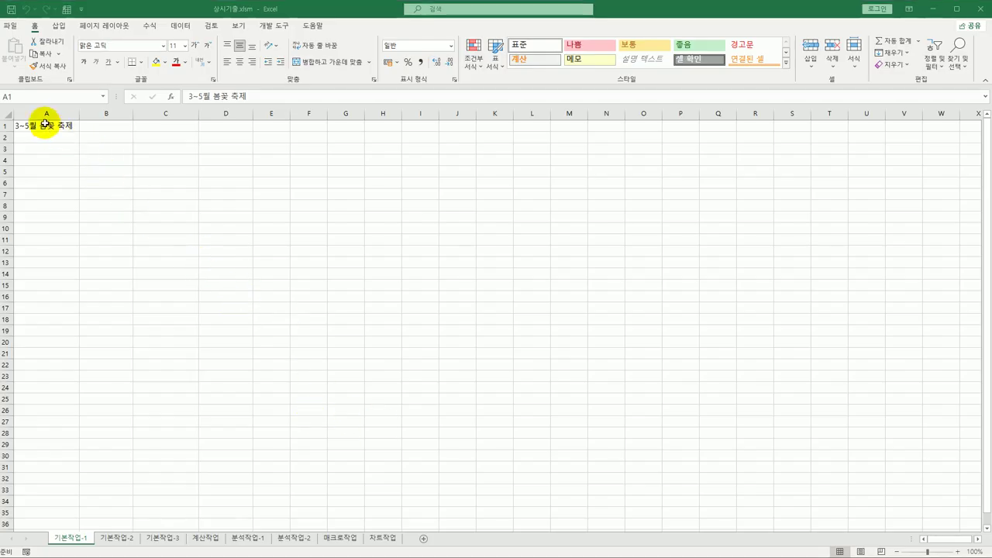
click(45, 124)
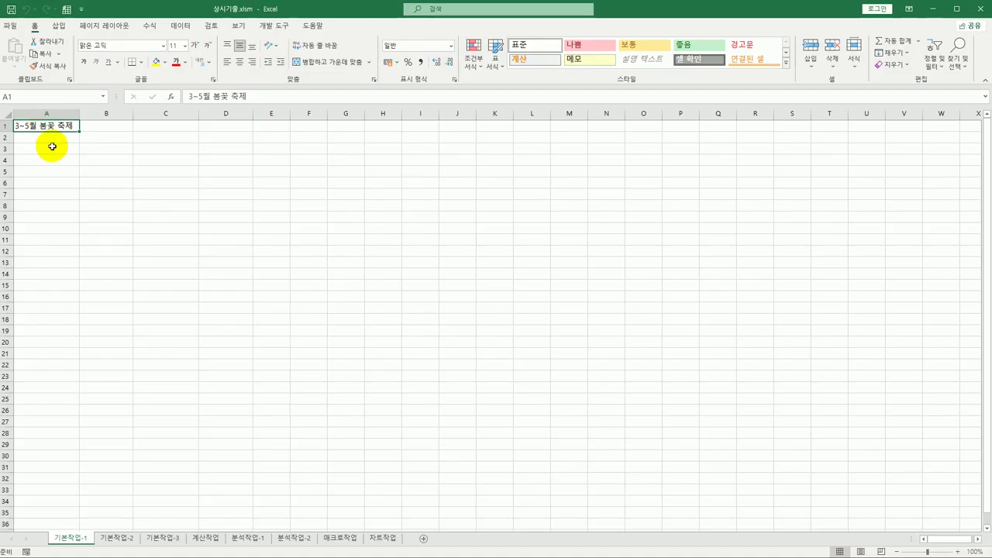
click(51, 146)
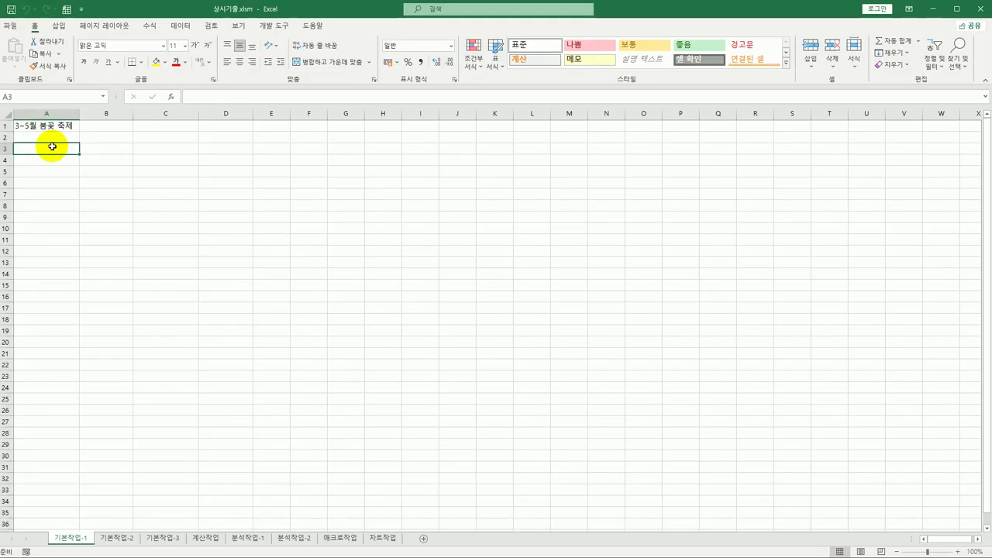
drag(51, 146, 234, 248)
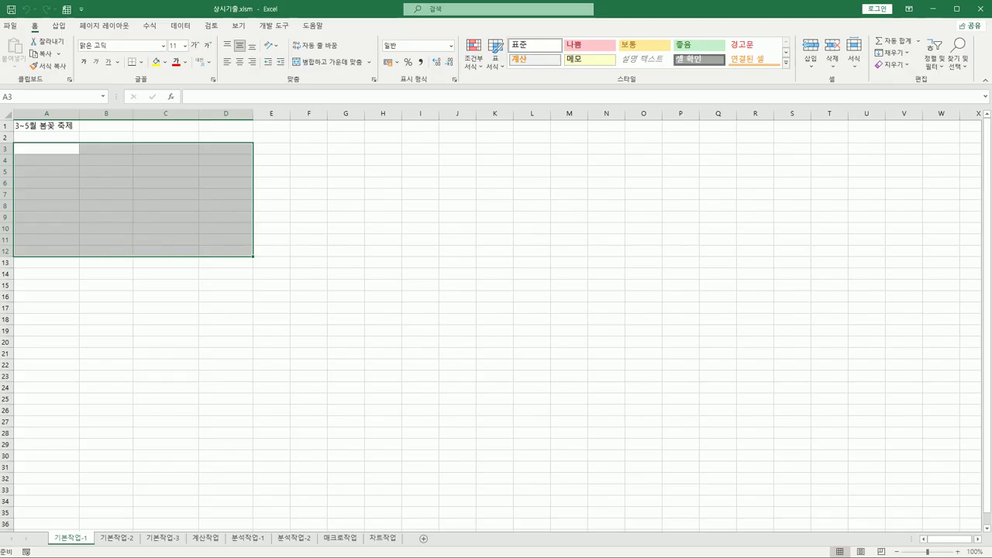
click(37, 148)
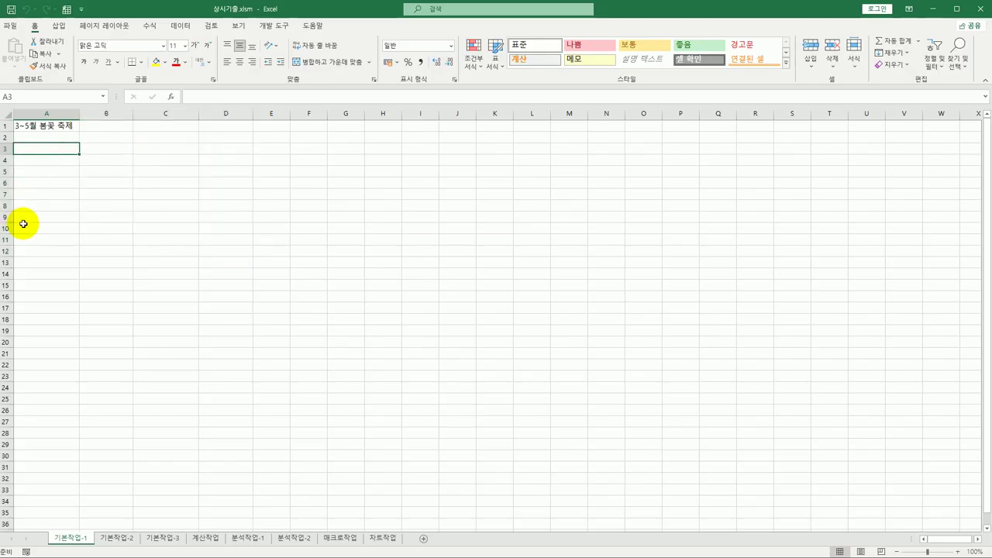
click(26, 254)
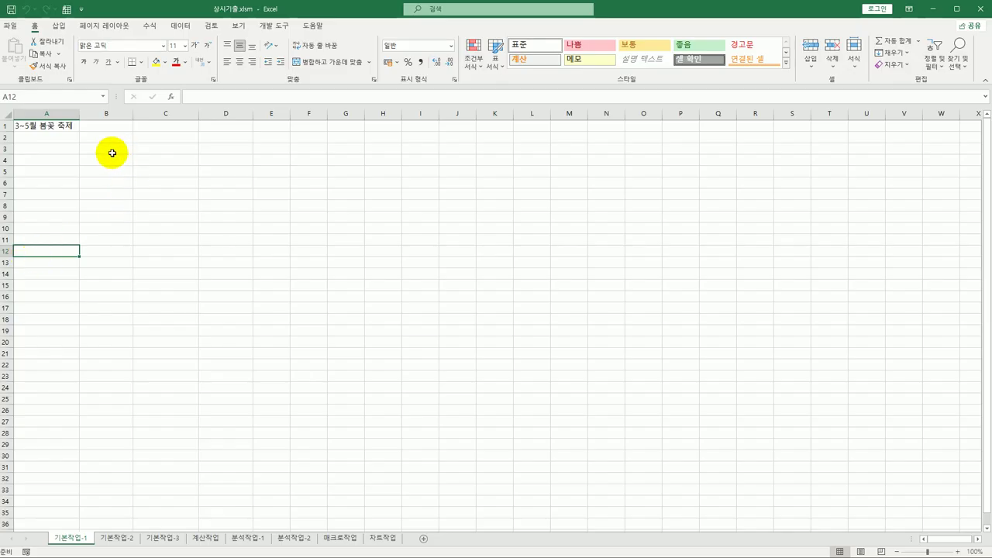
click(113, 153)
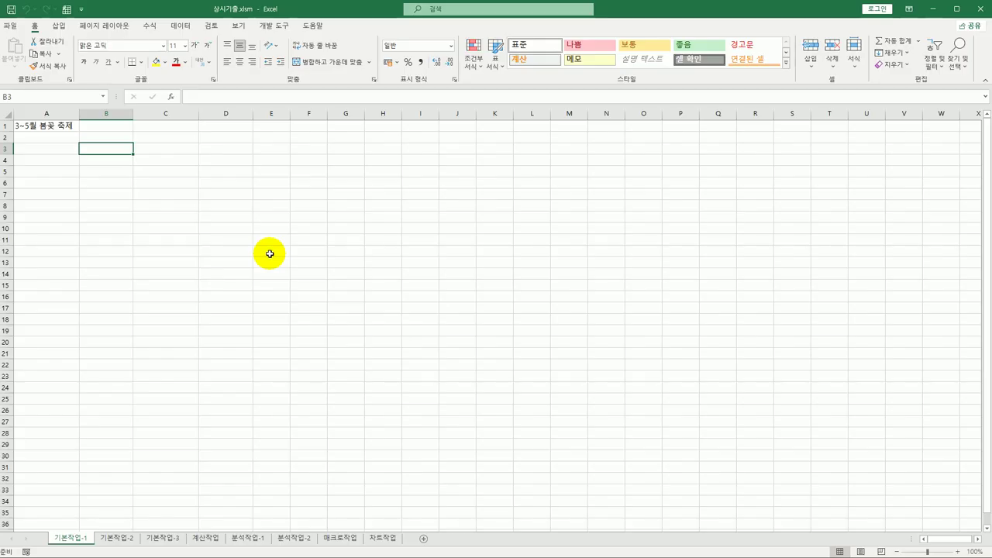
On the 기본작업-2 sheet, set the horizontal alignment of the title range A1:G1 to 선택 영역의 가운데로.
click(116, 537)
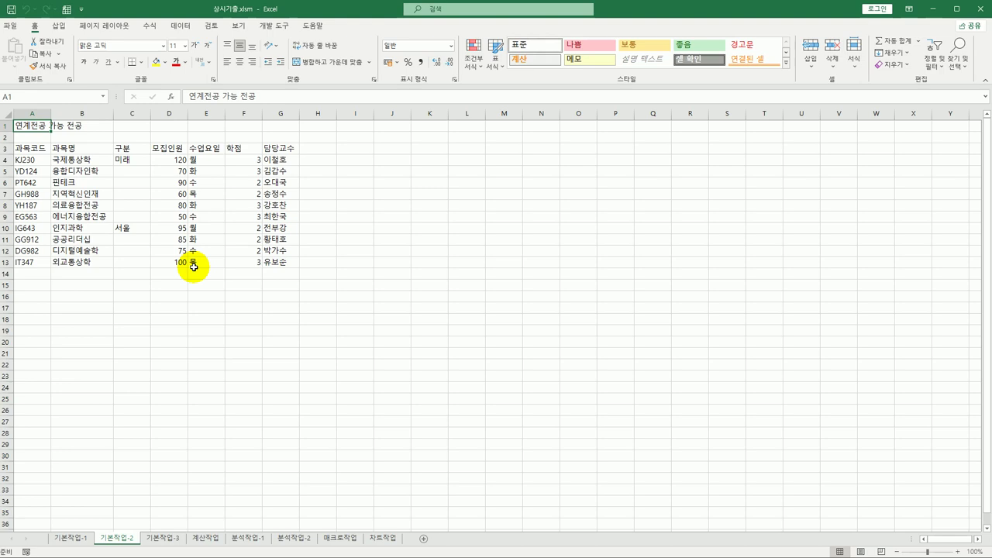
drag(35, 121, 268, 124)
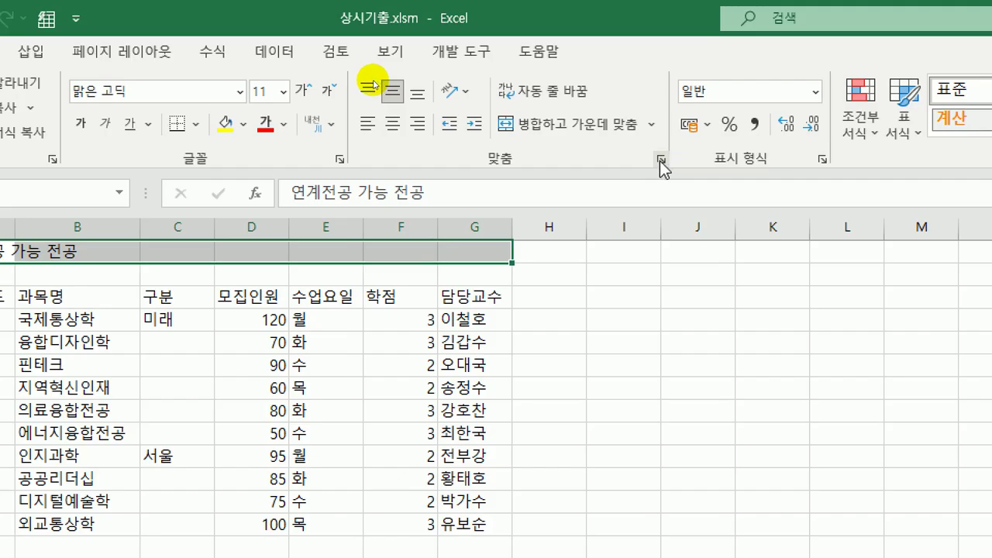
click(661, 165)
drag(951, 222, 361, 63)
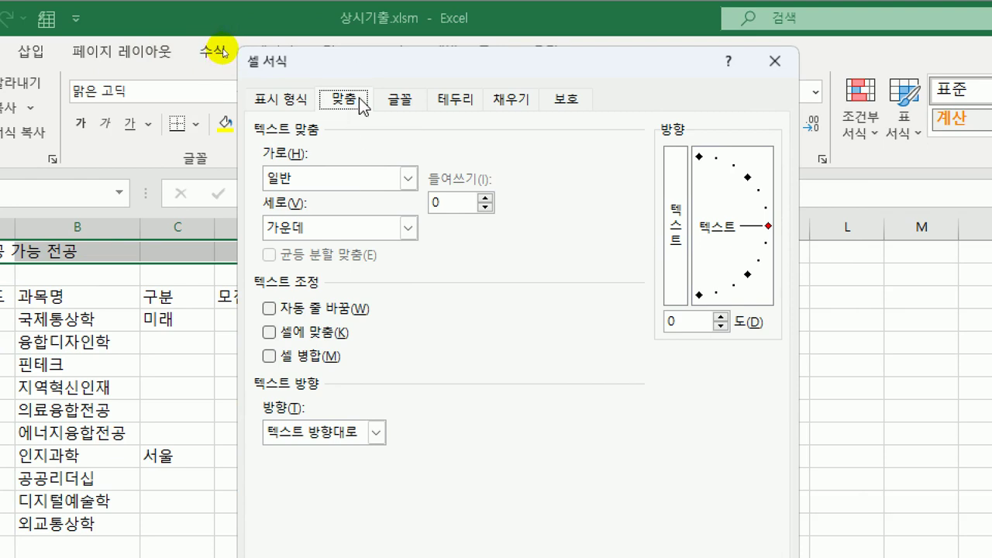
click(352, 178)
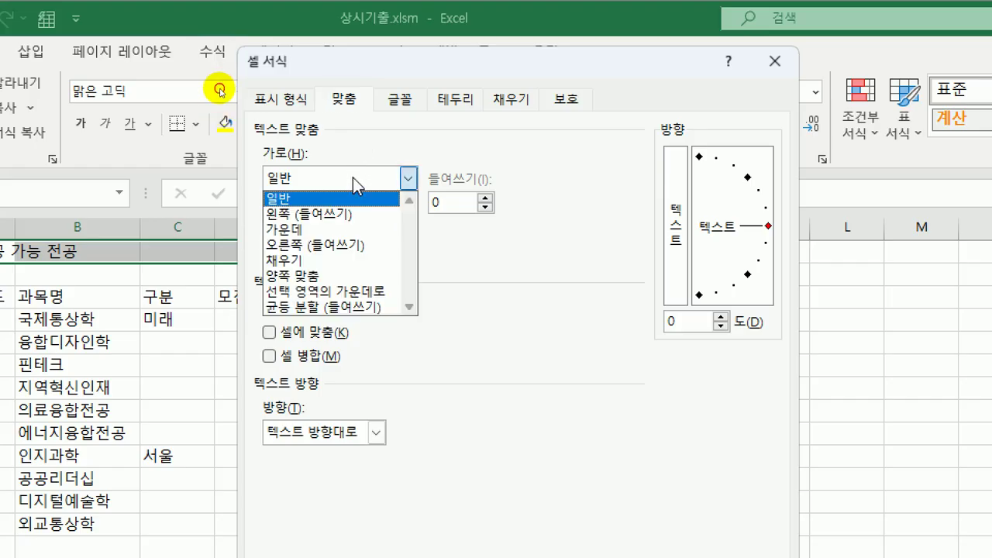
click(359, 292)
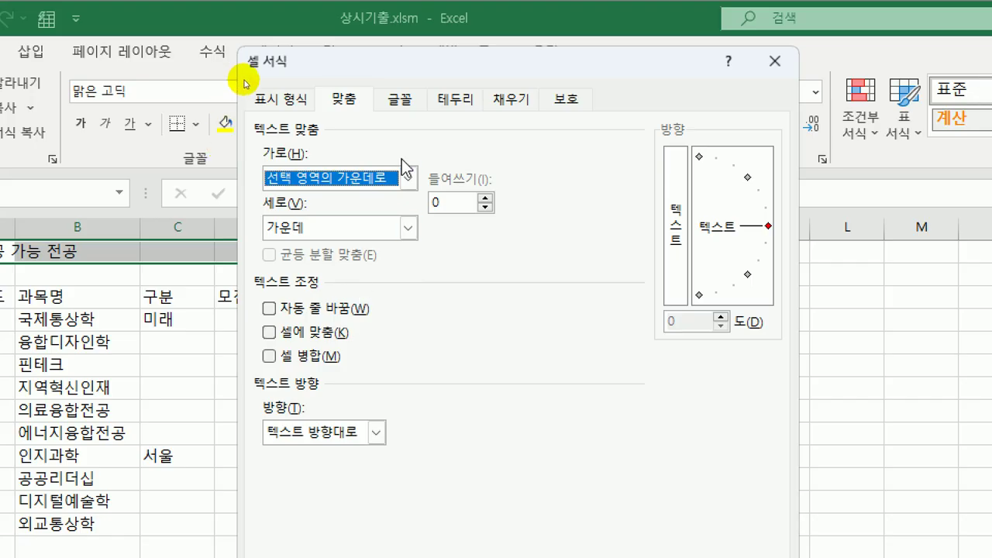
drag(444, 69, 411, 45)
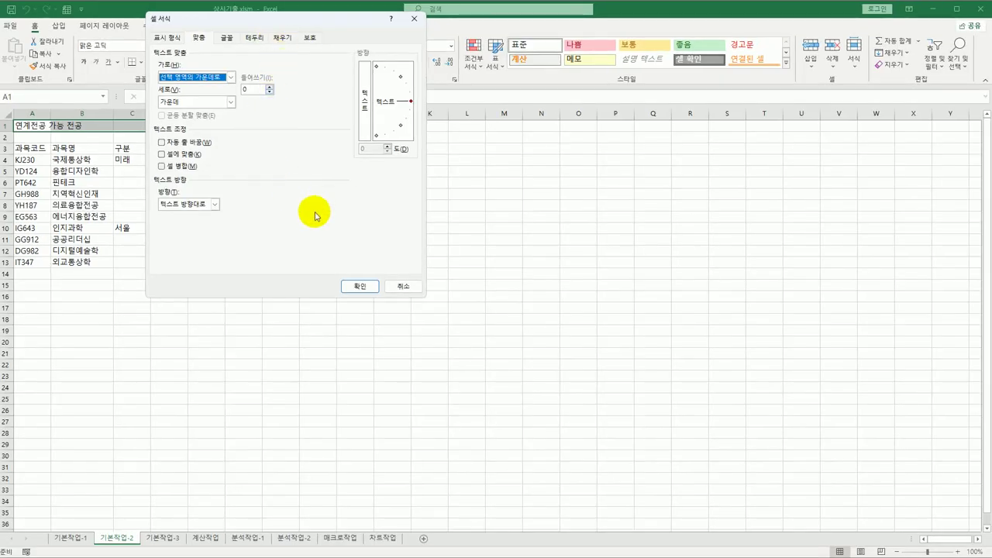
click(358, 285)
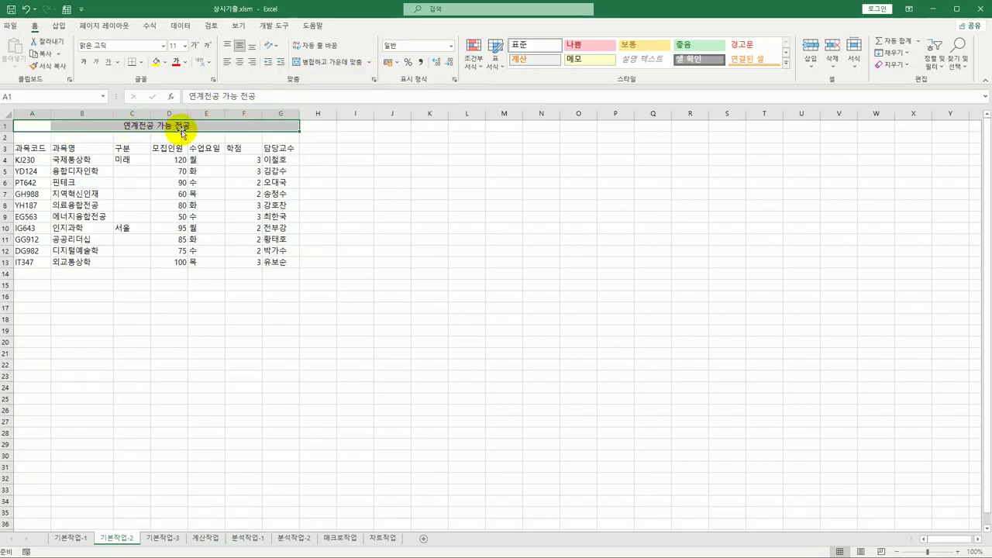
key(ctrl+1)
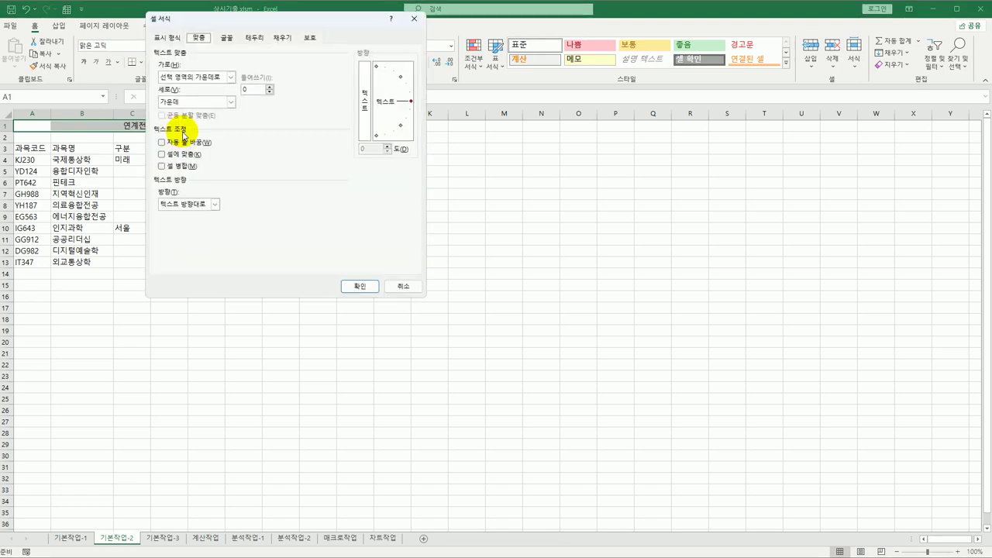
click(392, 286)
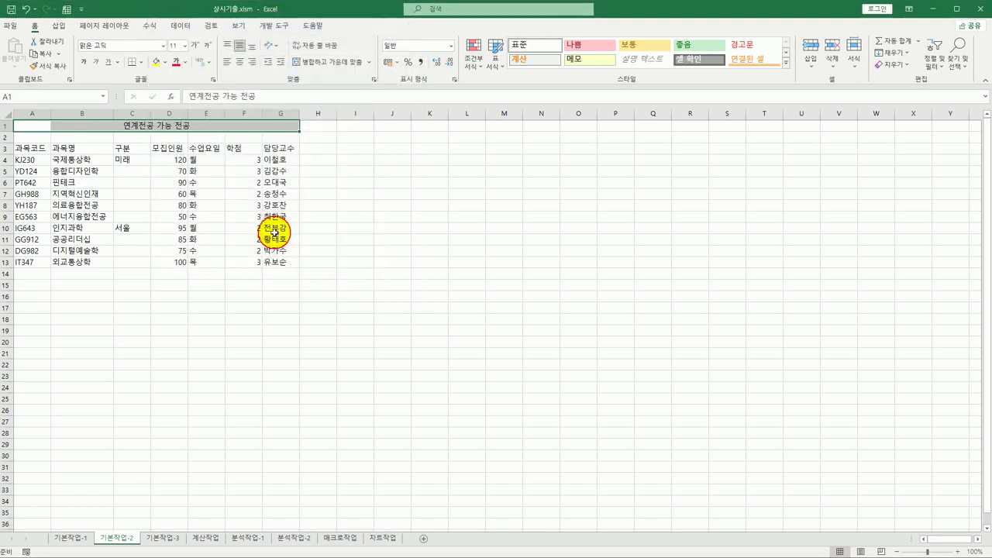
right_click(143, 126)
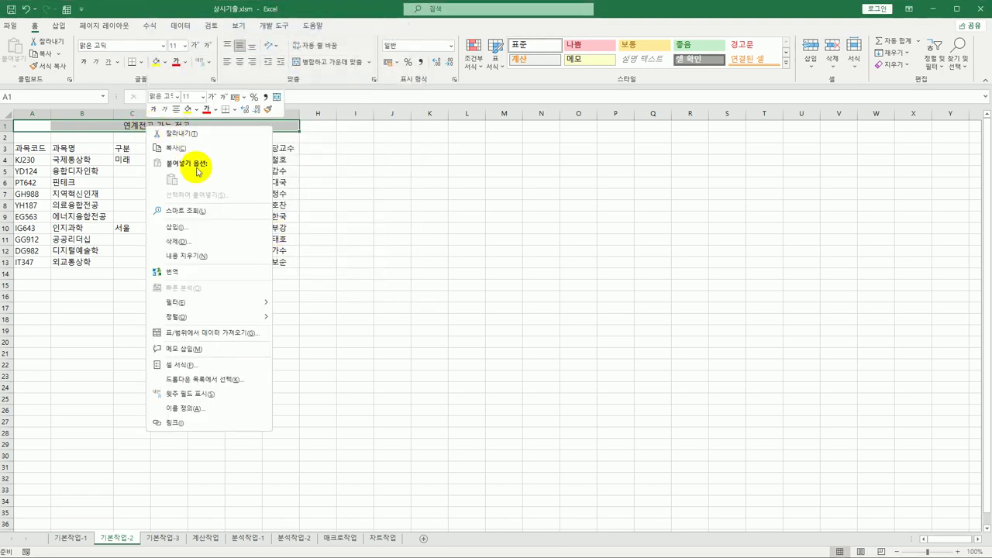
click(206, 364)
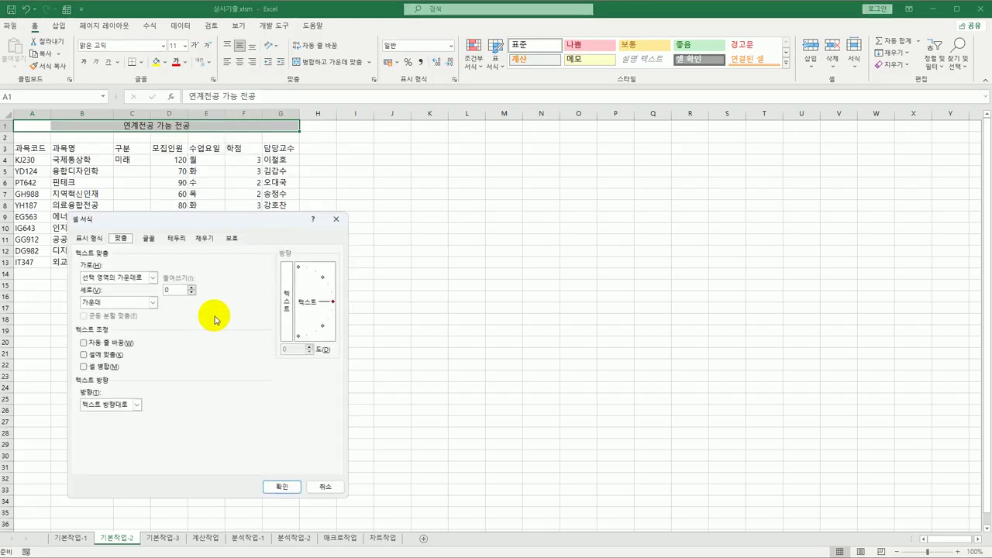
drag(212, 225, 359, 140)
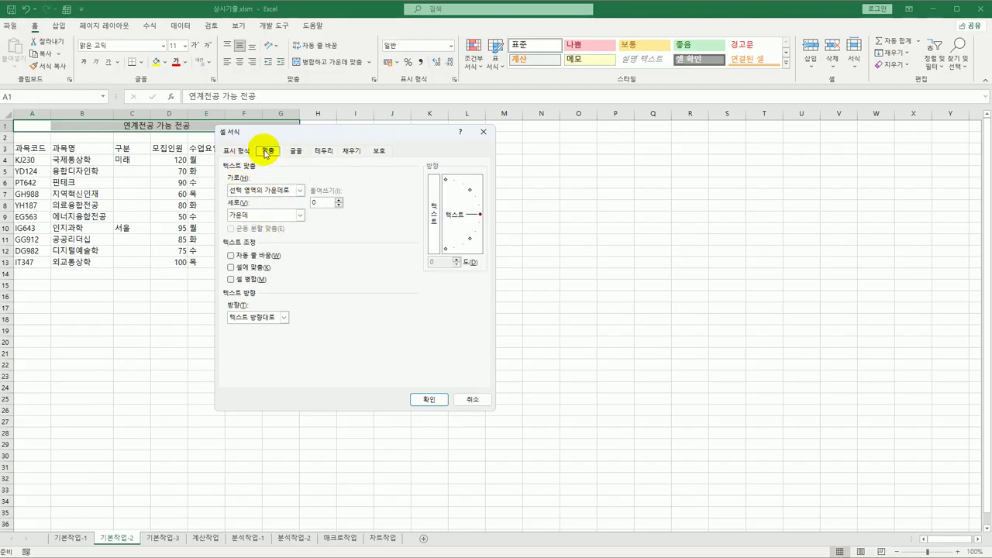
click(460, 402)
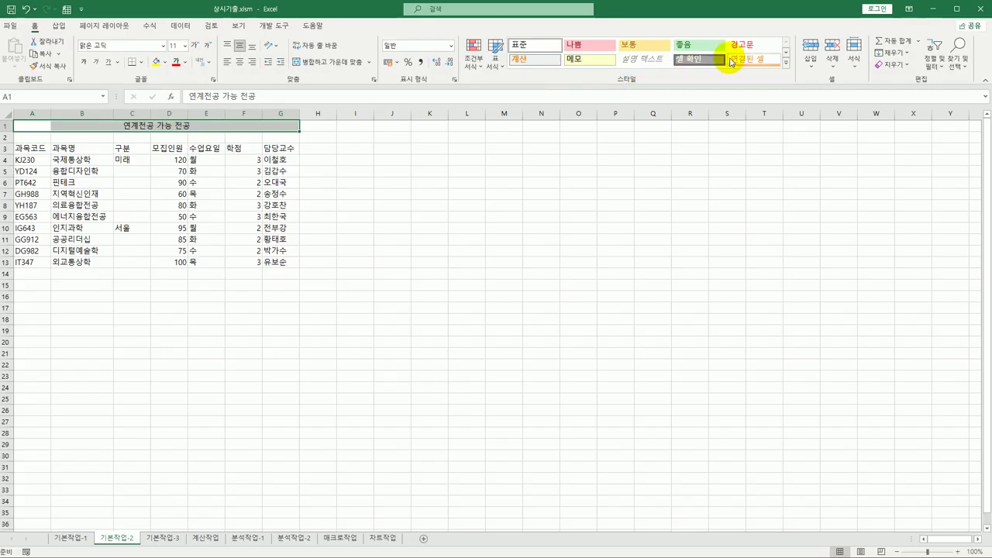
Apply the 제목 2 cell style to the title range A1:G1.
click(785, 63)
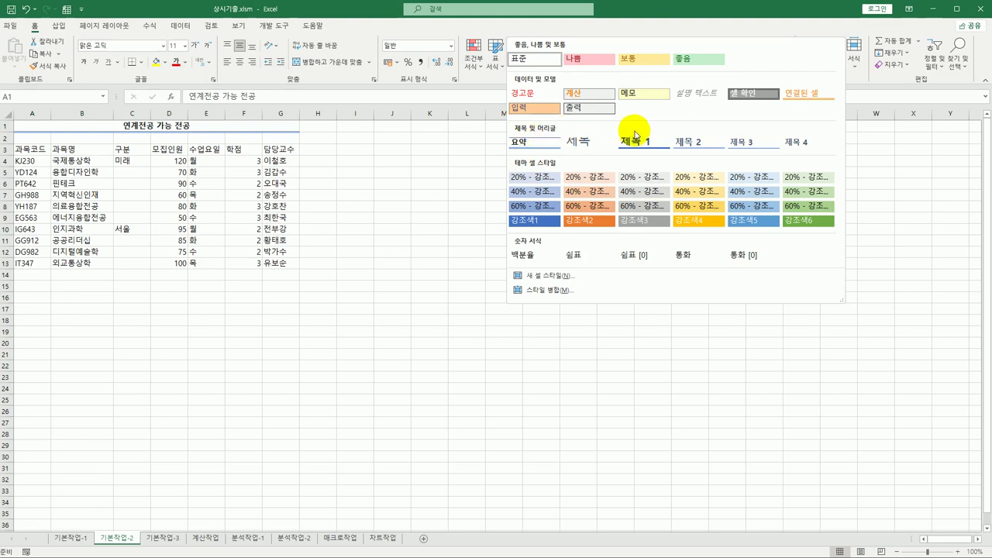
click(685, 144)
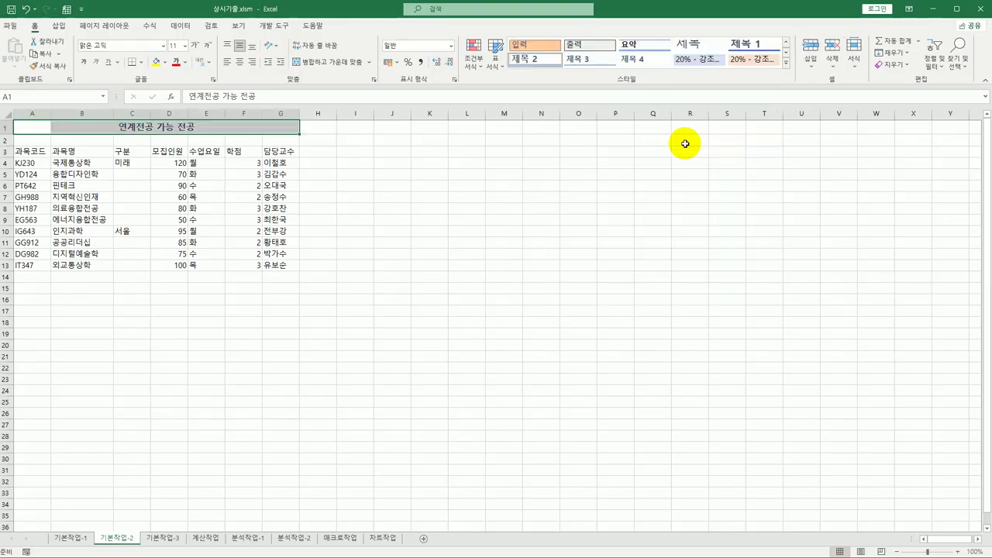
click(539, 240)
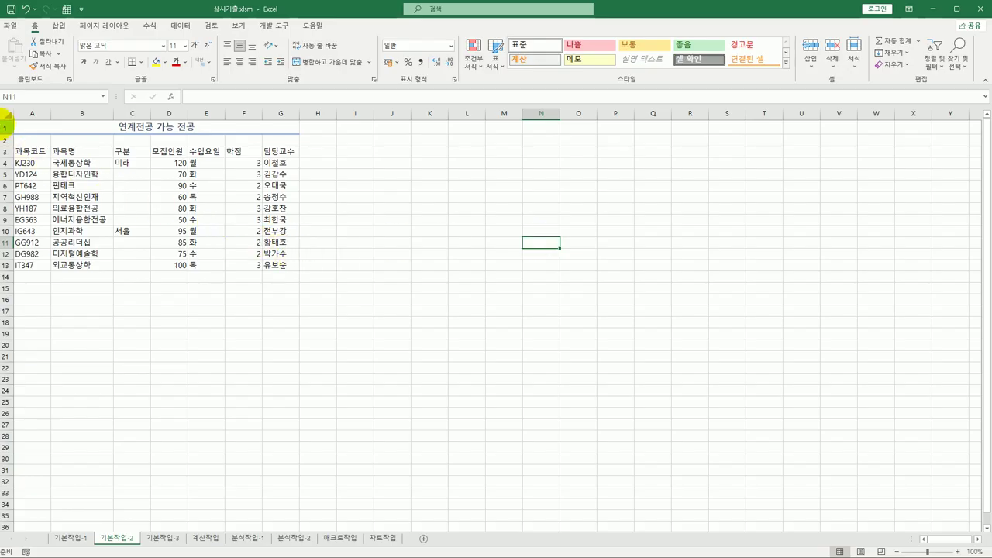
Set the height of row 1 to 27.
click(6, 128)
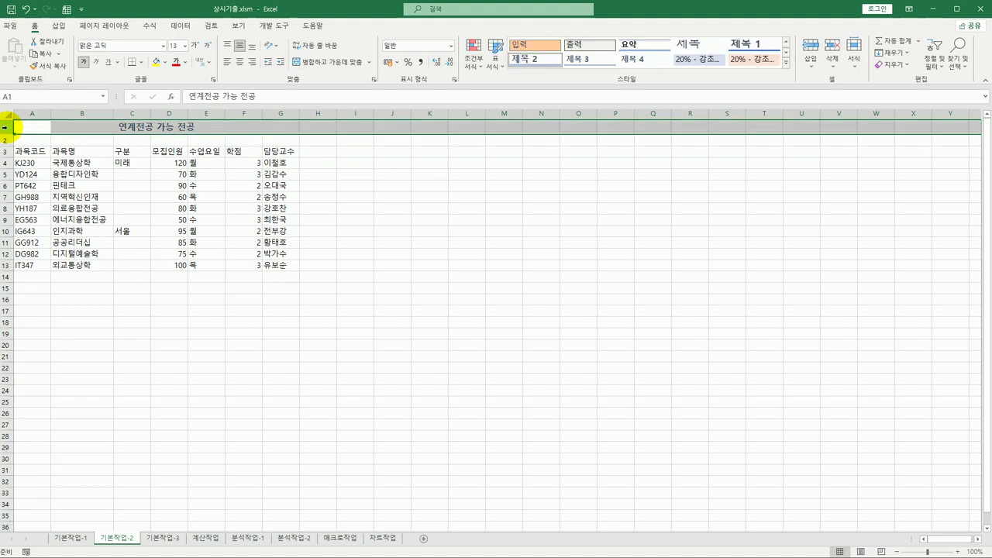
right_click(5, 128)
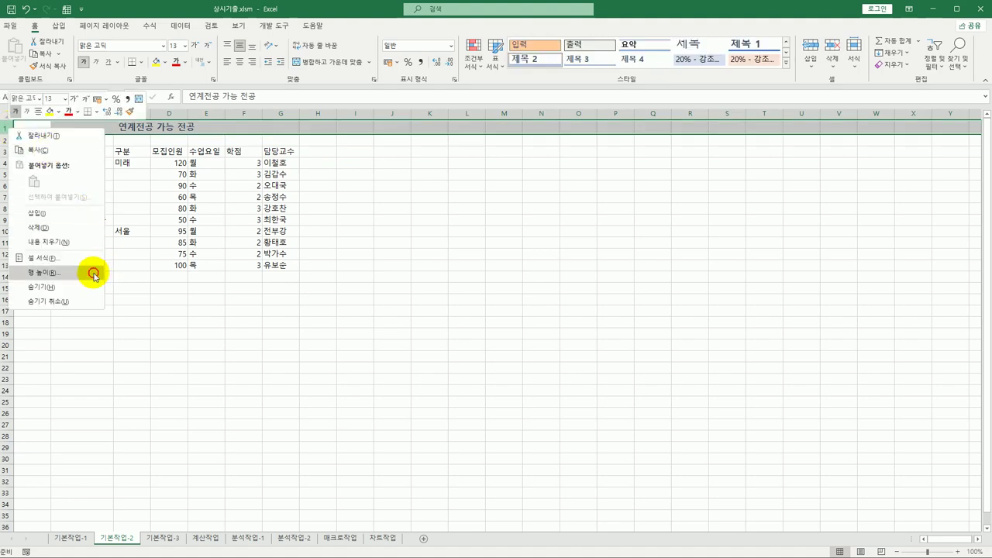
click(94, 276)
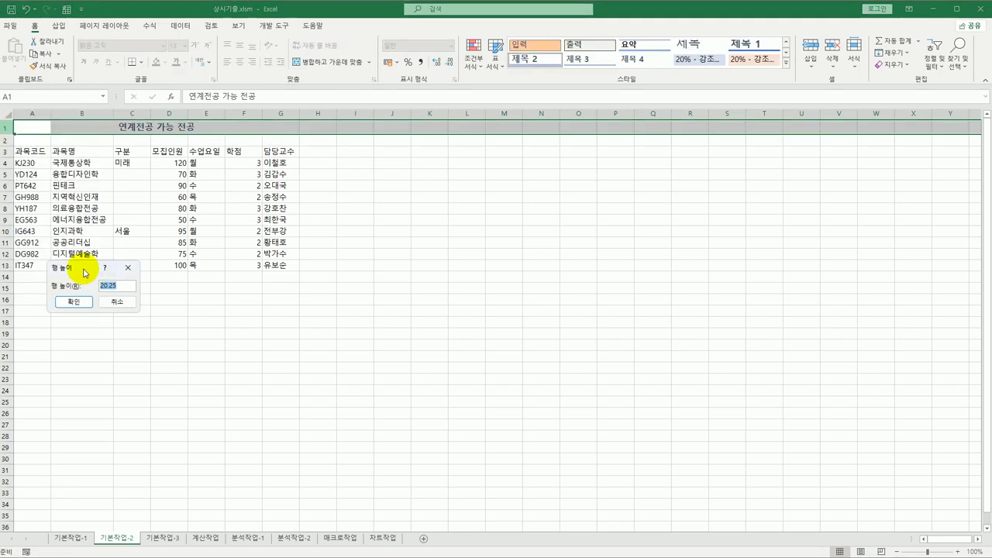
text(27)
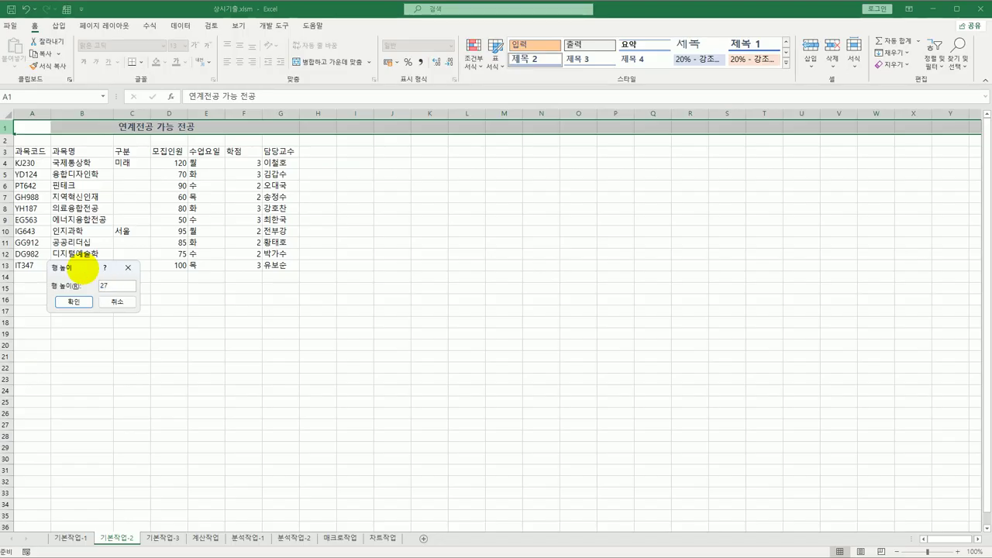
key(Return)
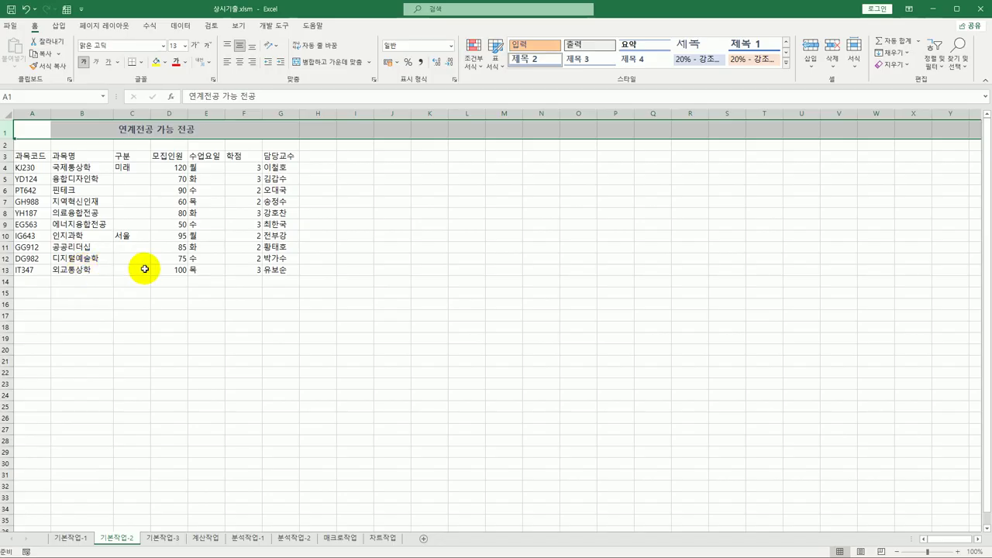
click(193, 268)
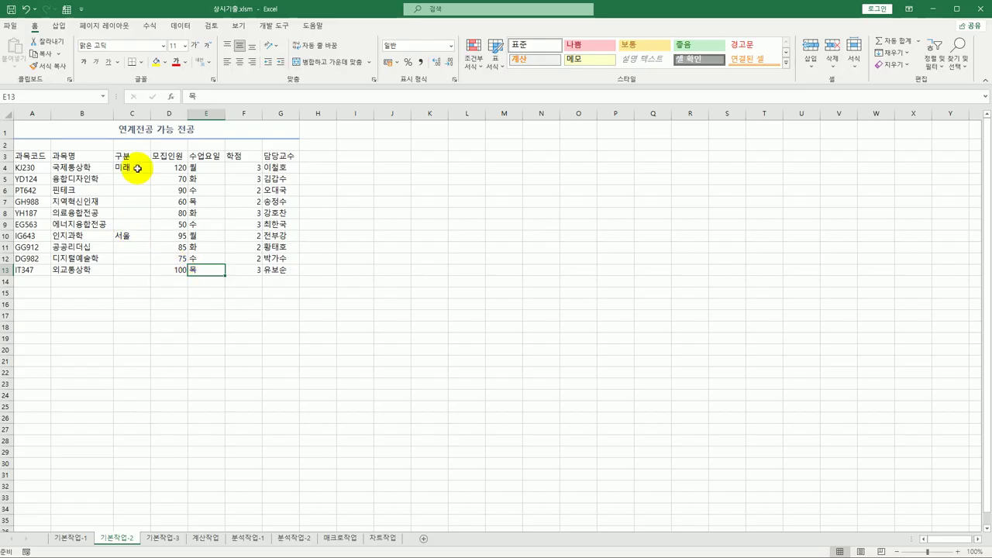
Merge and center the ranges C4:C9 and C10:C13 in the 구분 column as two separate blocks.
drag(137, 168, 139, 221)
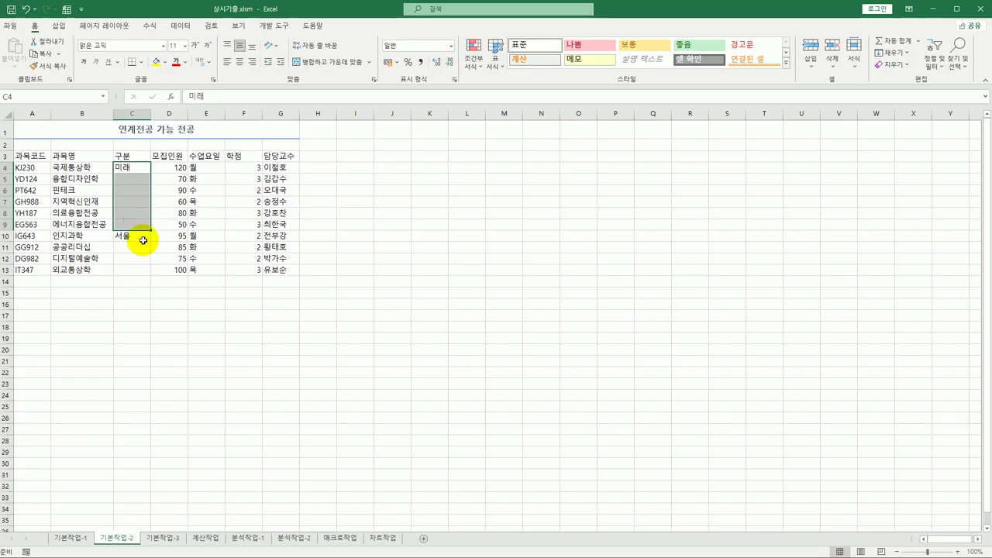
drag(140, 238, 139, 267)
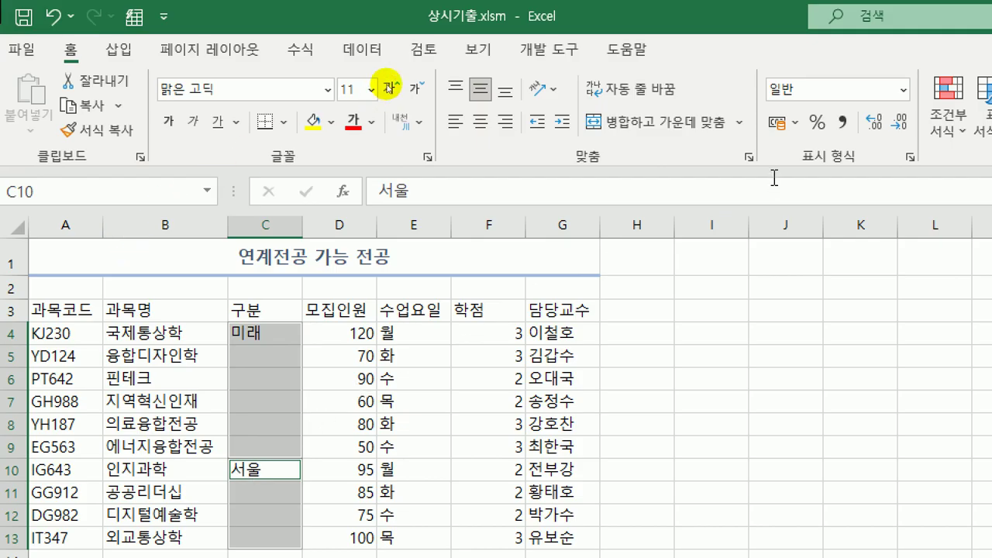
click(631, 121)
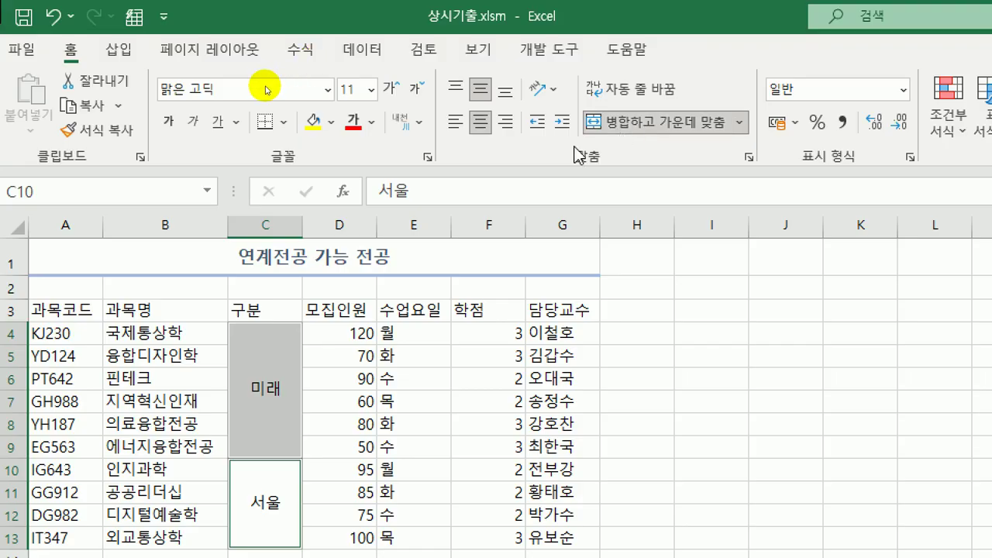
Apply the 강조색4 cell style to the header row A3:G3.
click(73, 311)
drag(74, 312, 574, 311)
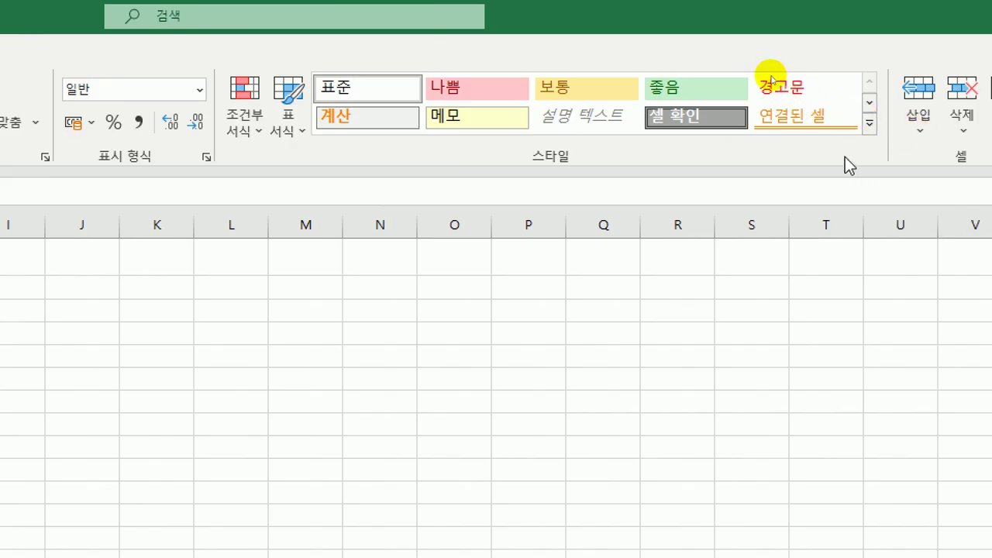
click(870, 124)
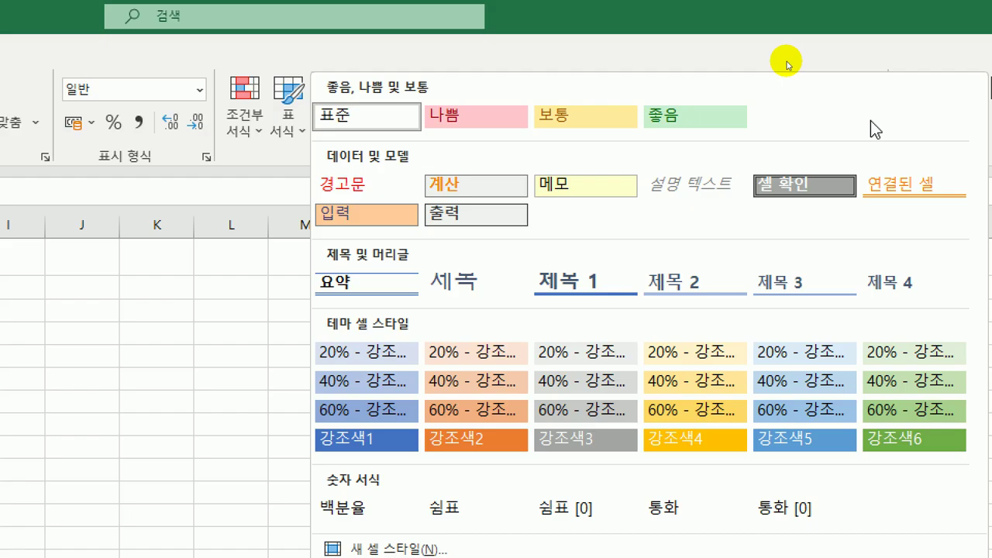
click(673, 439)
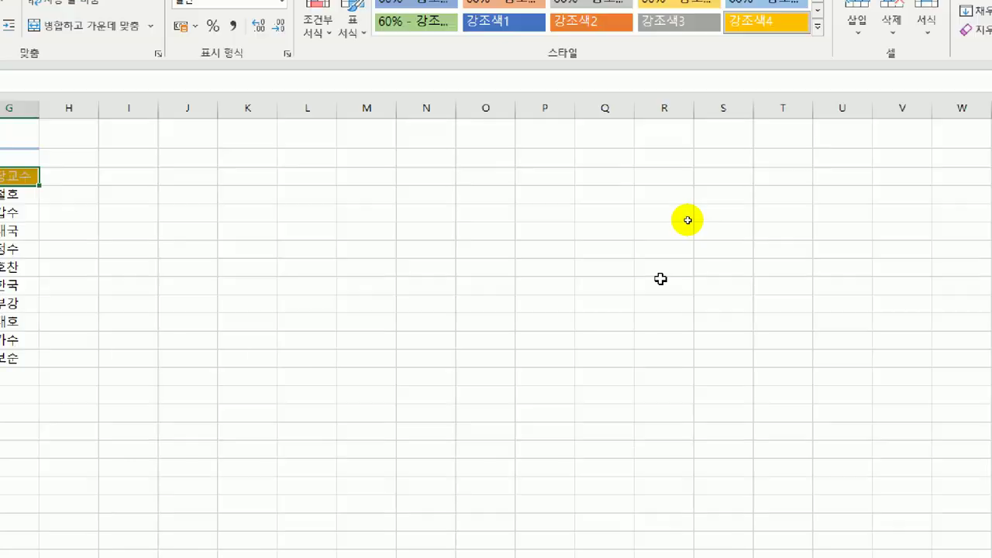
key(ctrl+q)
click(387, 155)
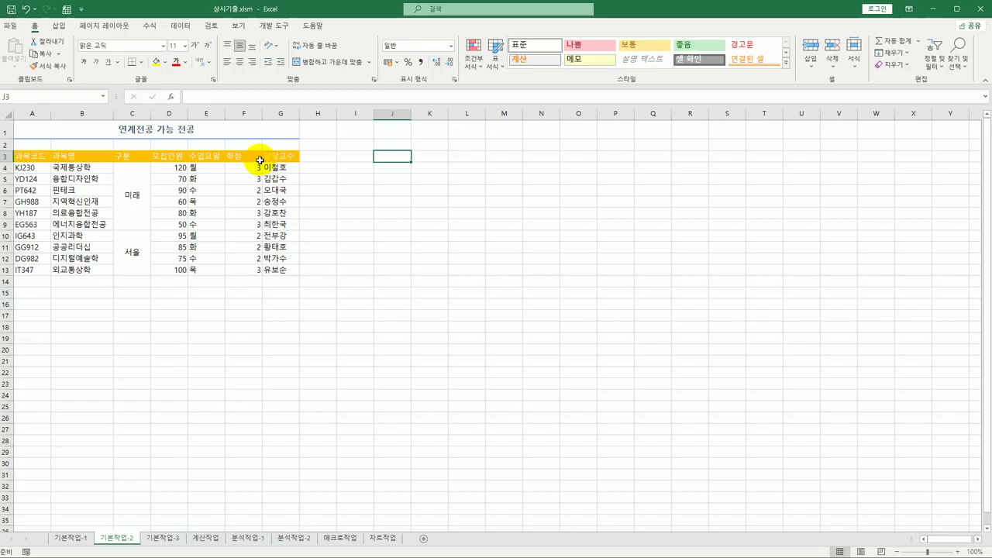
Convert the header text 구분 in cell C3 to the Hanja 區分.
click(137, 157)
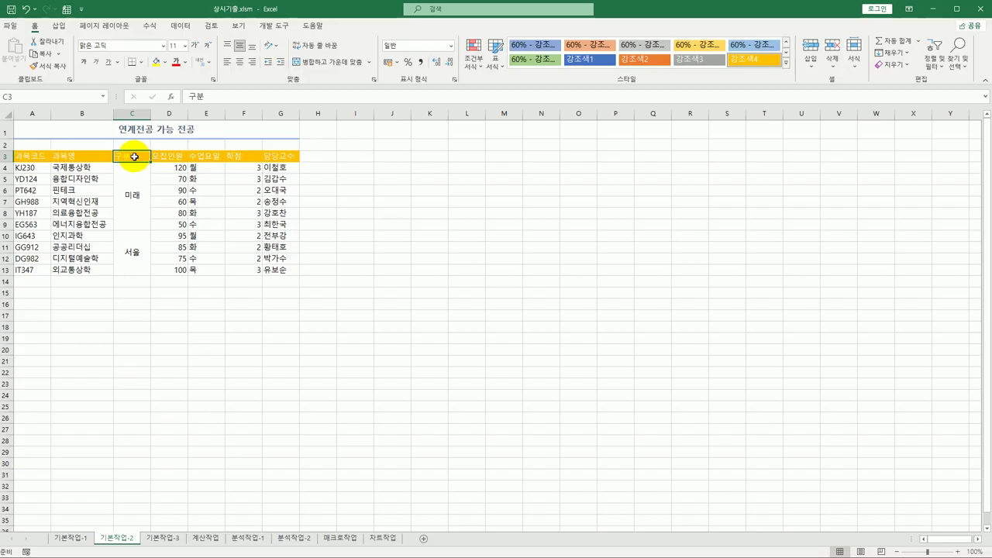
click(212, 99)
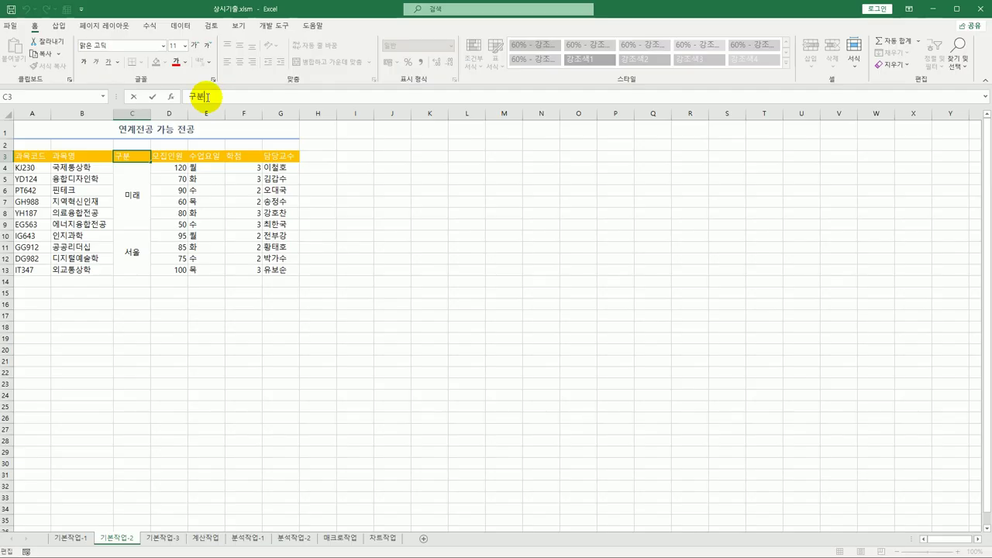
click(208, 96)
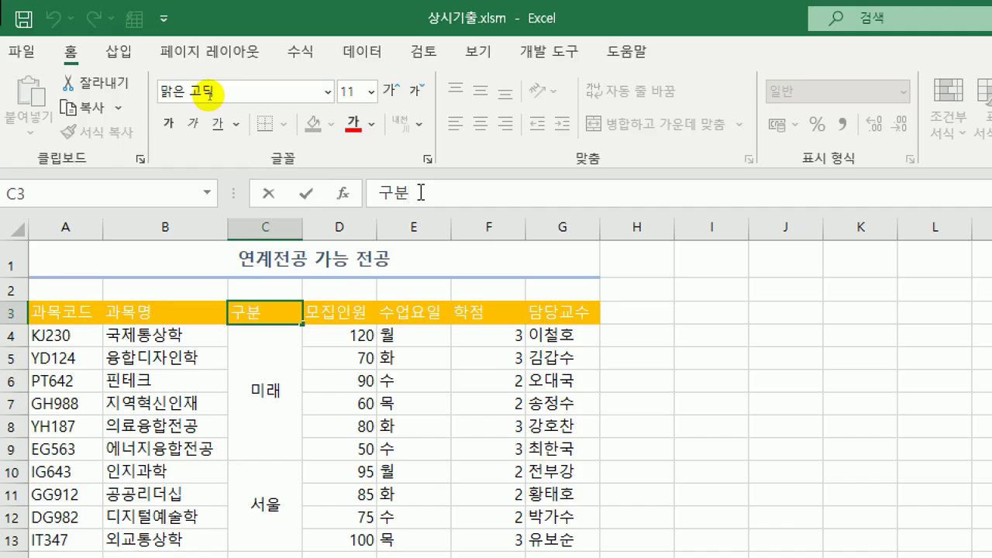
key(Hangul_Hanja)
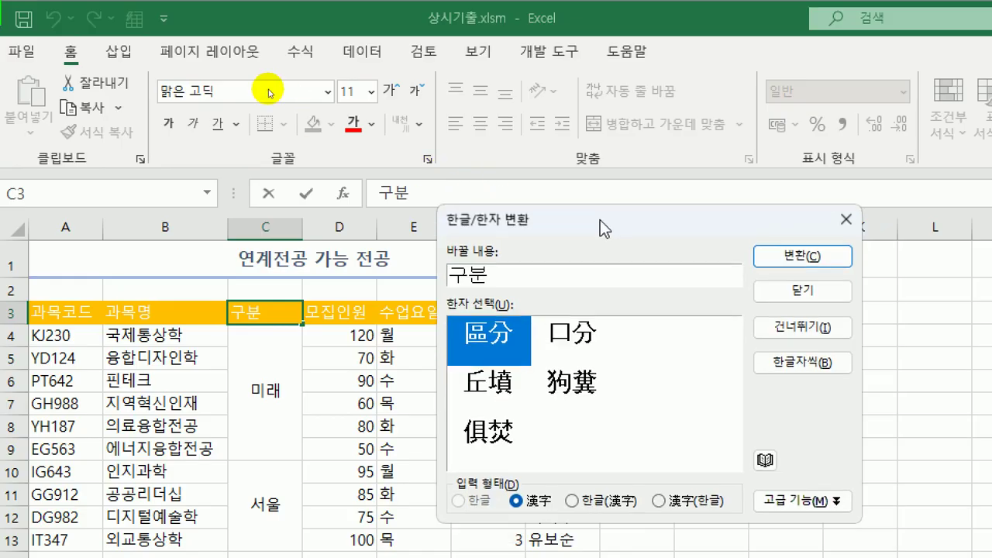
drag(600, 225, 451, 107)
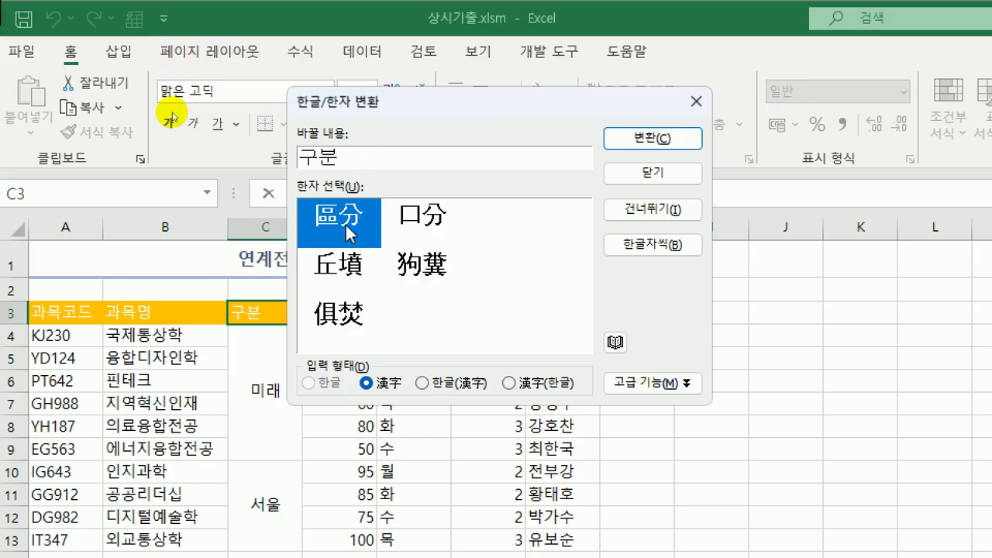
click(671, 139)
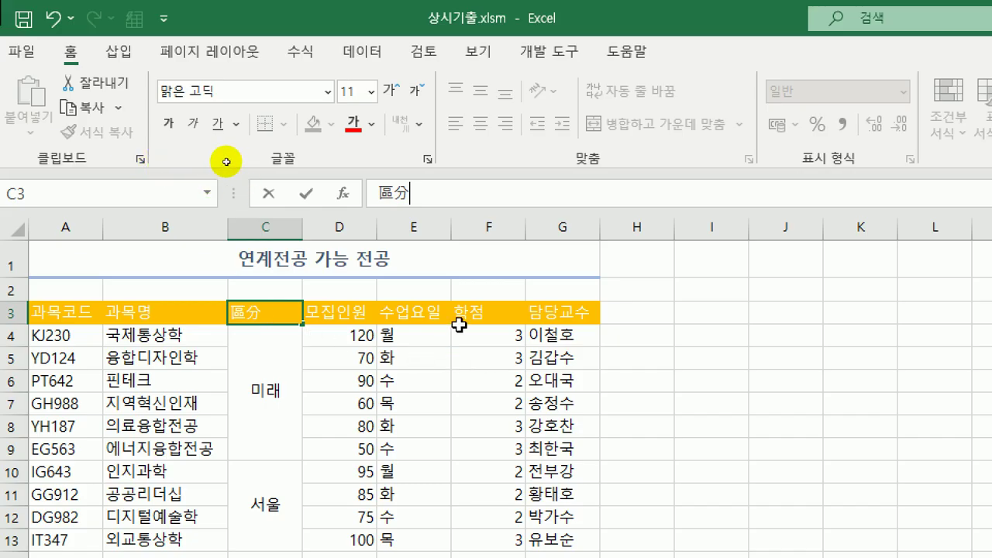
Apply the custom number format @"요일" to the 수업요일 cells E4:E13.
drag(410, 337, 413, 529)
drag(414, 479, 414, 485)
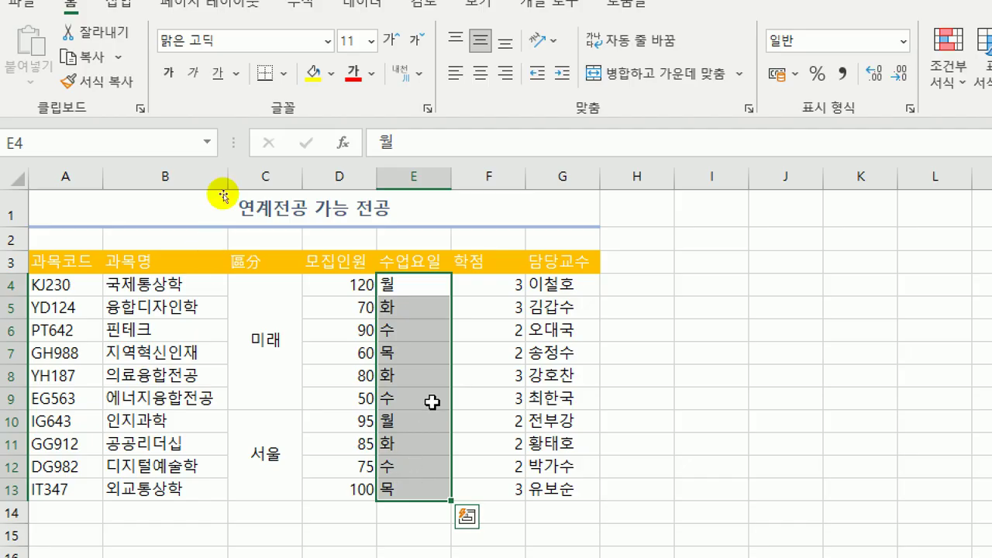
right_click(424, 293)
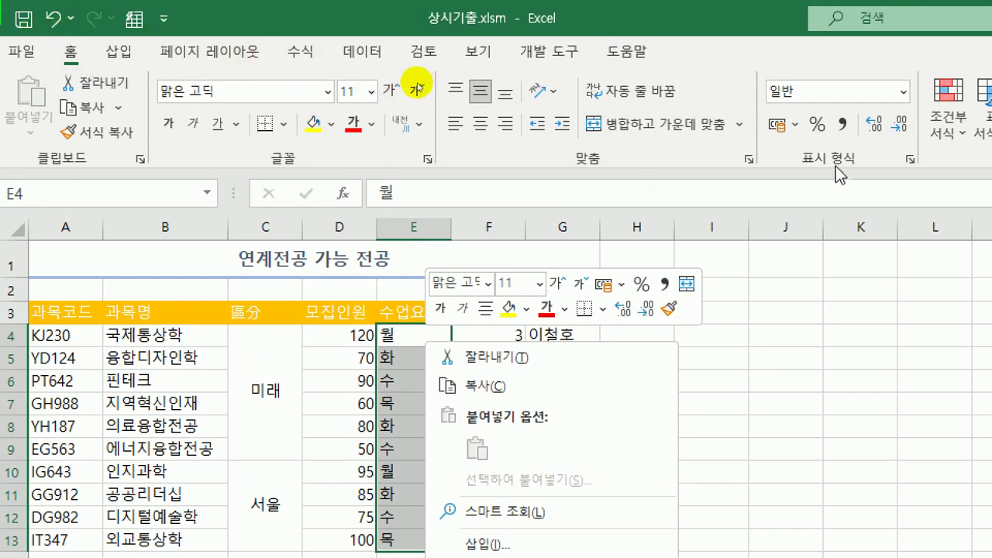
click(908, 158)
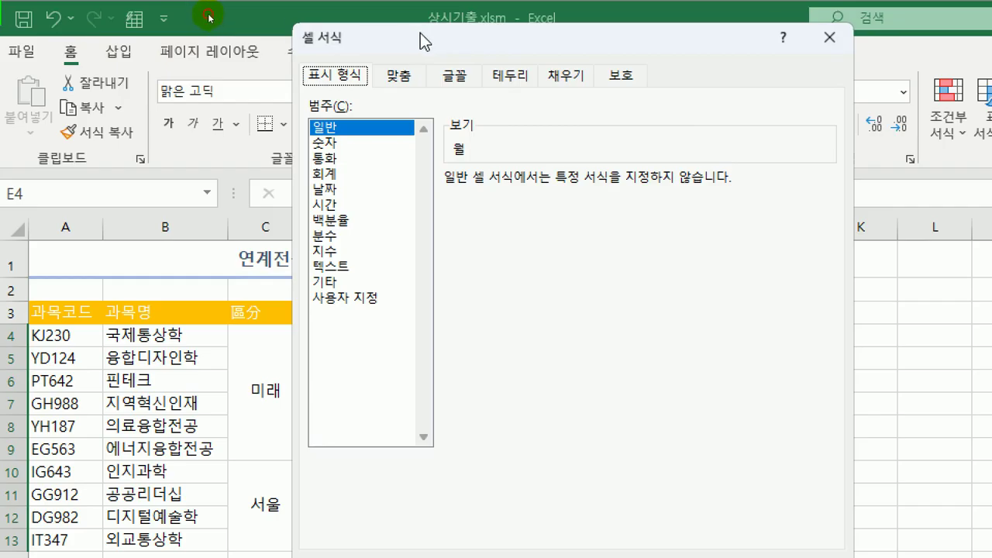
drag(420, 32, 405, 20)
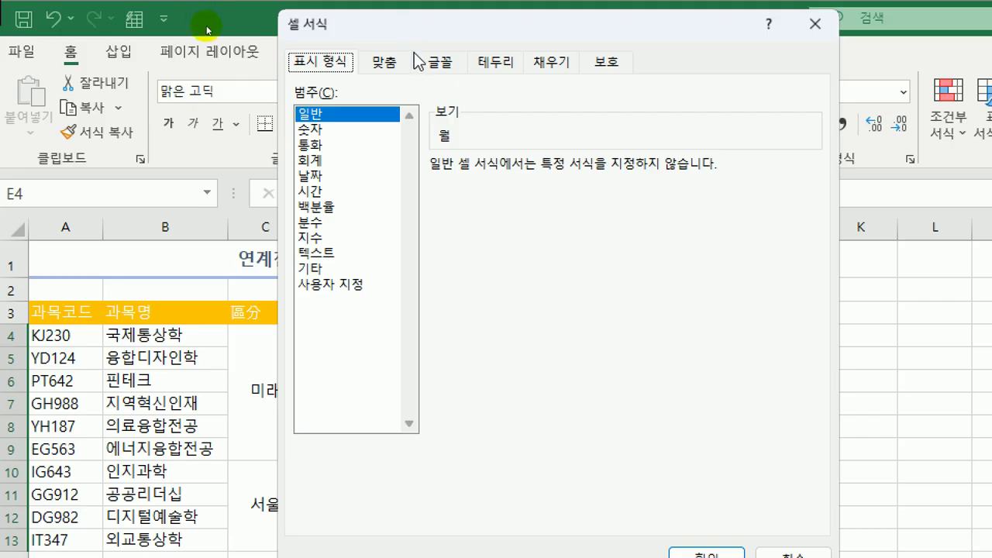
click(348, 284)
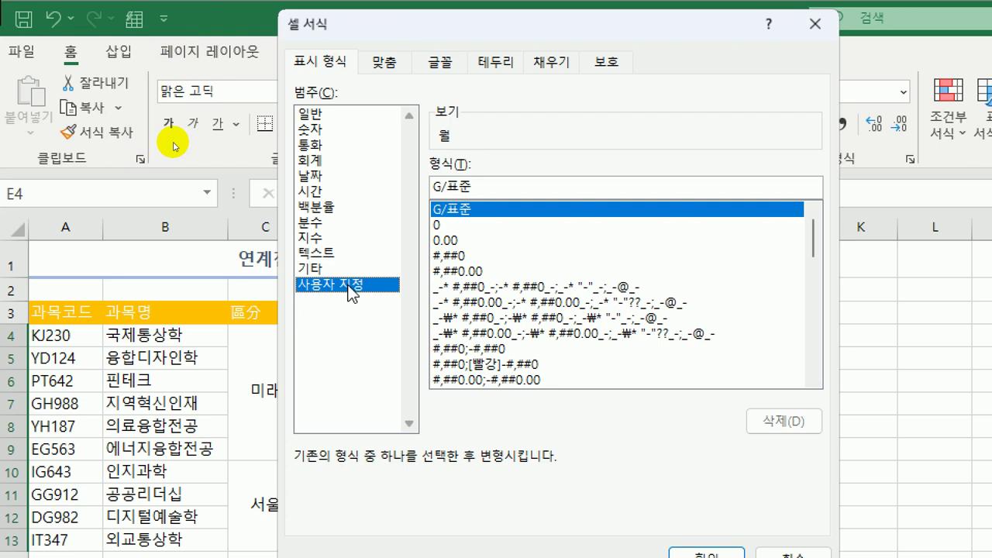
double_click(491, 186)
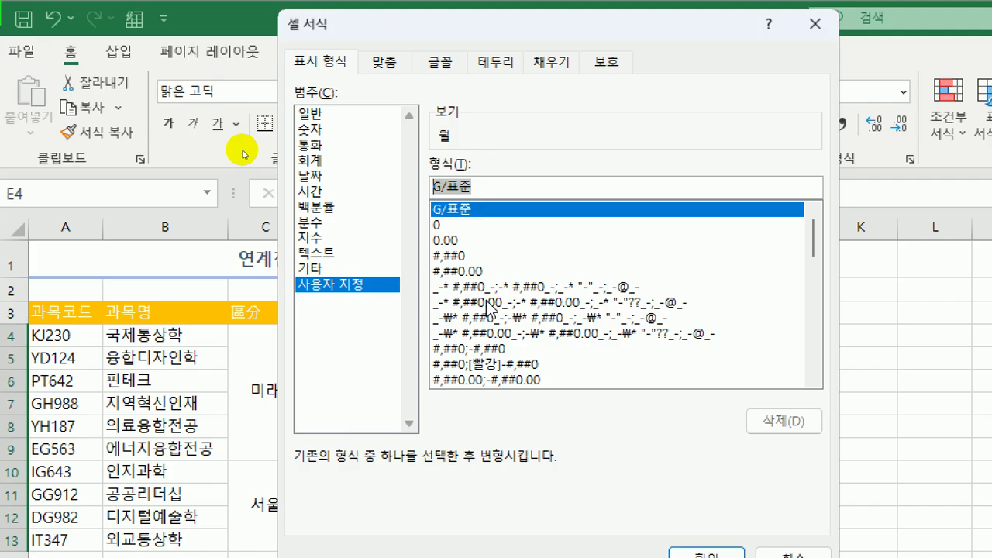
text(@)
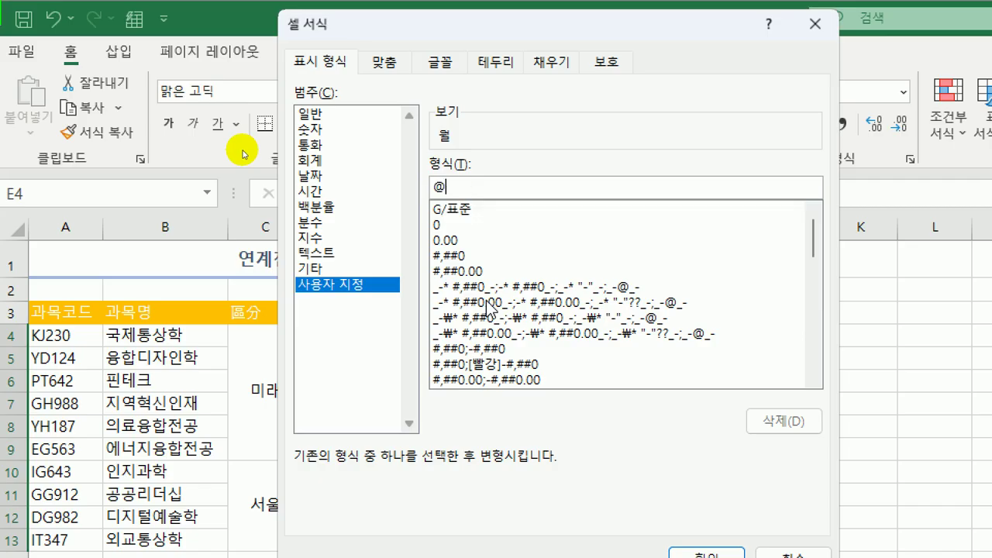
text("요일")
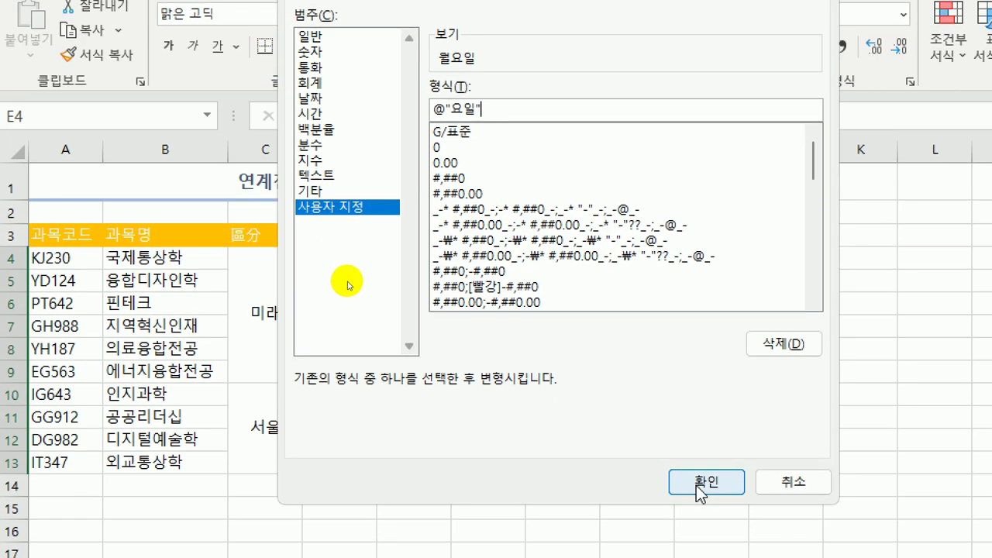
click(701, 484)
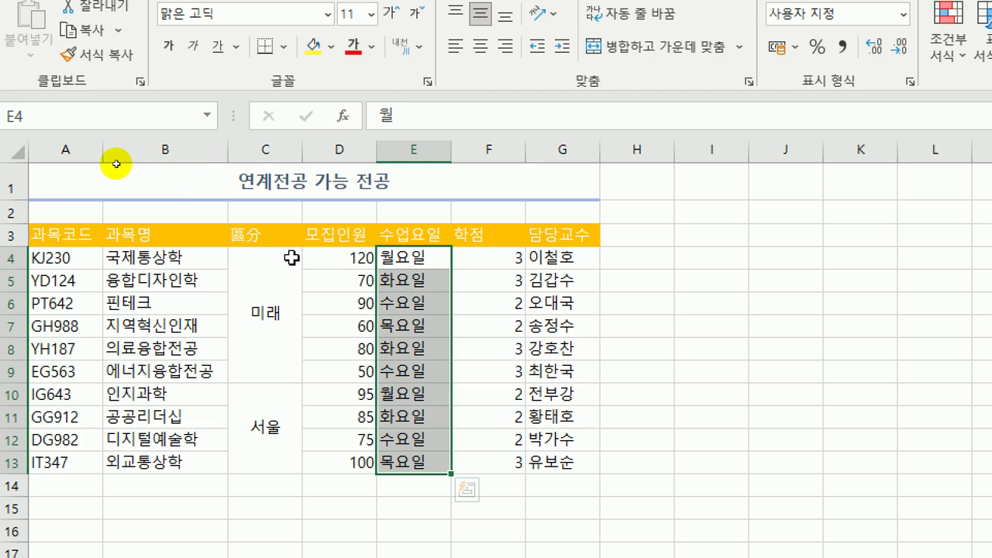
Apply all borders (모든 테두리) and a thick outside border (굵은 바깥쪽 테두리) to the table range A3:G13.
drag(44, 232, 547, 447)
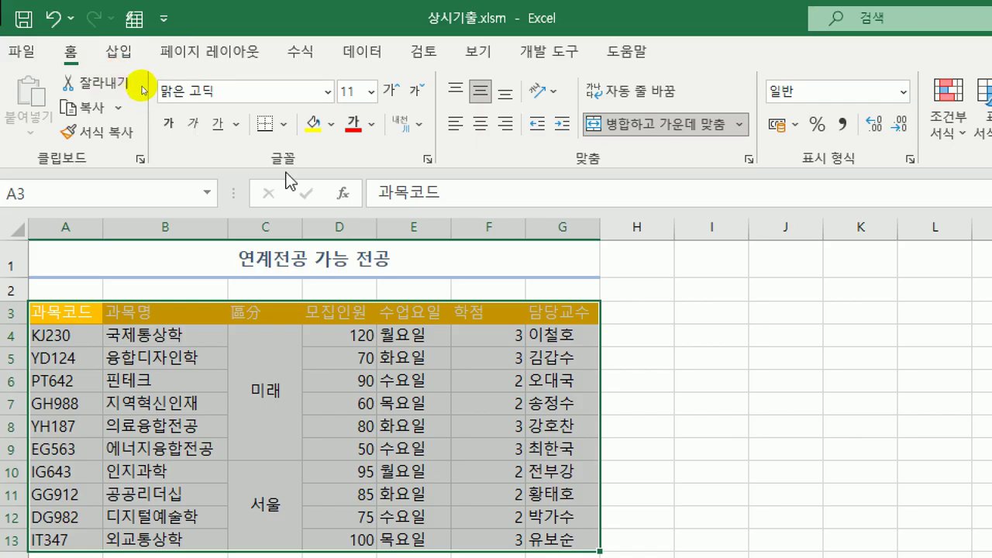
click(286, 124)
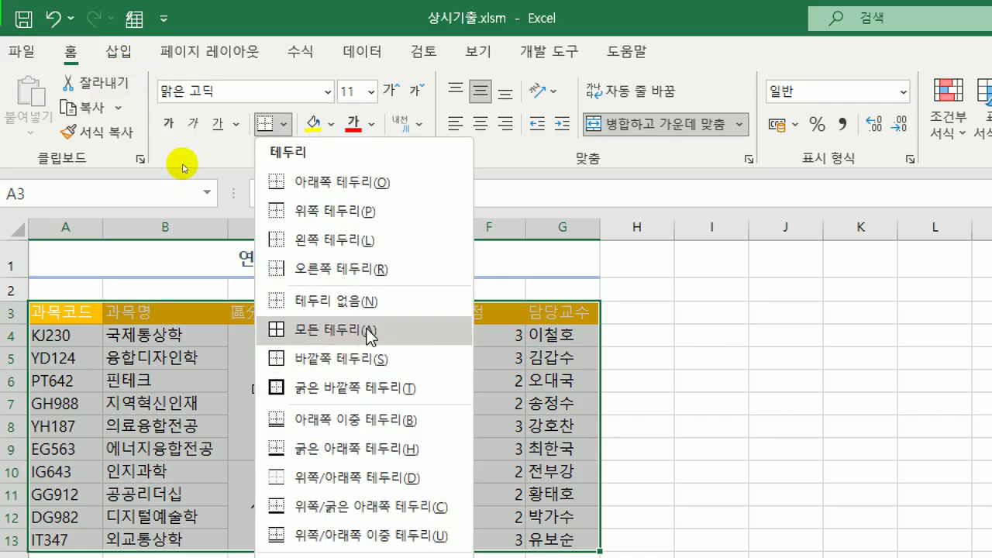
click(394, 332)
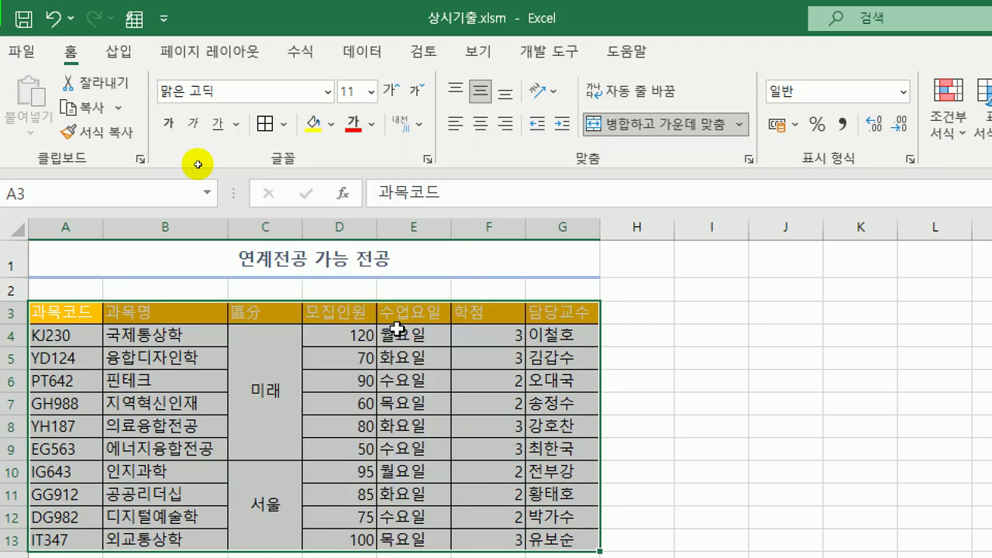
click(285, 124)
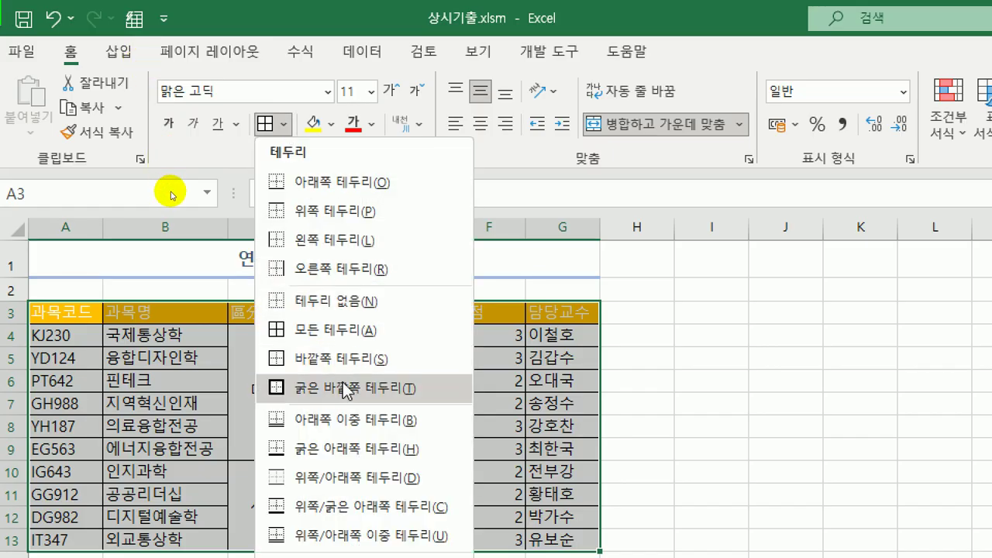
click(263, 188)
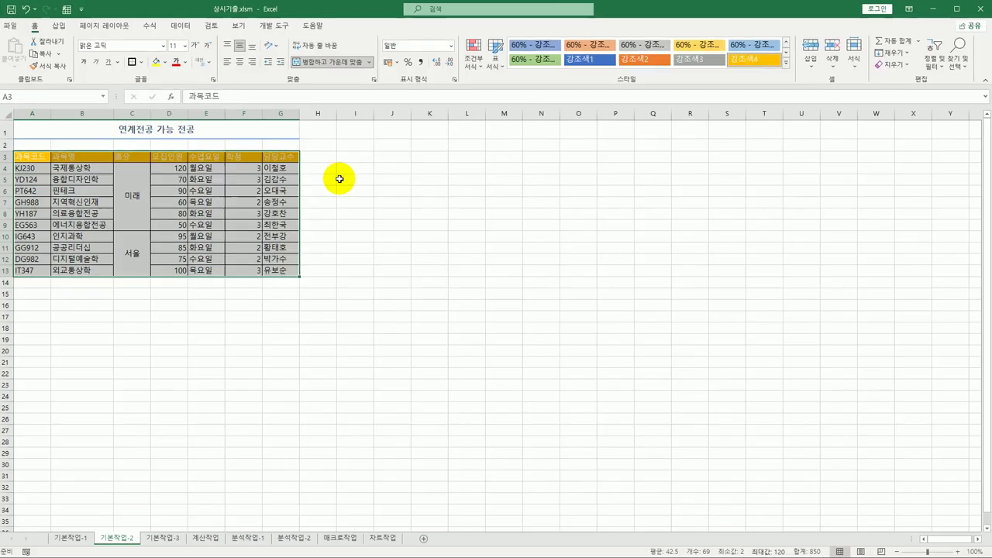
click(657, 360)
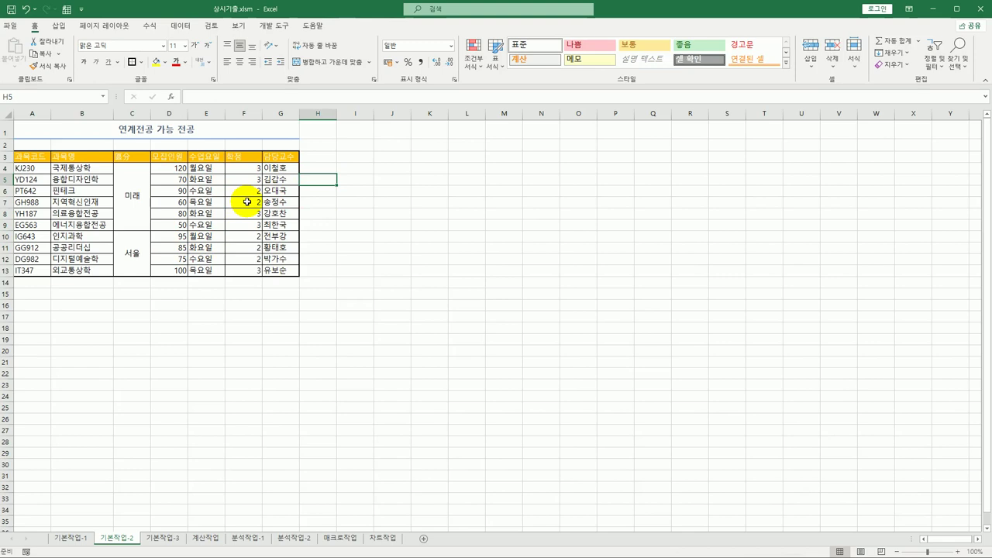
click(355, 237)
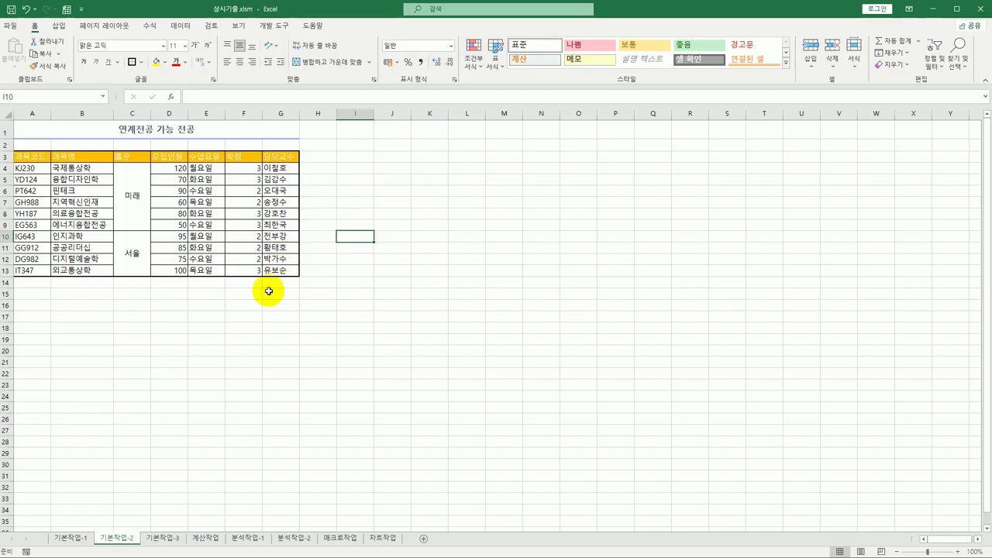
On the 기본작업-3 sheet, split the delimited text in A3:A11 into columns with comma (쉼표) as the only delimiter, keeping the 일반 column format.
click(178, 525)
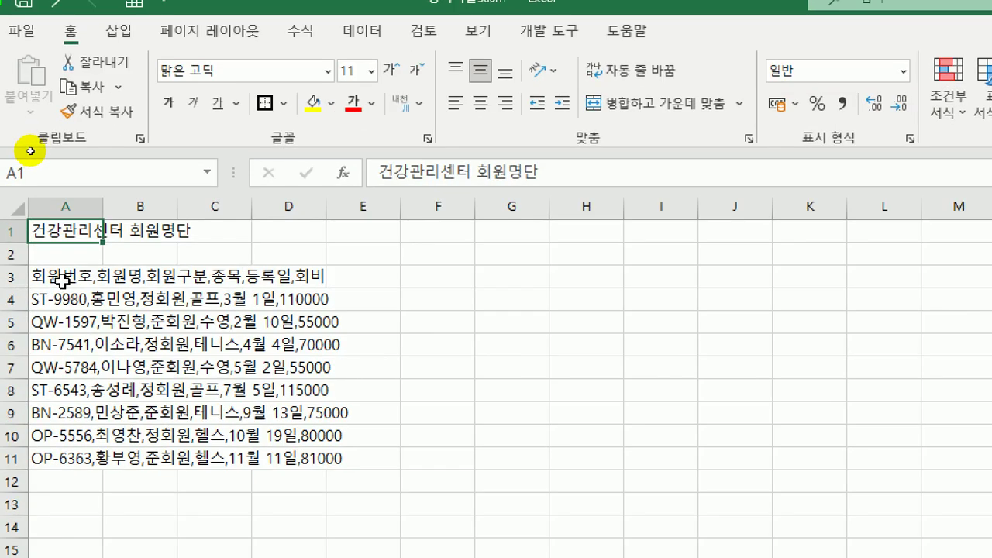
drag(62, 280, 83, 468)
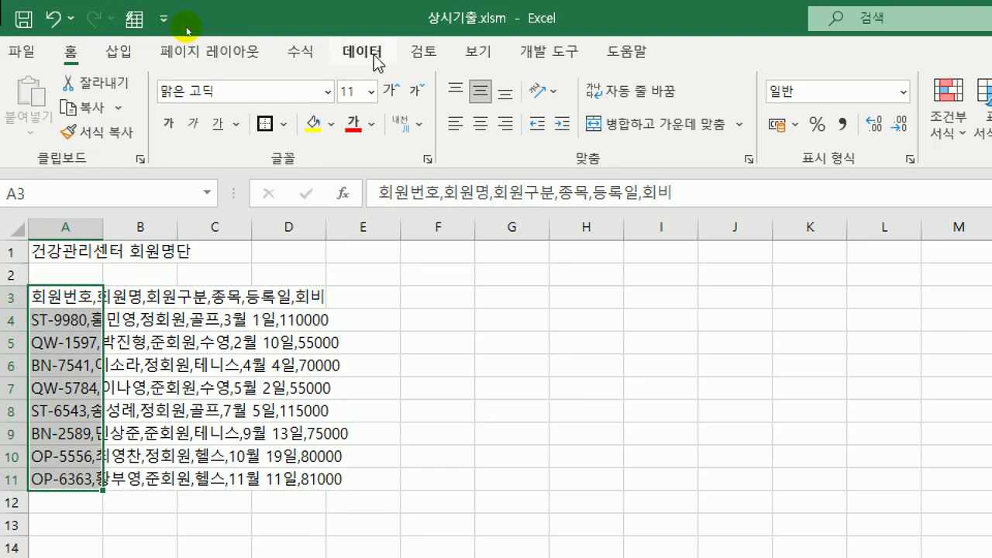
click(378, 62)
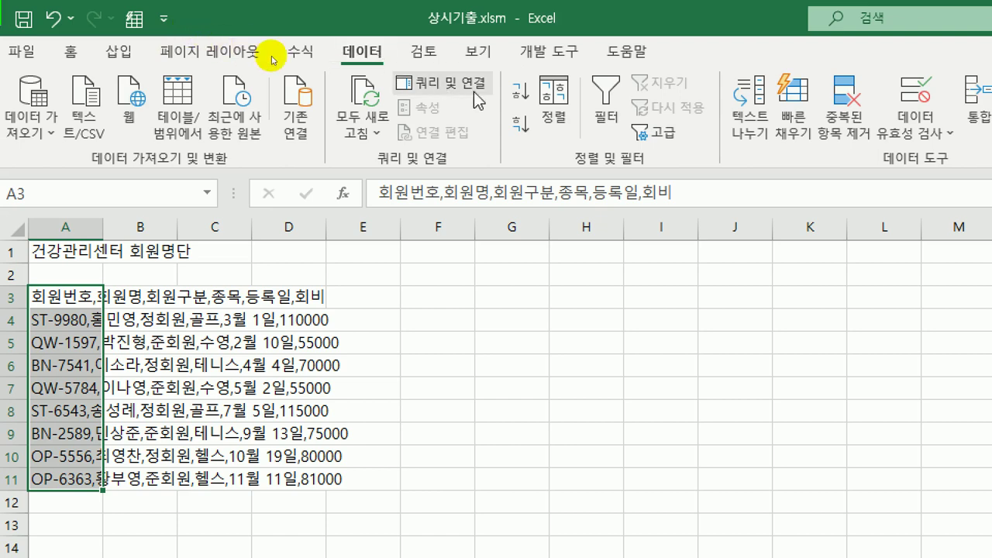
click(746, 136)
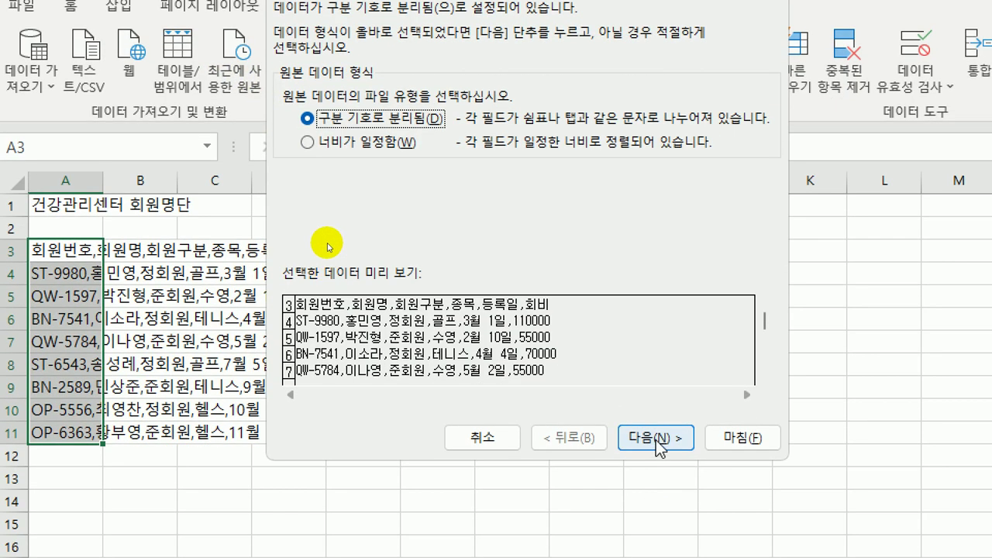
click(655, 484)
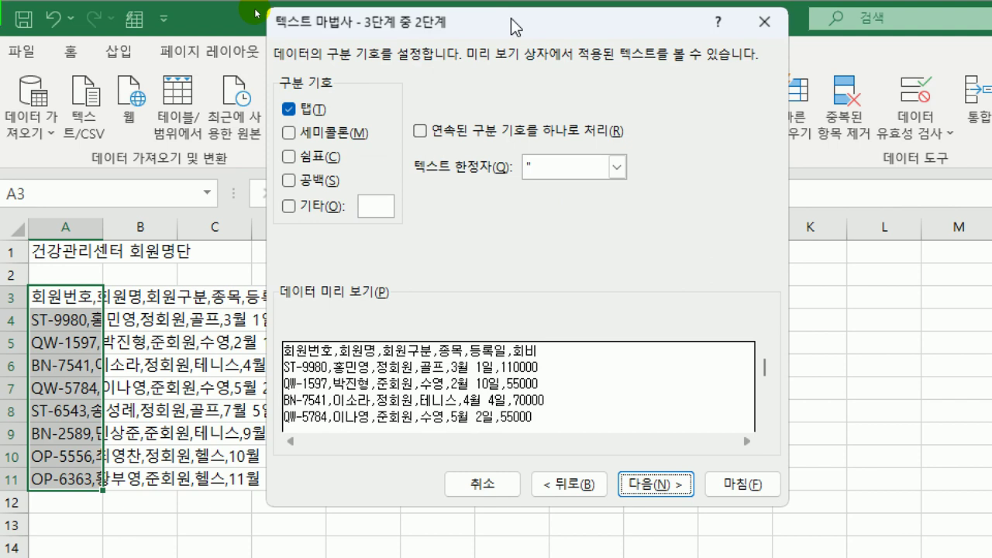
click(292, 110)
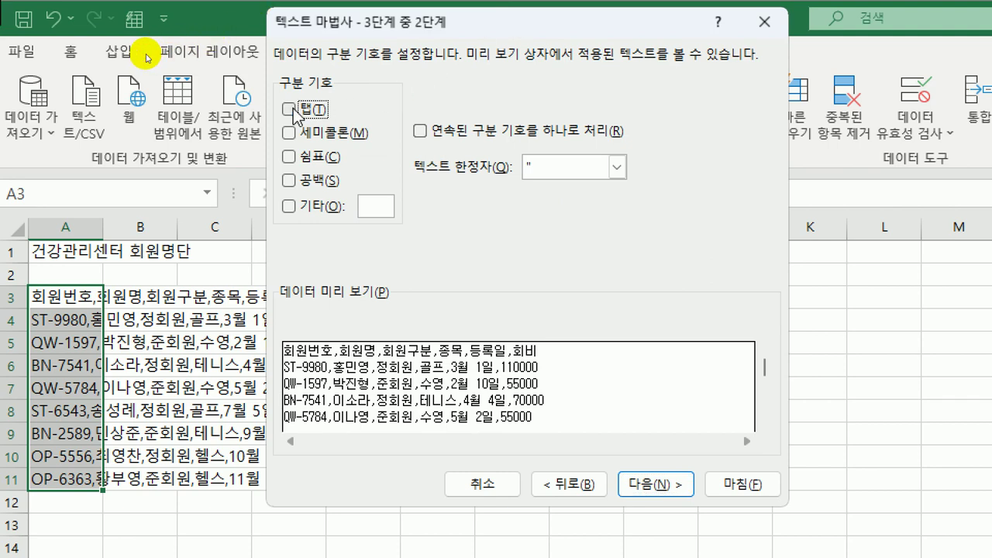
click(289, 157)
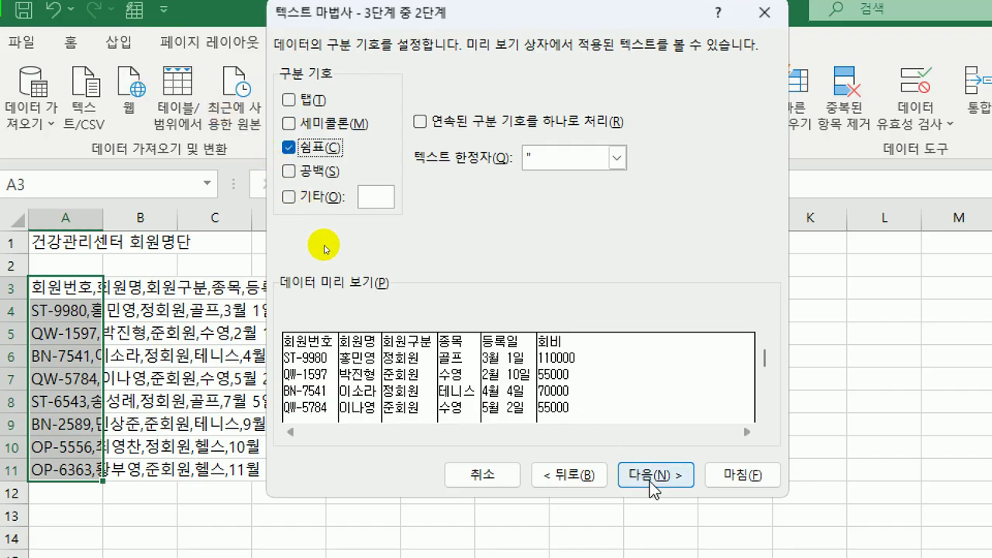
click(651, 476)
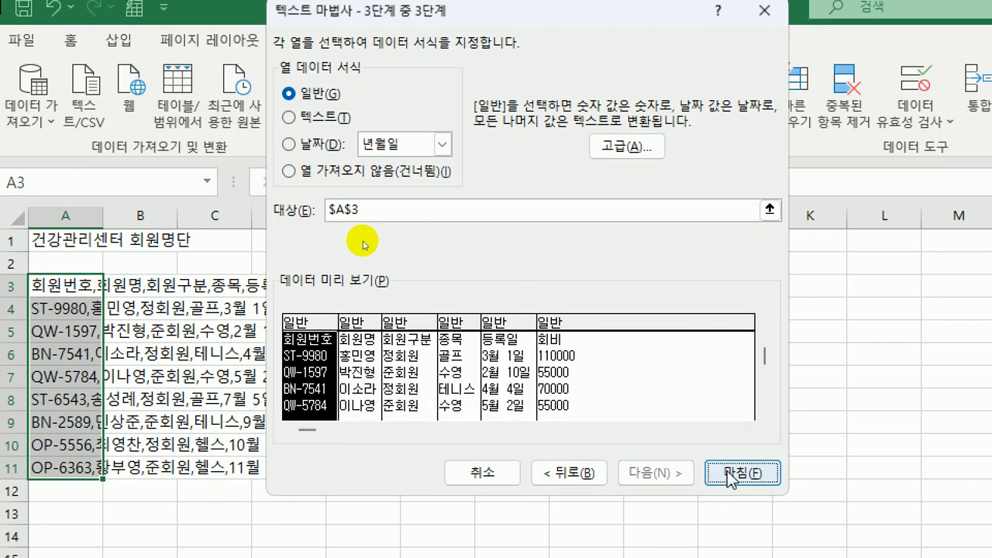
click(727, 482)
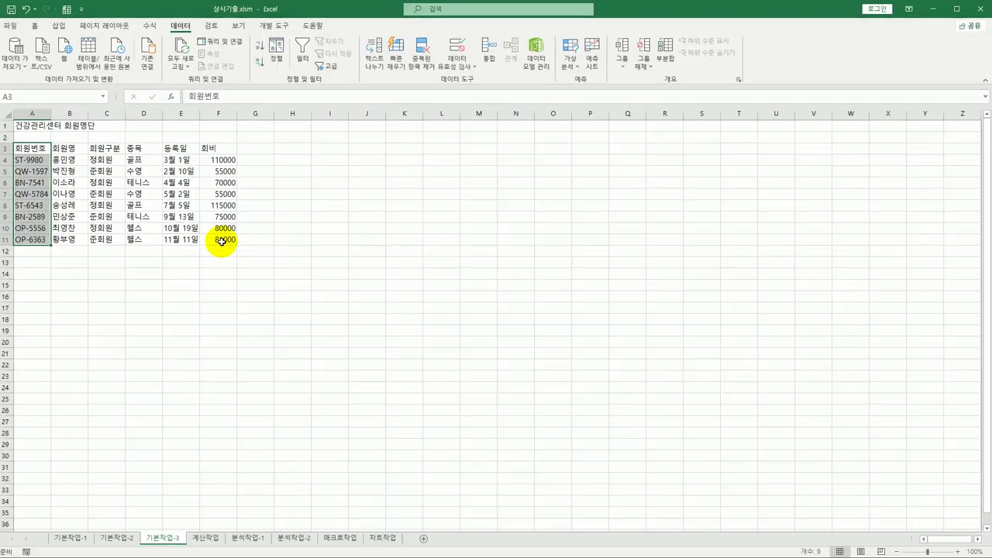
key(ctrl+q)
click(448, 420)
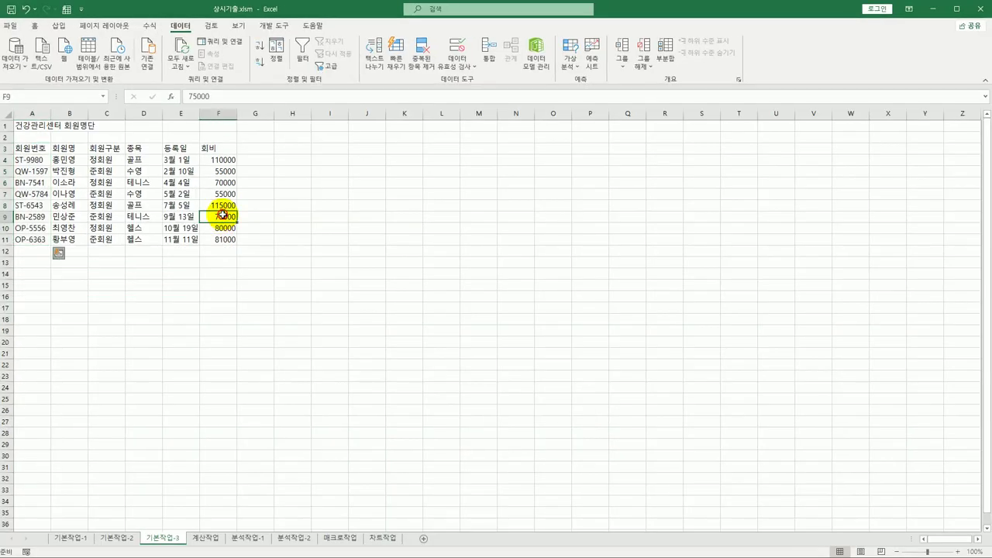
click(268, 218)
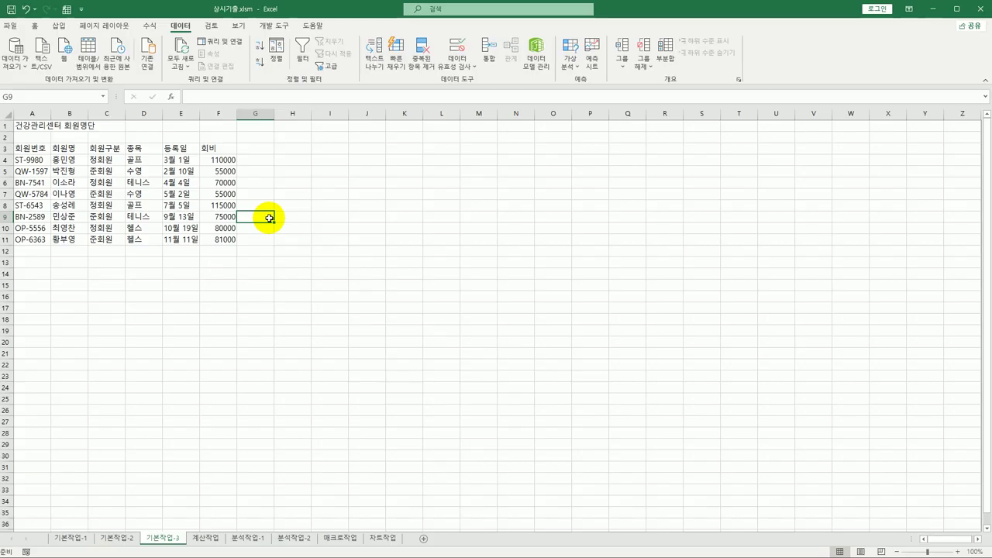
On the 계산작업 sheet, begin an IF formula in 이용시간 cell D3 whose test starts with MINUTE(C3-B3).
click(206, 538)
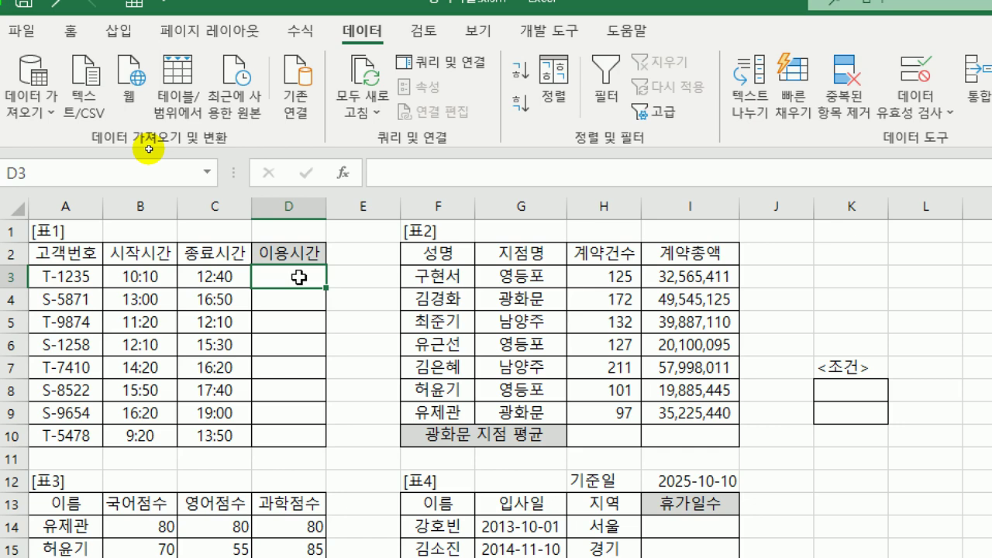
text(=)
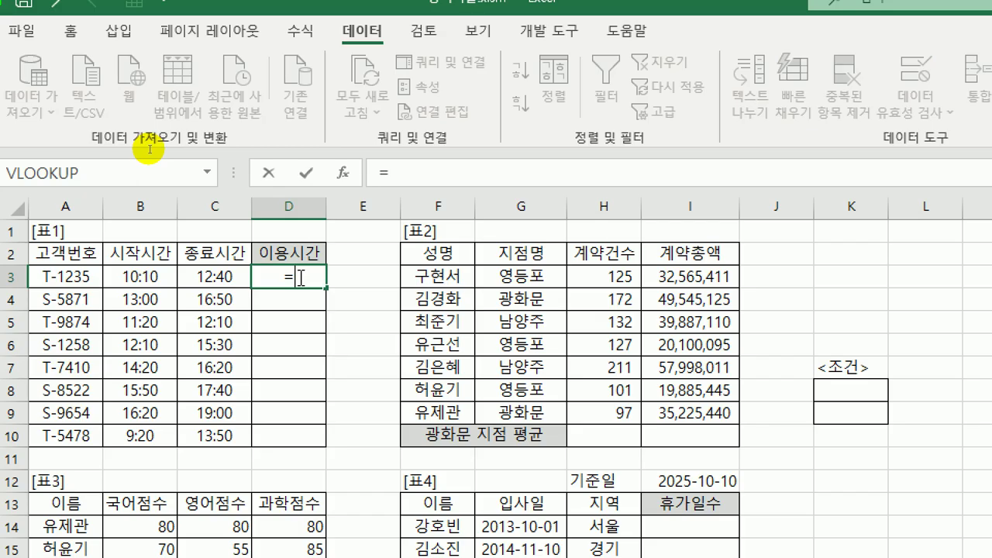
text(if()
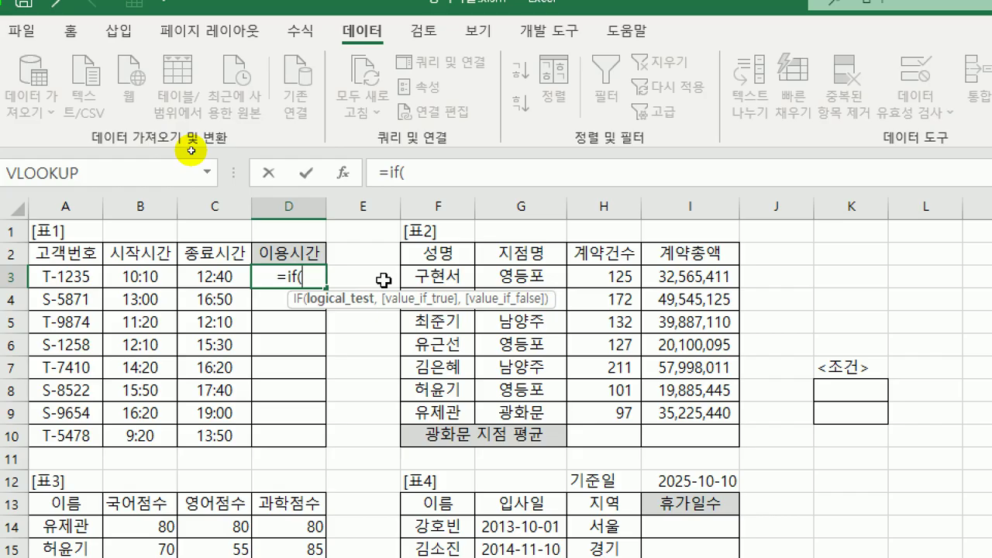
text(minu)
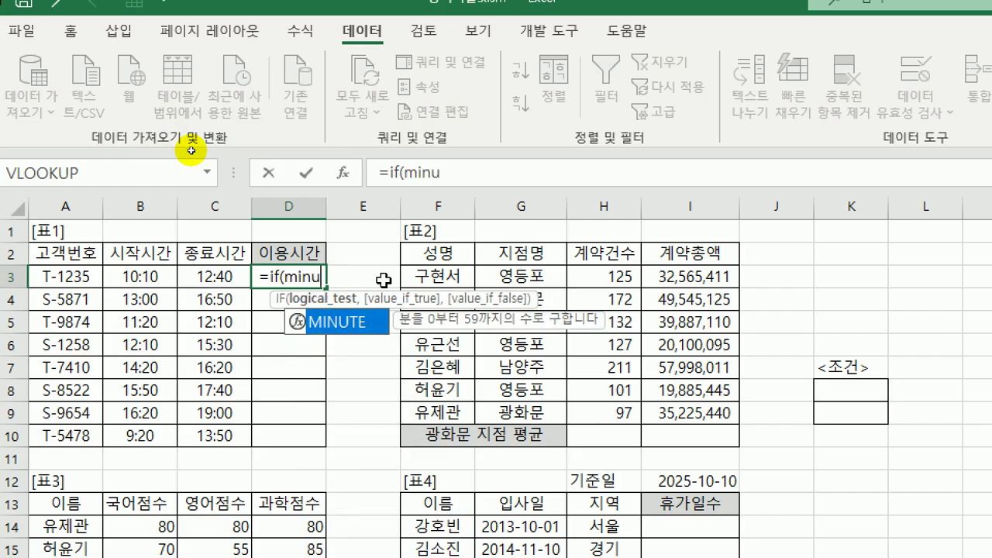
key(Tab)
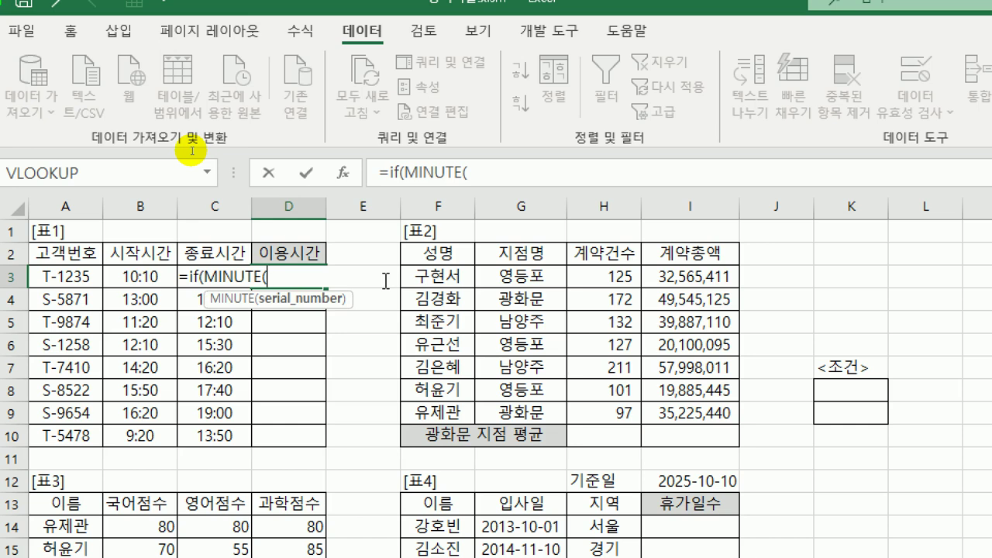
key(Left)
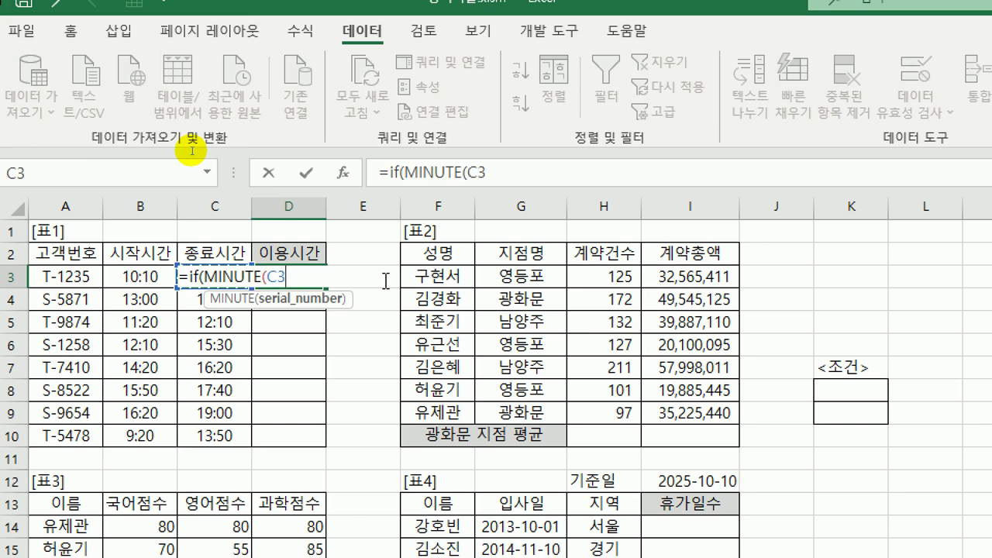
text(-)
key(Left)
key(Left)
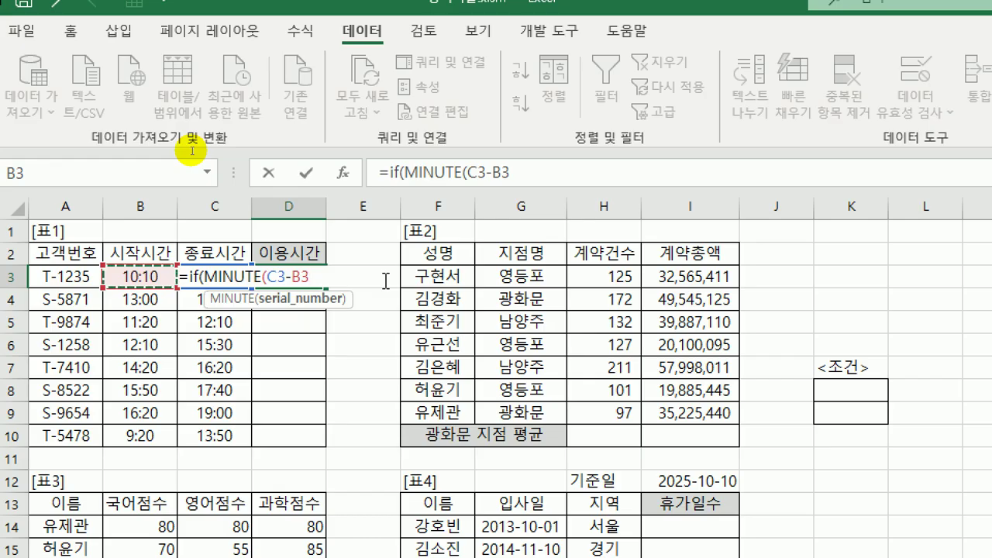
text())
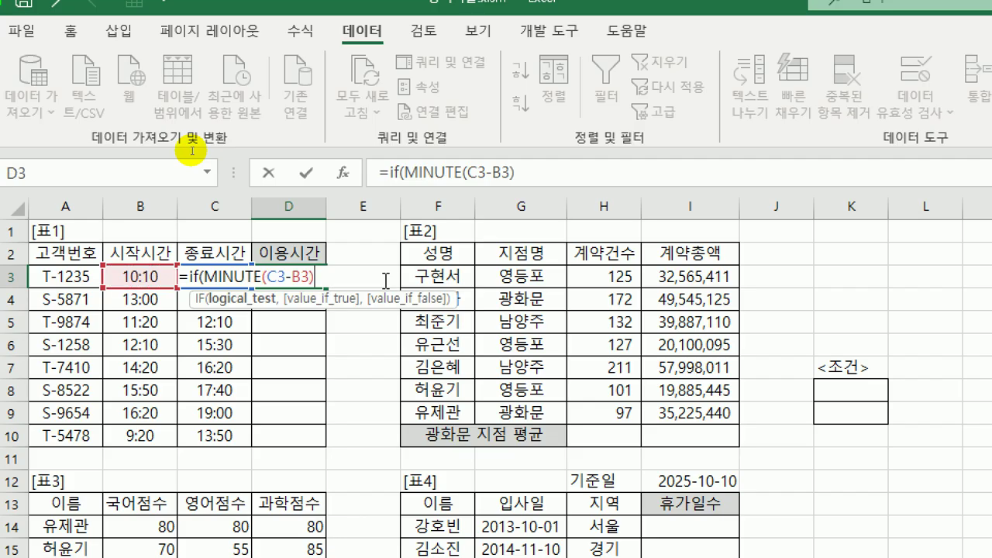
Extend the IF test in D3 with >=30 and try to commit the incomplete formula.
text(>)
text(30)
key(BackSpace)
key(BackSpace)
text(=30)
key(Return)
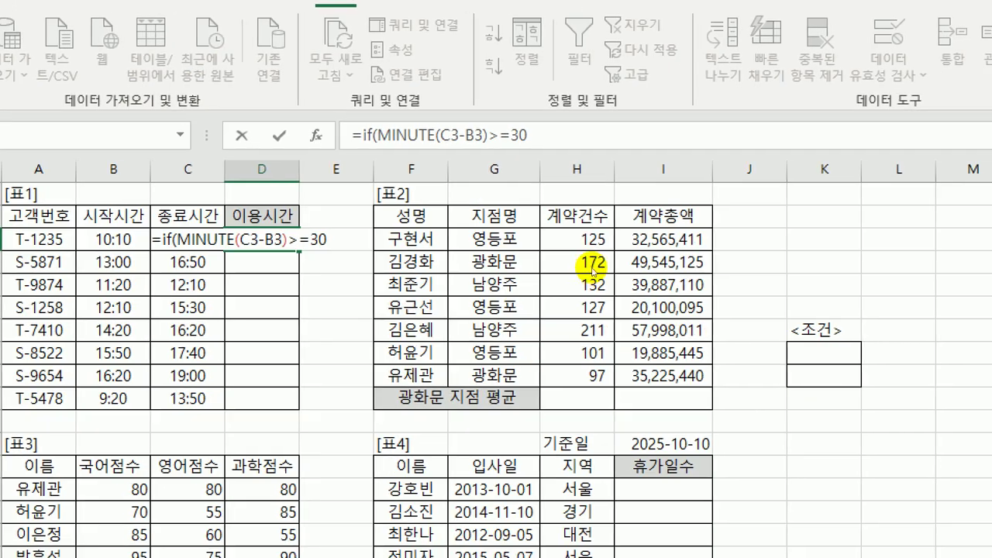
key(Return)
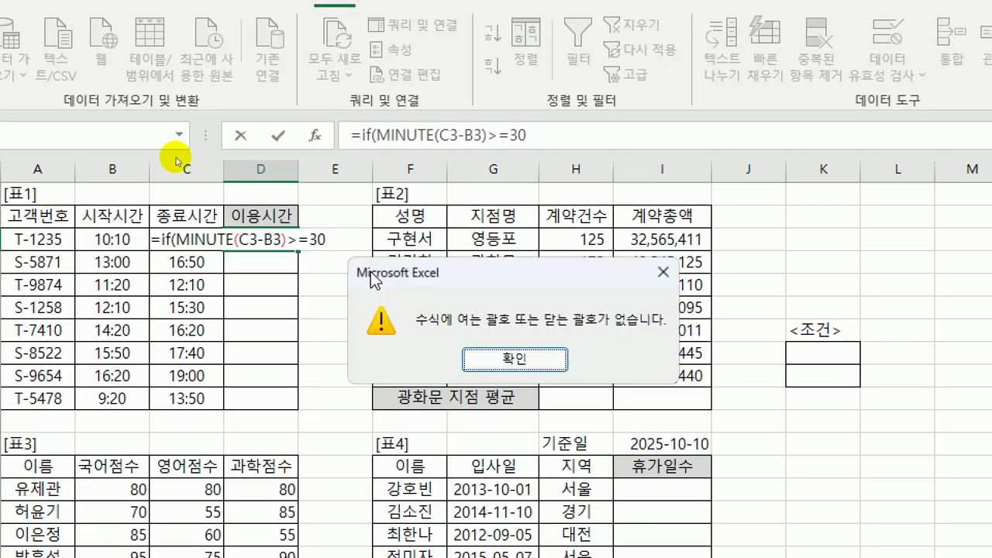
drag(372, 279, 224, 272)
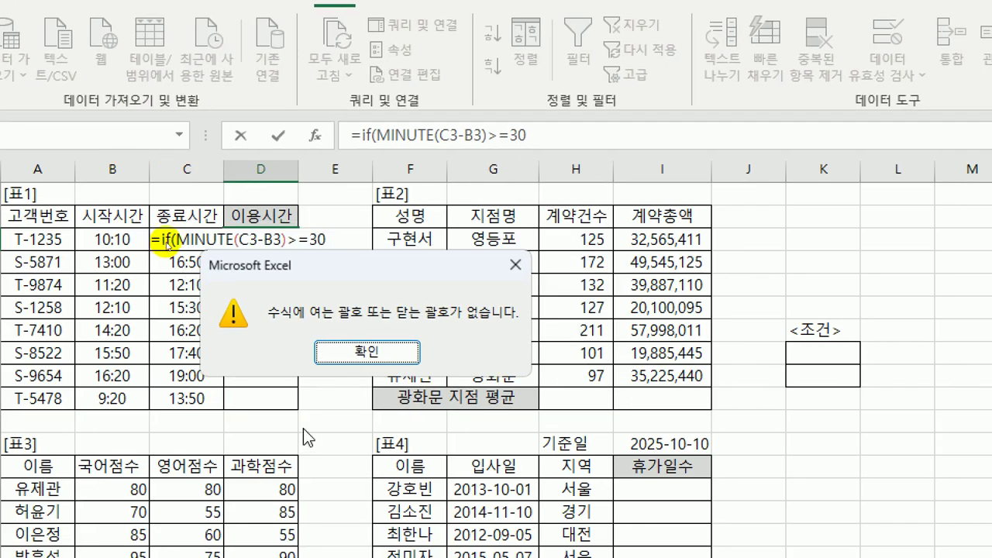
click(356, 352)
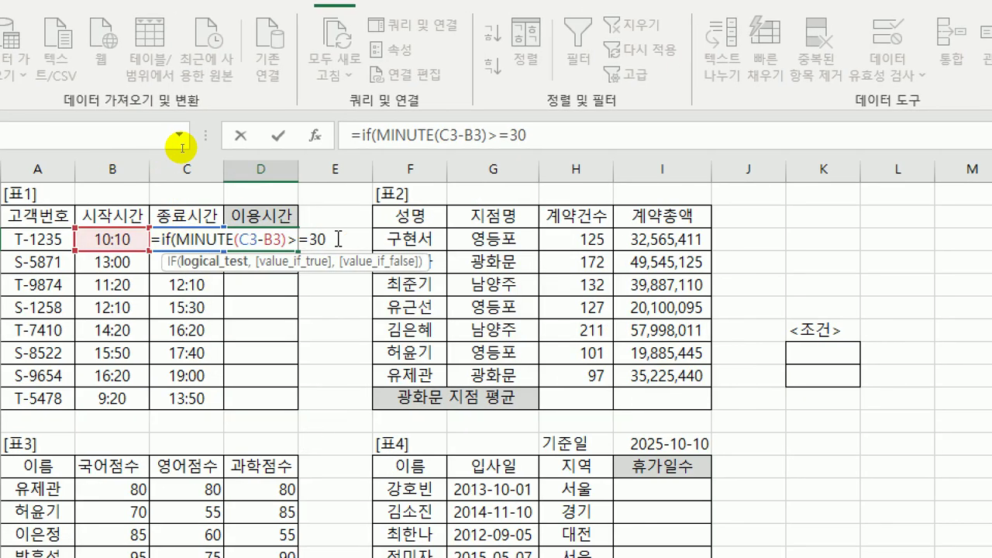
Change the comparison in the D3 formula's test to >30 and end the logical test argument.
key(Delete)
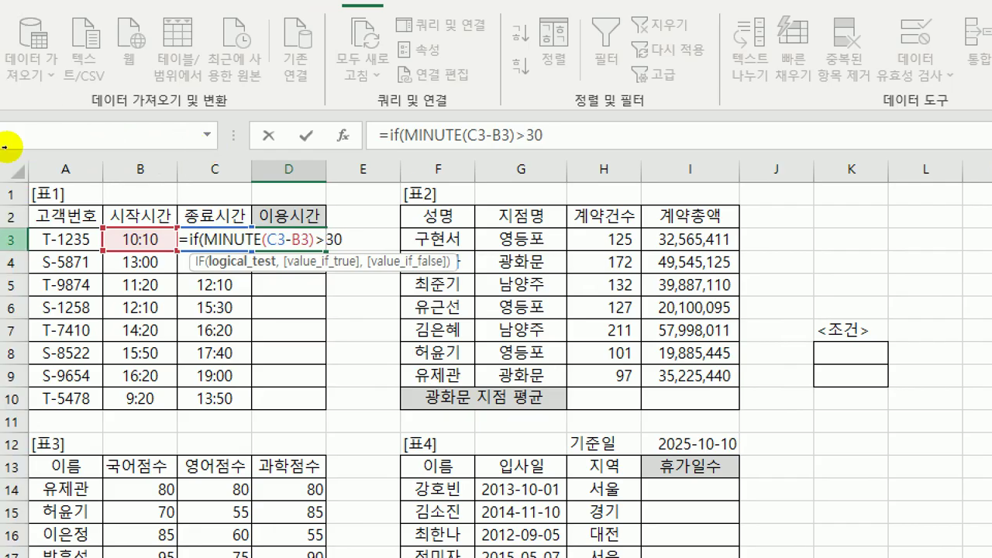
key(Left)
key(Left)
key(Left)
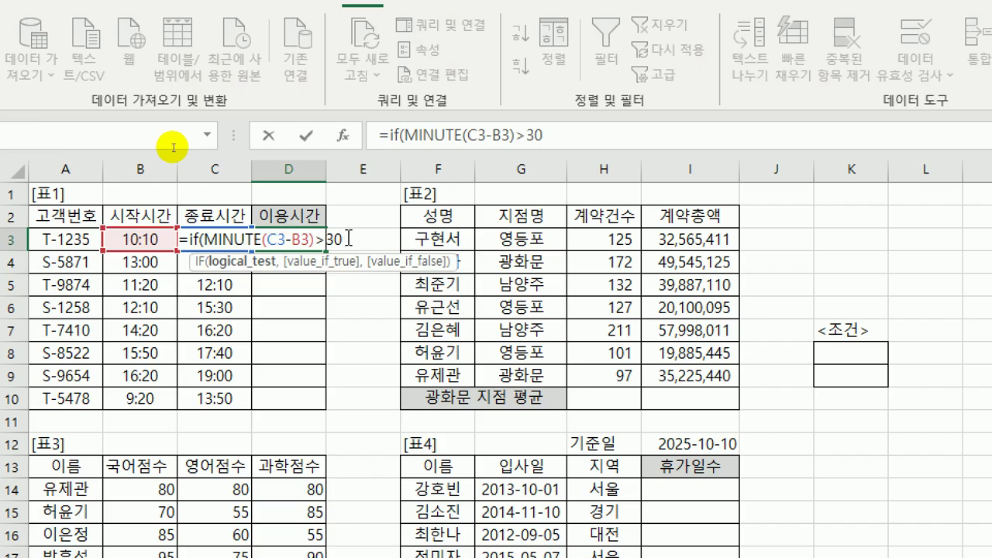
key(End)
text(,)
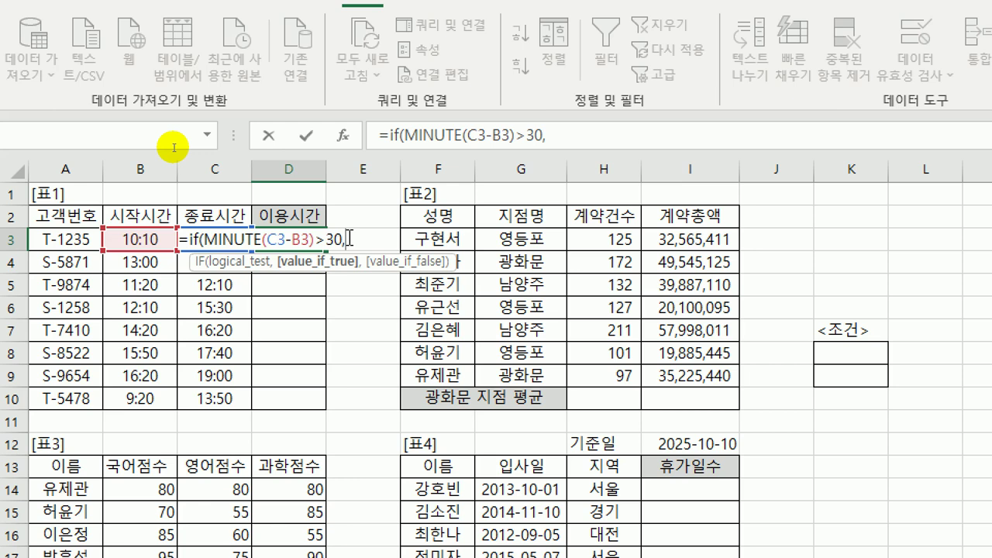
Enter hour(c3-b3)+1 as the IF formula's value_if_true argument in D3.
text(hour()
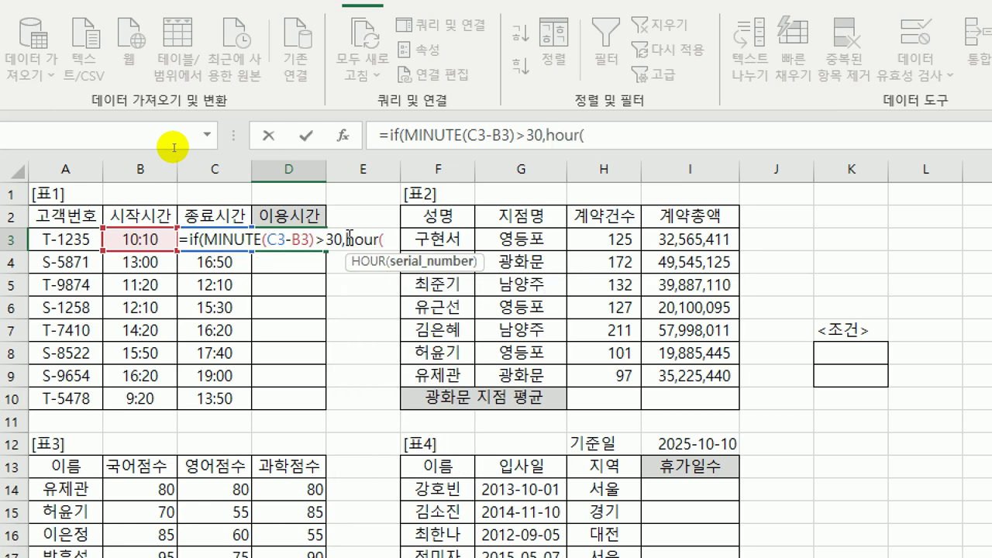
text(c)
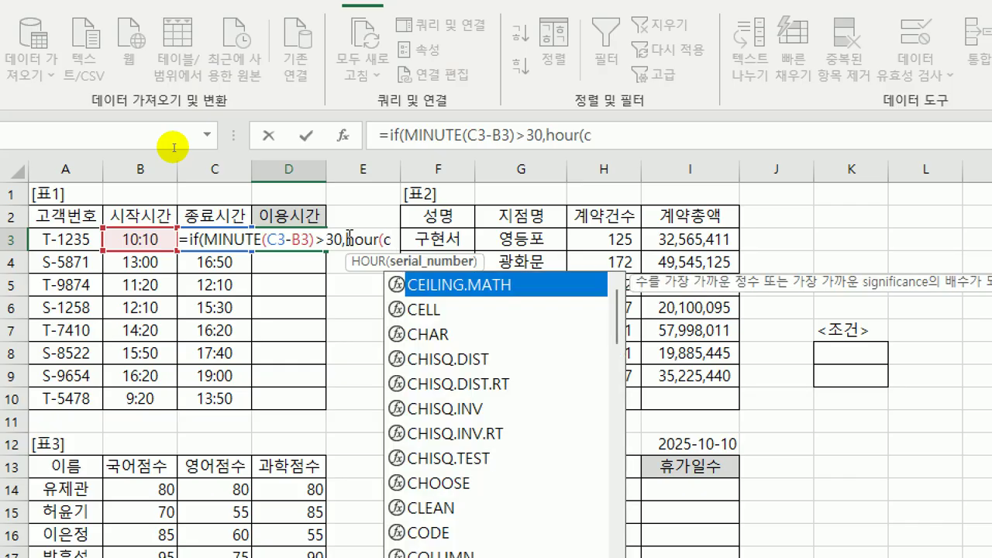
text(3-b)
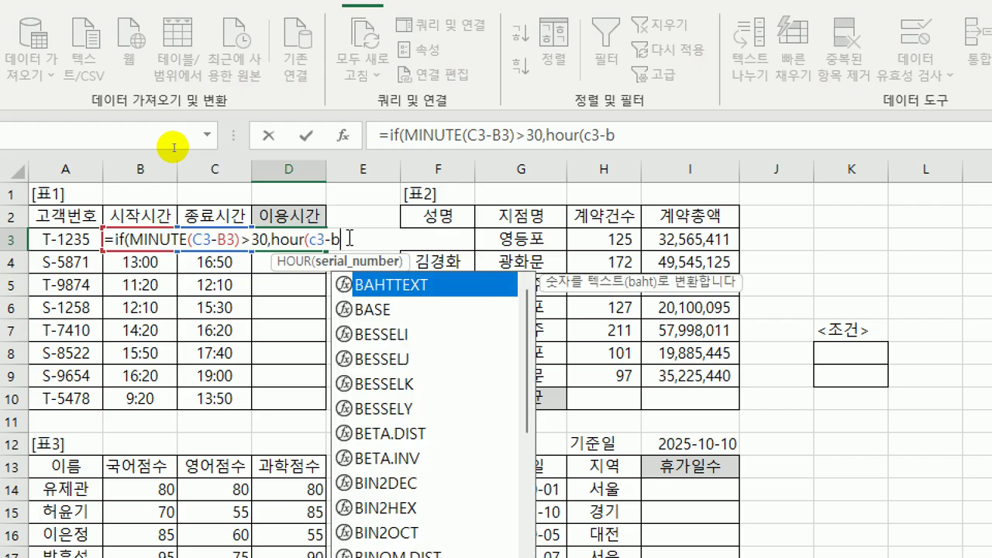
text(3)
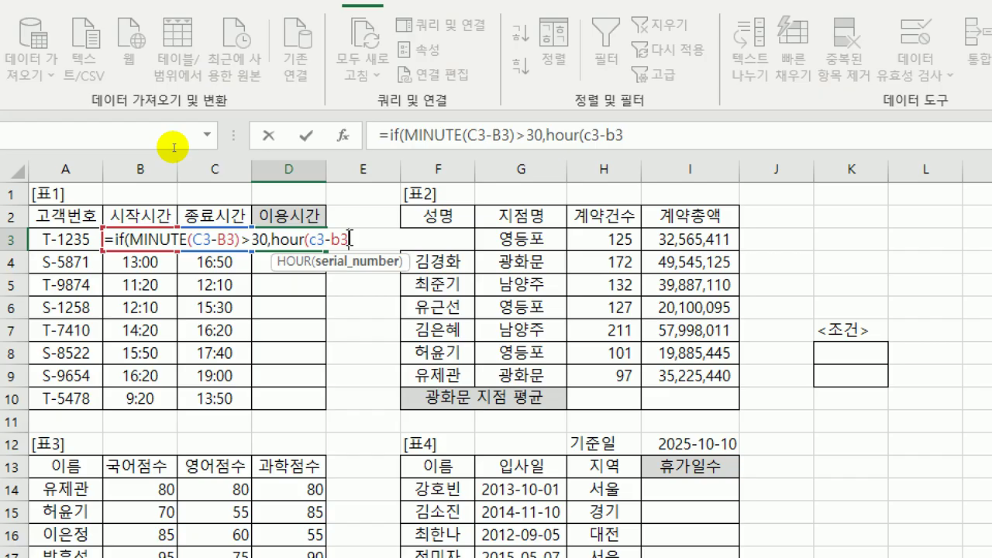
text())
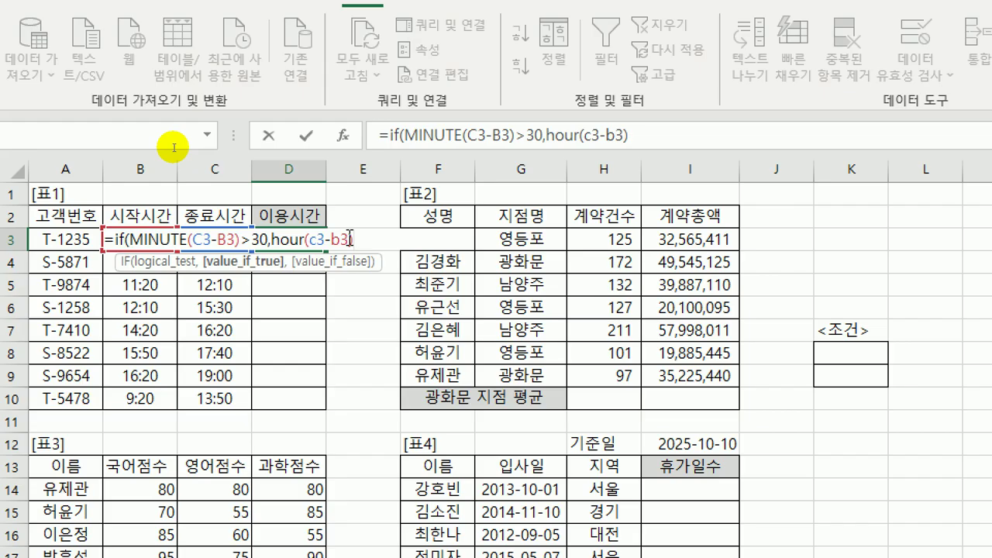
text(+1,)
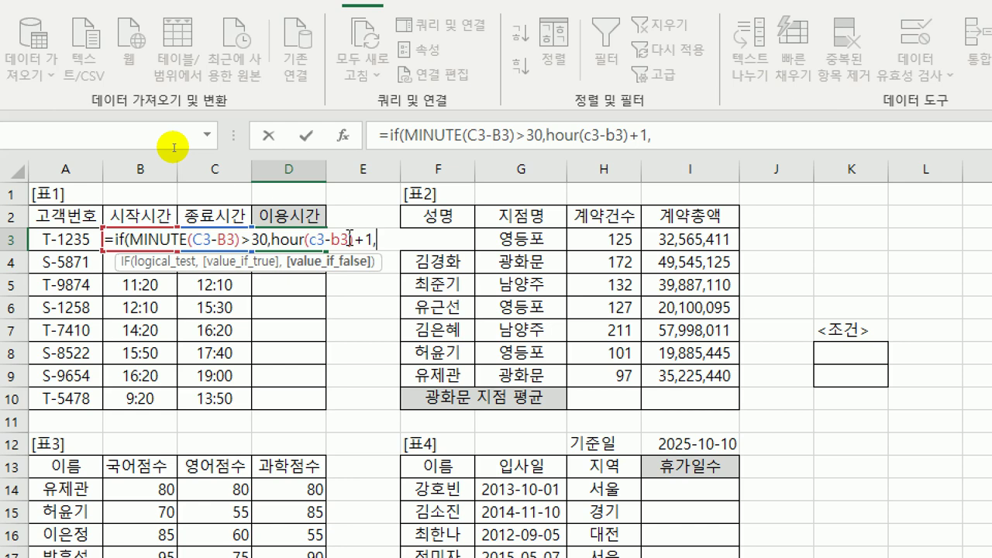
Enter hour(c3-b3) as the value_if_false argument in D3 and close the IF function.
text(hour(c)
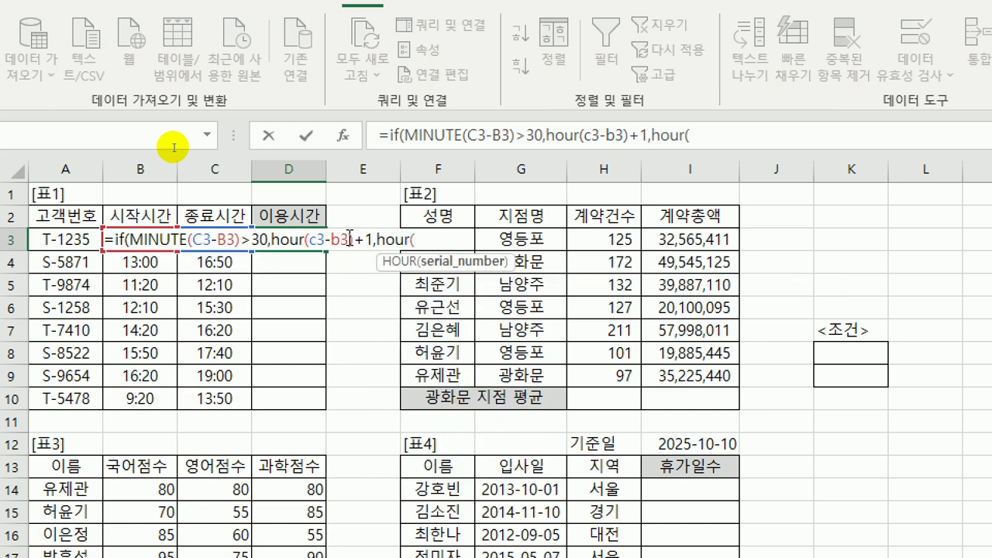
text(3-b2)
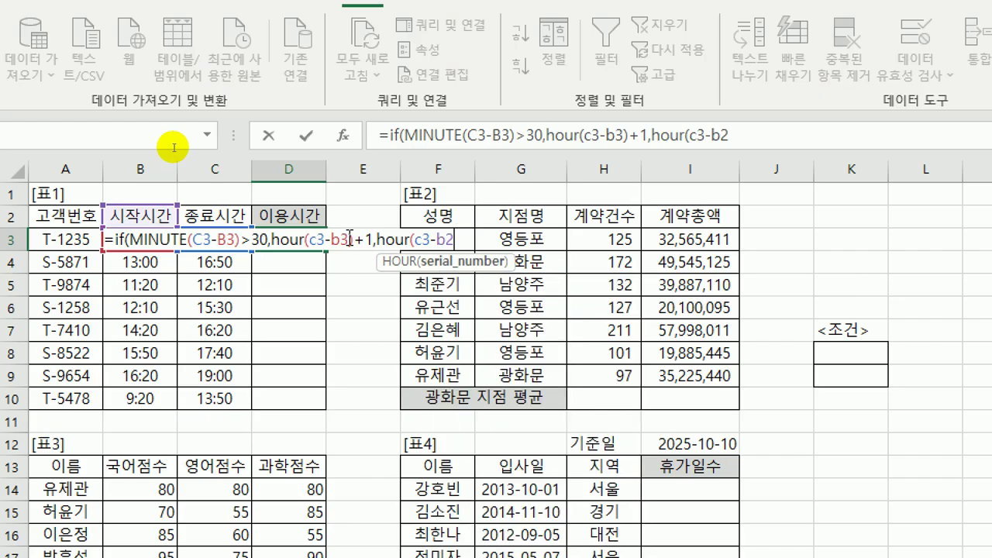
text())
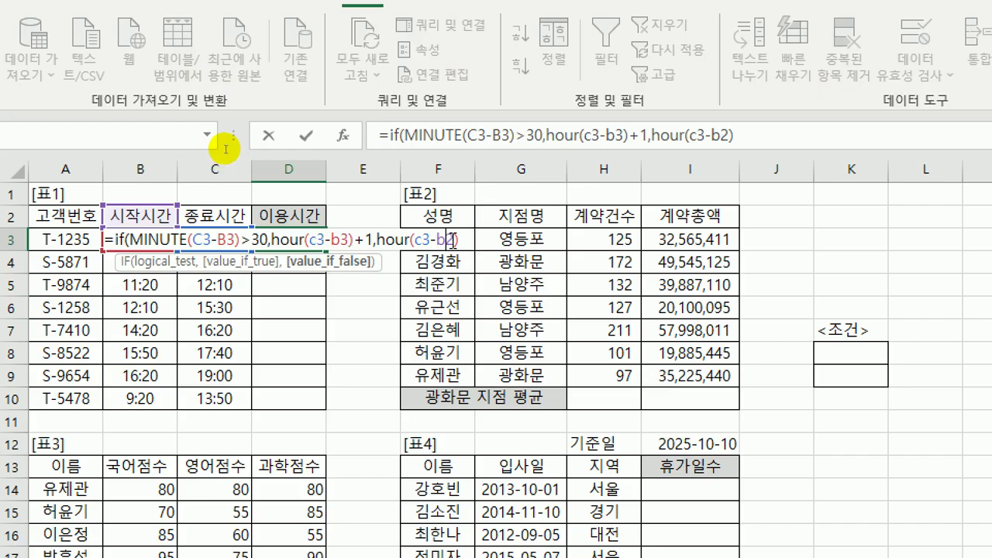
key(Left)
key(BackSpace)
text(3)
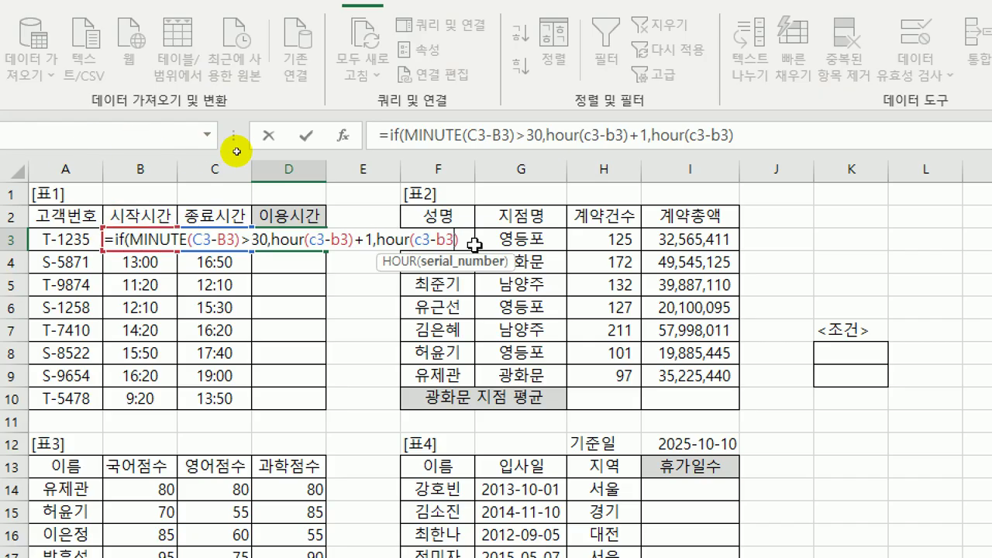
key(Right)
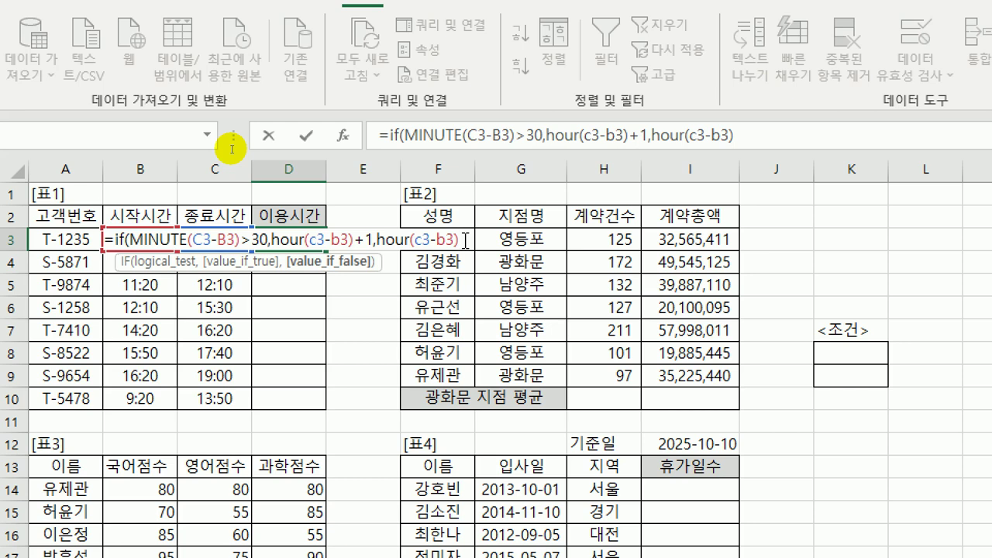
text())
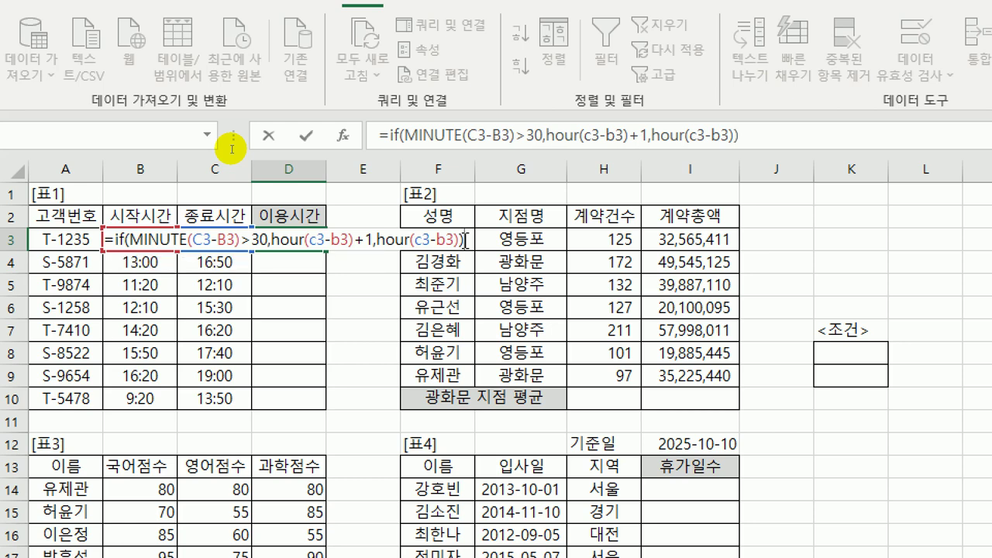
Append &"시간" to the D3 formula and fill the formula down through D10.
text(&")
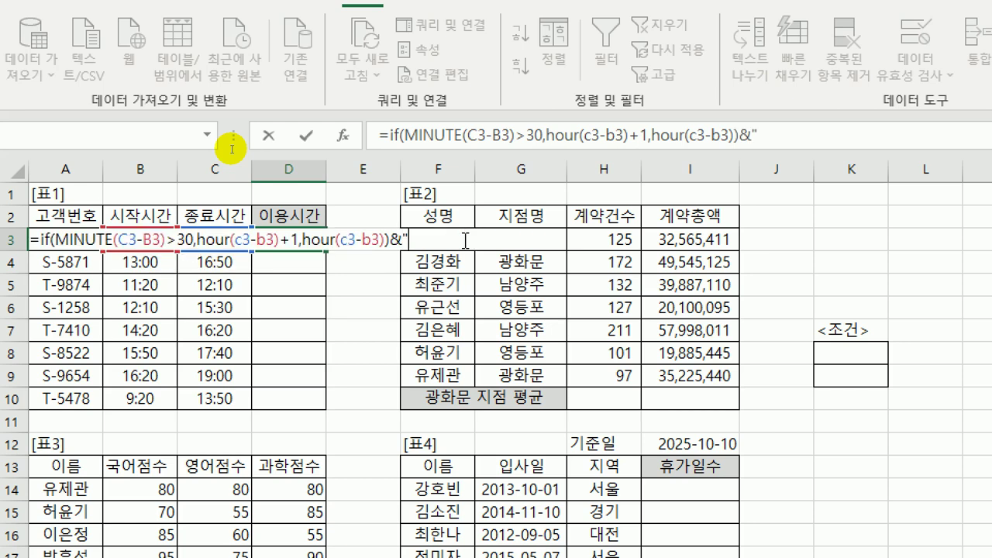
text(시간")
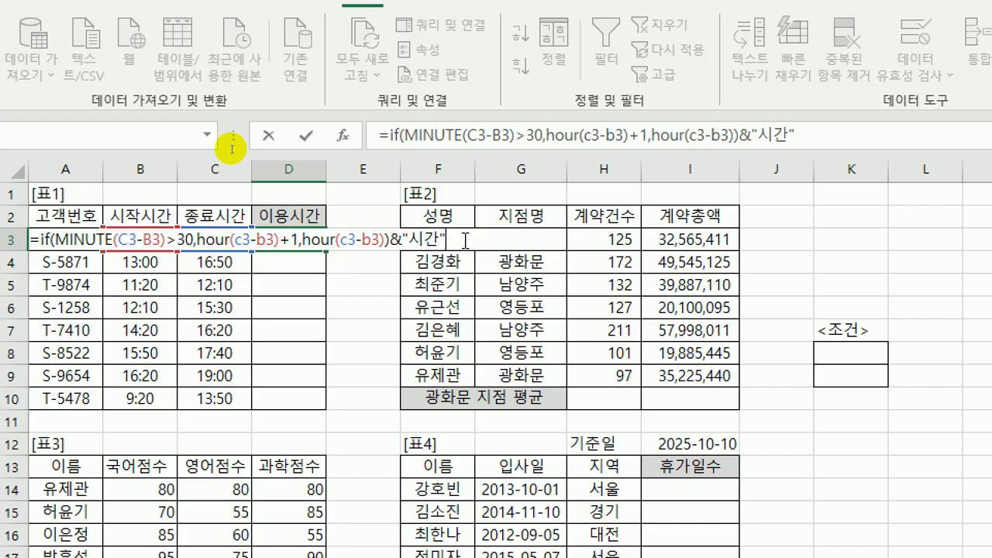
key(Return)
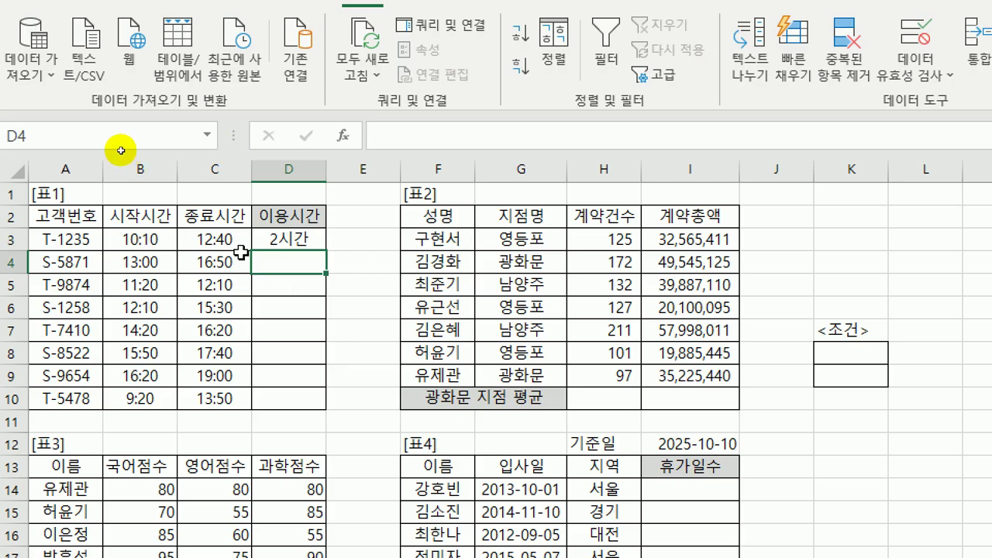
click(283, 240)
drag(329, 251, 313, 418)
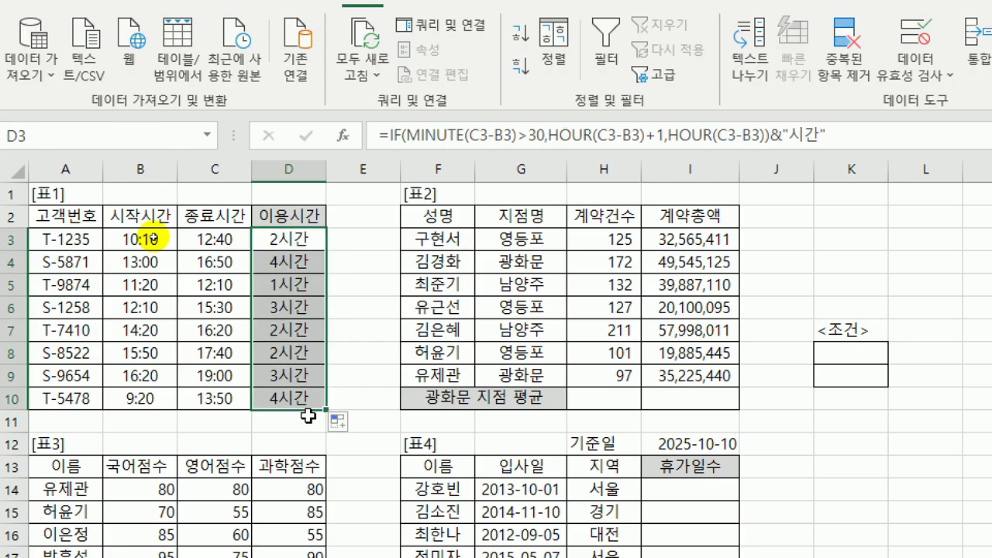
click(320, 234)
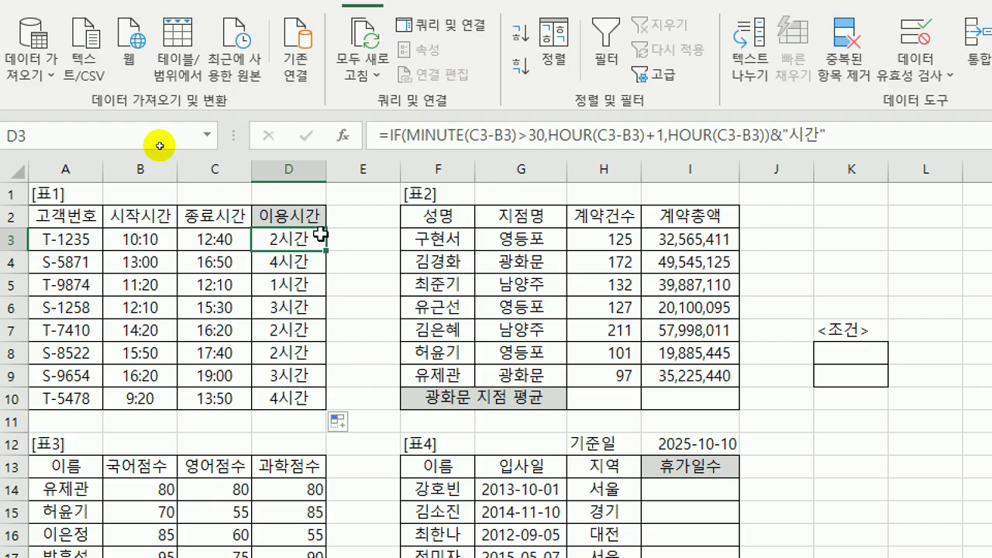
Copy the 지점명 header and a 광화문 entry from 표2 into the <조건> cells K8:K9.
click(855, 344)
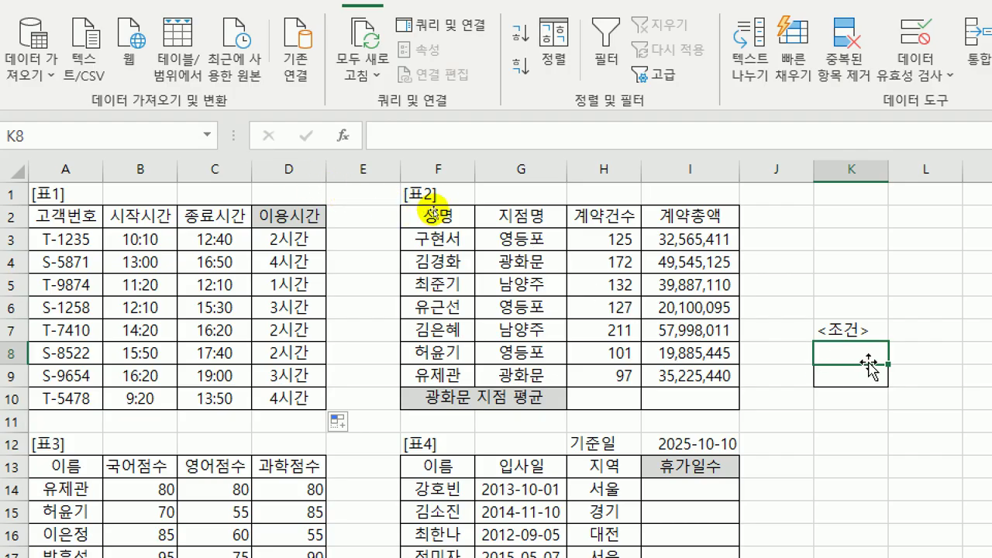
drag(853, 354, 850, 381)
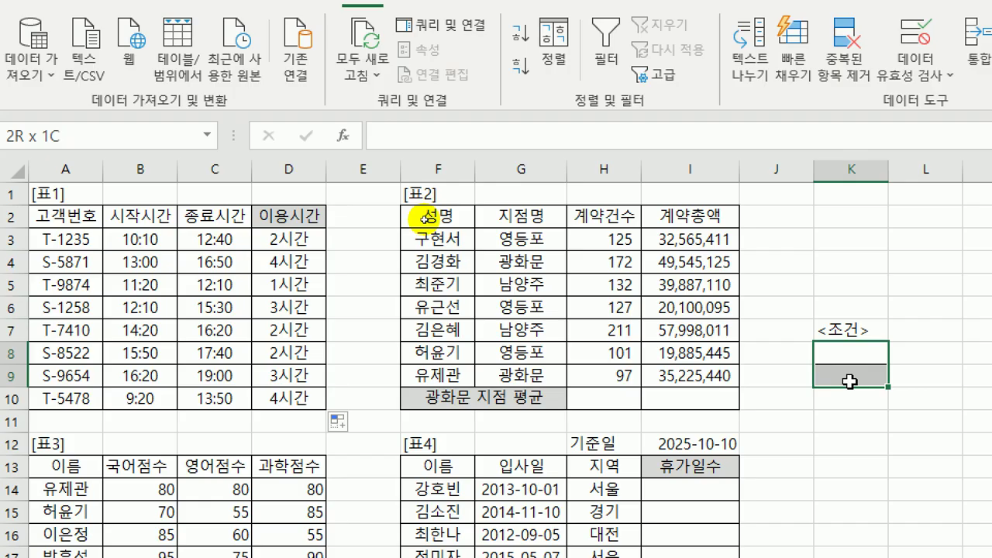
drag(850, 381, 850, 381)
click(525, 219)
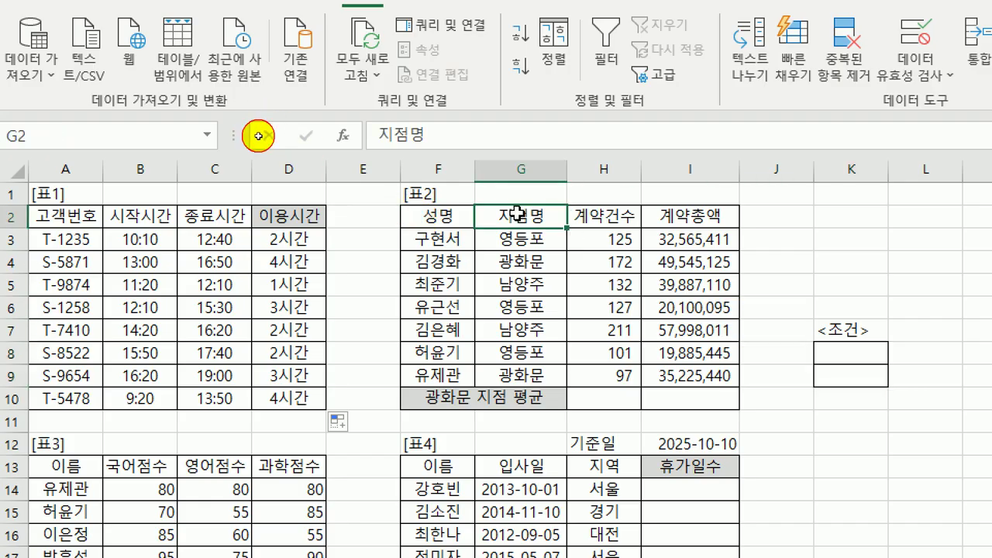
ctrl+click(537, 266)
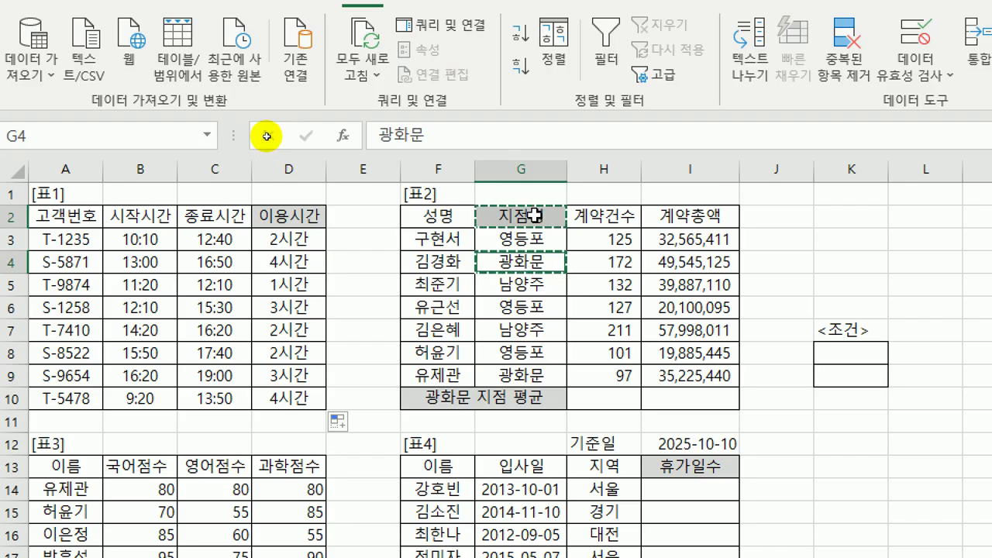
click(841, 357)
text(지점명 광화문)
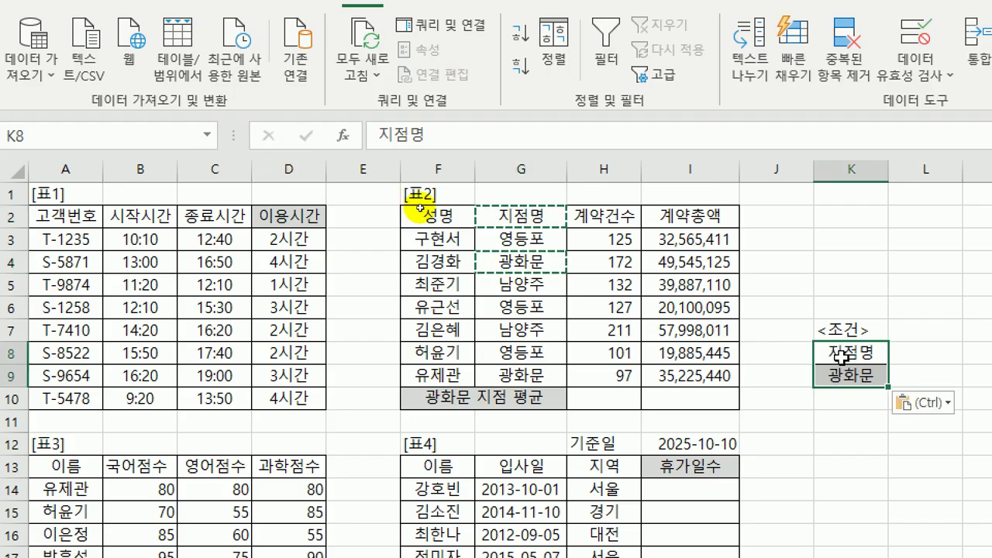
click(843, 377)
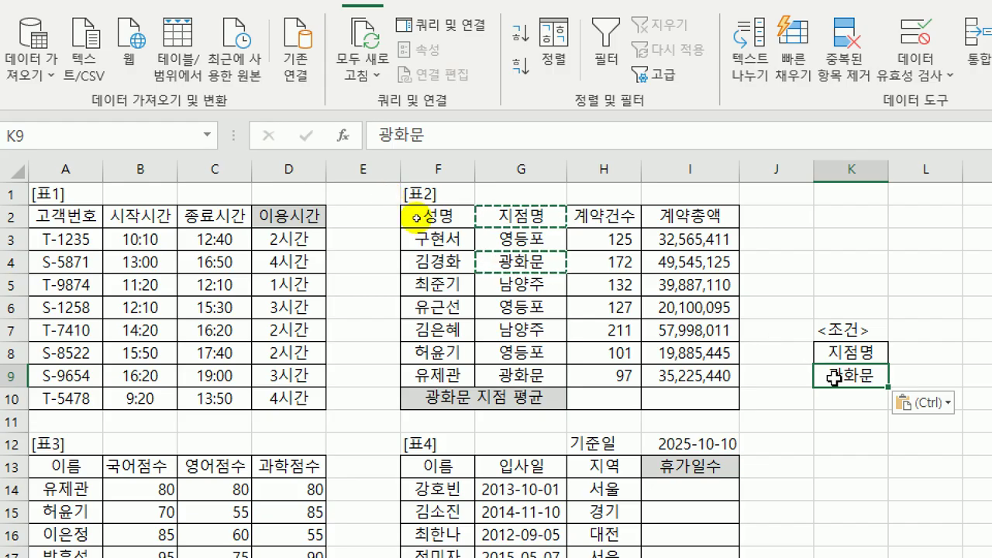
Start a DAVERAGE formula in H10 for the 광화문 지점 평균 of 계약건수.
click(589, 399)
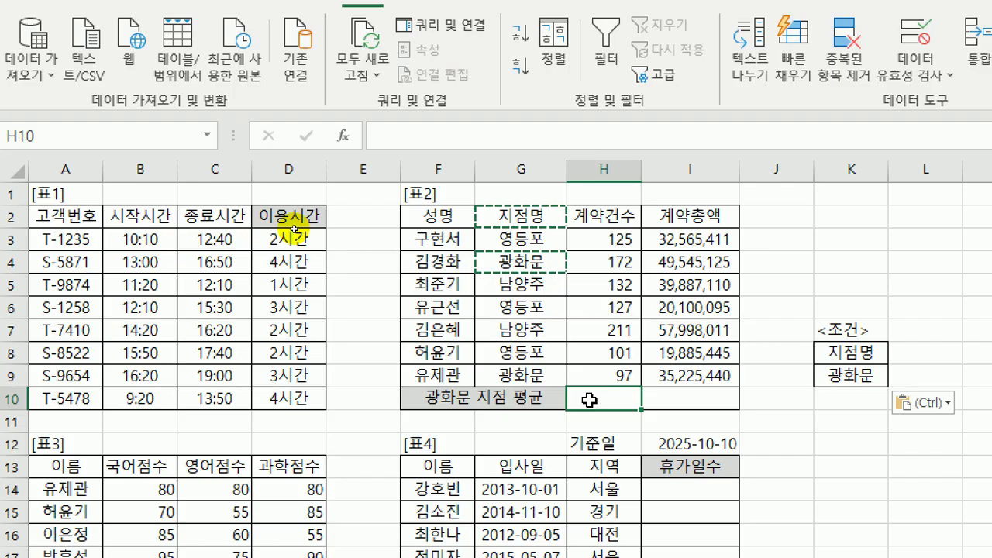
text(=ㅇ)
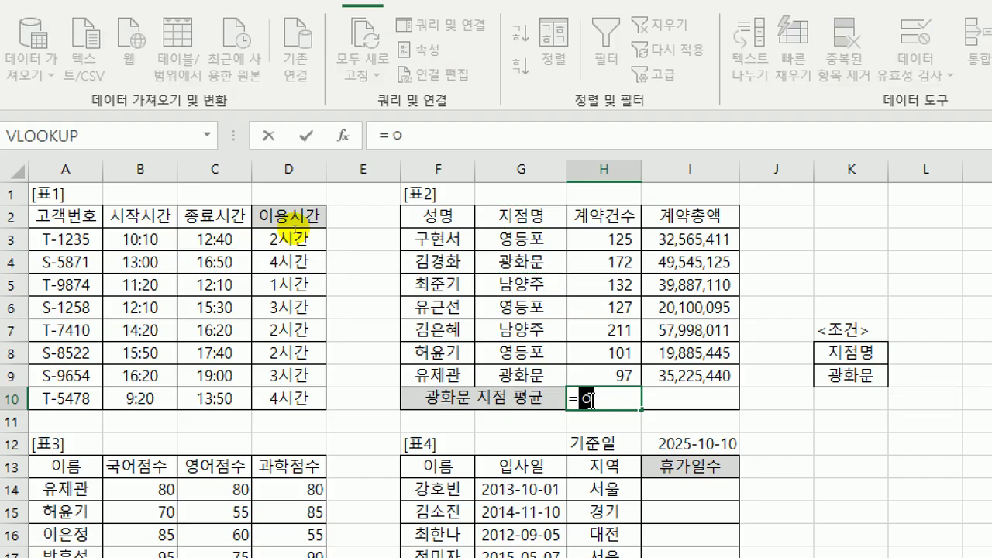
key(BackSpace)
text(da)
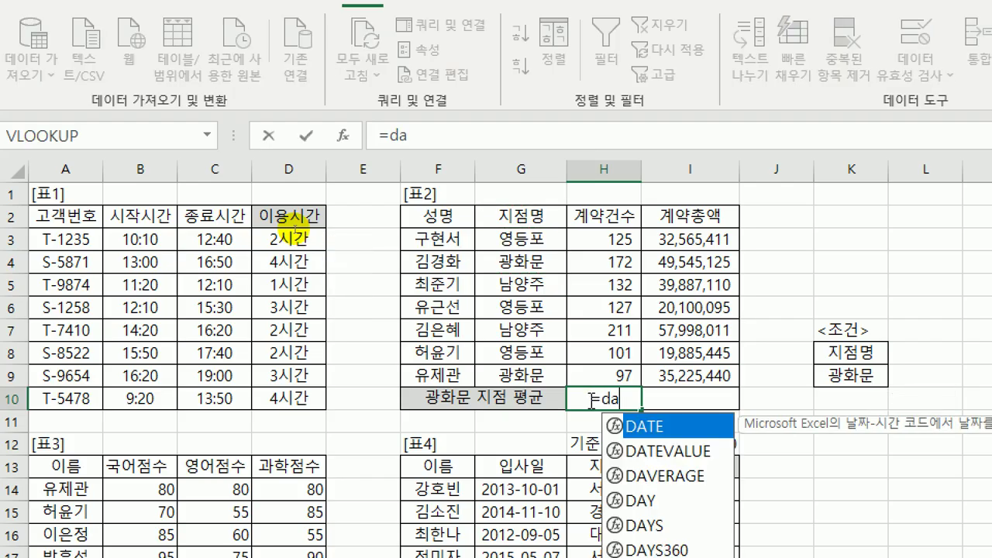
text(v)
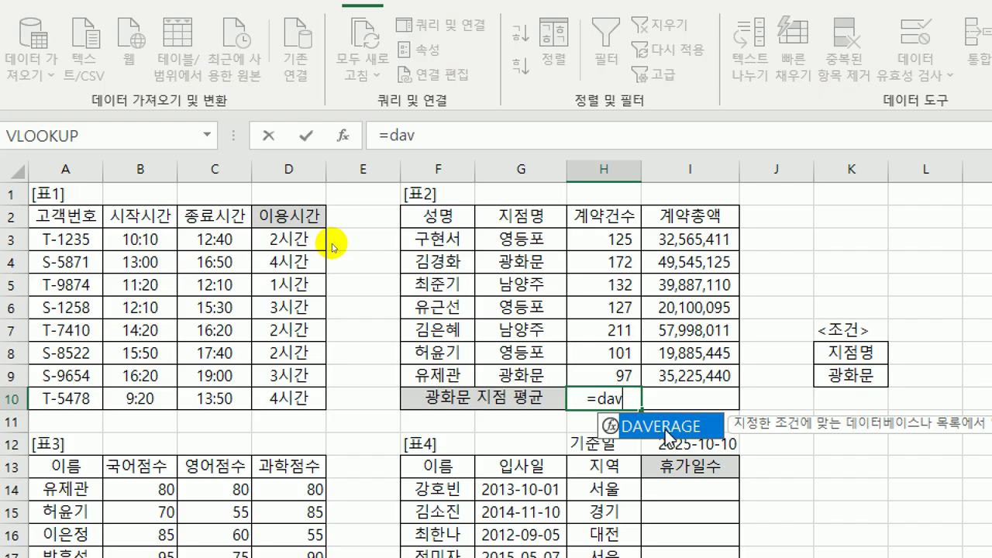
double_click(665, 428)
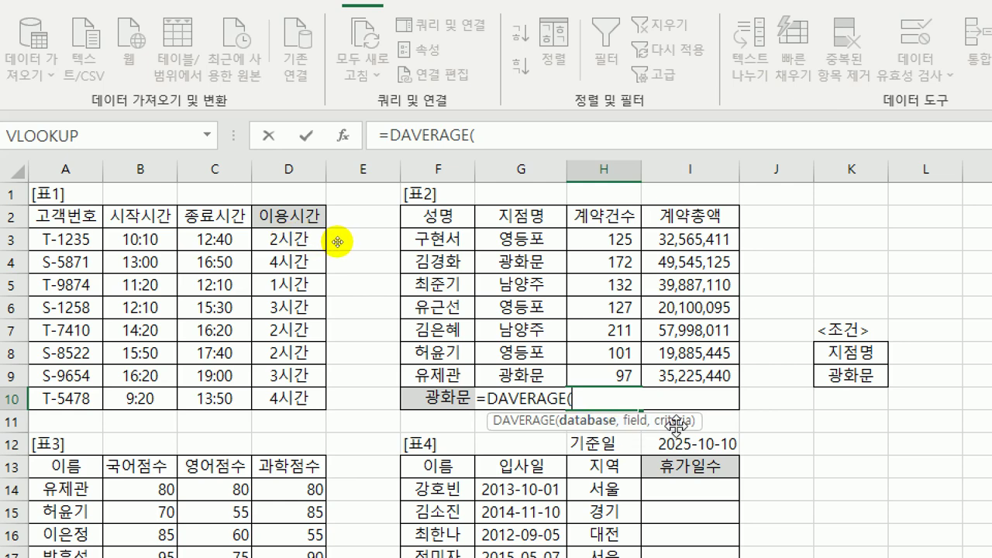
Open the function arguments for DAVERAGE and set Database to the 표2 range F2:I9.
click(344, 136)
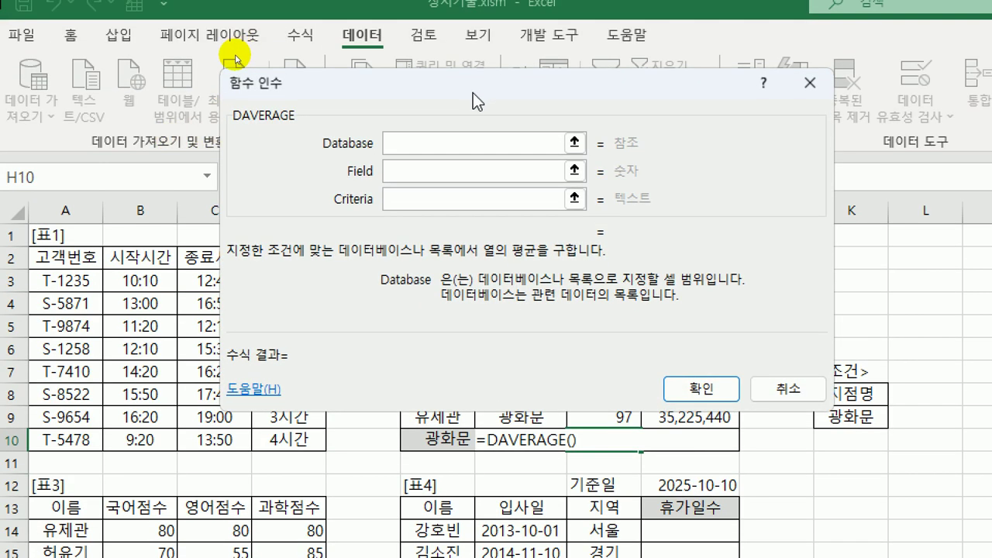
drag(470, 94, 303, 148)
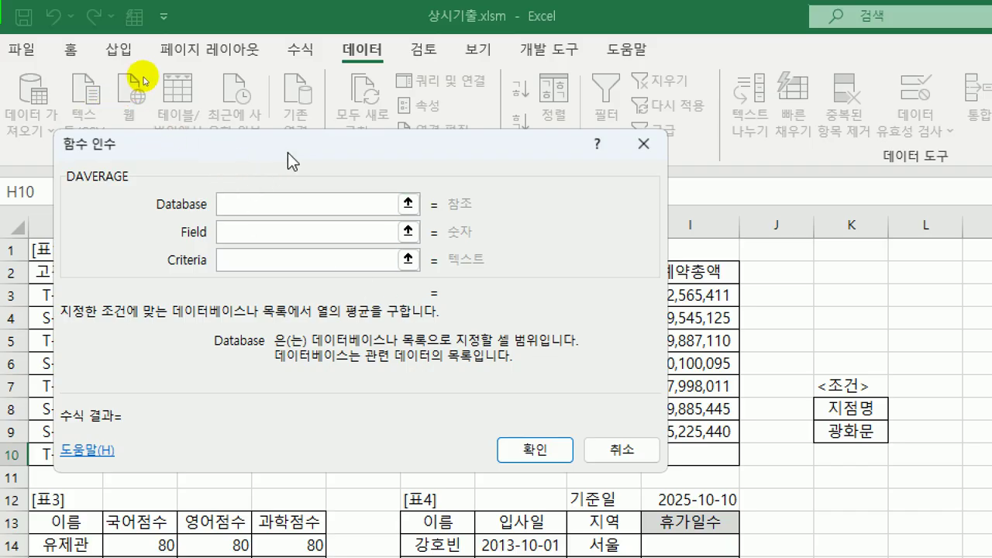
drag(287, 153, 67, 74)
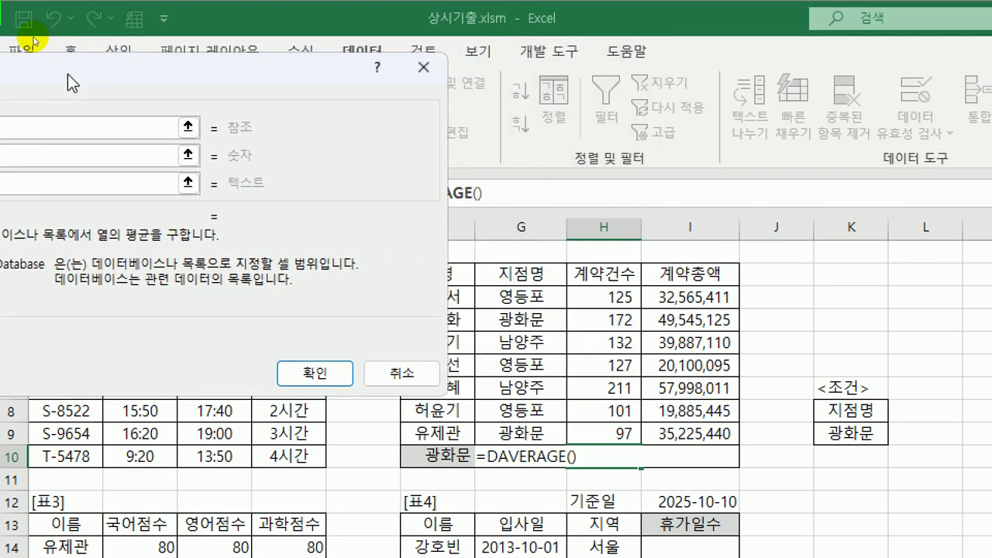
drag(478, 275, 694, 428)
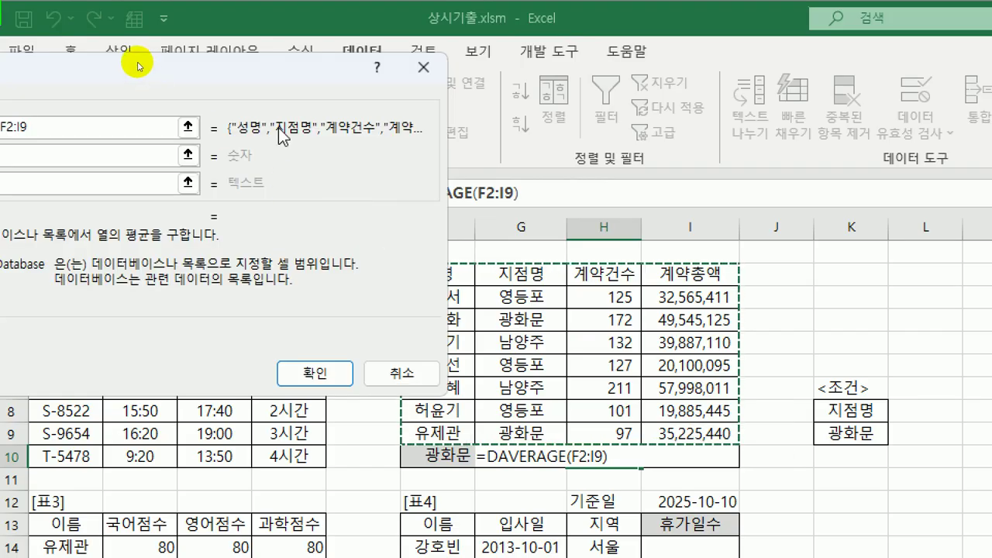
Set the DAVERAGE Field argument to the 계약건수 header cell H2.
drag(221, 72, 488, 51)
click(319, 135)
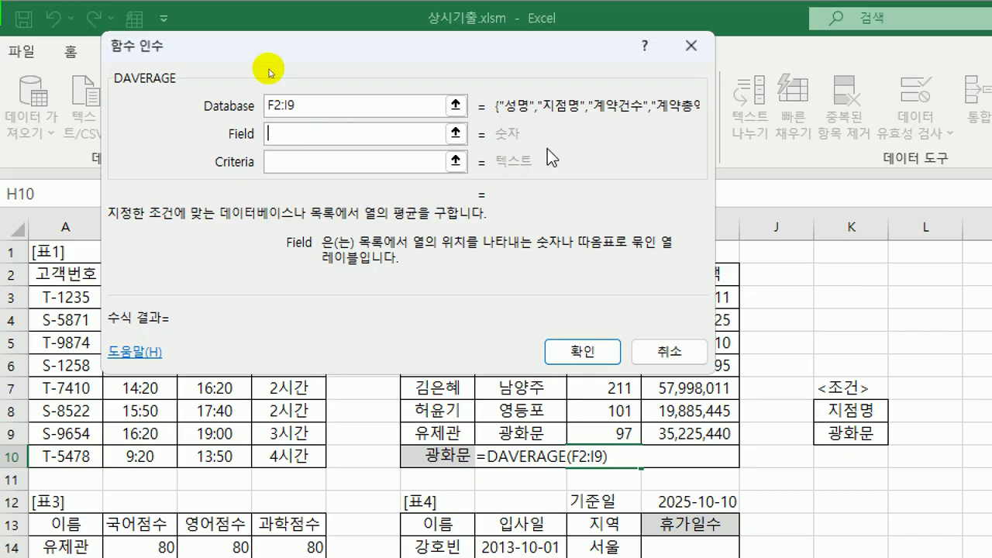
drag(496, 46, 315, 84)
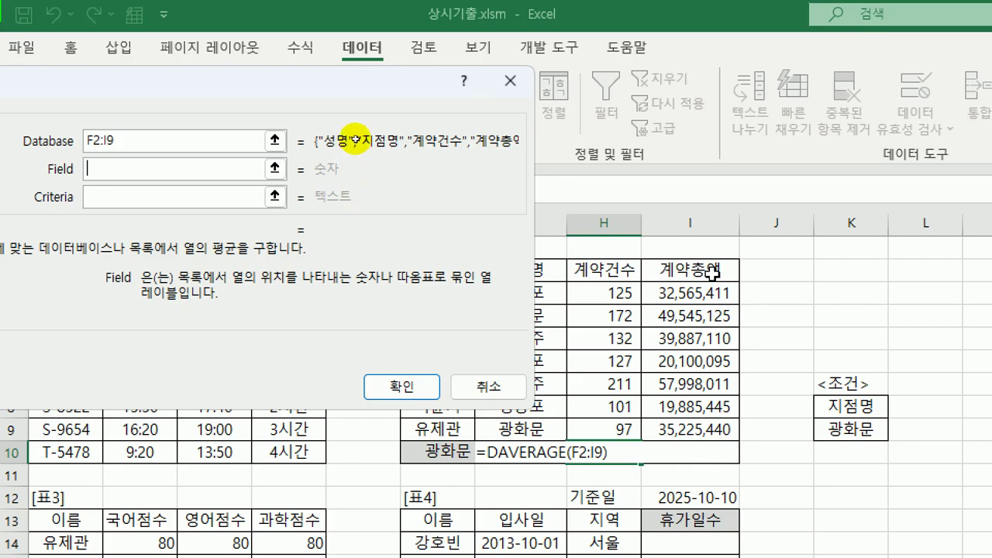
click(591, 273)
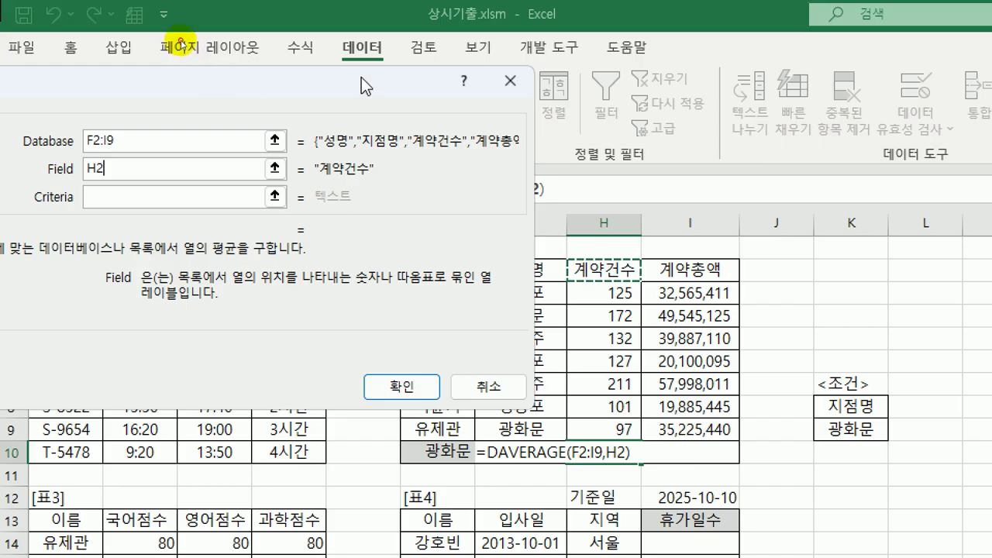
Set the DAVERAGE Criteria argument to K8:K9 and confirm the formula in H10.
drag(361, 77, 451, 69)
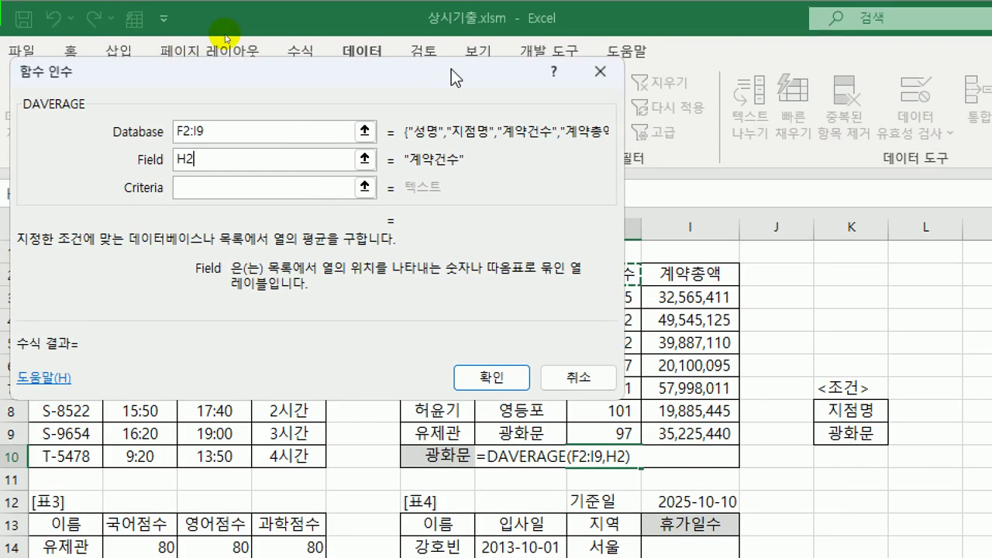
drag(451, 69, 396, 62)
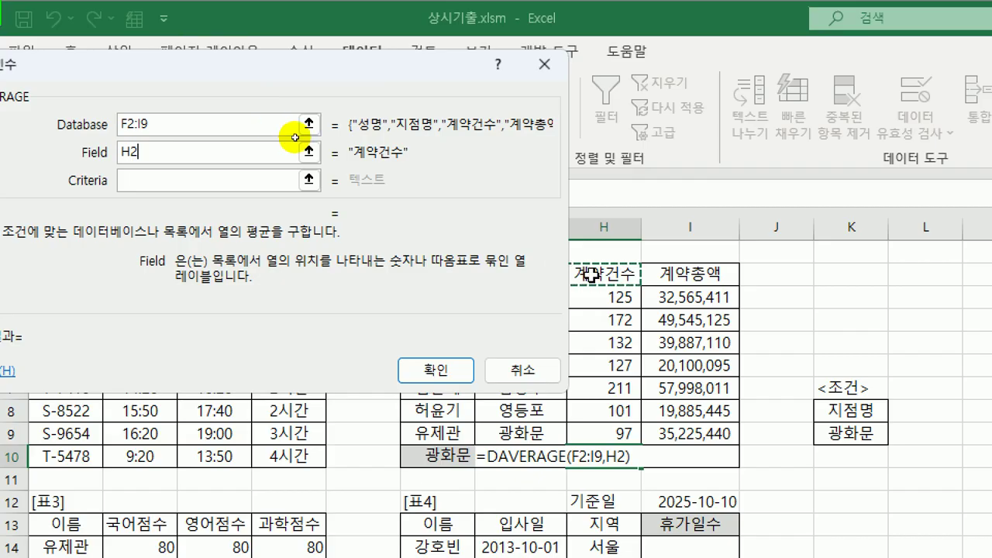
click(254, 180)
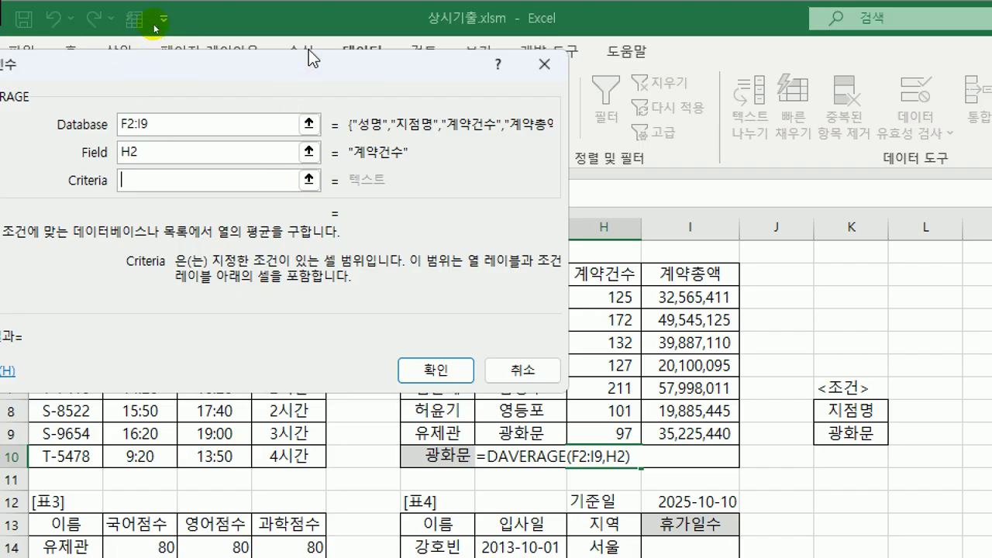
drag(324, 74, 513, 75)
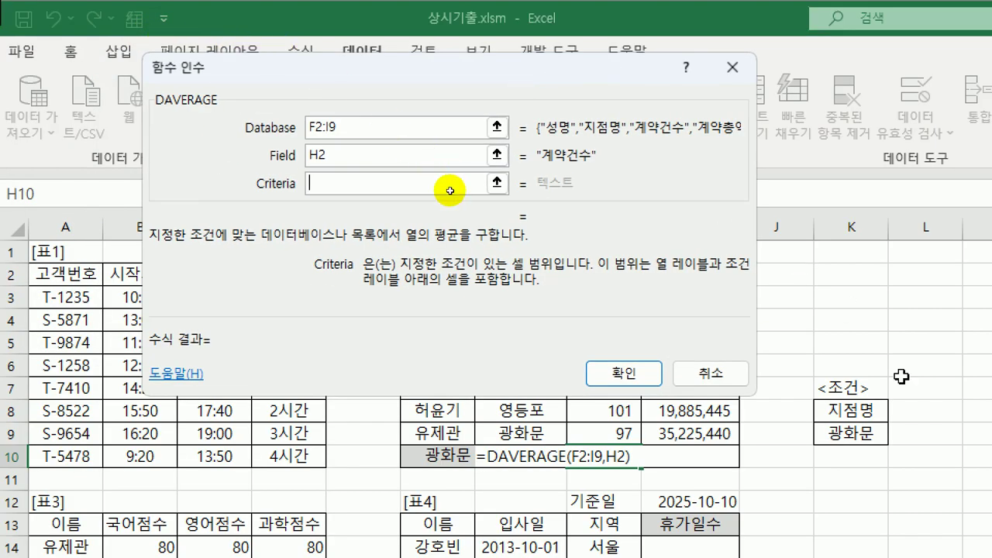
click(852, 412)
drag(851, 412, 840, 434)
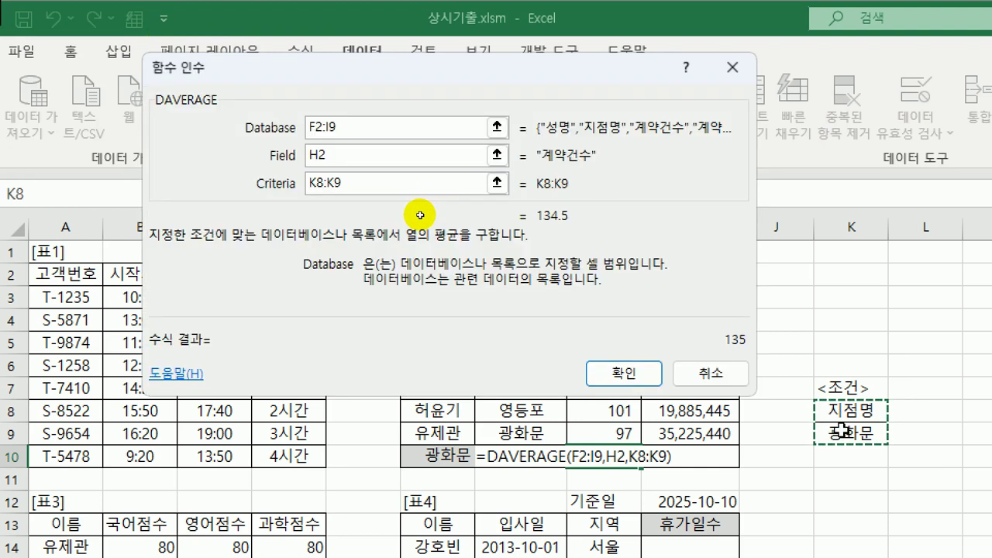
click(308, 190)
click(624, 375)
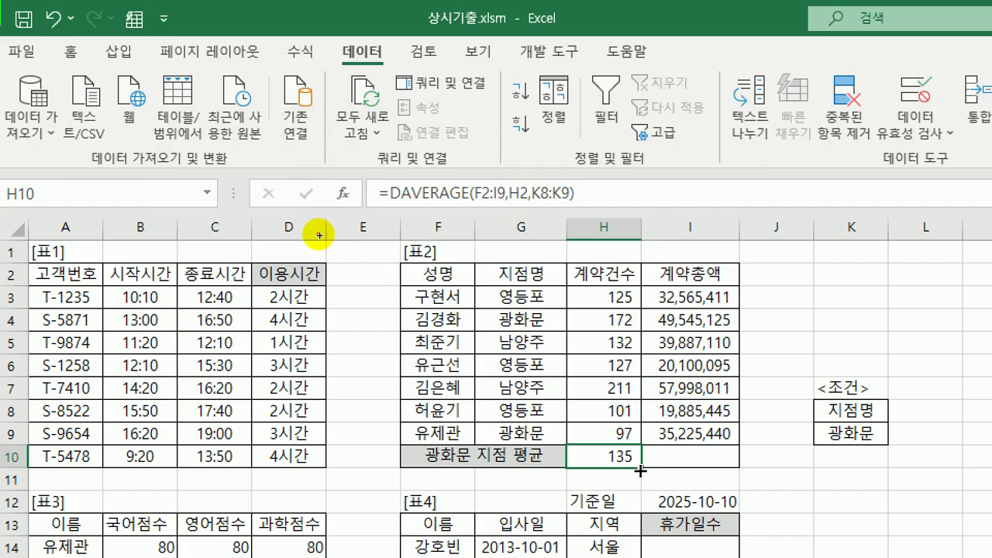
Fill the H10 formula across to I10 and compare the formulas in both cells.
drag(641, 468, 703, 463)
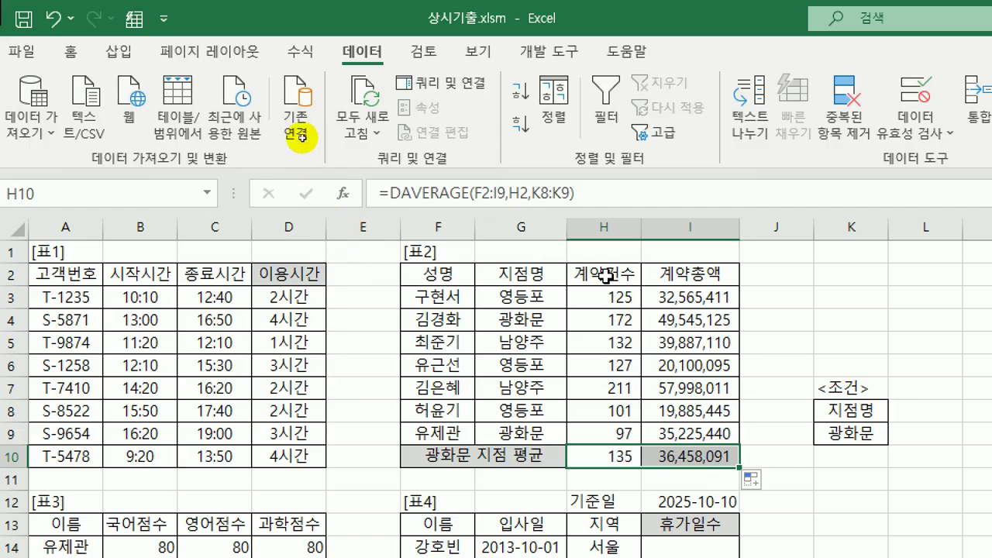
click(675, 457)
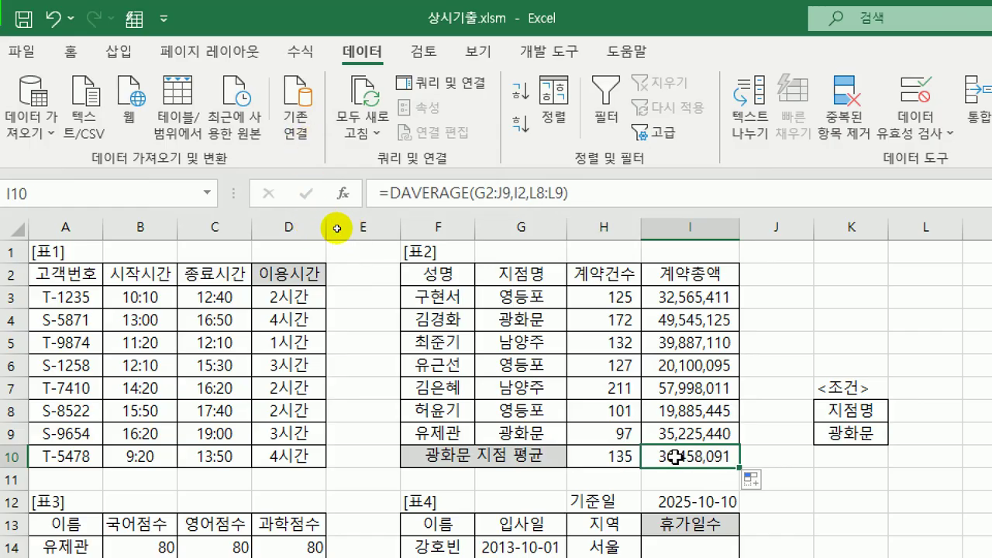
click(624, 457)
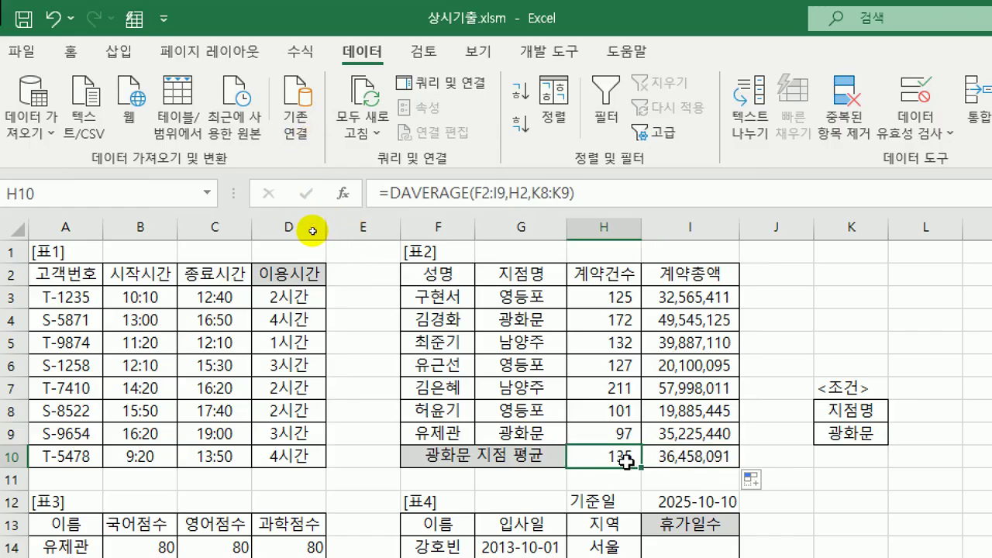
scroll(625, 436, down, 3)
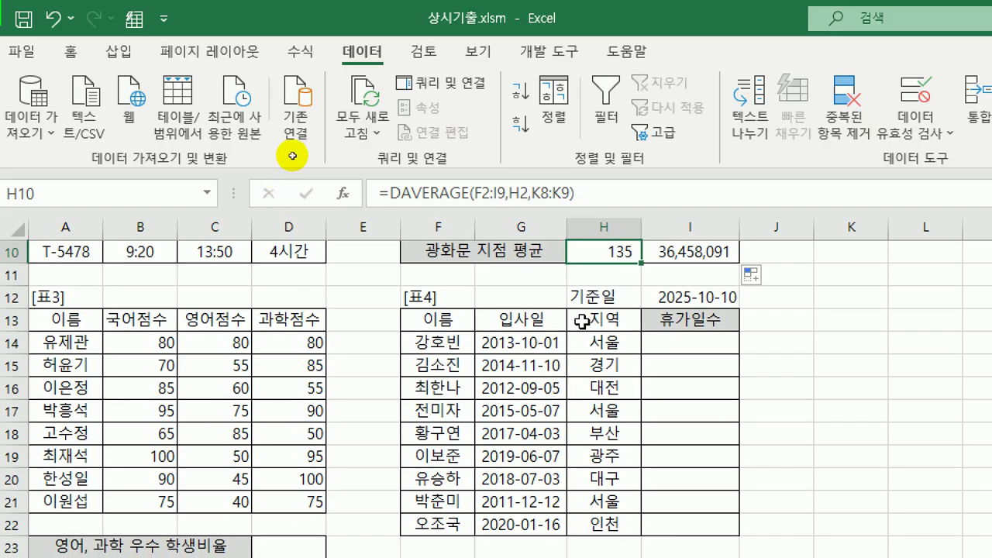
scroll(624, 435, up, 3)
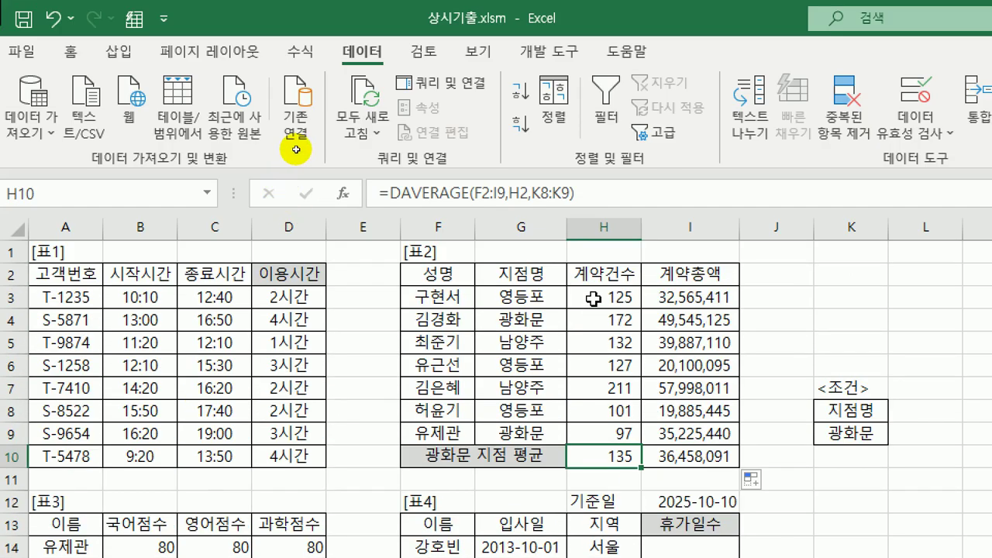
Wrap the DAVERAGE formula in H10 in the ROUNDDOWN function.
click(383, 194)
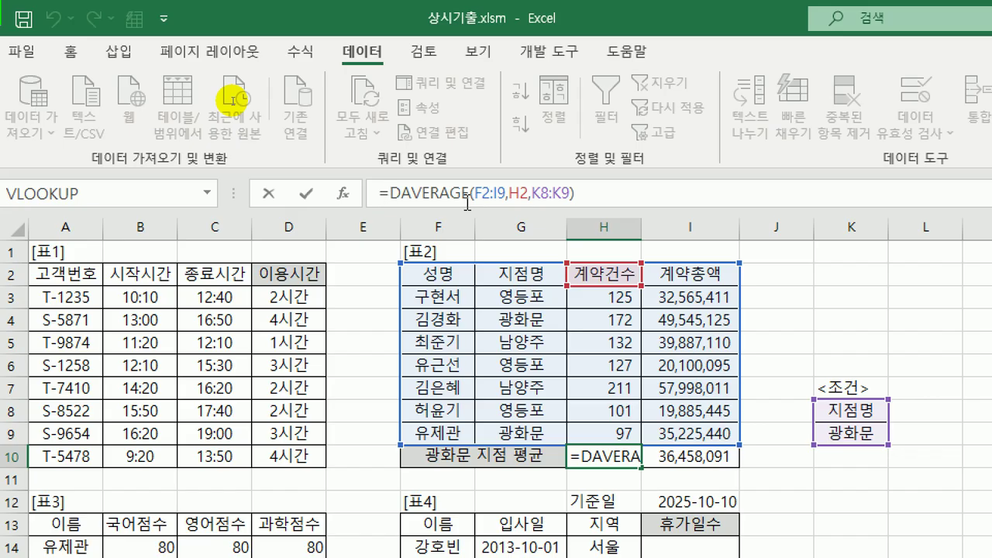
text(roun)
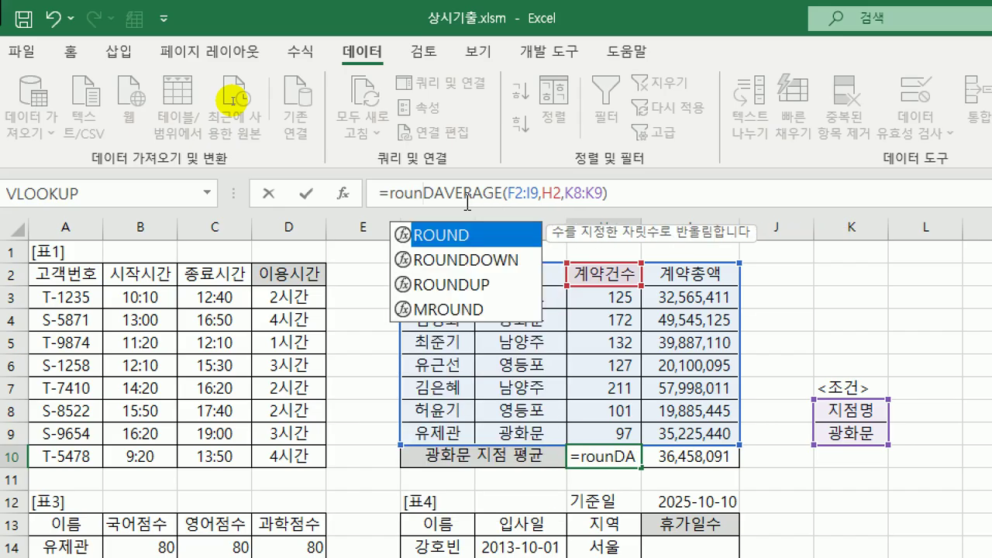
key(Down)
key(Tab)
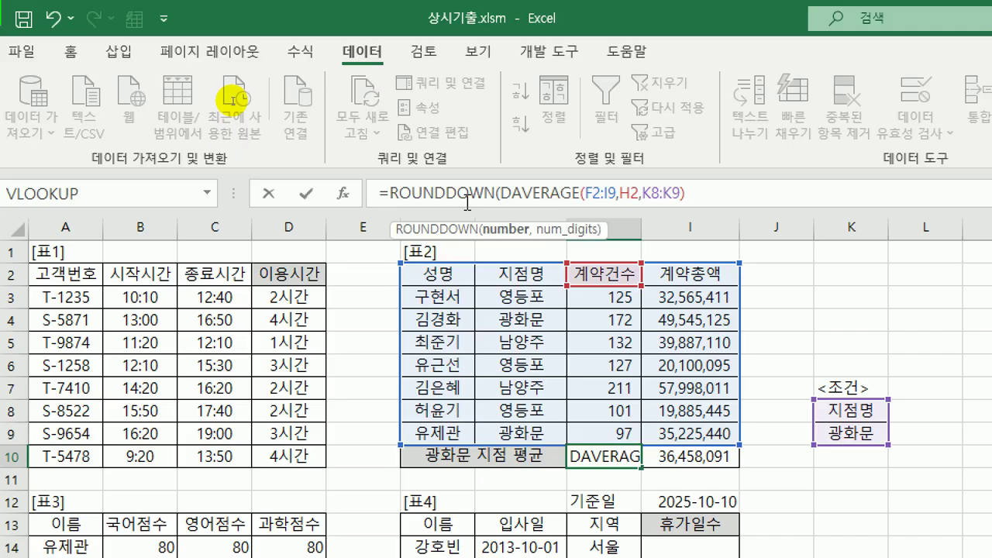
Set the ROUNDDOWN Num_digits argument to -1 in H10, confirm, and fill the formula across to I10.
click(468, 198)
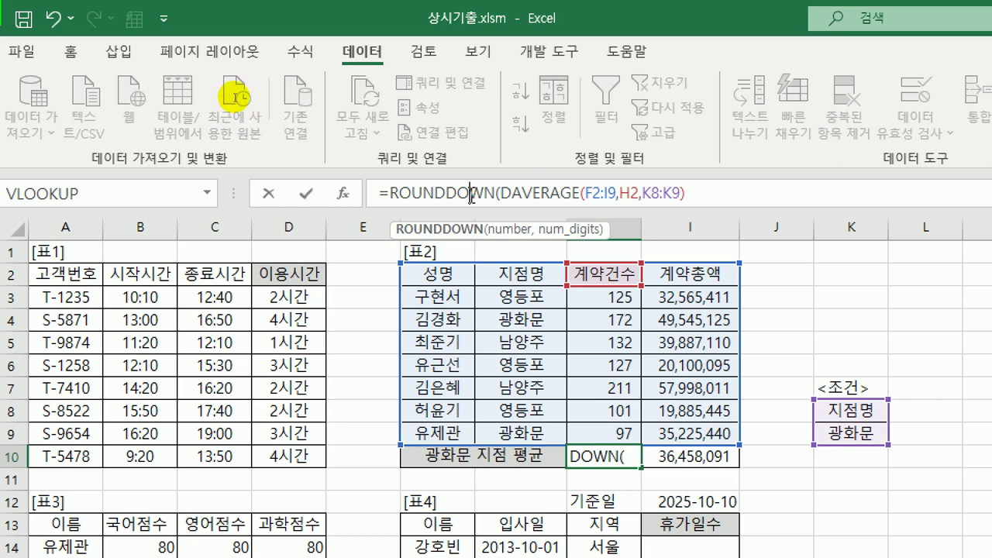
click(344, 194)
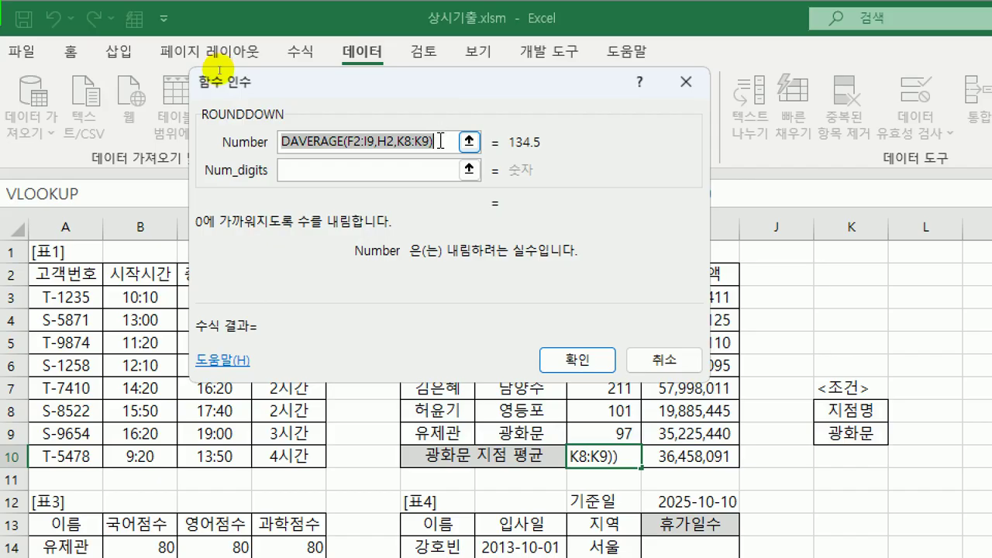
key(End)
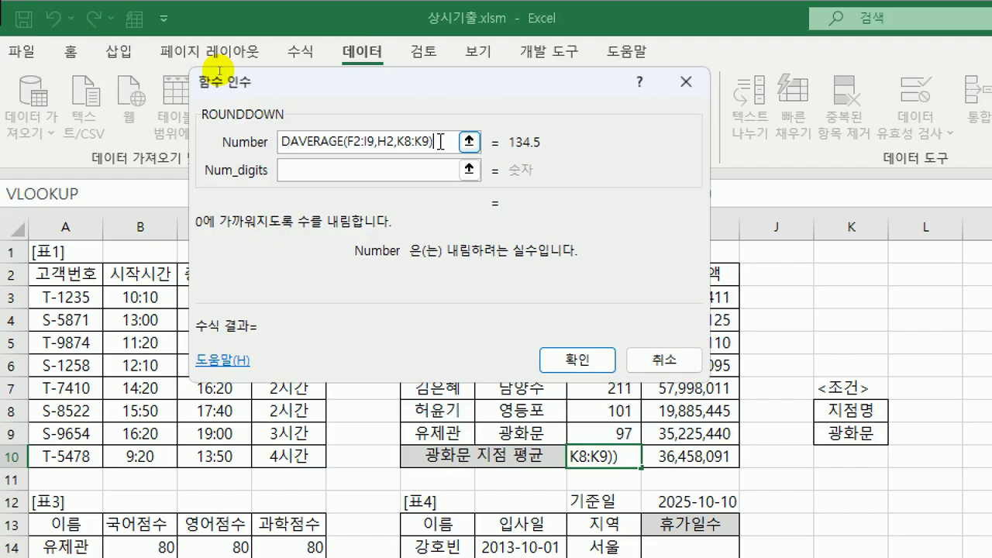
key(Tab)
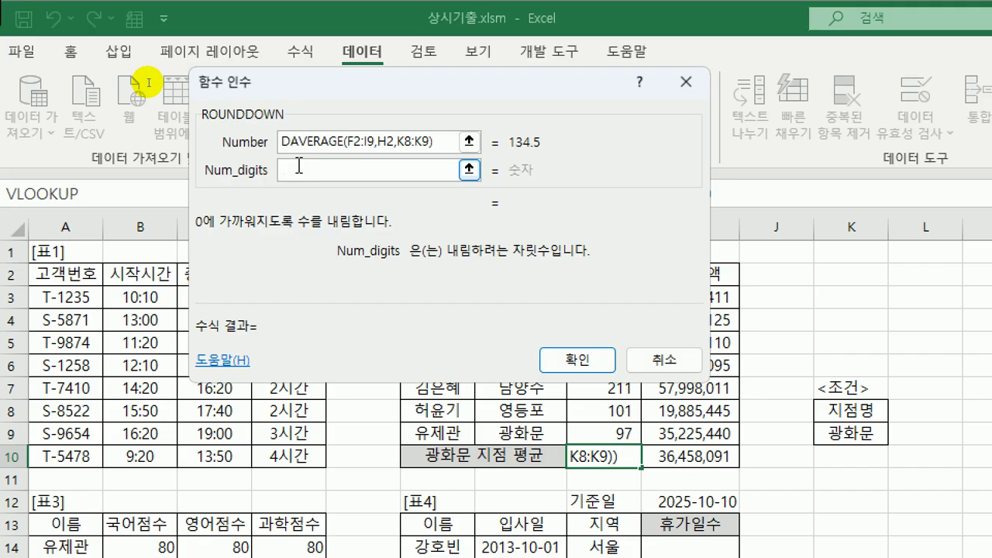
text(-1)
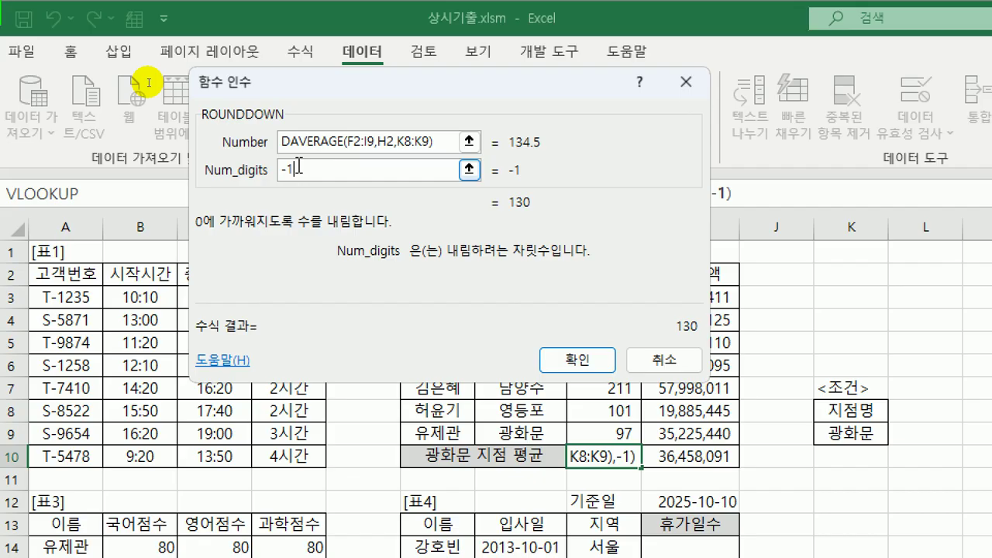
click(577, 360)
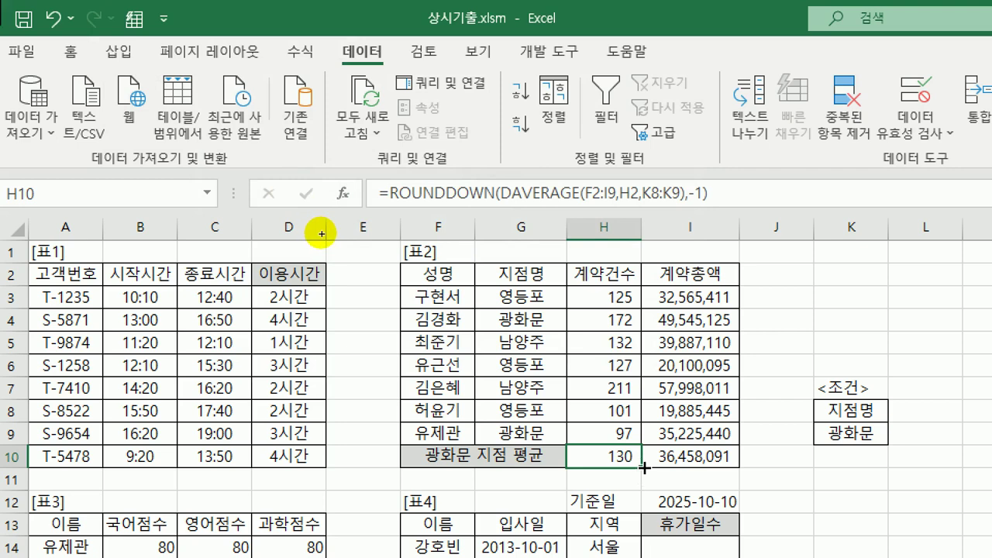
drag(640, 468, 715, 465)
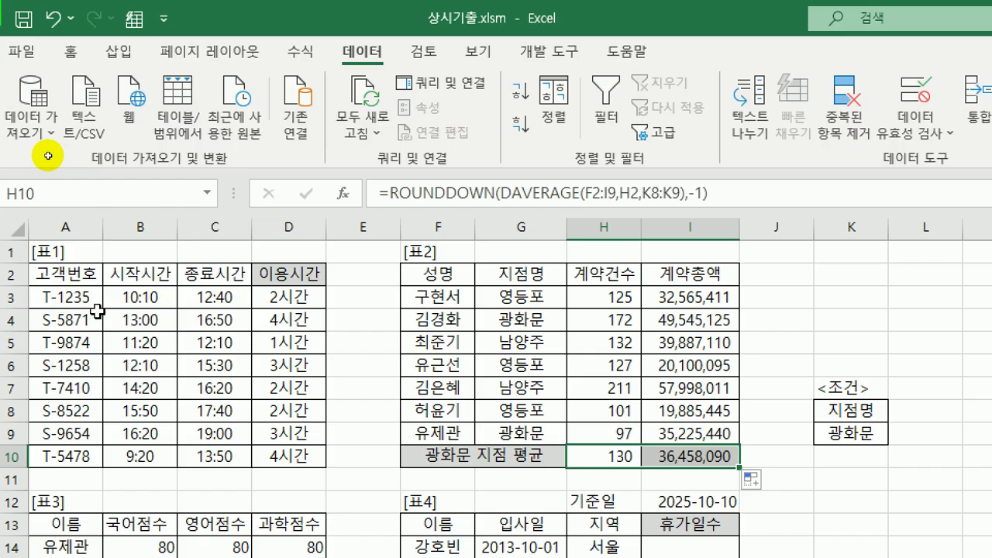
Examine 표3's 영어점수 and 과학점수 columns and the 영어, 과학 우수 학생비율 result cell D23.
scroll(97, 310, down, 3)
scroll(233, 214, down, 3)
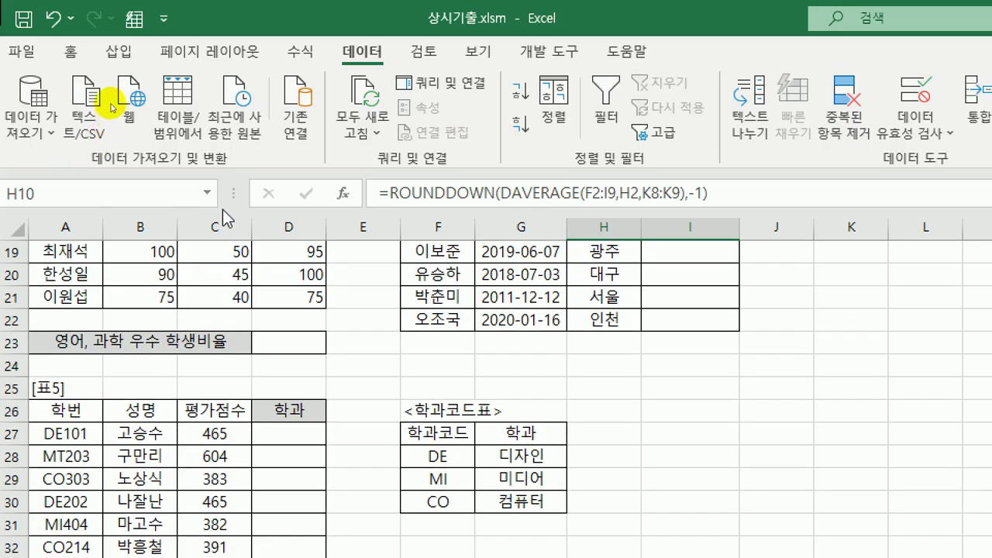
scroll(215, 247, up, 3)
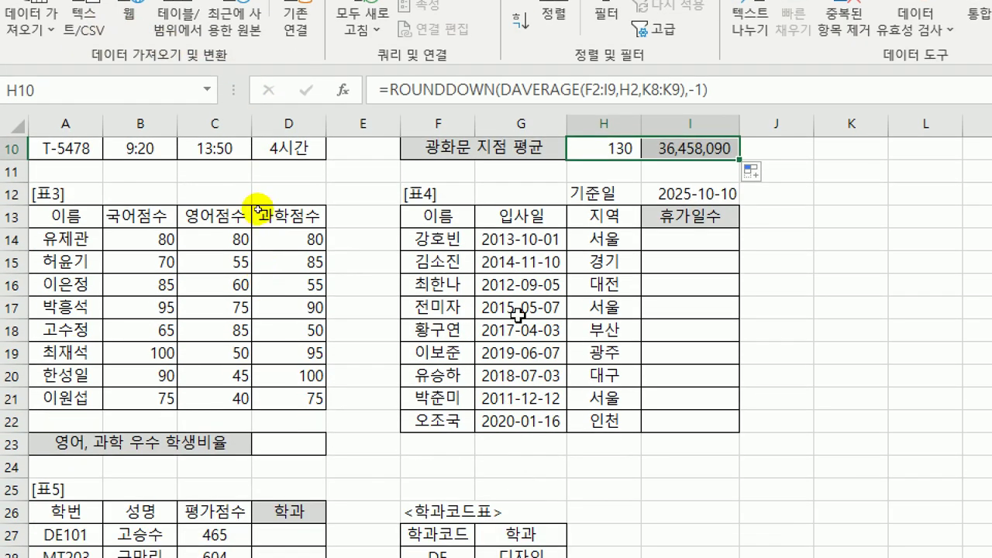
click(290, 442)
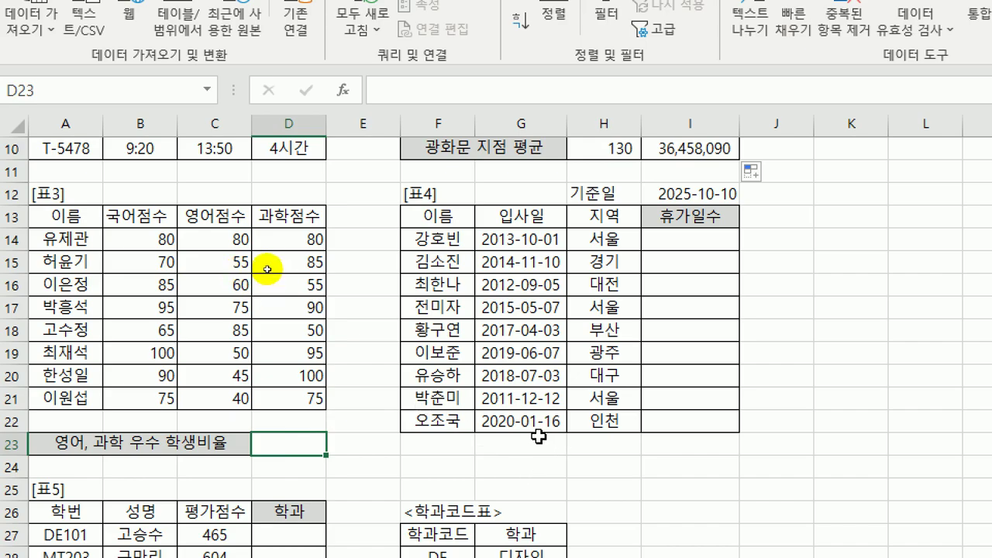
scroll(408, 399, down, 3)
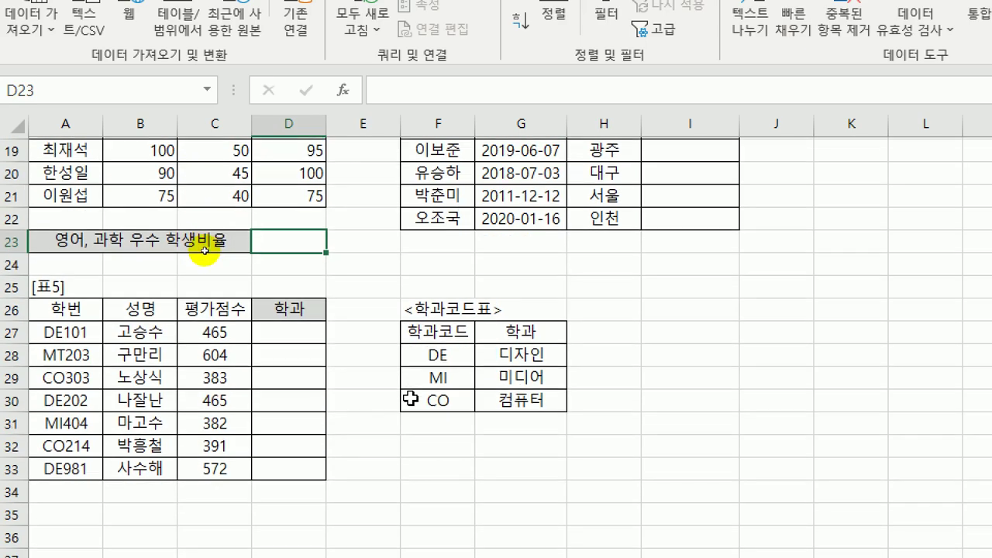
scroll(403, 348, up, 3)
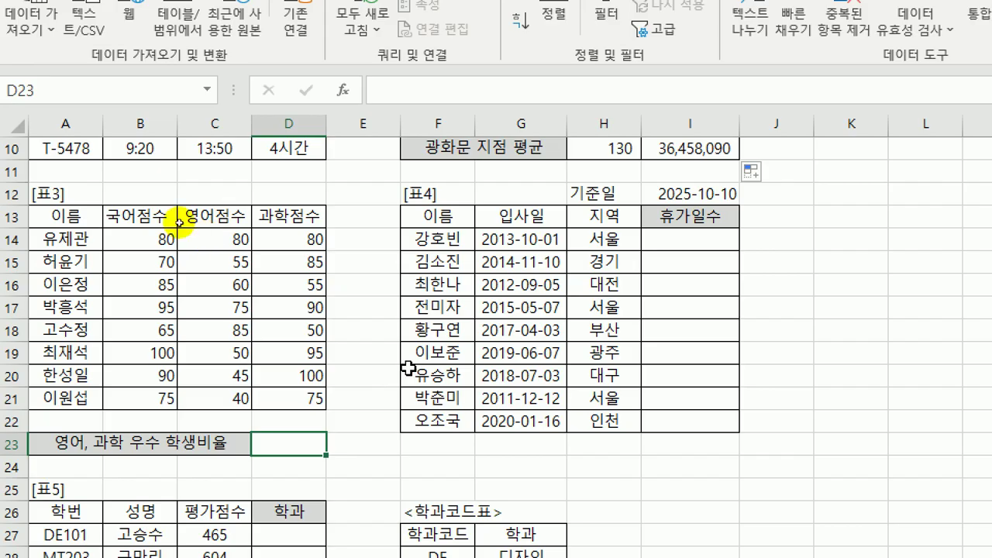
click(210, 215)
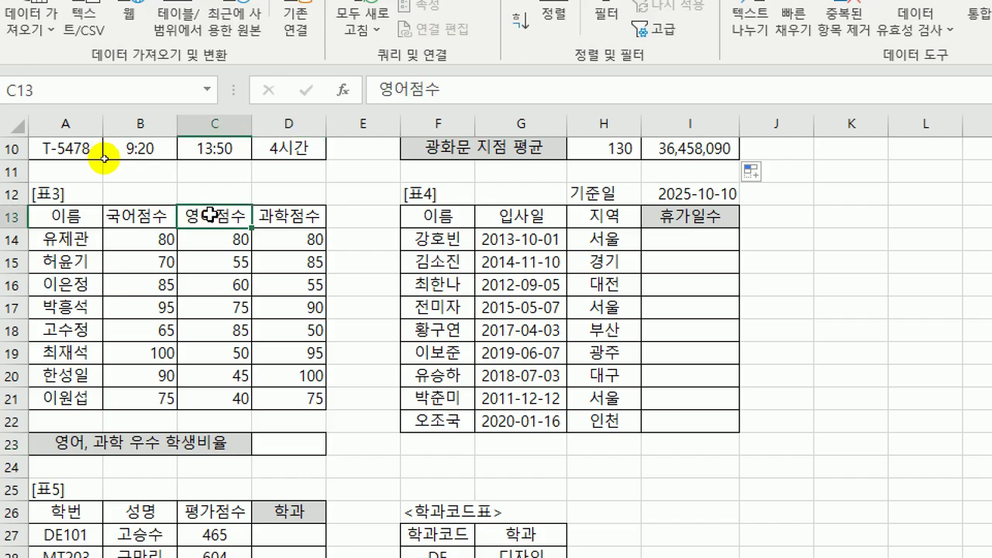
drag(233, 239, 217, 404)
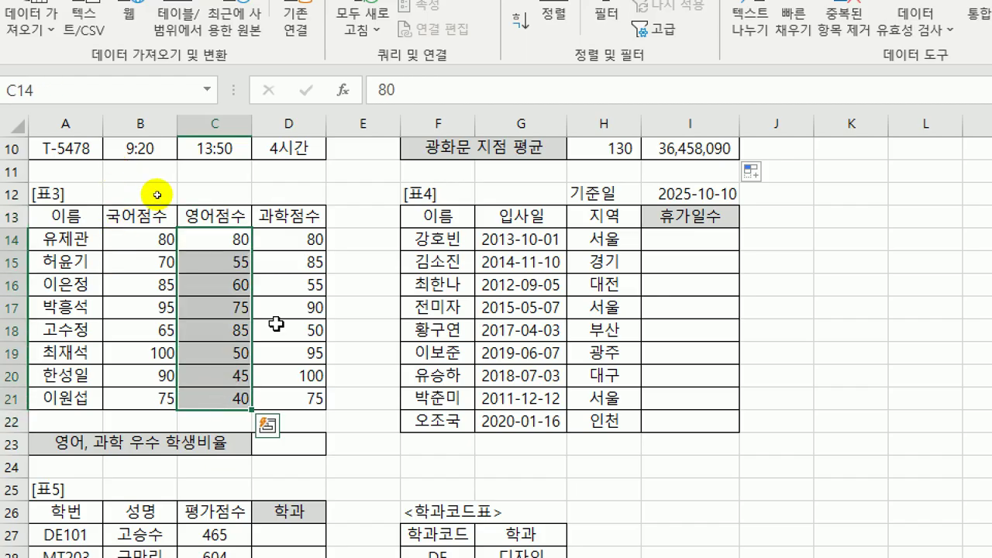
drag(306, 238, 300, 399)
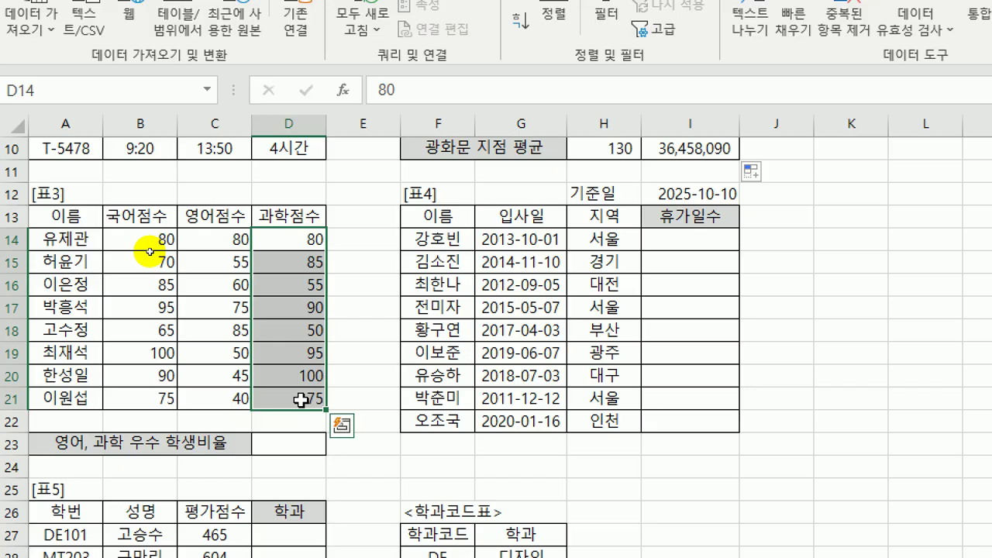
Start a COUNTIFS formula in D23 and open its function arguments clear of the 표3 영어점수 column.
click(307, 452)
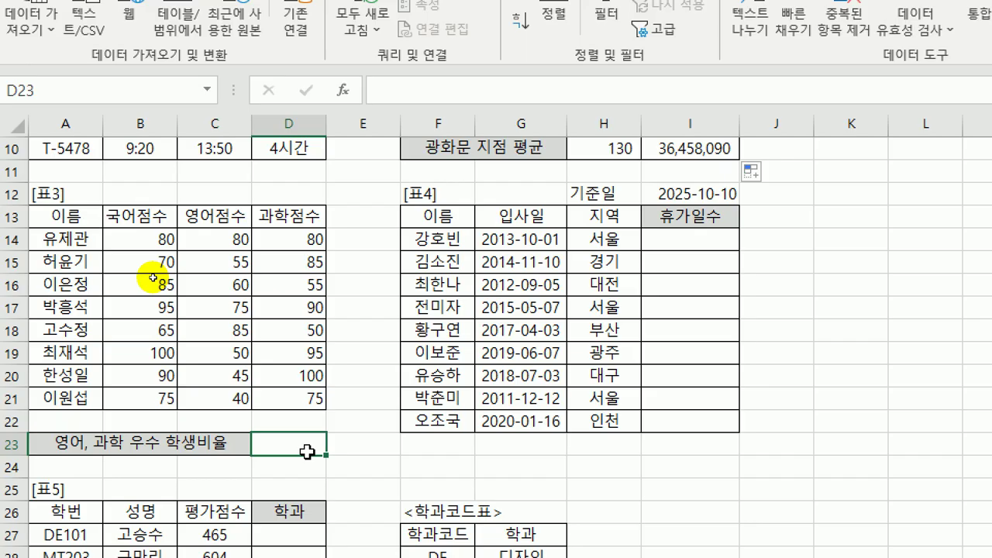
text(=)
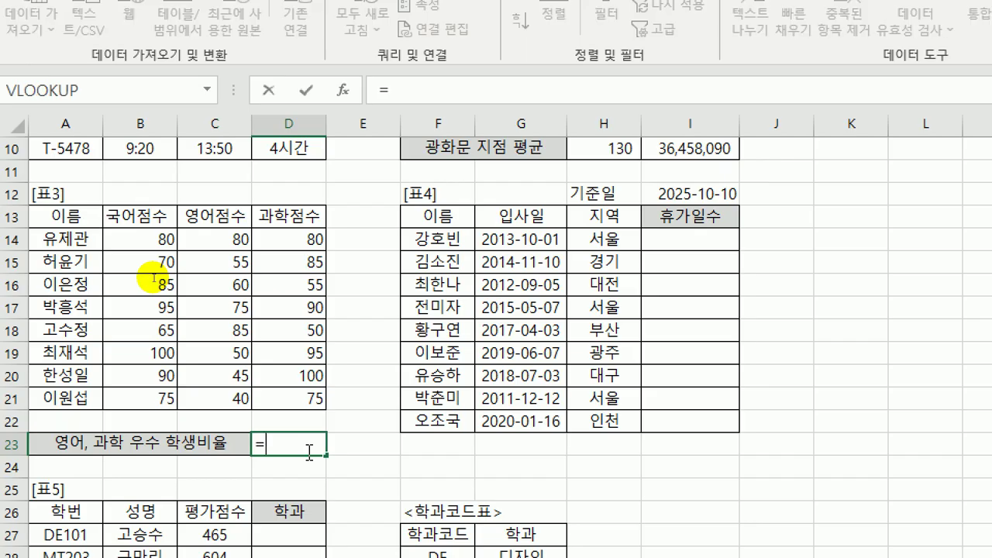
text(cou)
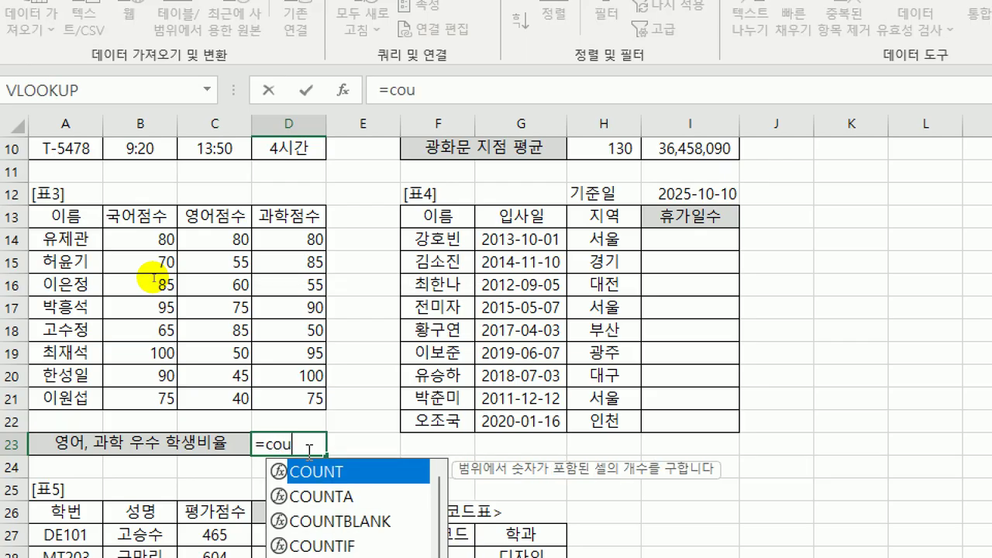
text(nt)
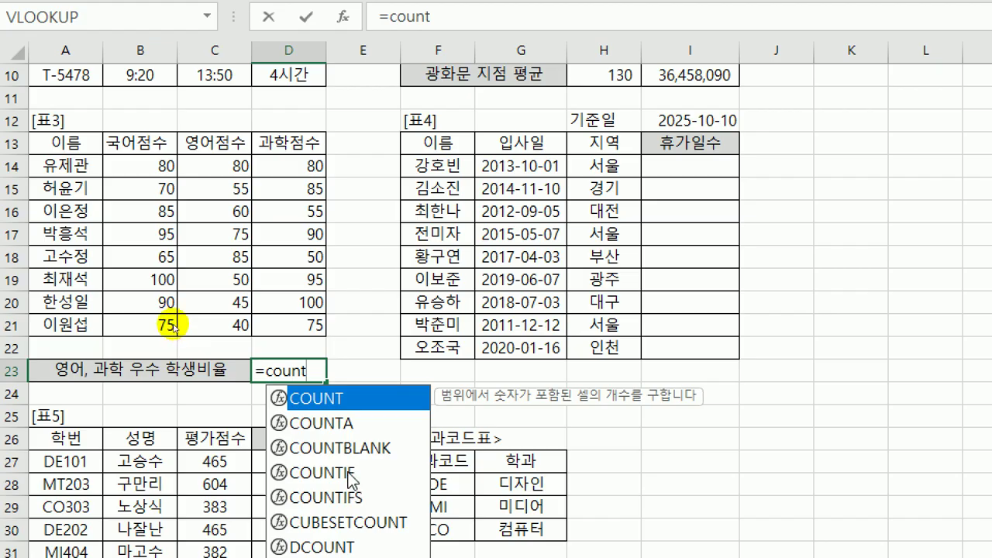
click(349, 476)
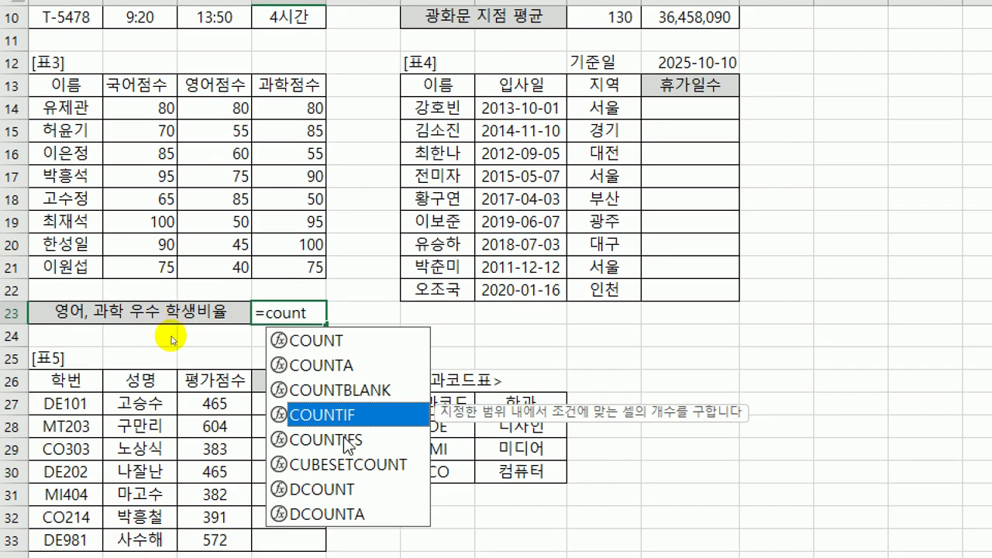
double_click(343, 439)
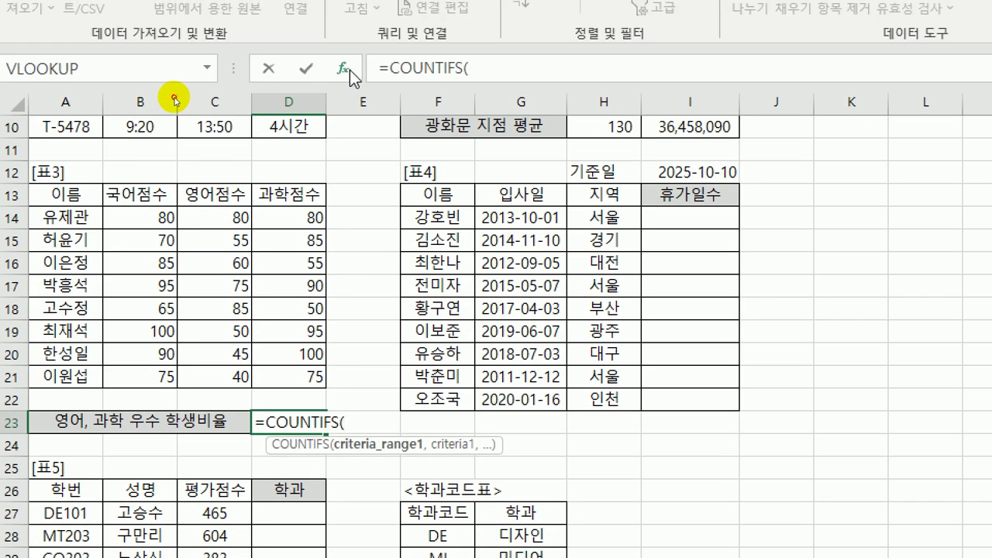
click(349, 70)
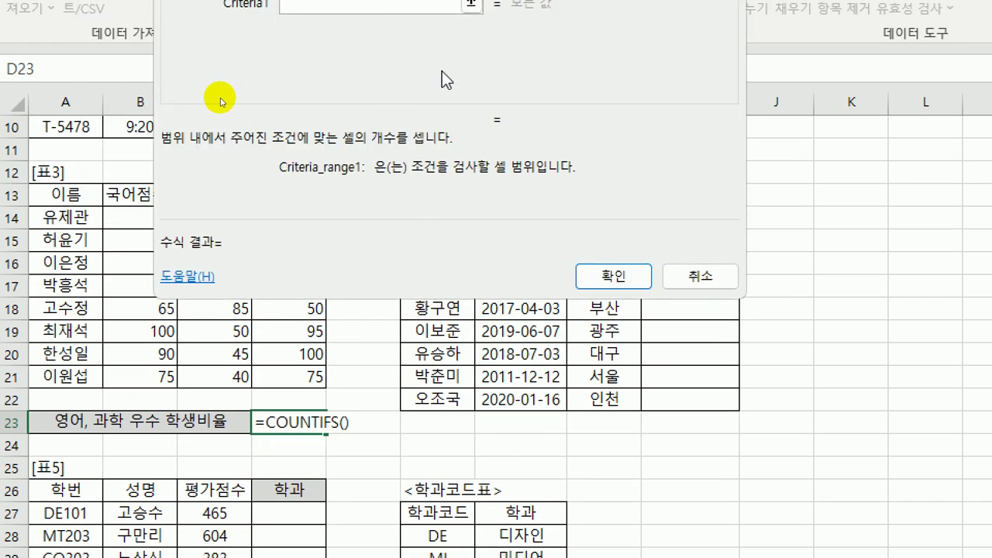
drag(503, 161, 599, 178)
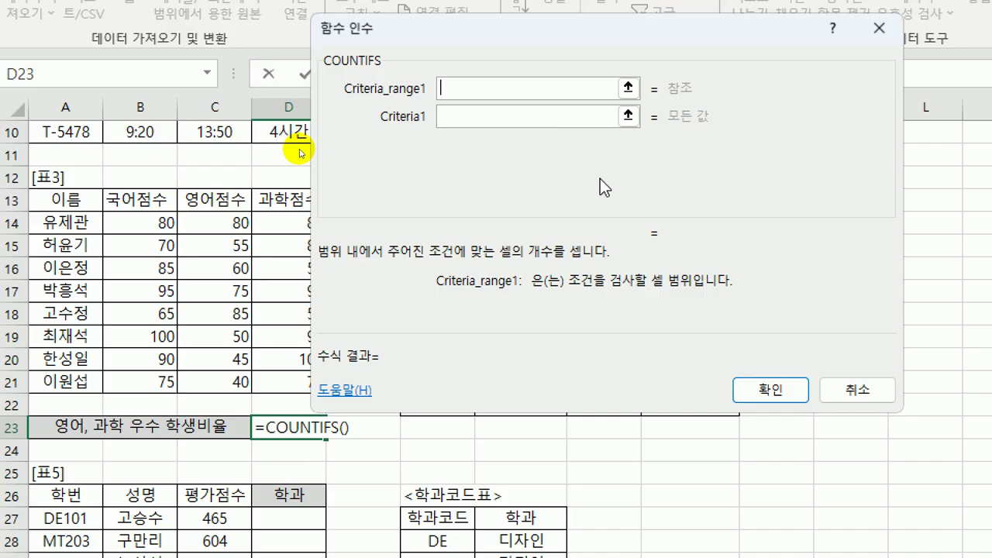
Set the first COUNTIFS condition to the 영어점수 range C14:C21 with criteria >=60.
click(504, 87)
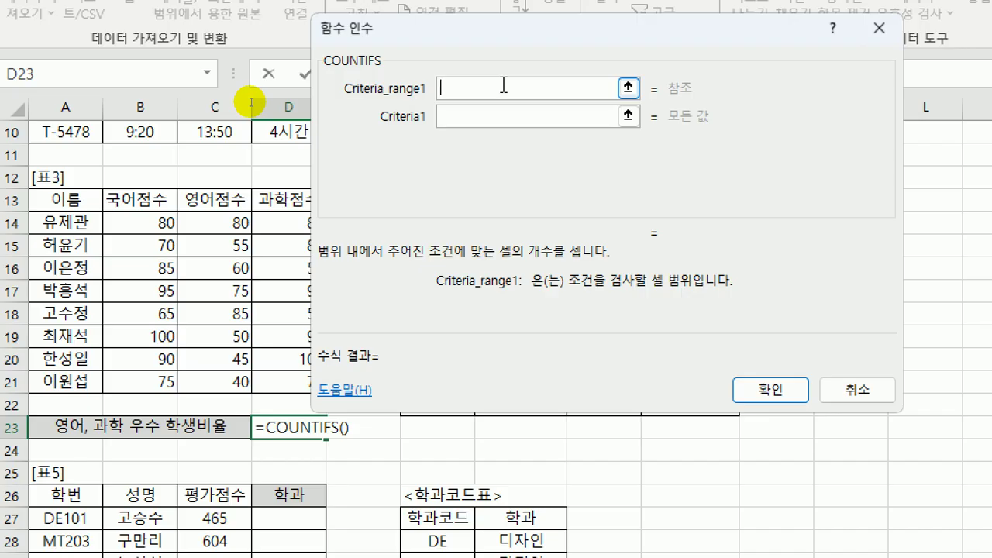
drag(215, 223, 223, 377)
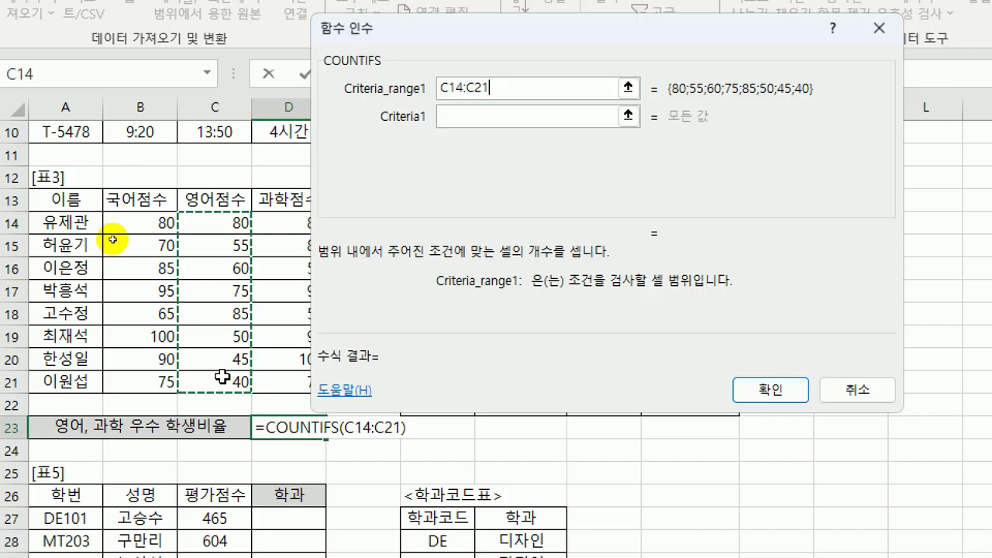
click(511, 114)
text(>)
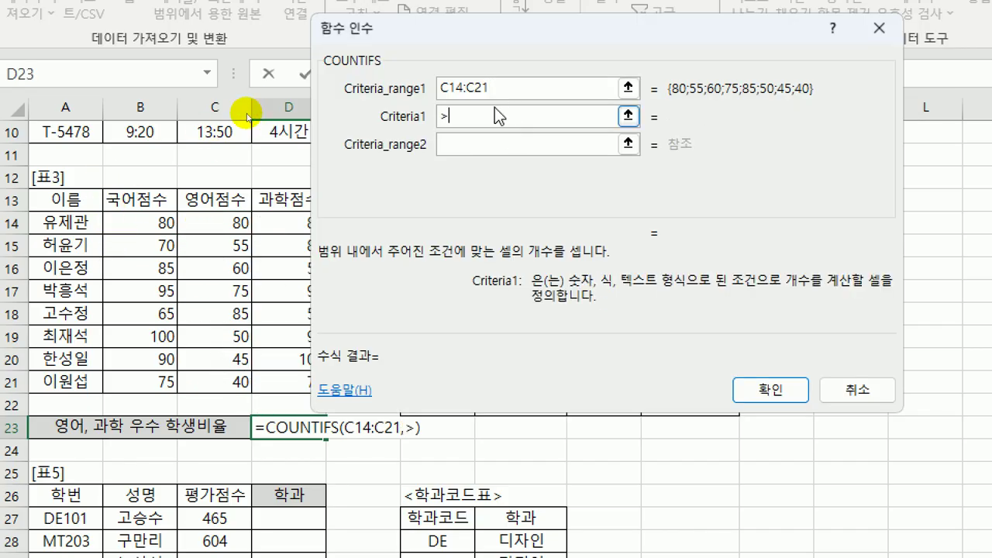
text(=60)
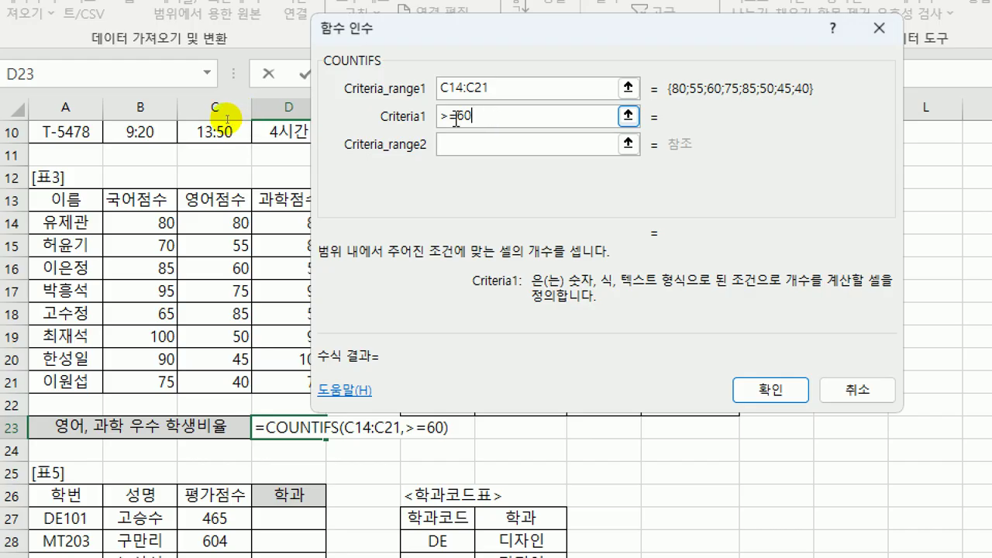
Add the second COUNTIFS condition on the 과학점수 range D14:D21 with criteria >=60 and confirm the formula.
click(459, 144)
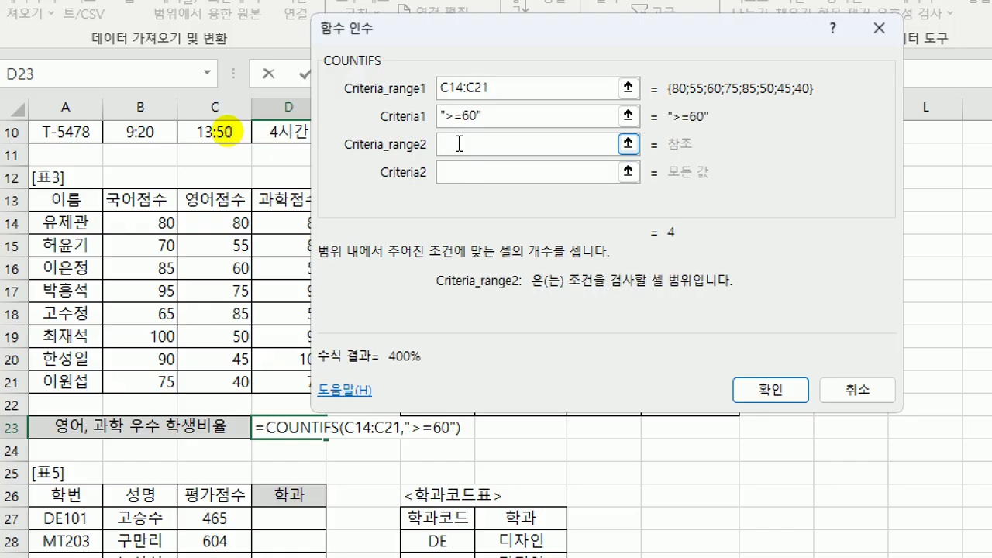
drag(295, 230, 288, 376)
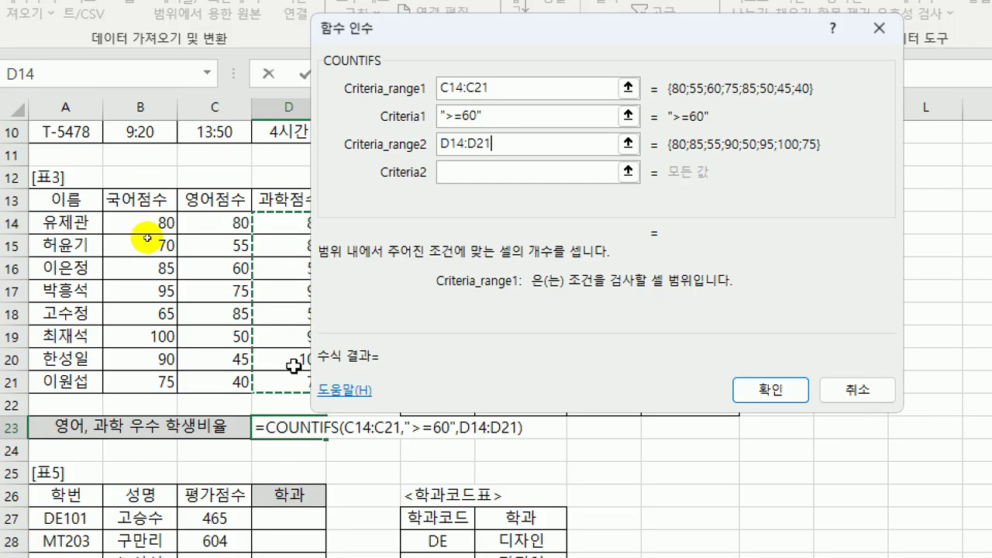
click(480, 169)
text(>=60)
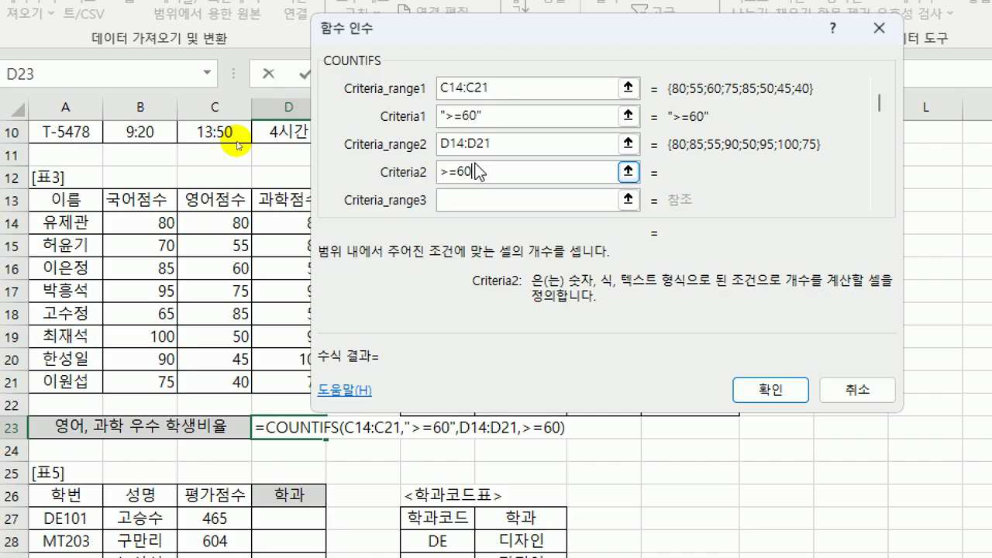
click(748, 387)
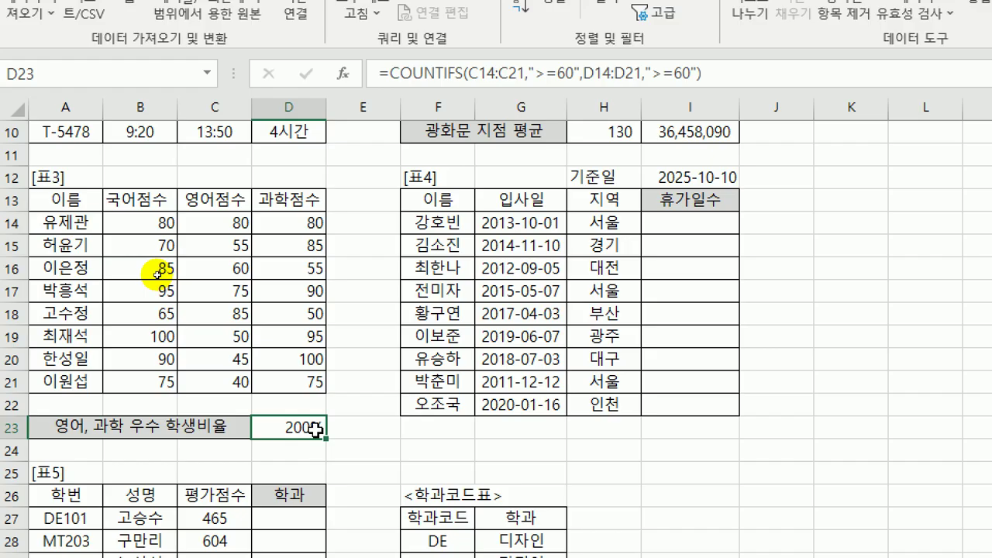
Divide the COUNTIFS formula in D23 by COUNTA of the 이름 range A14:A21 and confirm it.
double_click(315, 429)
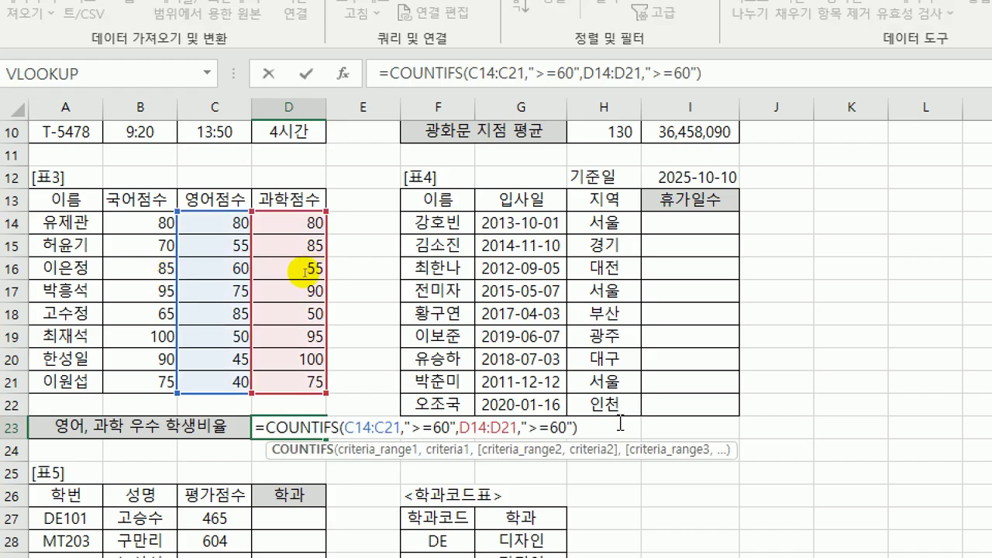
text(/)
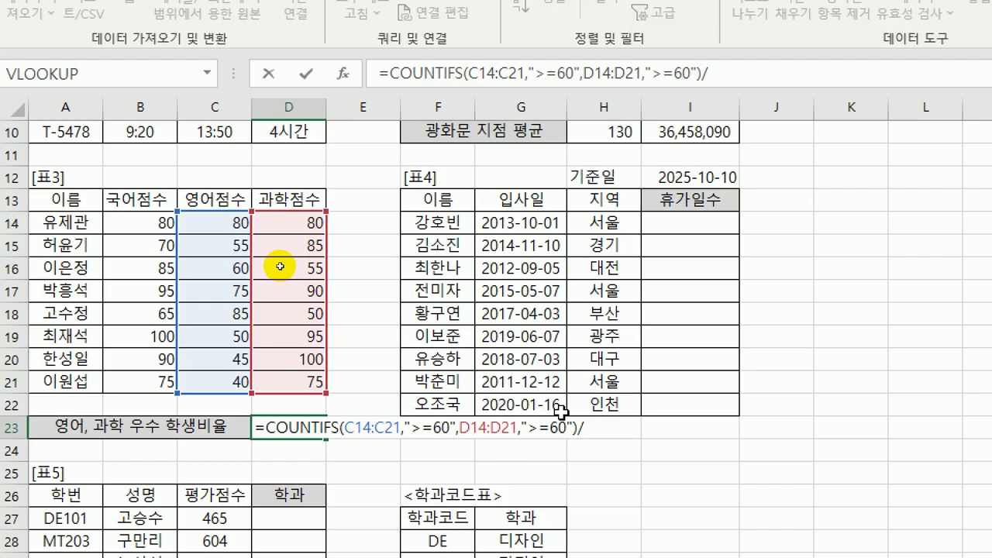
text(c)
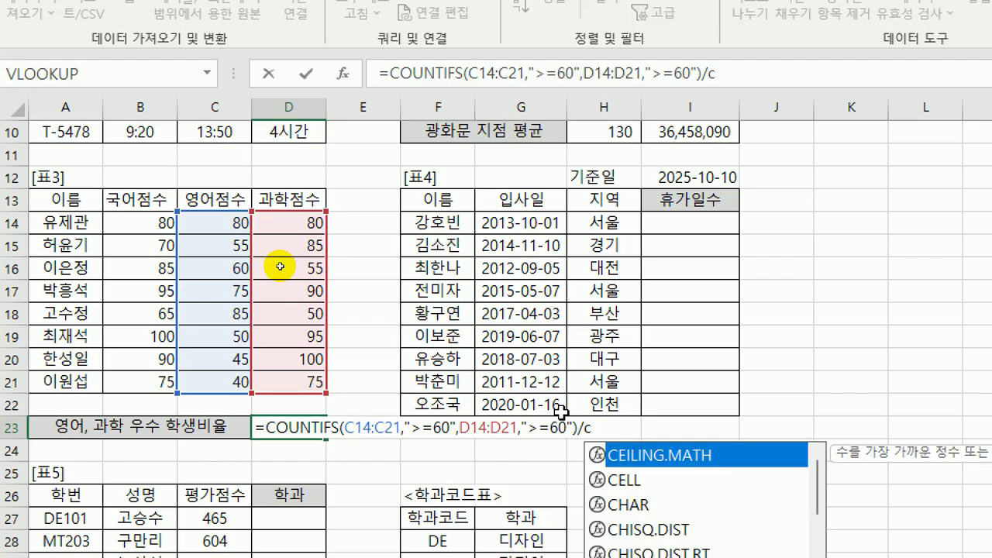
text(ou)
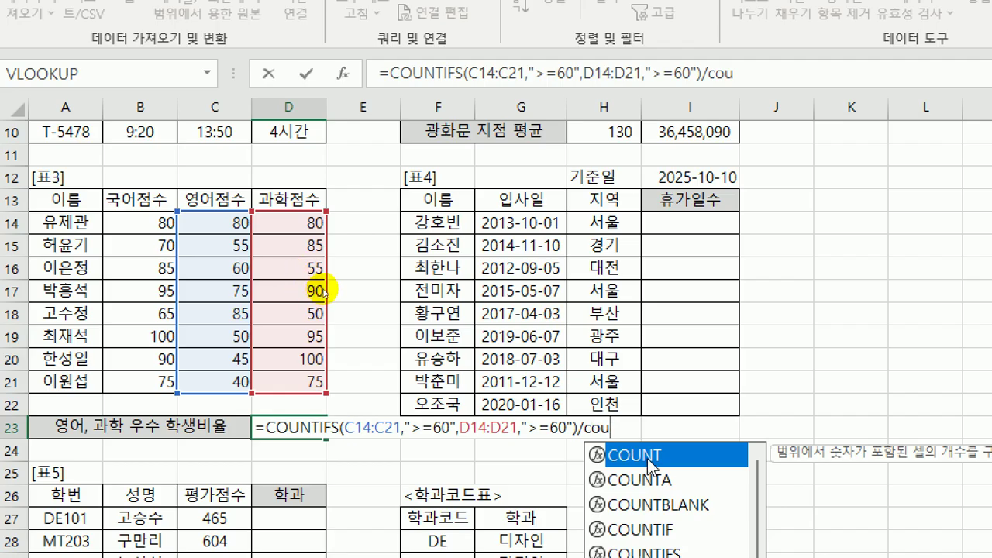
click(644, 480)
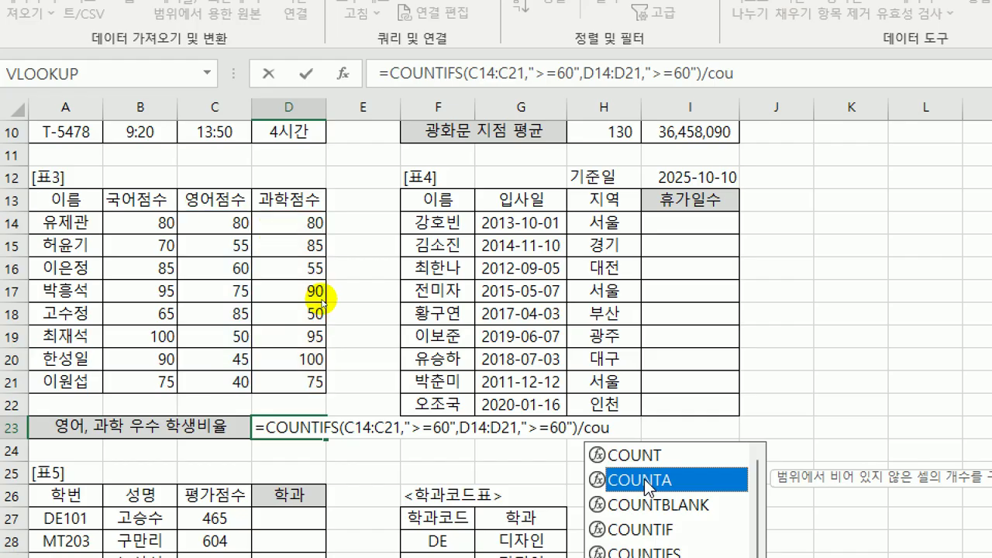
double_click(644, 479)
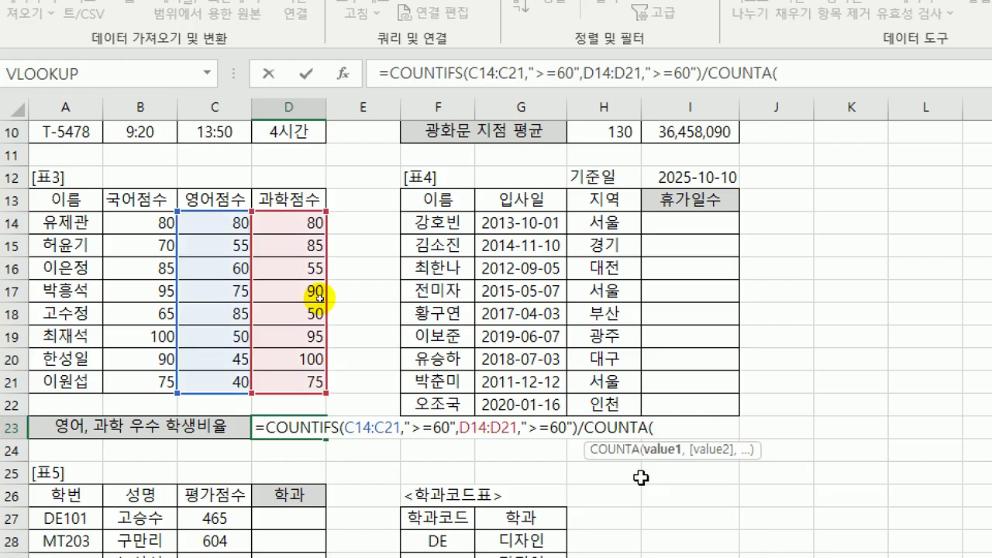
click(84, 223)
drag(84, 222, 87, 382)
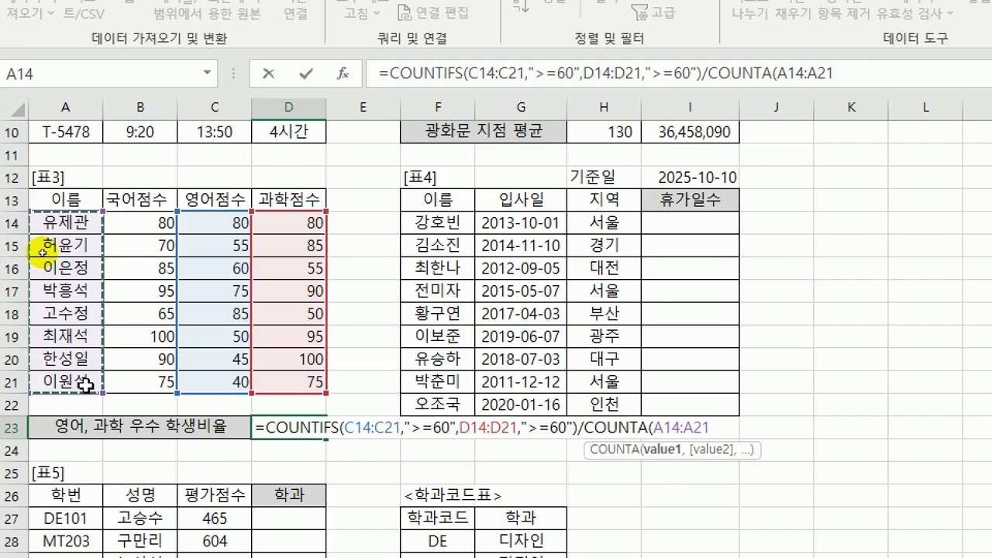
text())
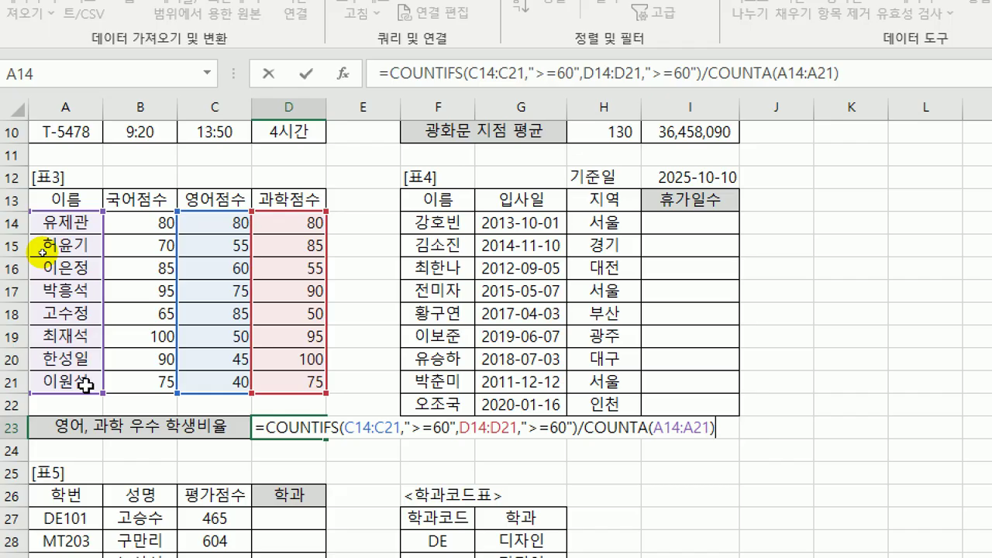
key(Return)
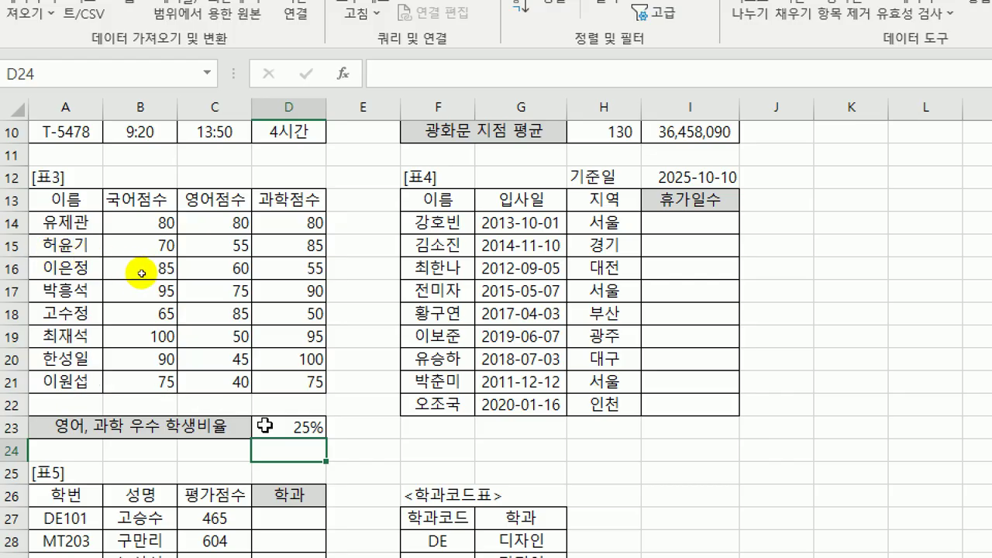
click(310, 426)
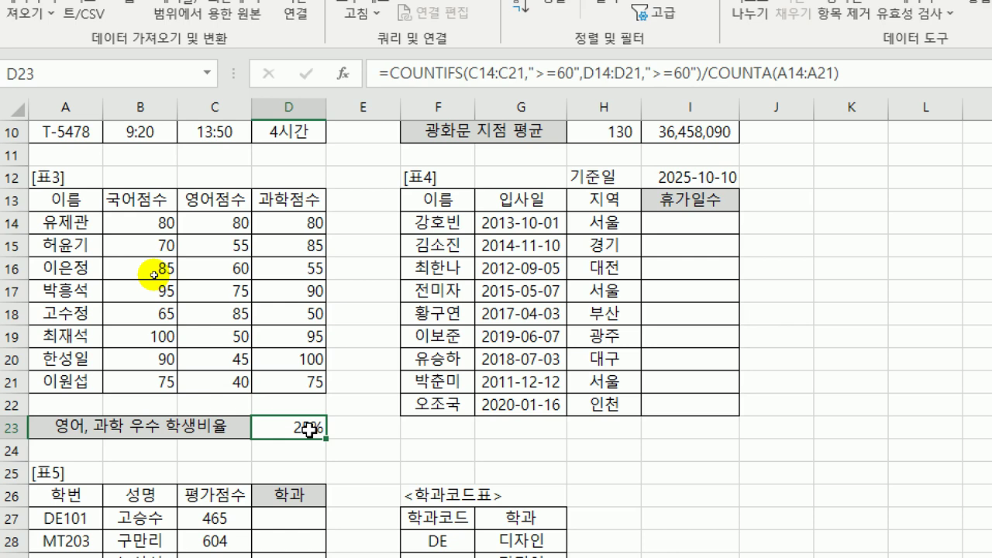
Start 표4's first 휴가일수 formula in I14 with the YEAR of the 기준일 as absolute reference $I$12.
click(711, 219)
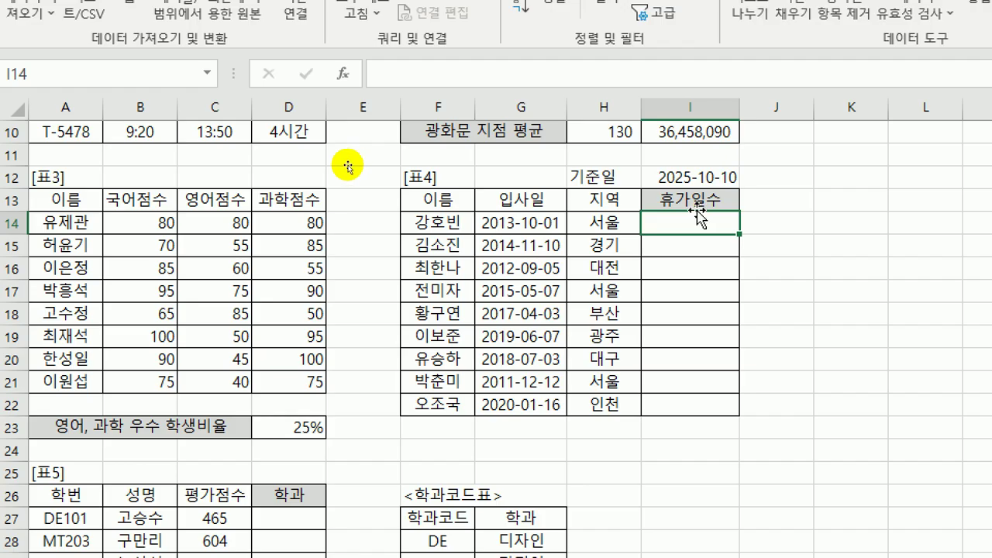
click(686, 169)
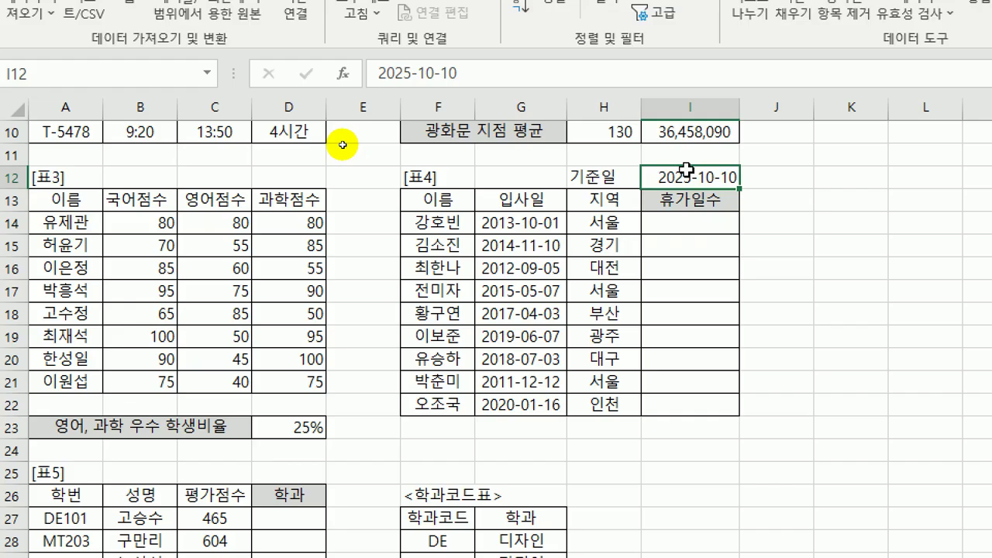
click(513, 228)
click(705, 226)
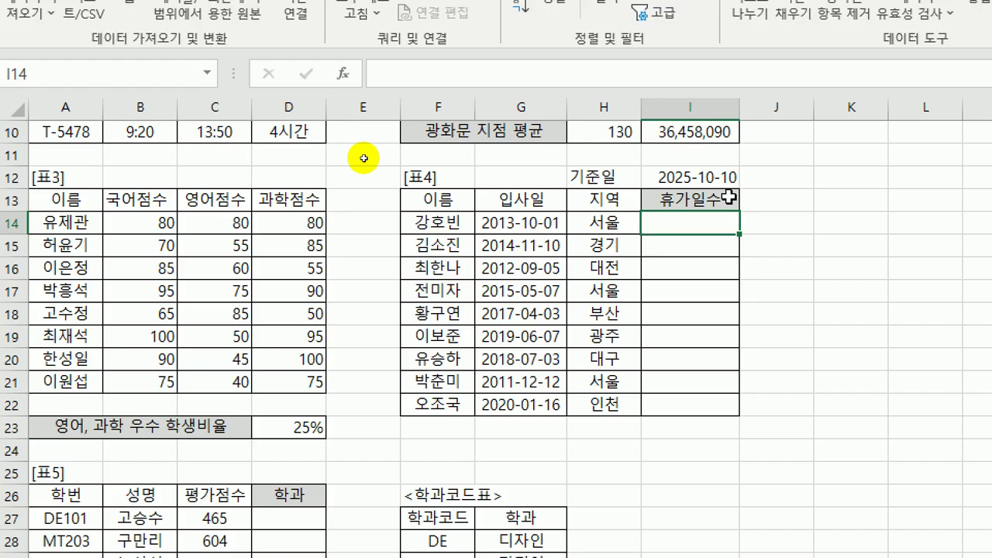
text(=ye)
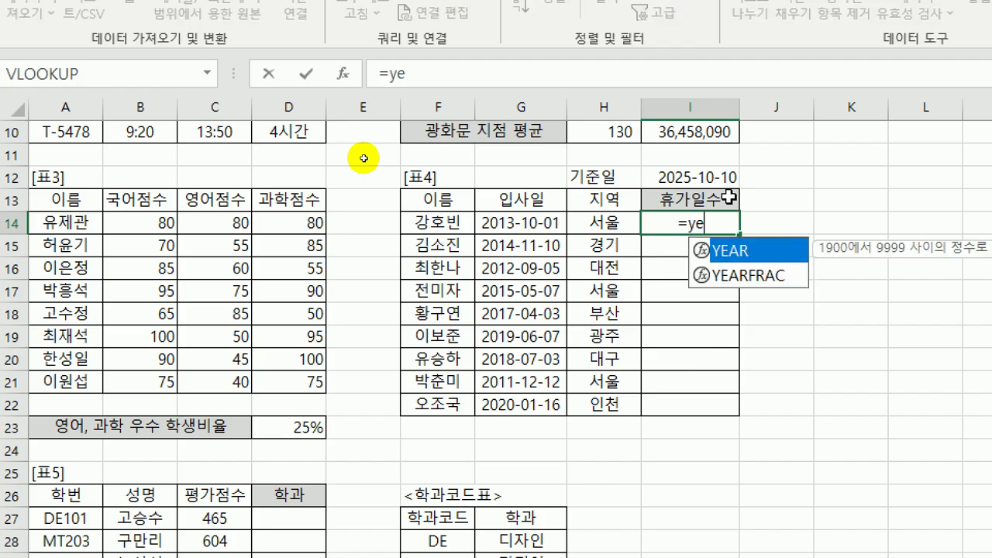
key(Tab)
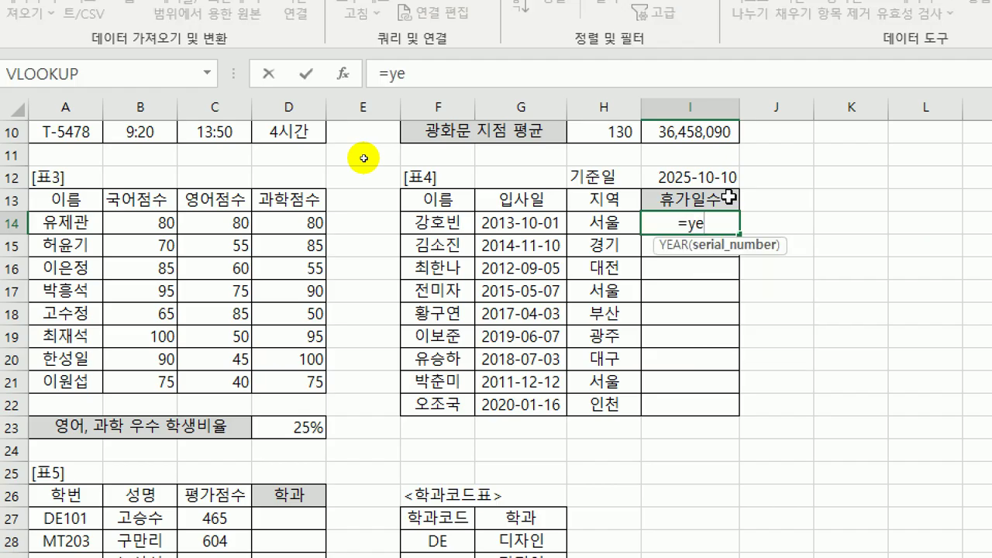
key(Up)
key(Up)
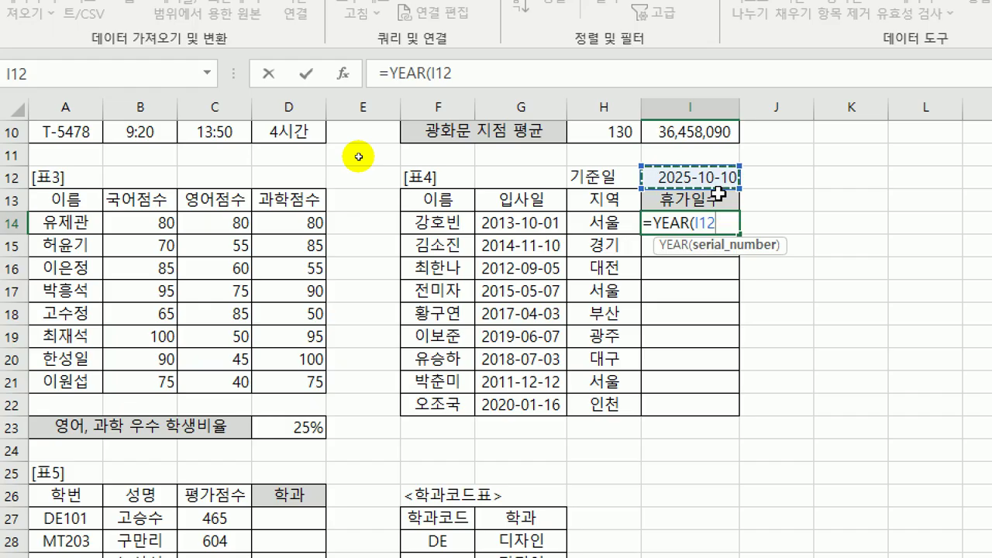
key(F4)
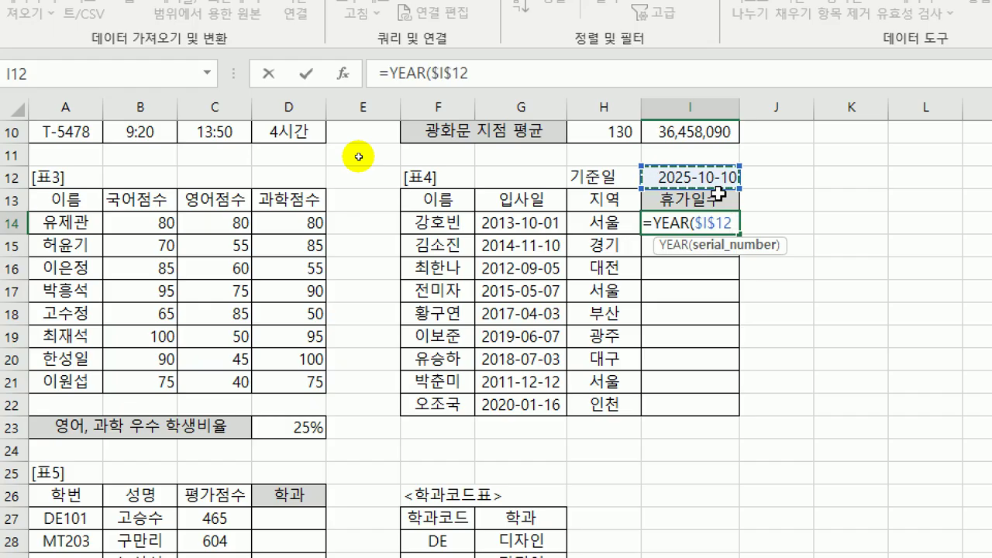
text())
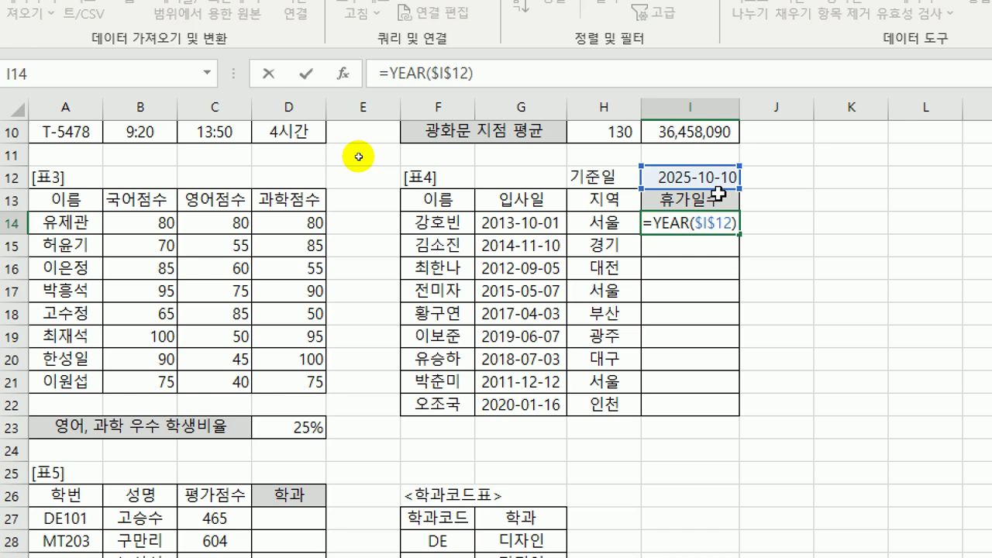
Subtract the YEAR of the 입사일 in G14 within the I14 formula and confirm it.
text(-ye)
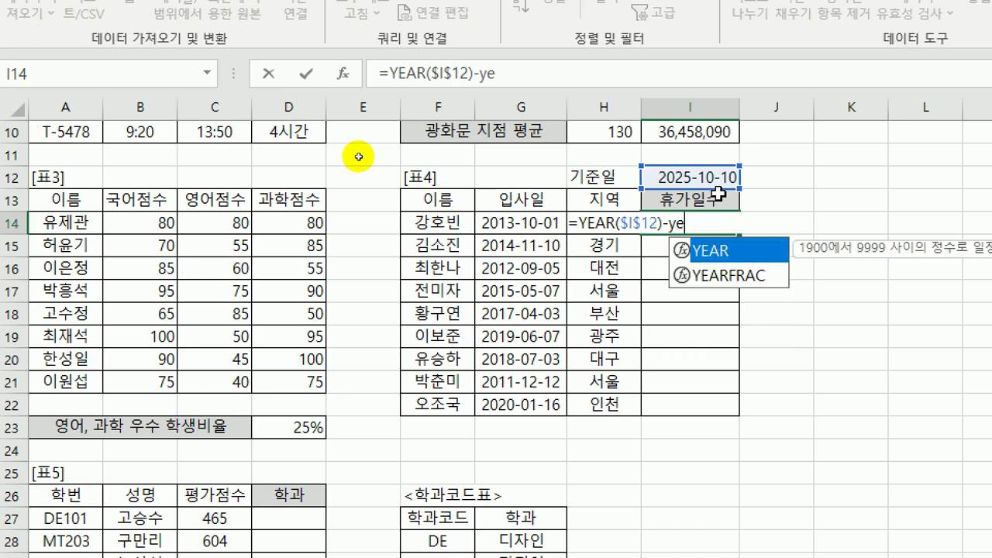
key(Tab)
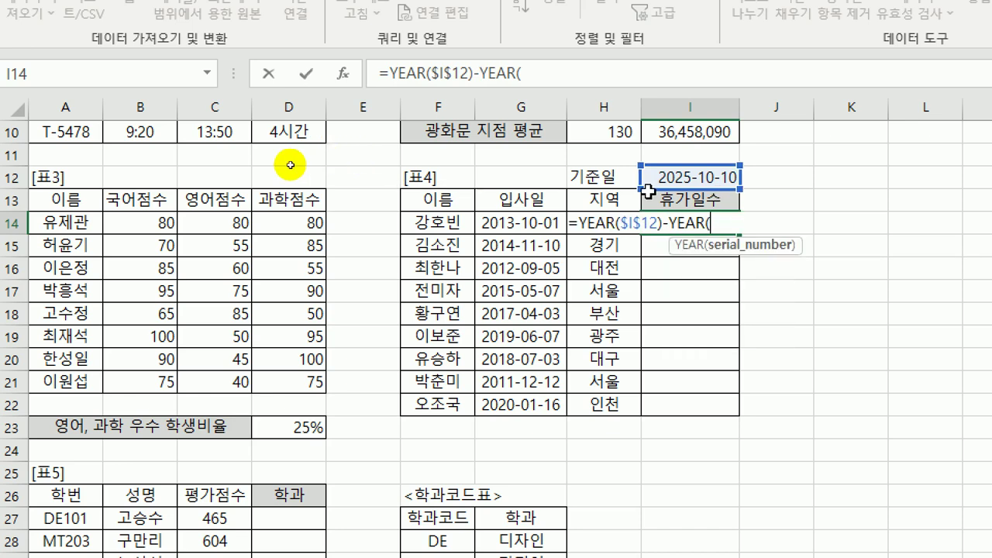
click(509, 227)
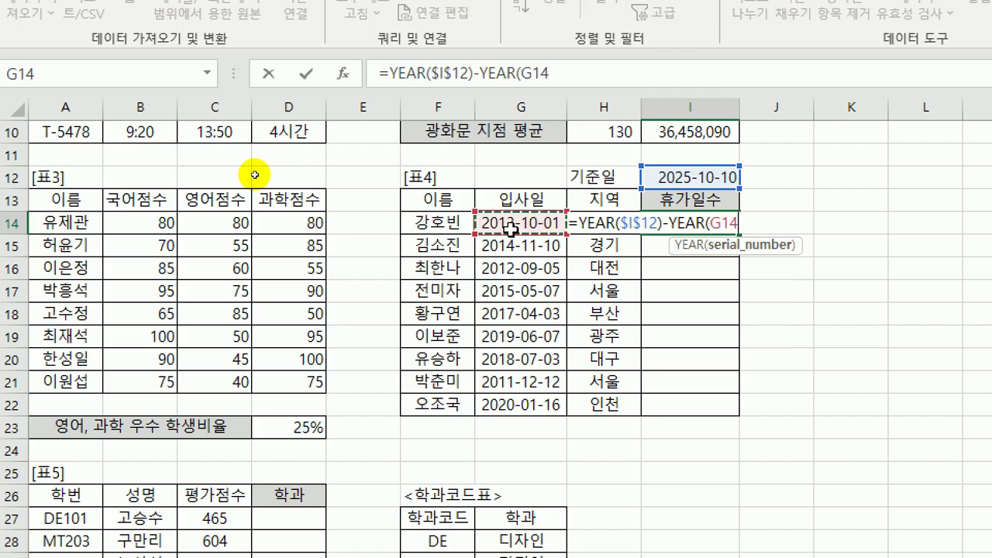
text())
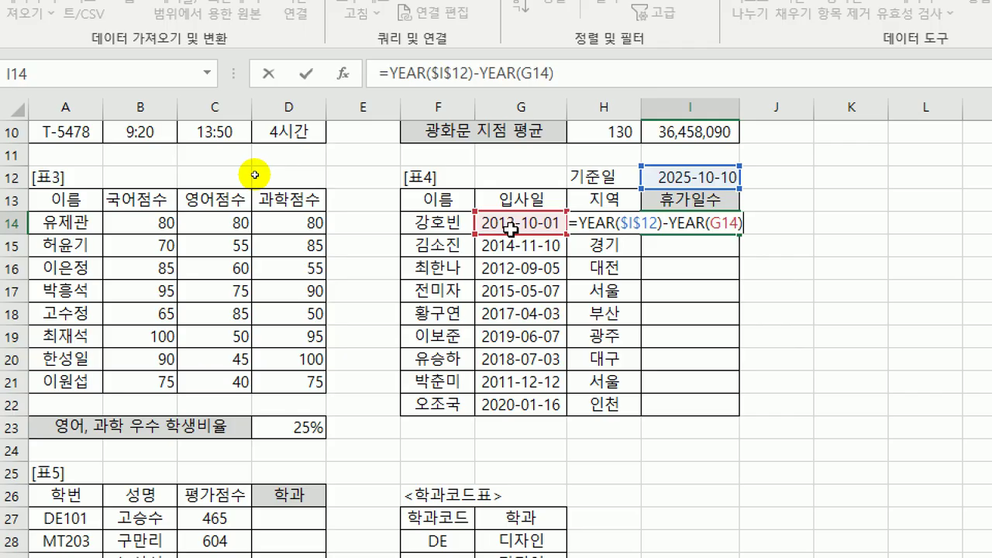
key(Return)
key(Up)
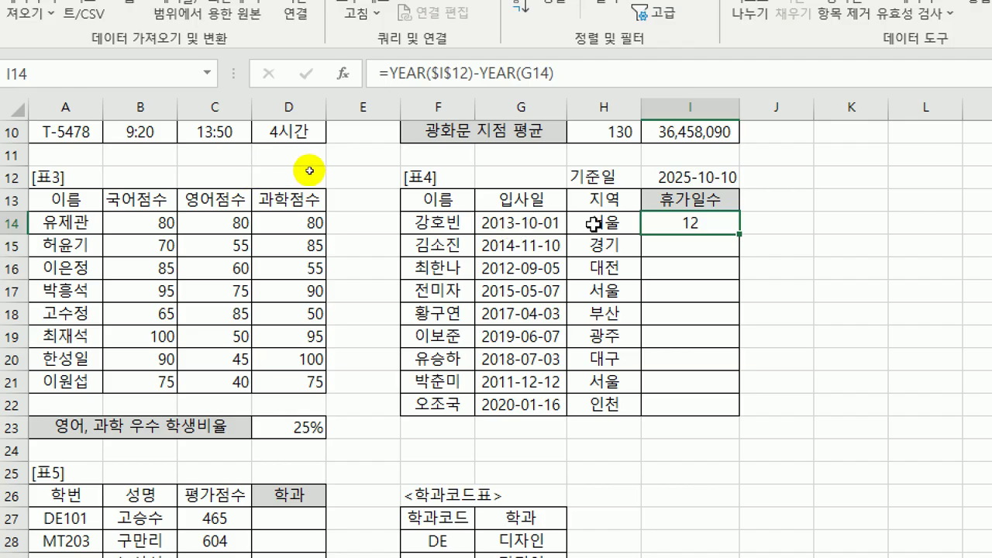
Enclose the year difference in I14 in parentheses and multiply it by 3.
double_click(709, 223)
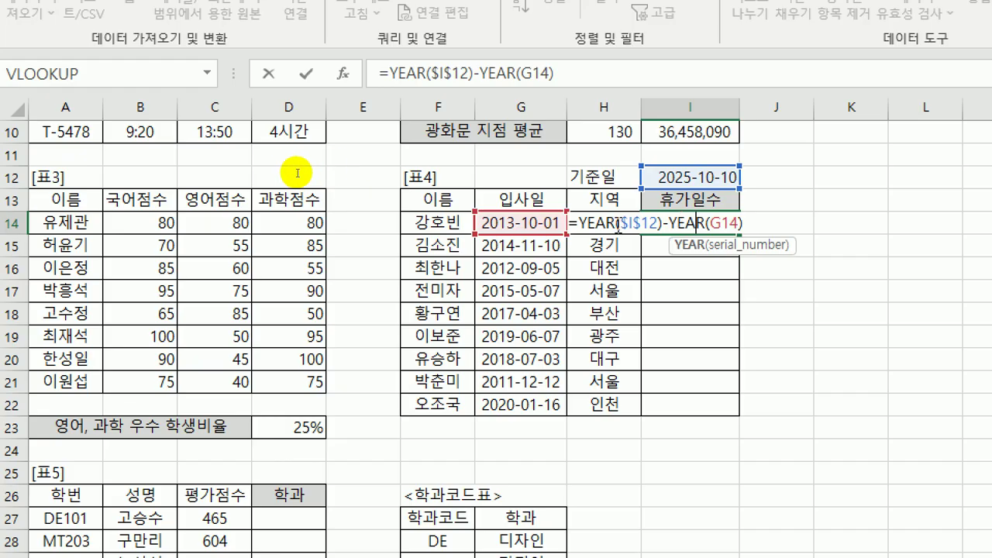
click(577, 224)
text(()
key(End)
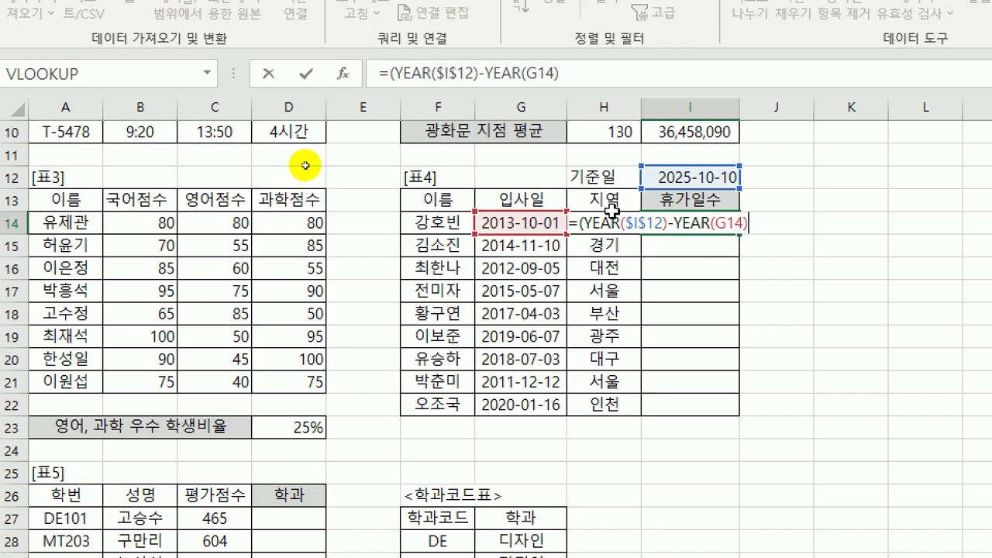
text())
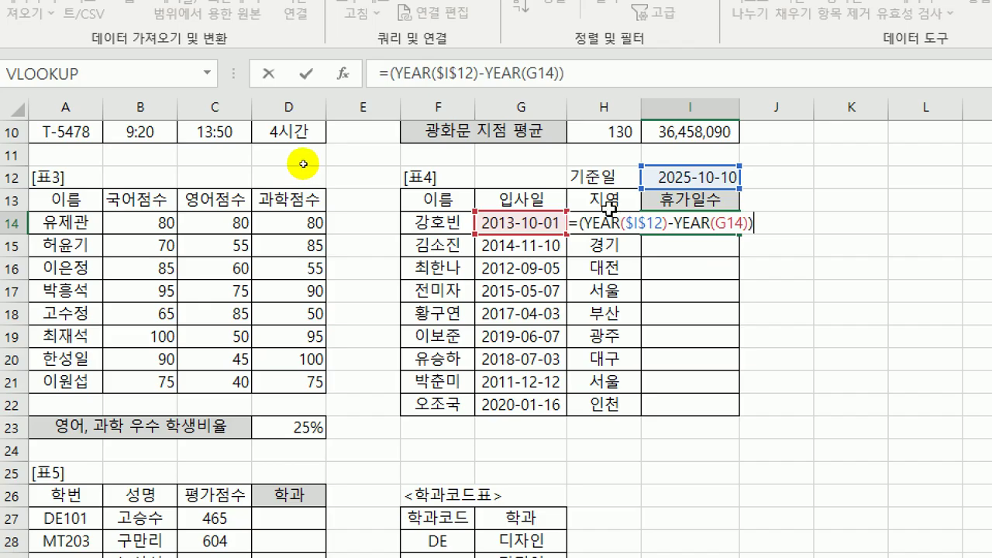
text(*3)
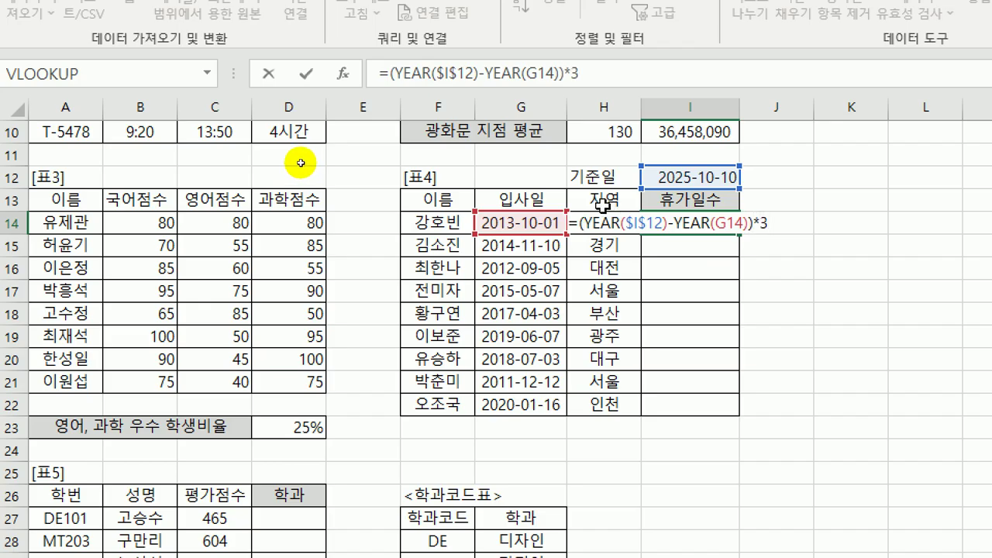
key(Return)
key(Up)
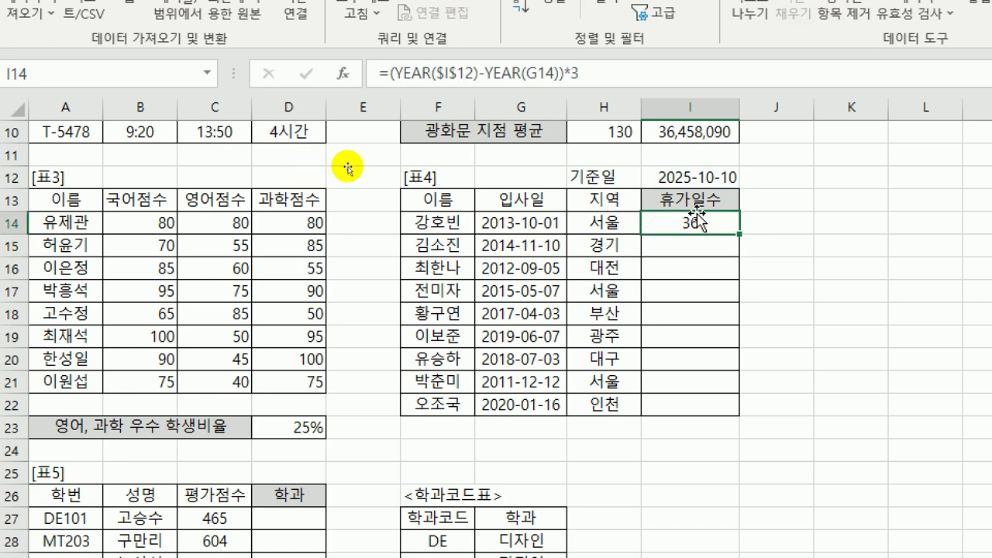
Add an IF function after the *3 in the I14 formula, with the 지역 cell H14 starting its test.
double_click(711, 223)
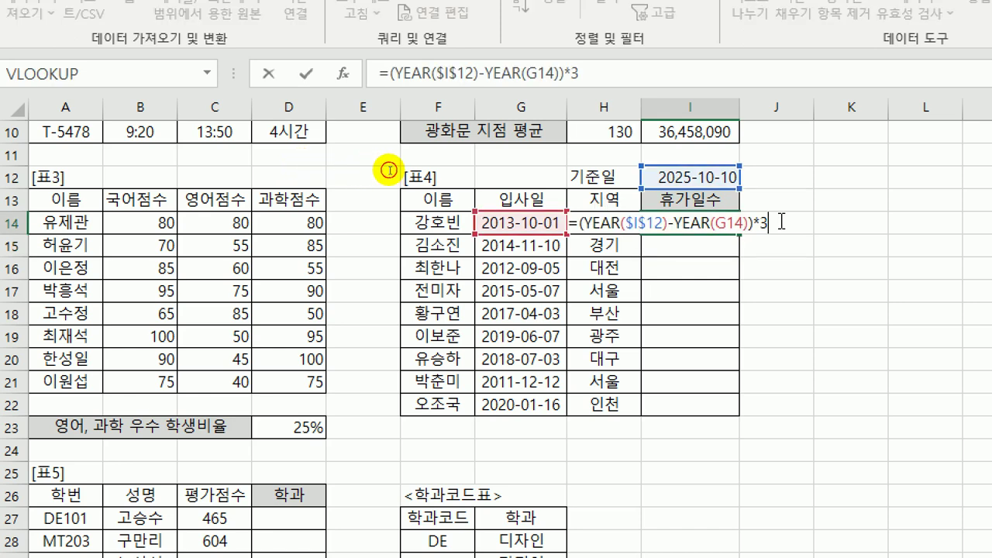
text(+)
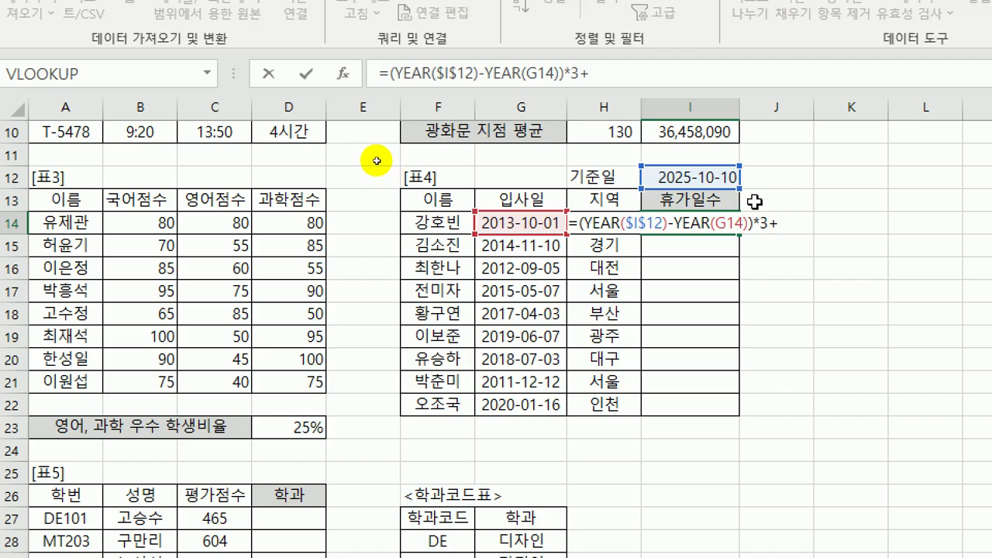
text(if()
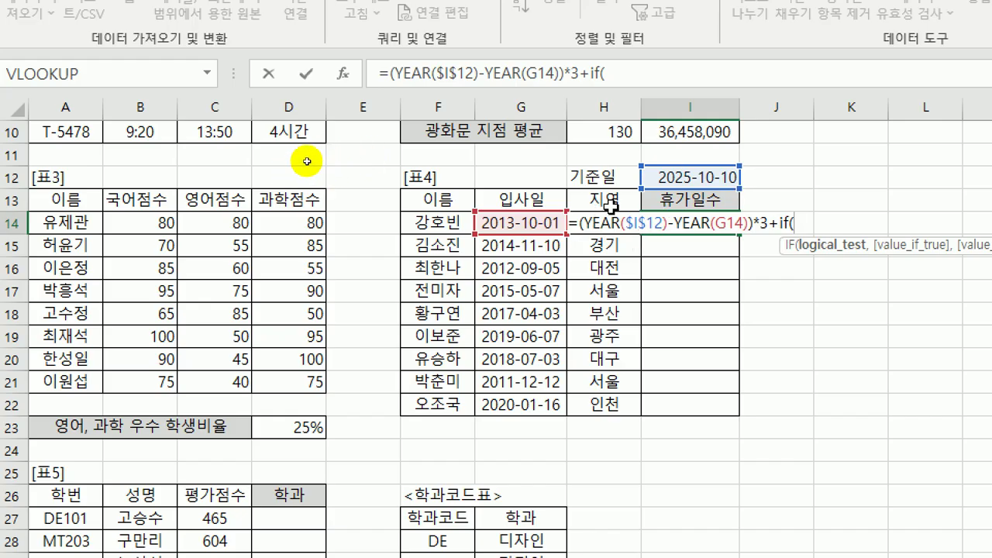
text(h14)
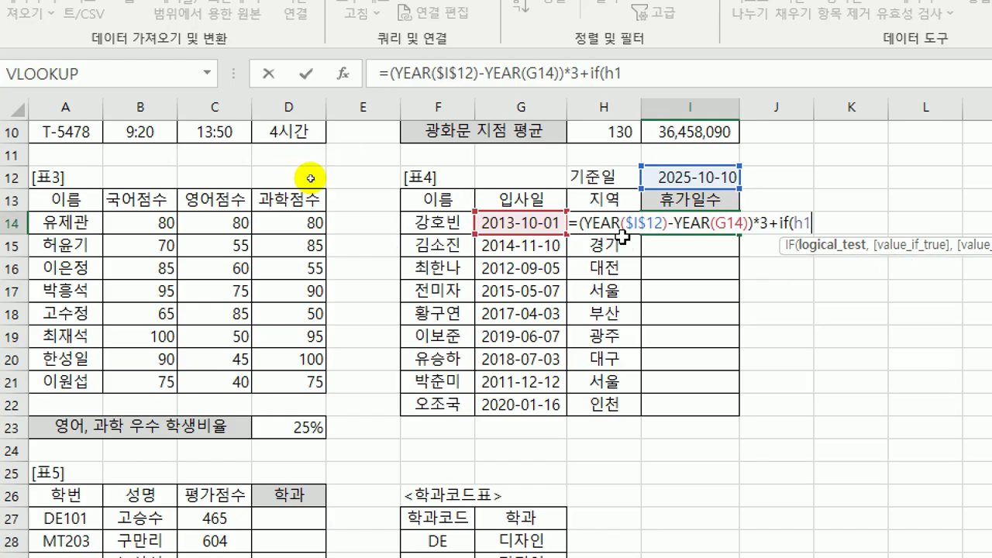
key(BackSpace)
key(BackSpace)
key(BackSpace)
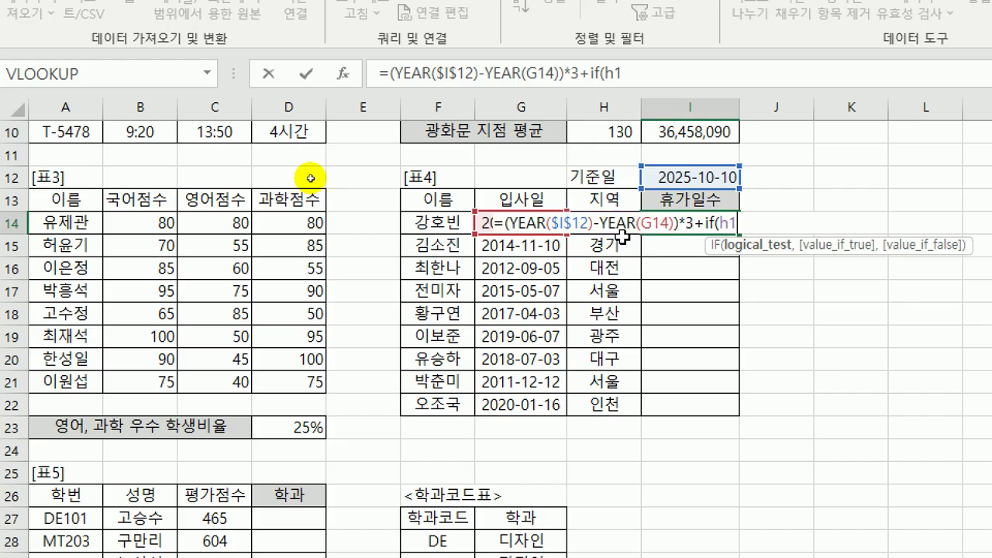
click(607, 194)
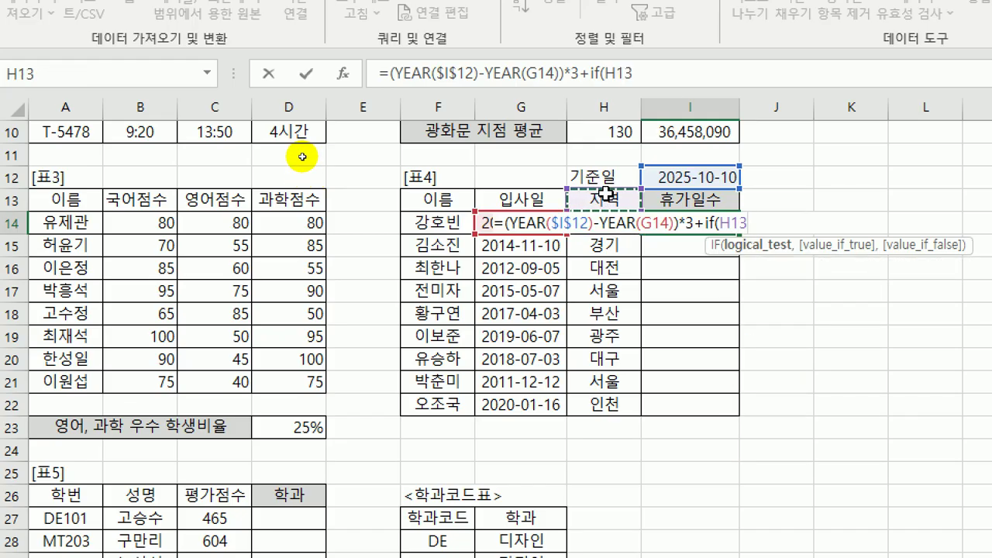
key(Down)
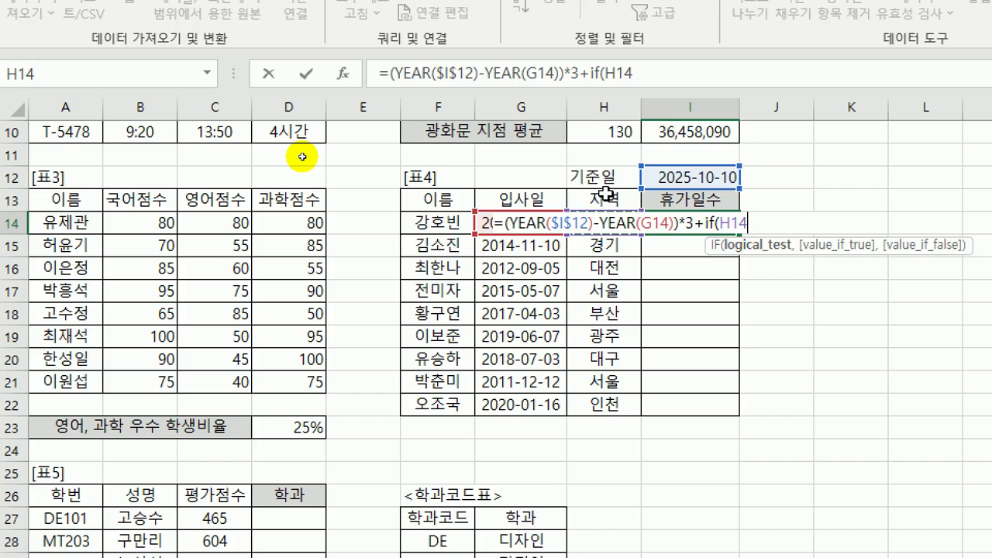
Complete the IF to give 5 when H14 equals "서울" and 7 otherwise, and fill the I14 formula down to I22.
text(=)
text(서울",)
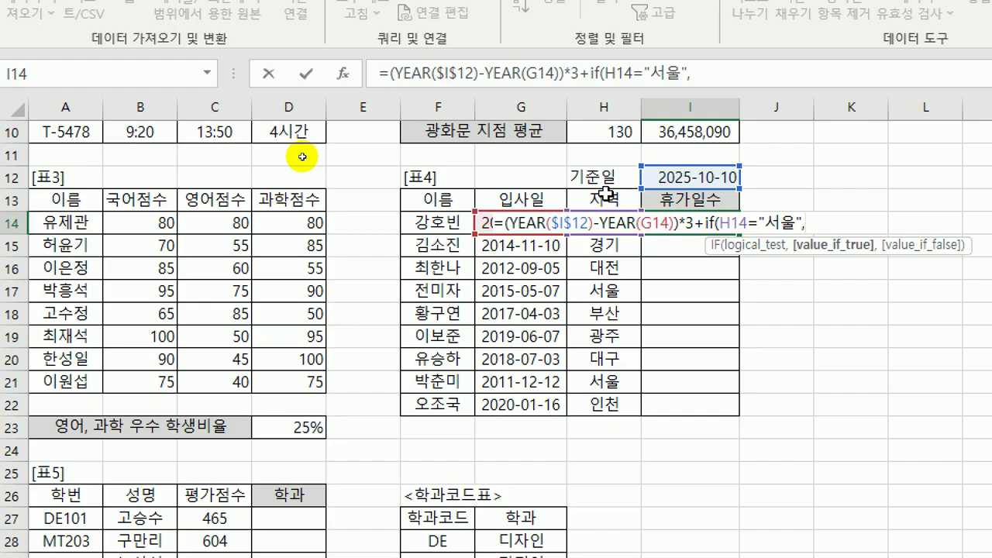
text(5,)
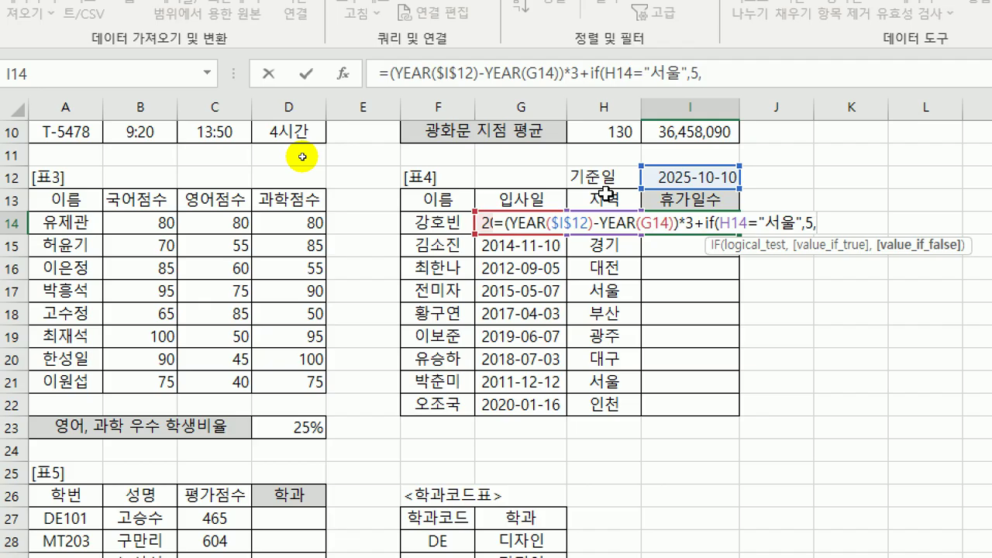
text(7))
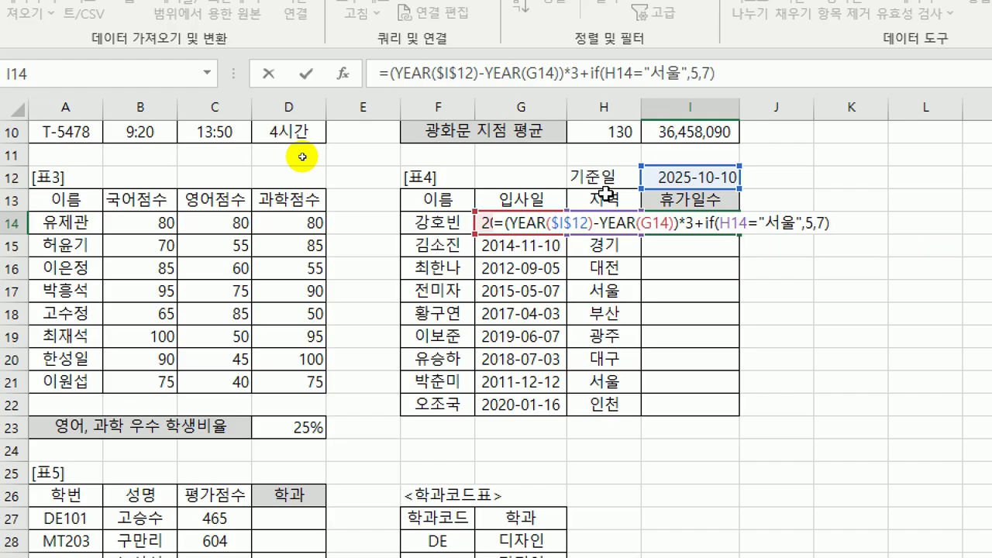
key(Return)
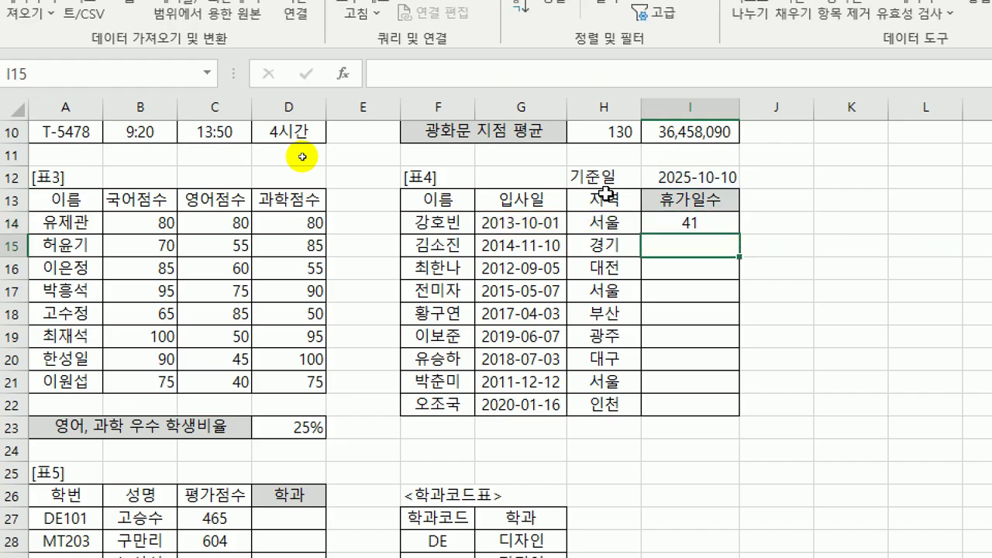
click(657, 225)
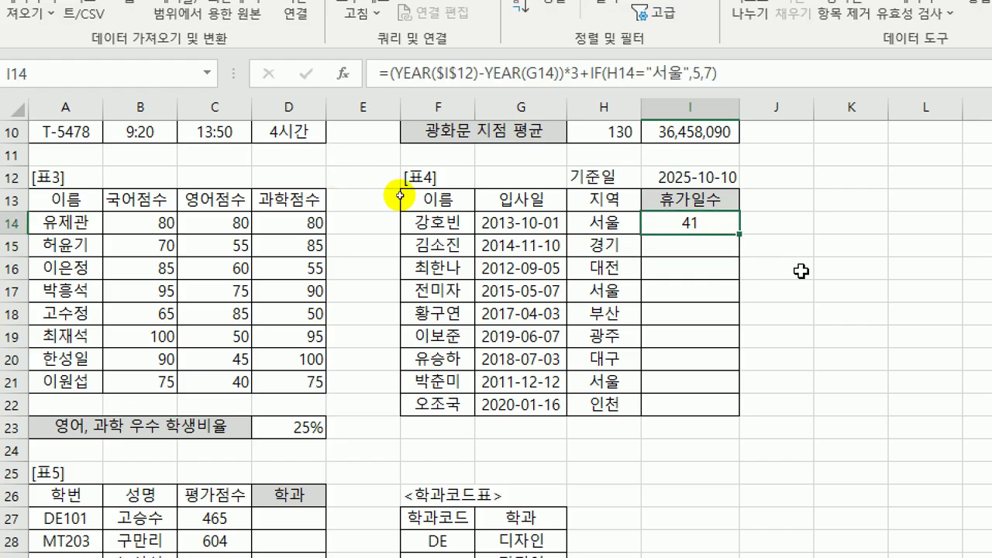
double_click(740, 233)
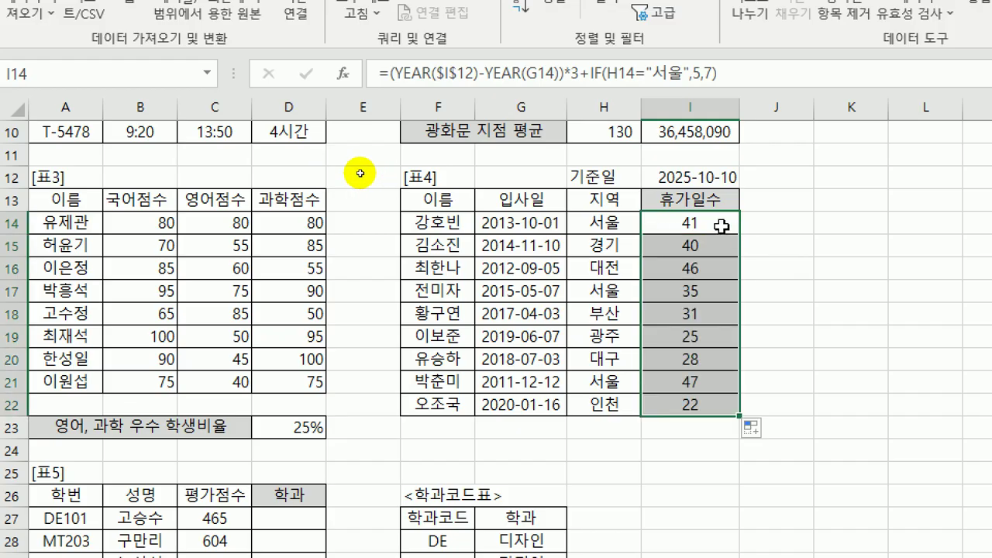
Examine 표5's student rows with the empty 학과 column and the codes and department names in the 학과코드표.
scroll(117, 307, down, 3)
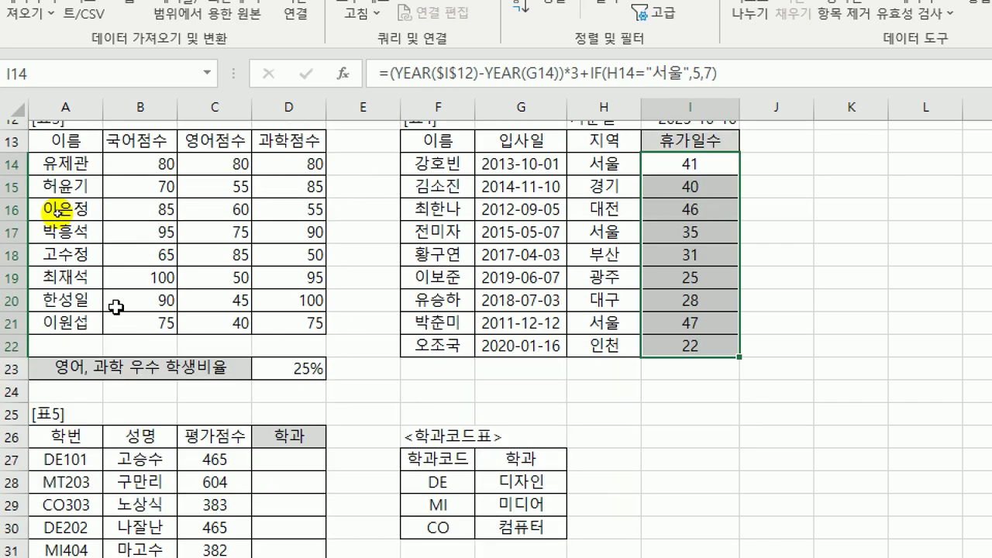
scroll(132, 175, down, 3)
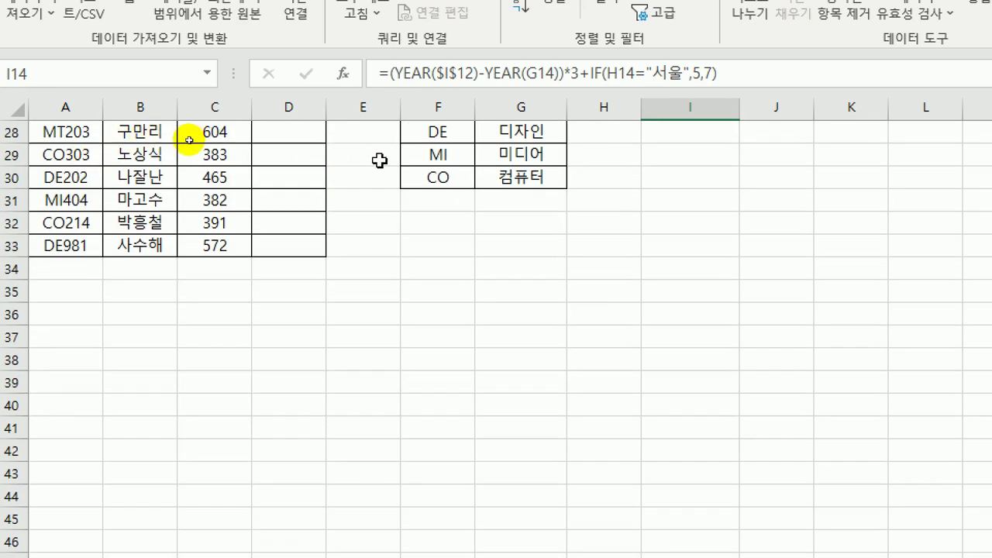
scroll(379, 160, up, 3)
scroll(317, 210, down, 3)
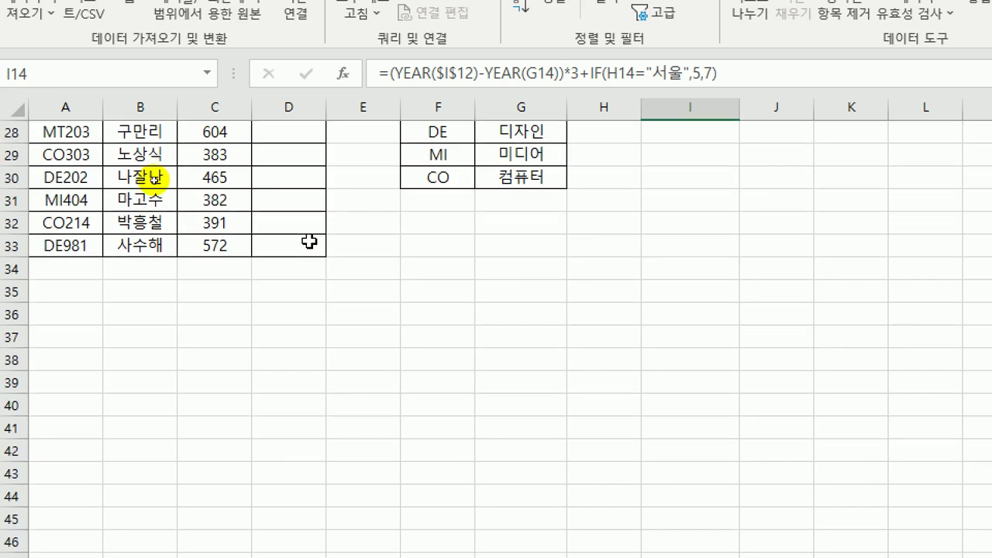
scroll(308, 218, up, 3)
click(287, 314)
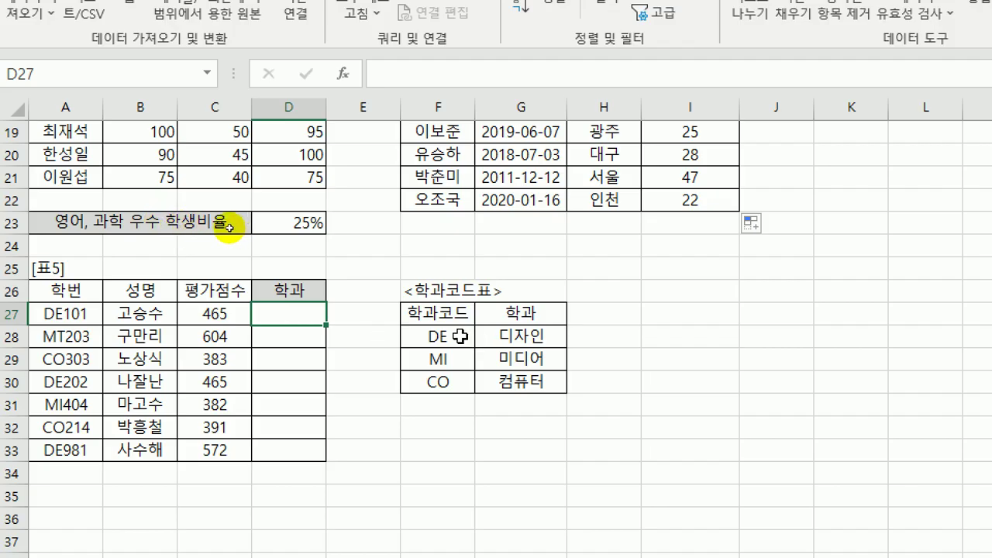
drag(465, 336, 455, 385)
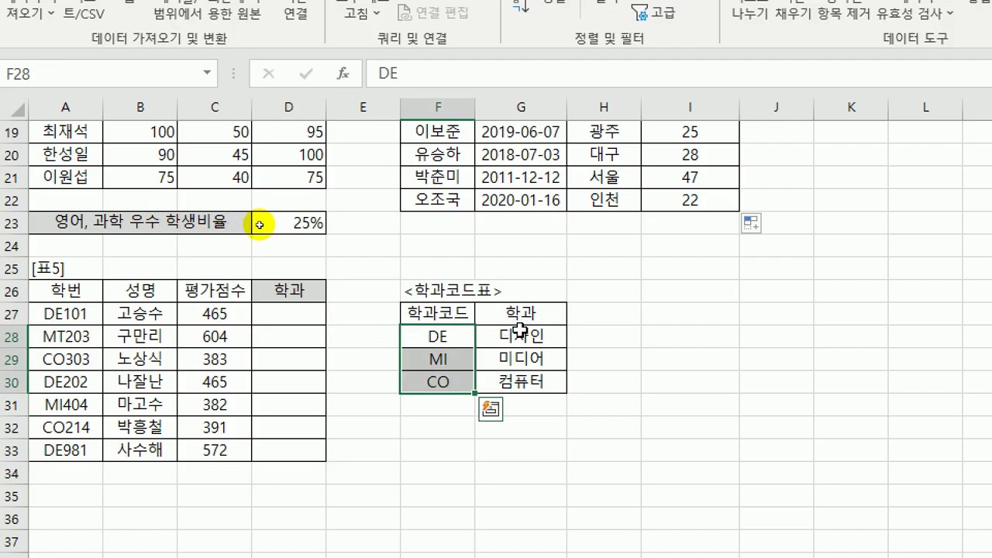
drag(520, 336, 520, 381)
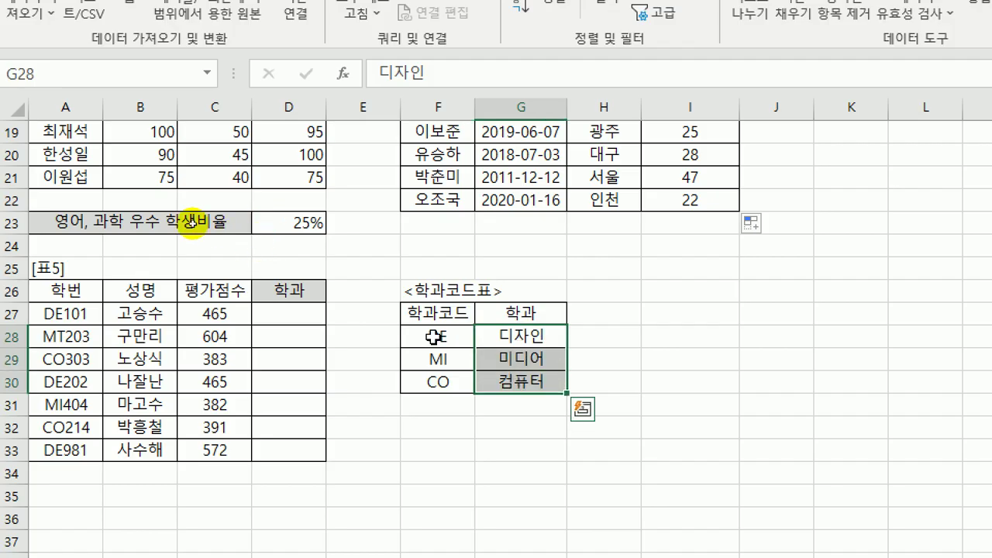
Extract the first 2 characters of the 학번 in A27 into D27 with LEFT, and fill the formula down to D33.
click(288, 311)
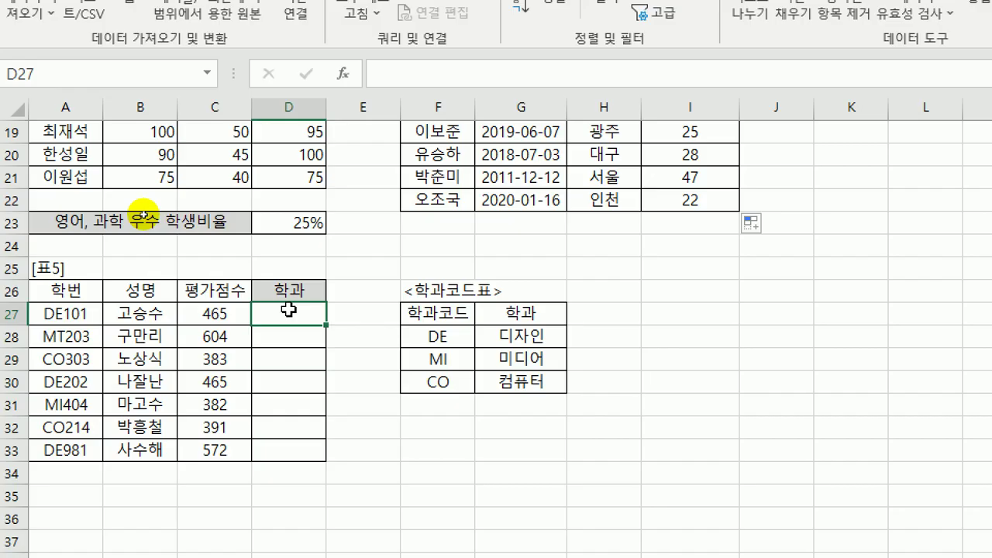
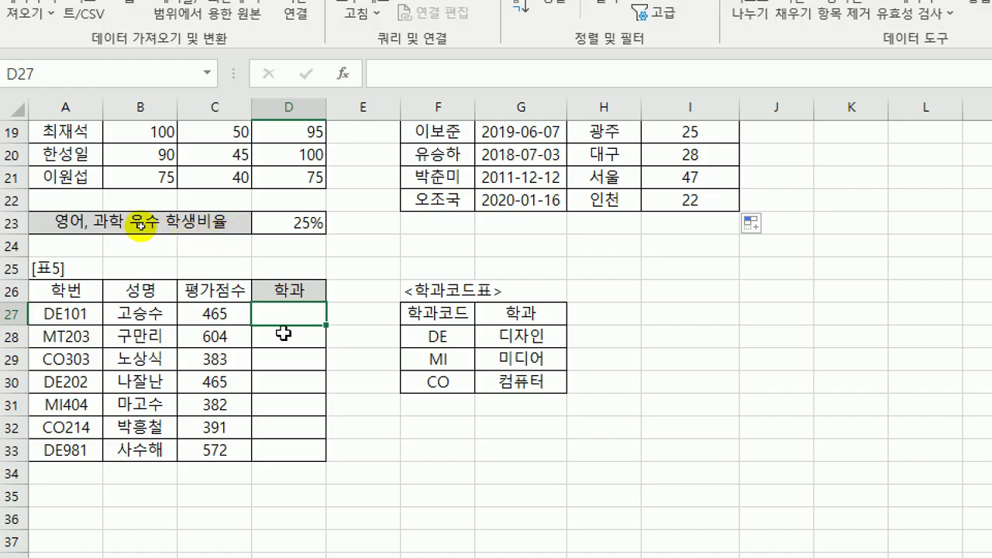
text(=)
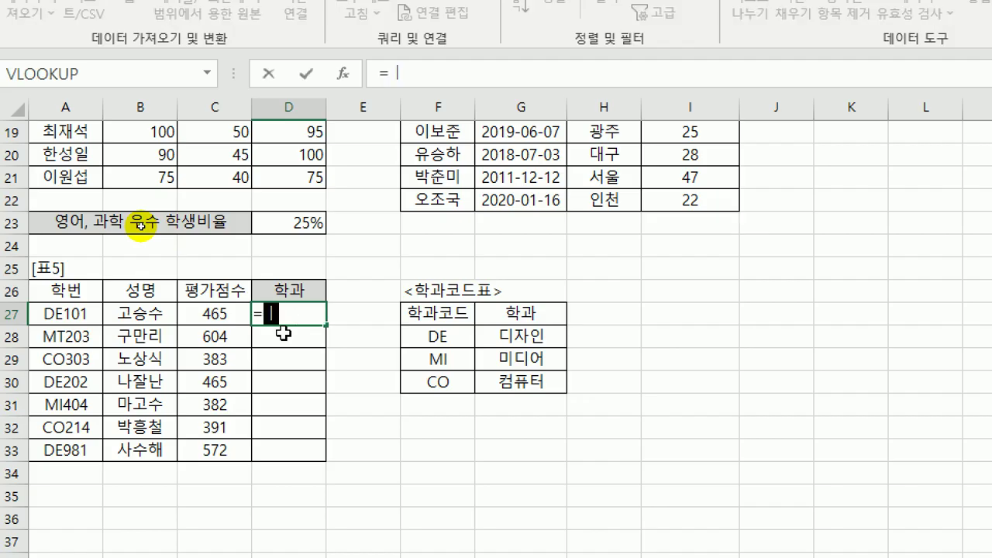
text(le)
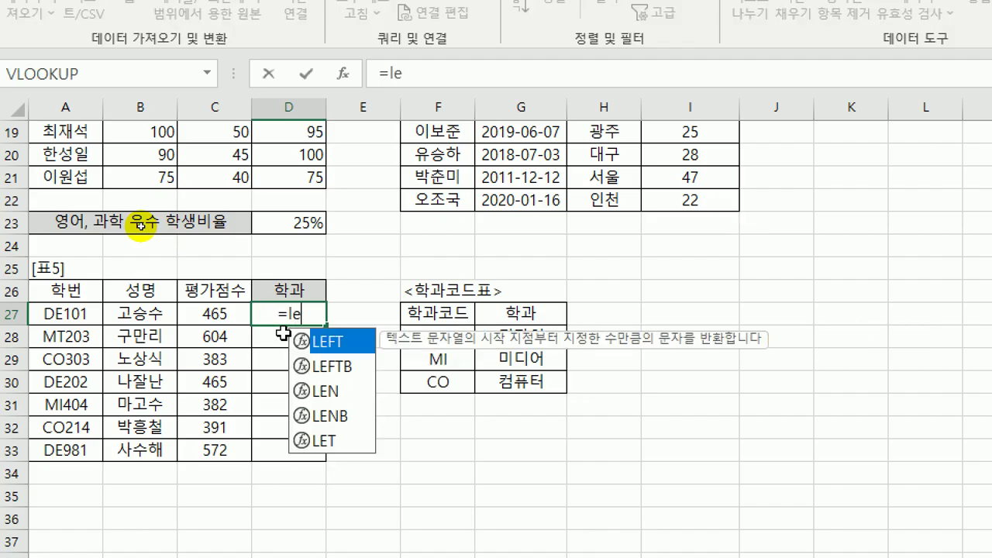
double_click(352, 347)
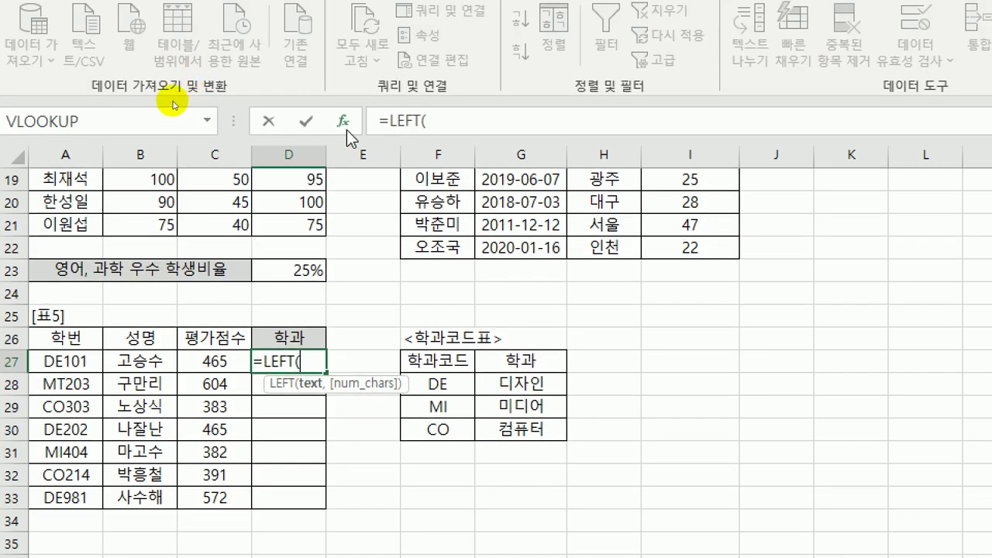
click(343, 121)
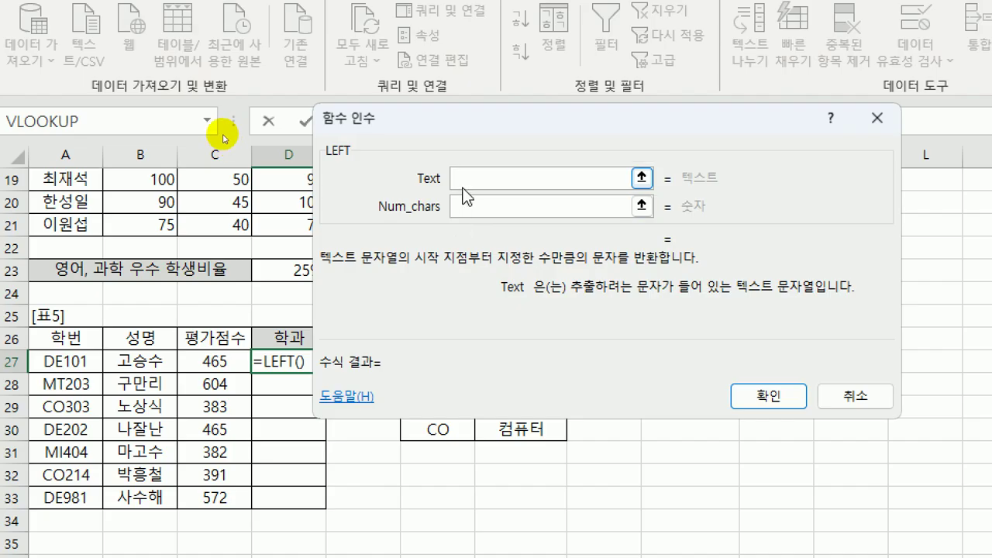
click(81, 362)
click(504, 211)
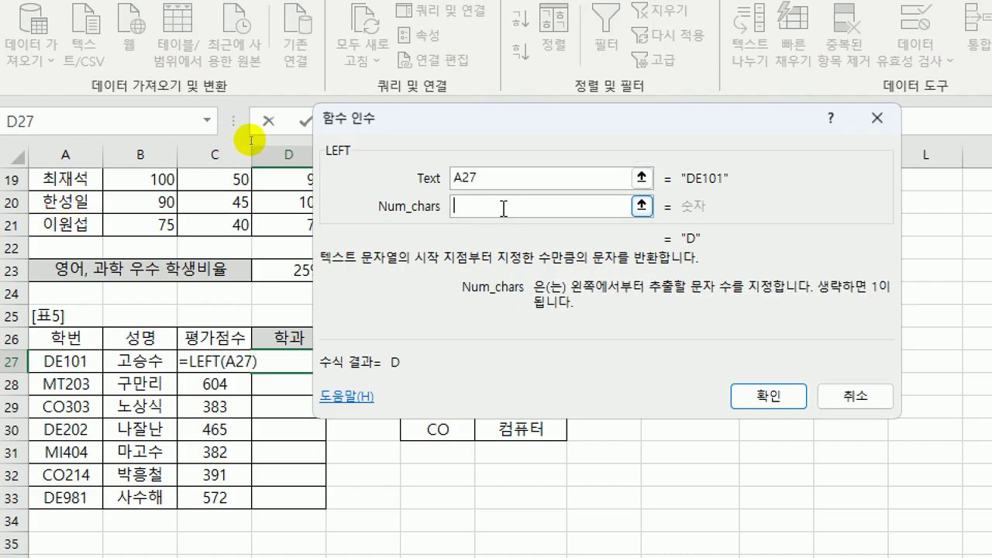
text(2)
click(768, 396)
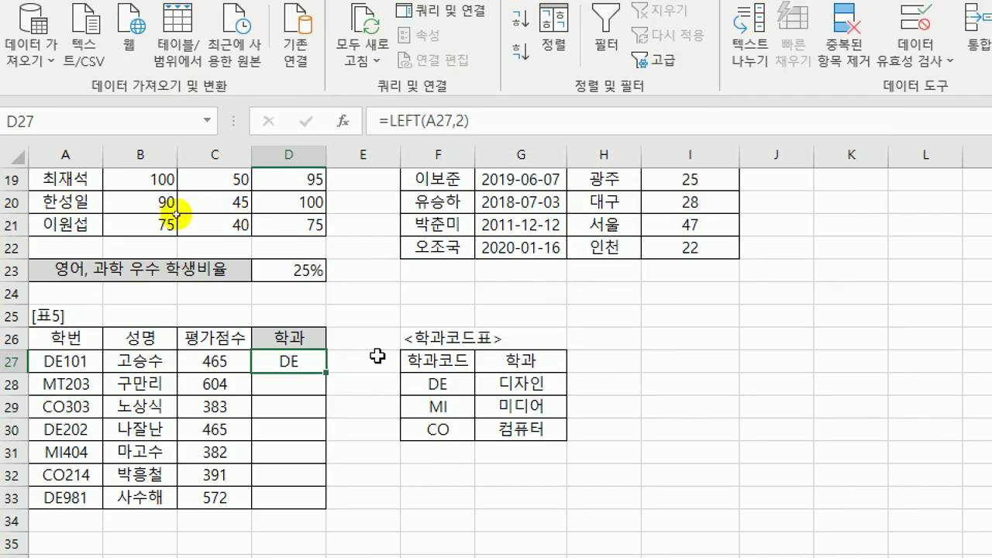
double_click(326, 373)
scroll(312, 354, down, 3)
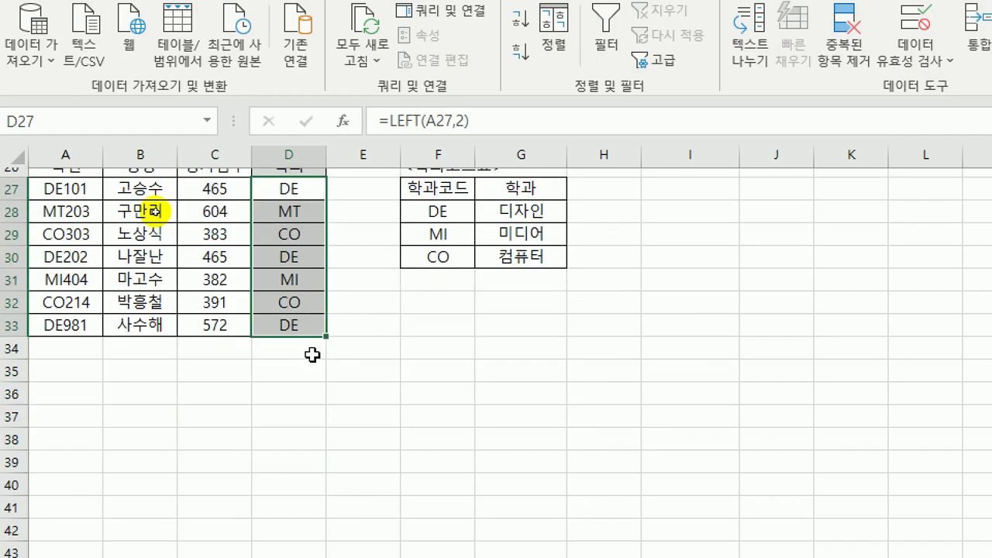
Wrap the LEFT(A27,2) formula in cell D27 of 표5 inside a VLOOKUP function as its lookup value.
scroll(350, 227, up, 3)
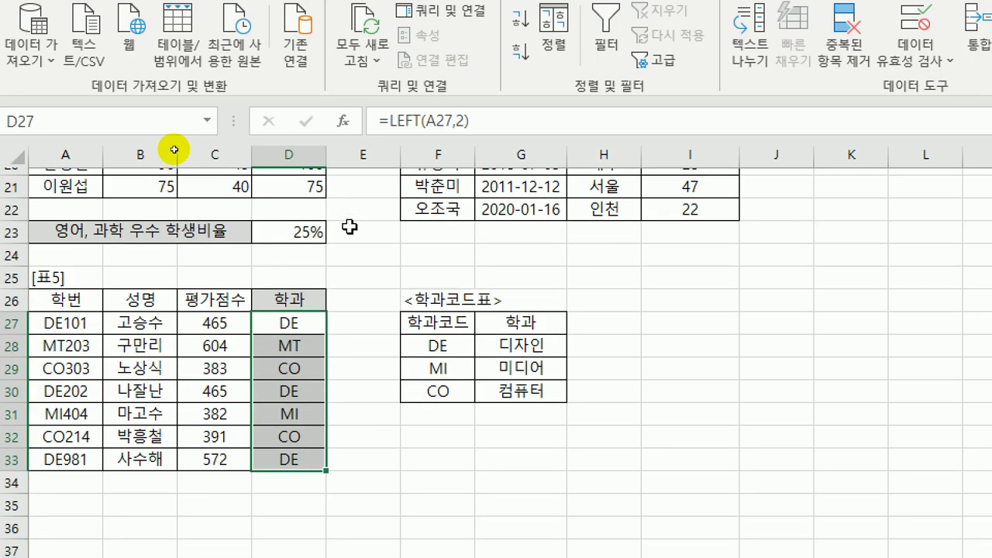
scroll(350, 227, up, 1)
click(281, 361)
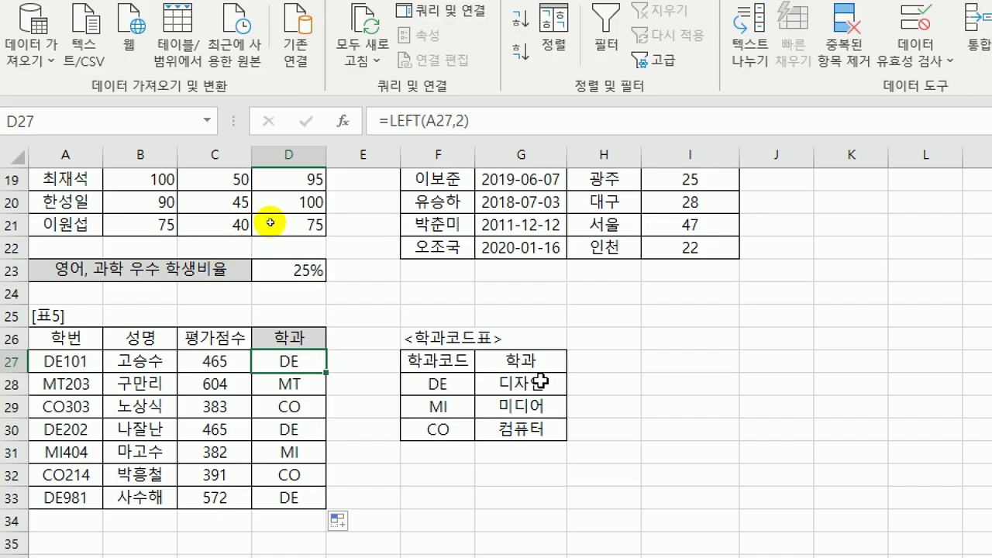
double_click(272, 360)
key(Home)
key(Right)
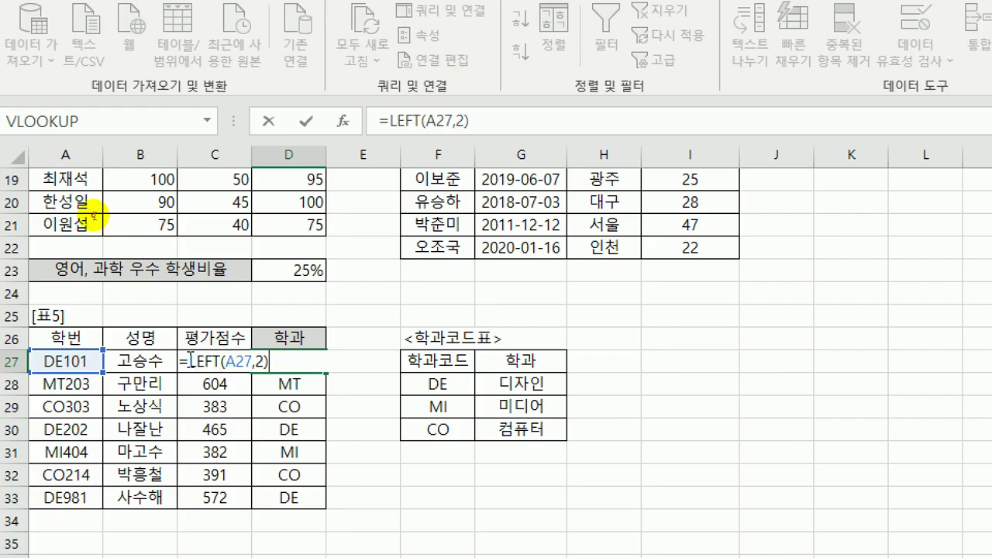
text(vl)
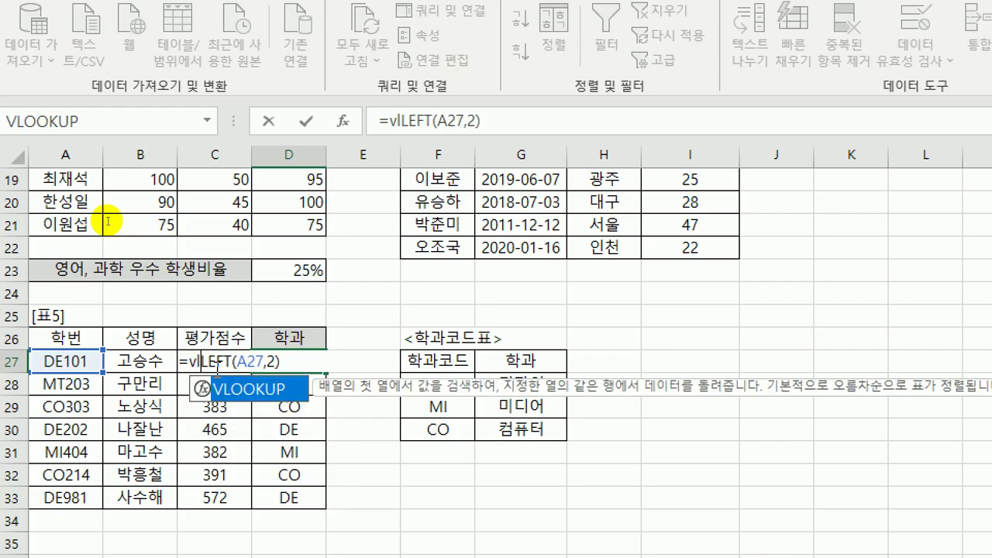
double_click(248, 389)
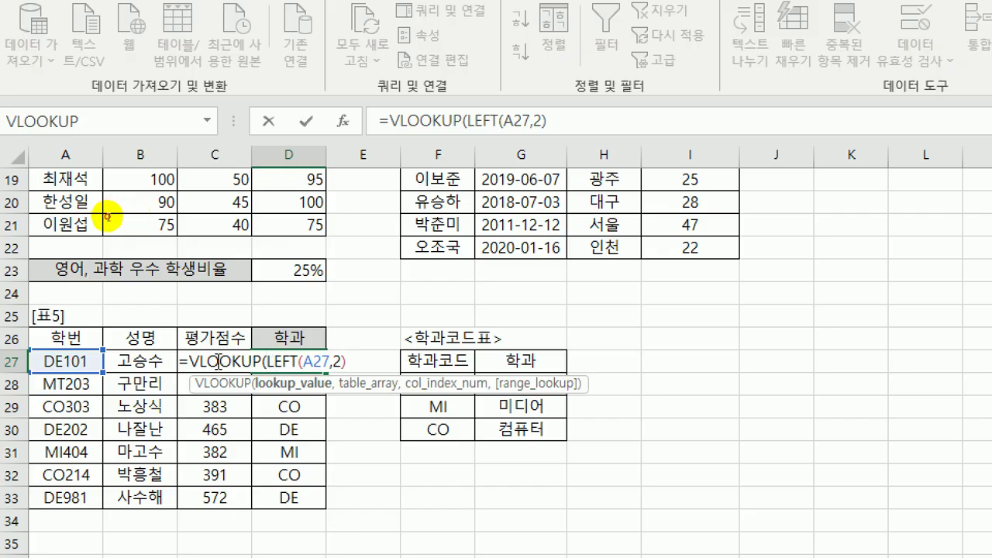
In the VLOOKUP function arguments, set Table_array to the department code table as the absolute range $F$28:$G$30.
click(221, 362)
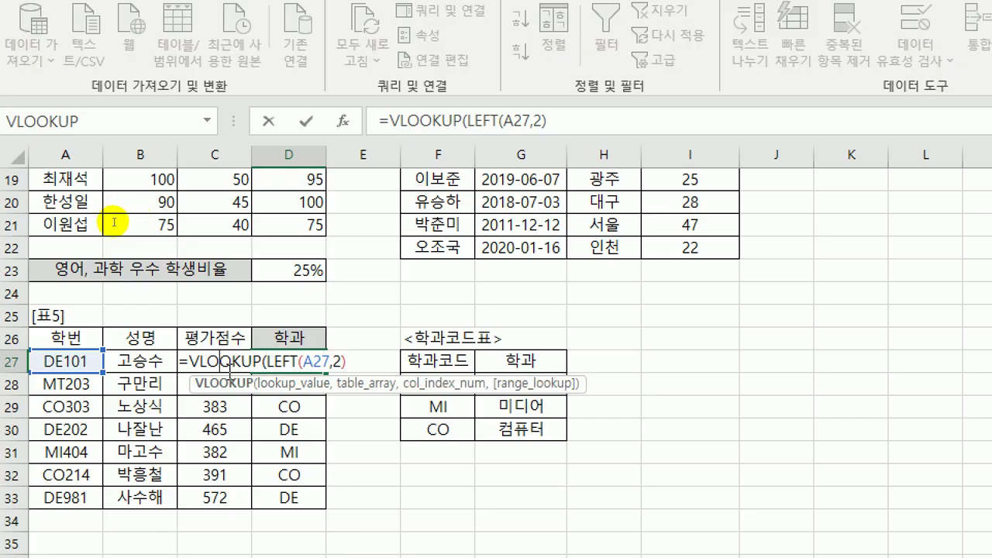
click(346, 120)
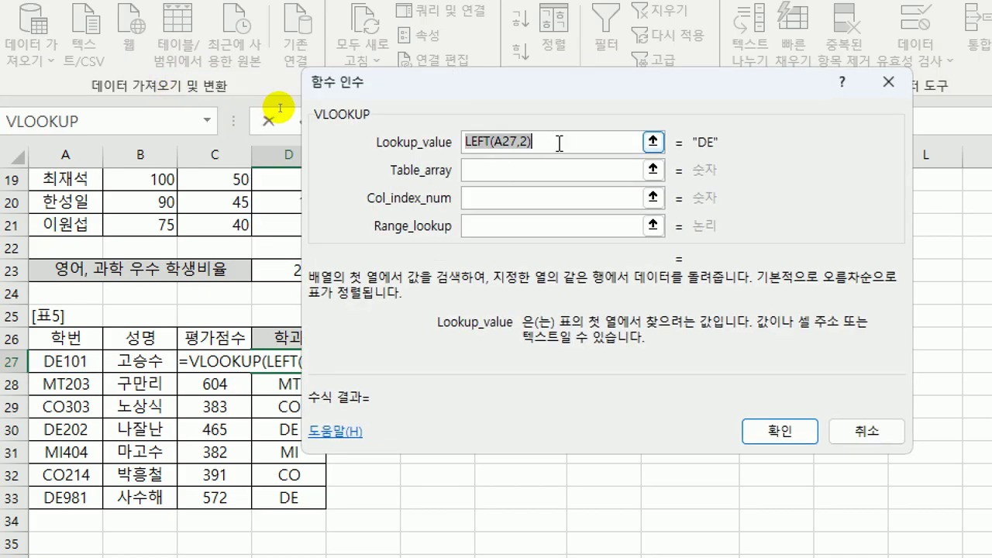
click(542, 170)
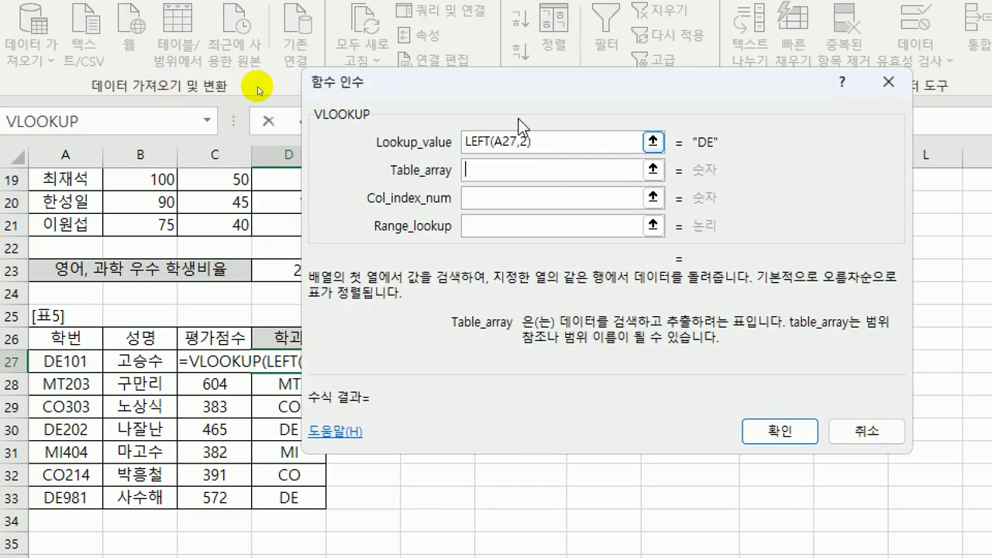
drag(507, 81, 242, 4)
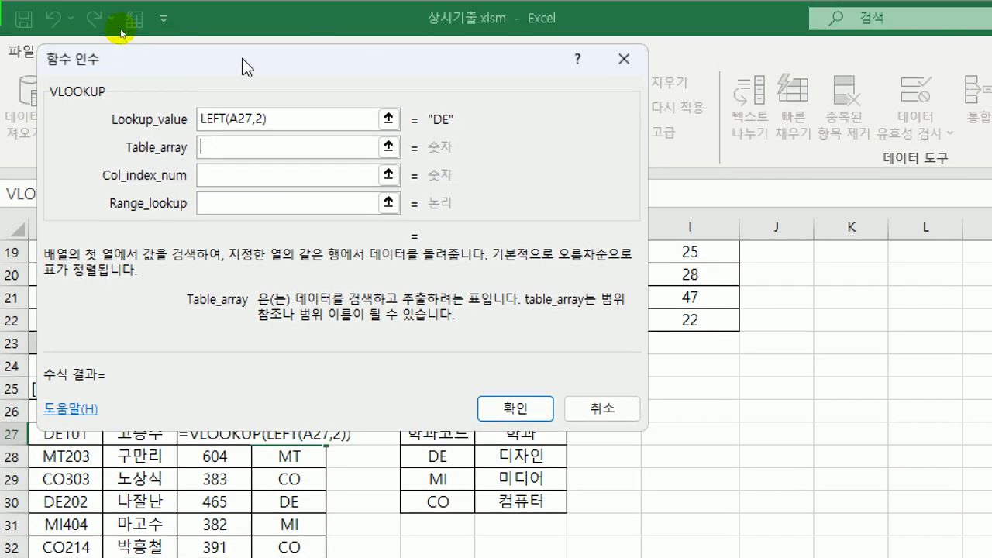
drag(246, 68, 243, 61)
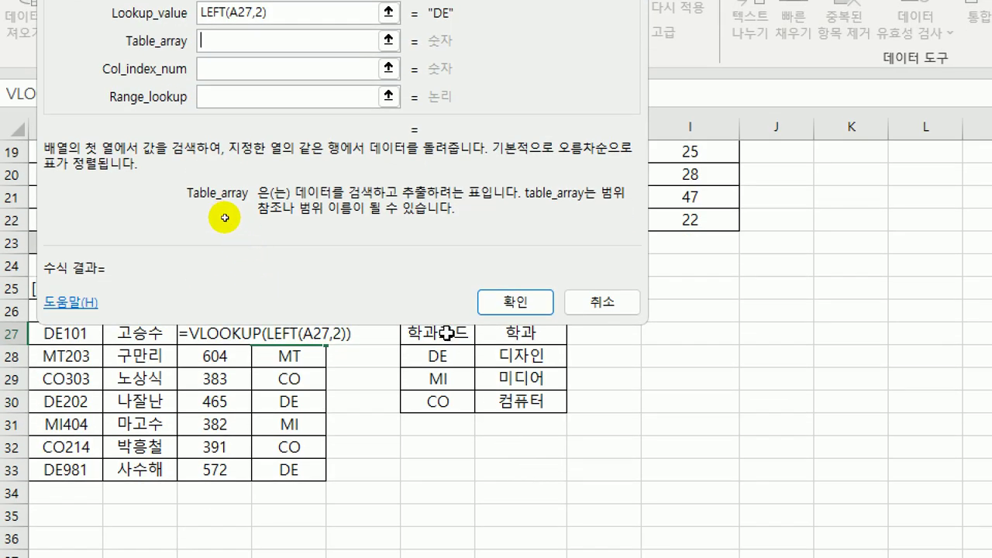
drag(451, 334, 487, 403)
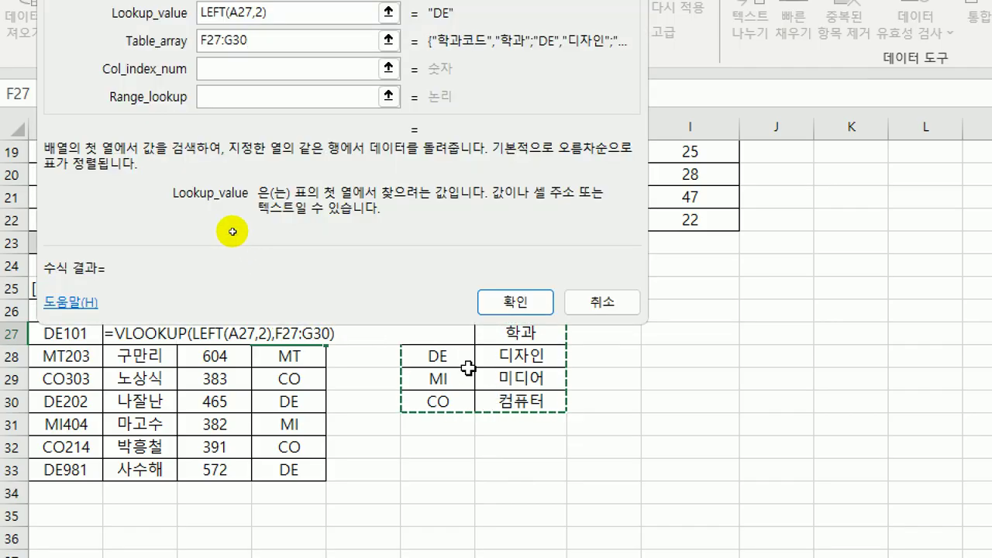
drag(459, 356, 500, 395)
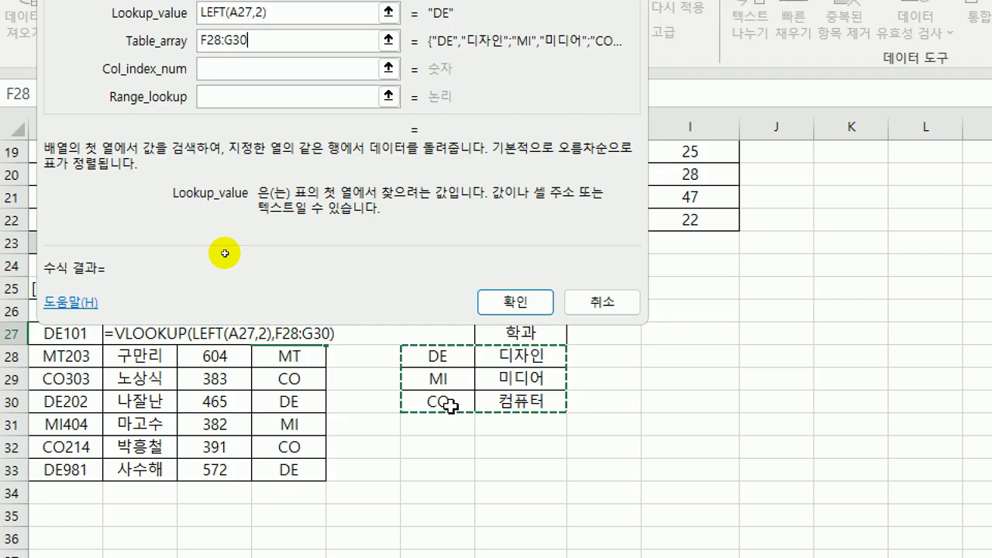
click(262, 90)
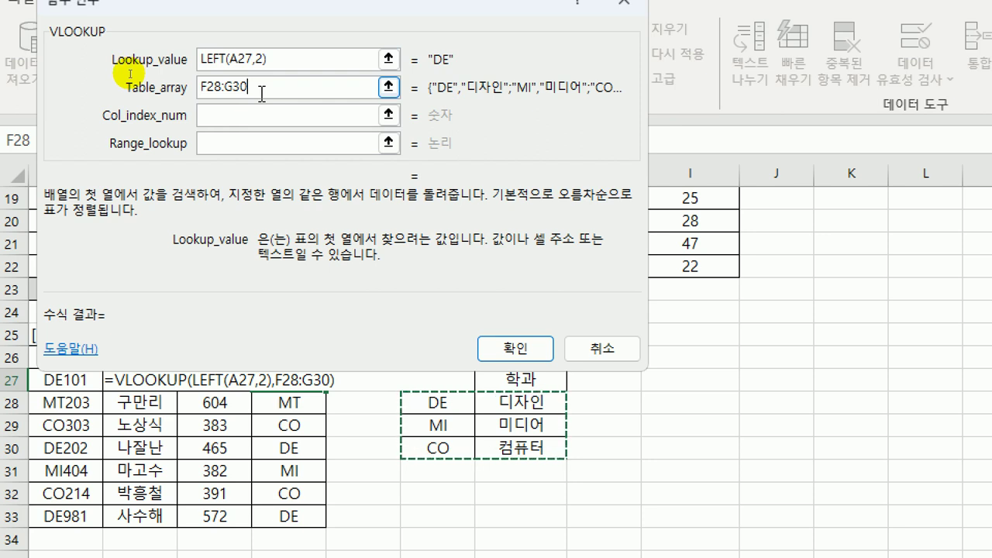
key(F4)
Set Col_index_num to 2 and Range_lookup to 0 for the VLOOKUP, and confirm the formula.
click(262, 118)
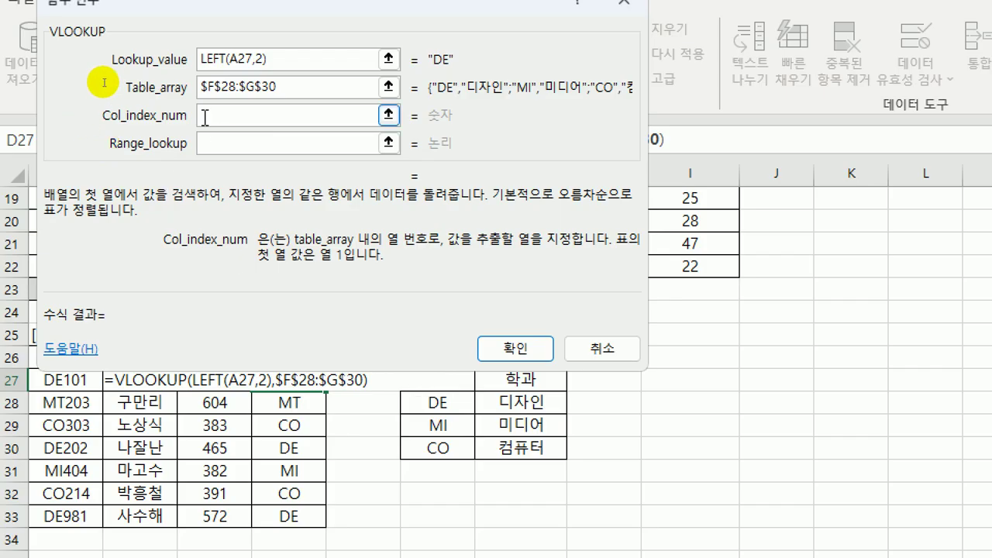
text(2)
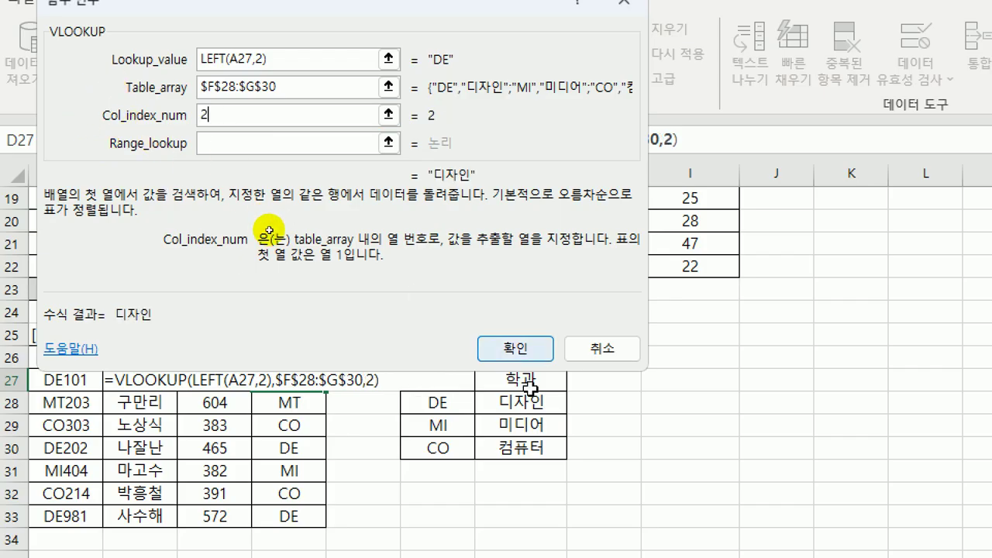
click(218, 143)
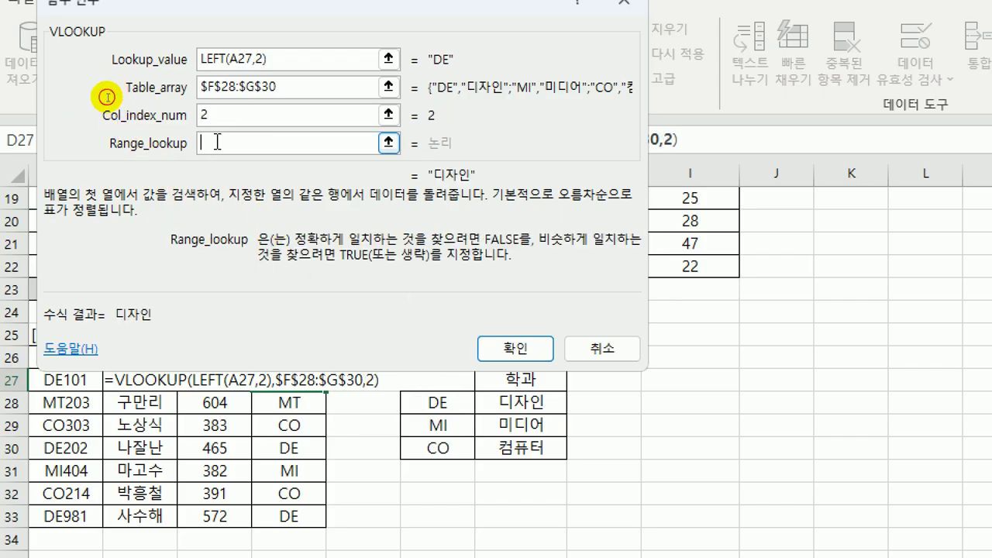
text(0)
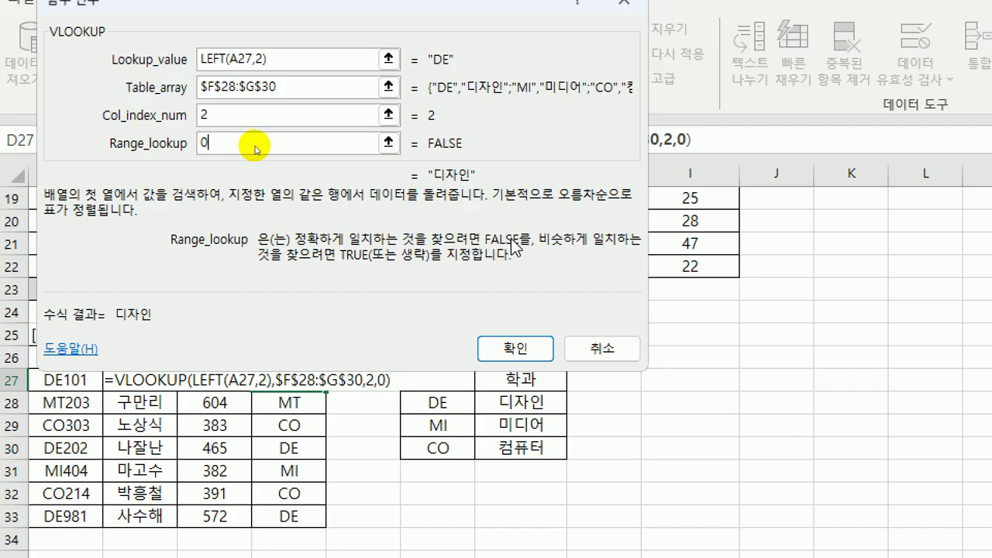
key(Return)
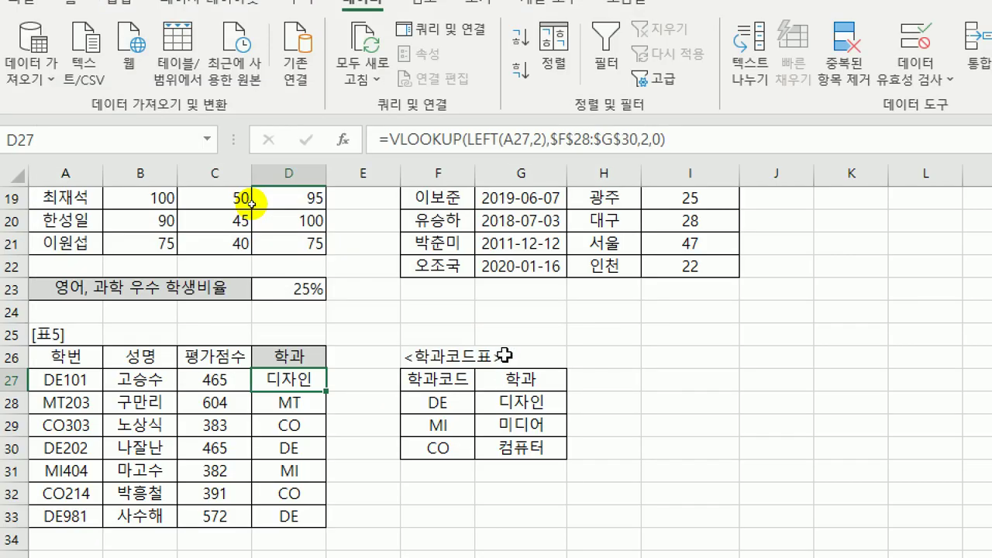
Fill the VLOOKUP formula from D27 down through D33 and check the formula in D28.
scroll(342, 377, down, 3)
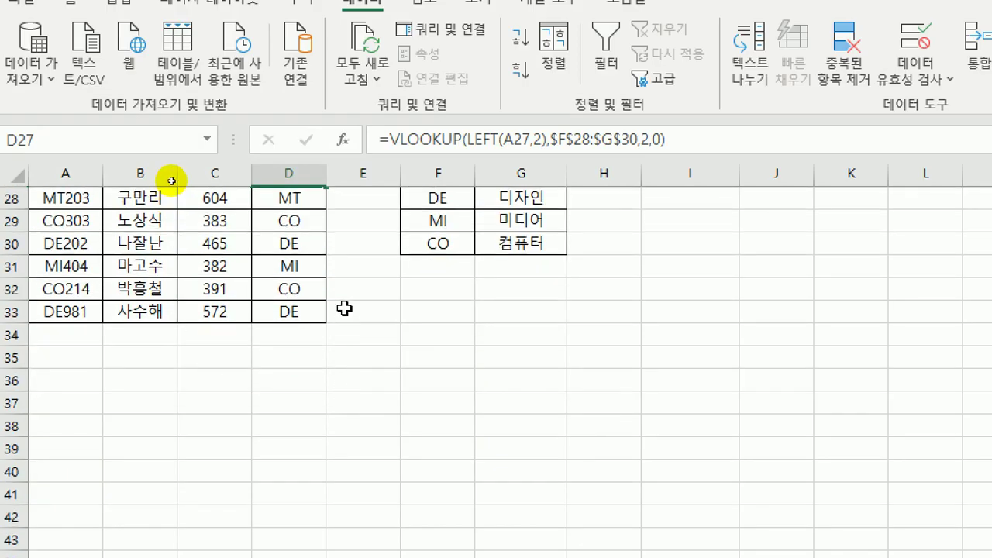
scroll(345, 306, up, 3)
scroll(341, 294, down, 3)
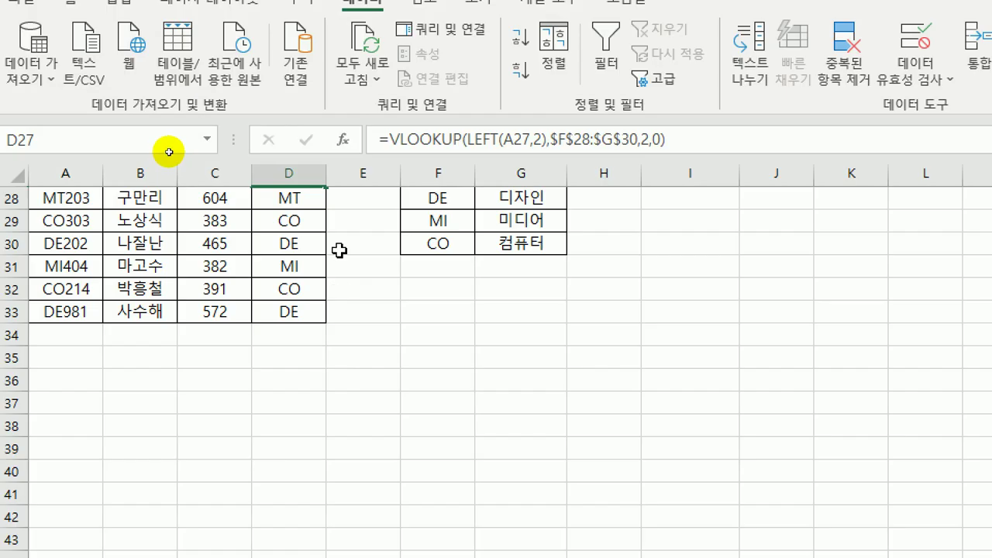
scroll(340, 250, up, 3)
drag(326, 389, 313, 525)
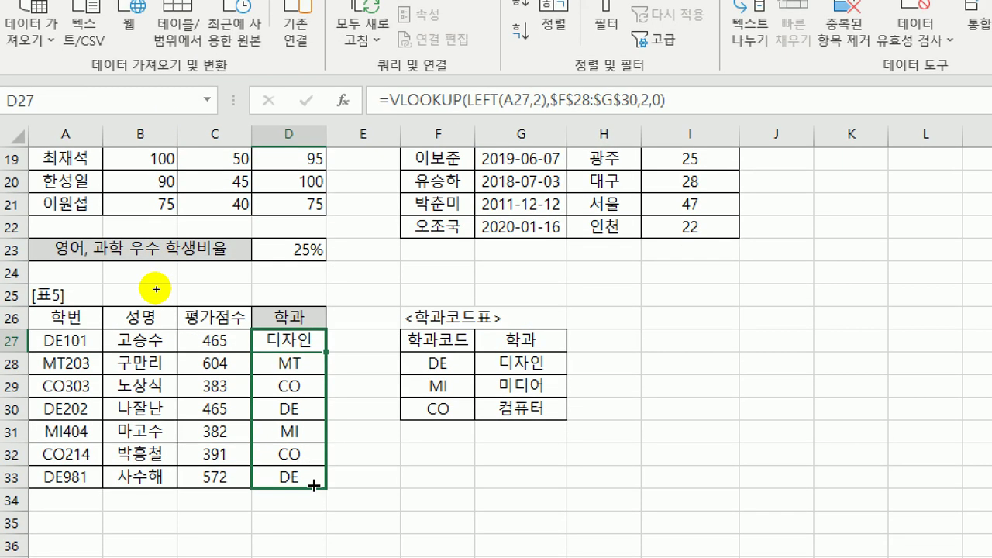
drag(313, 485, 313, 486)
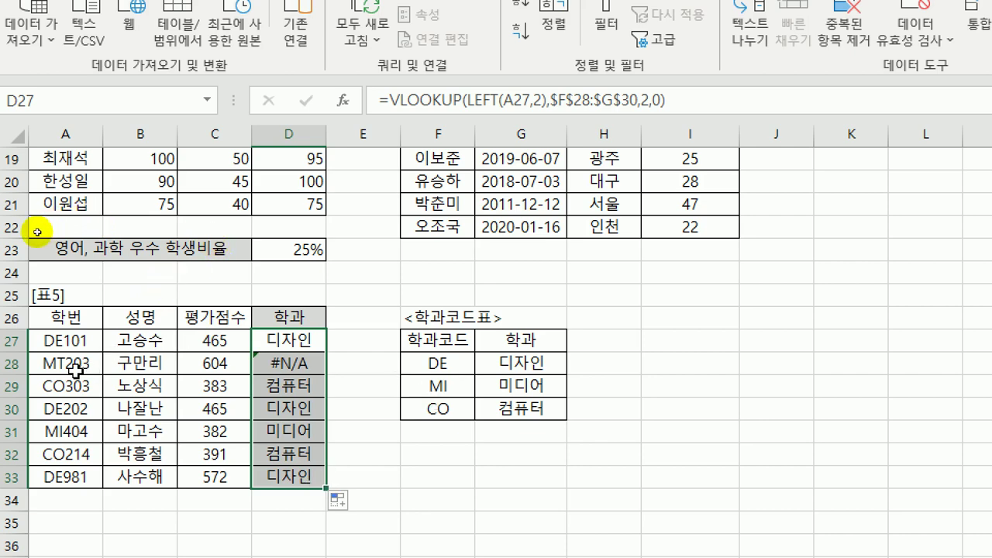
click(285, 364)
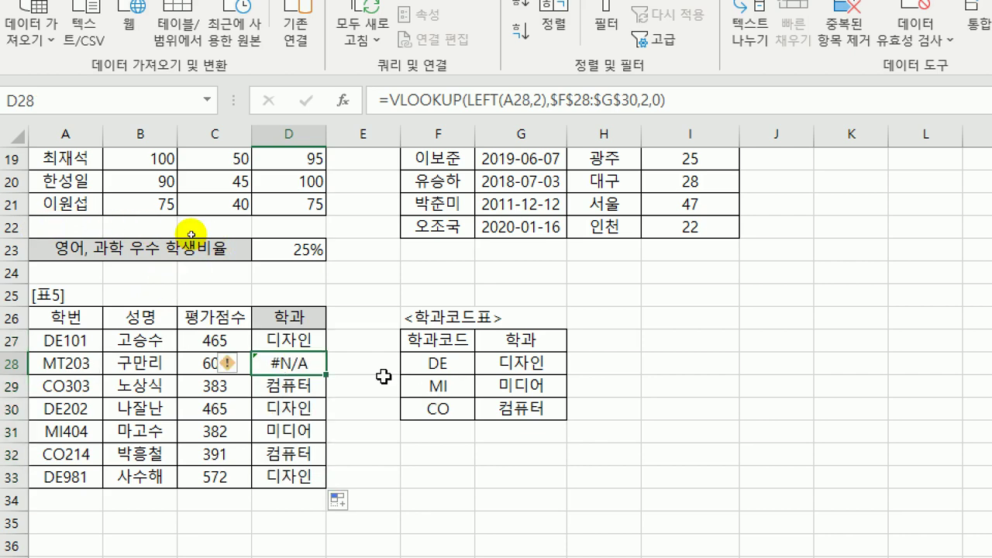
Nest the VLOOKUP formula in cell D27 inside an IFERROR function as its value argument.
click(280, 341)
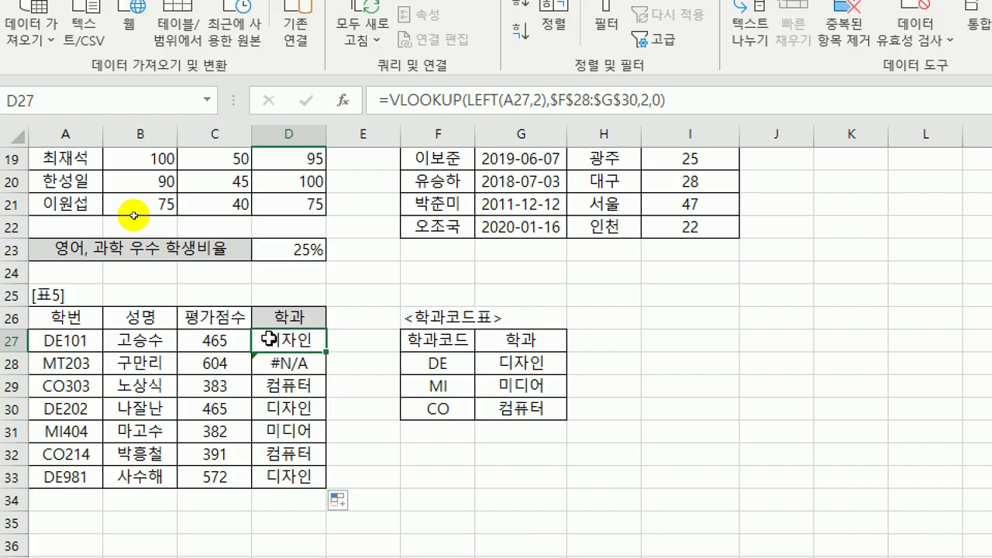
double_click(268, 341)
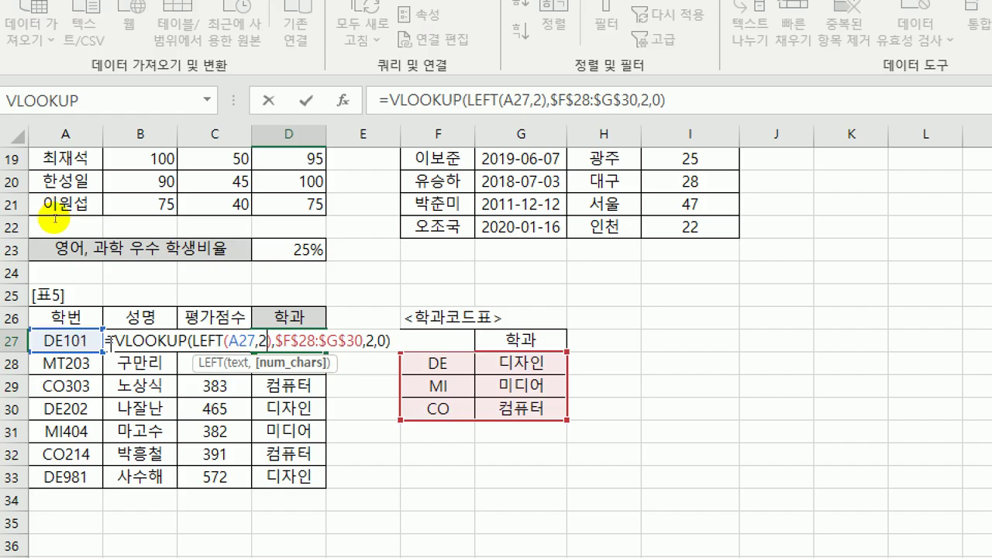
click(115, 341)
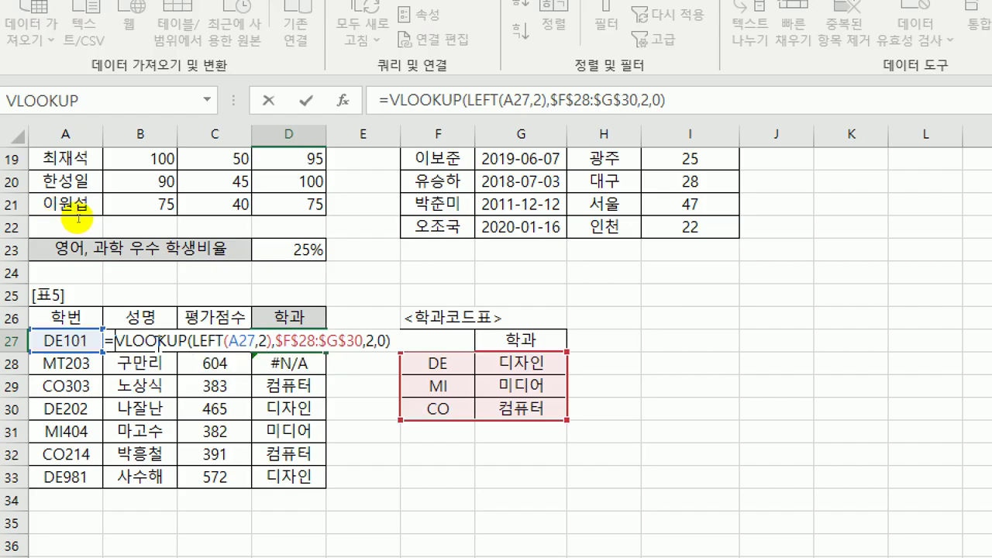
text(if)
key(Down)
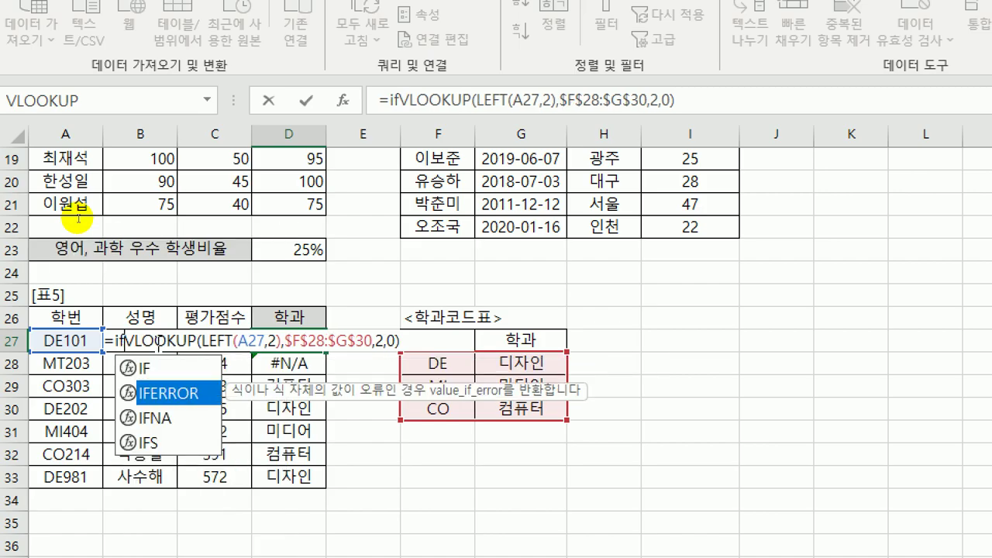
key(Tab)
key(End)
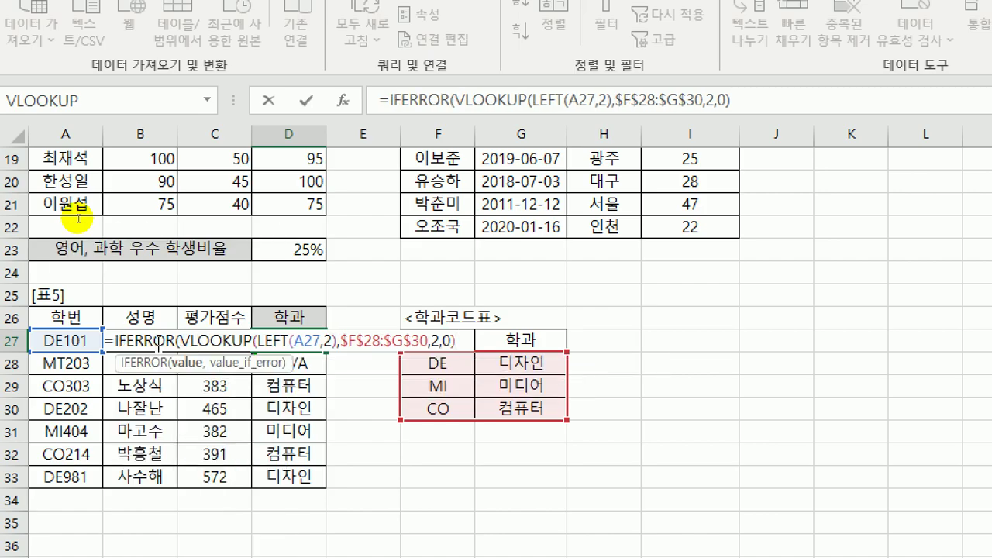
Complete the IFERROR formula in D27 with "코드오류" as the value_if_error text and commit it.
text(,)
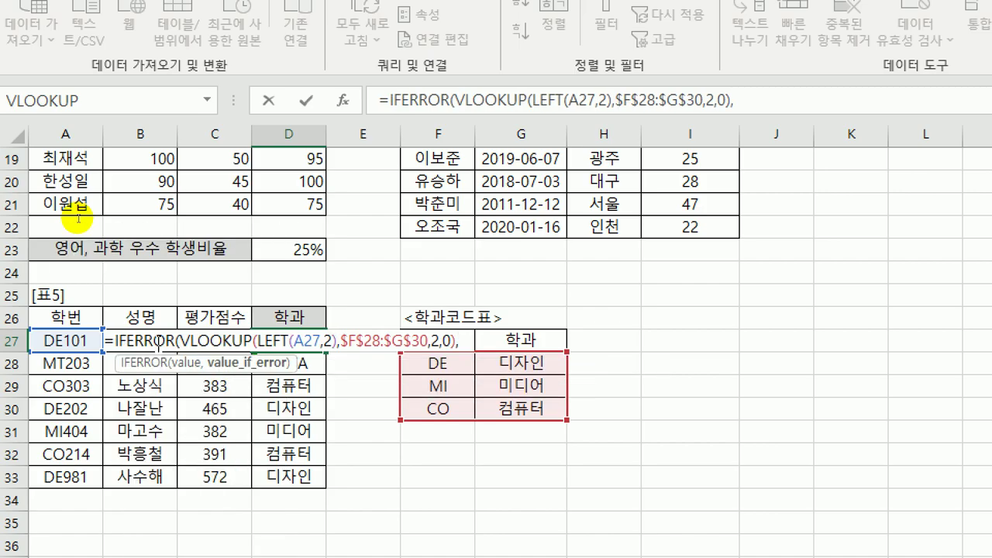
text(")
text(zh)
key(BackSpace)
key(BackSpace)
key(Hangul)
text(콤)
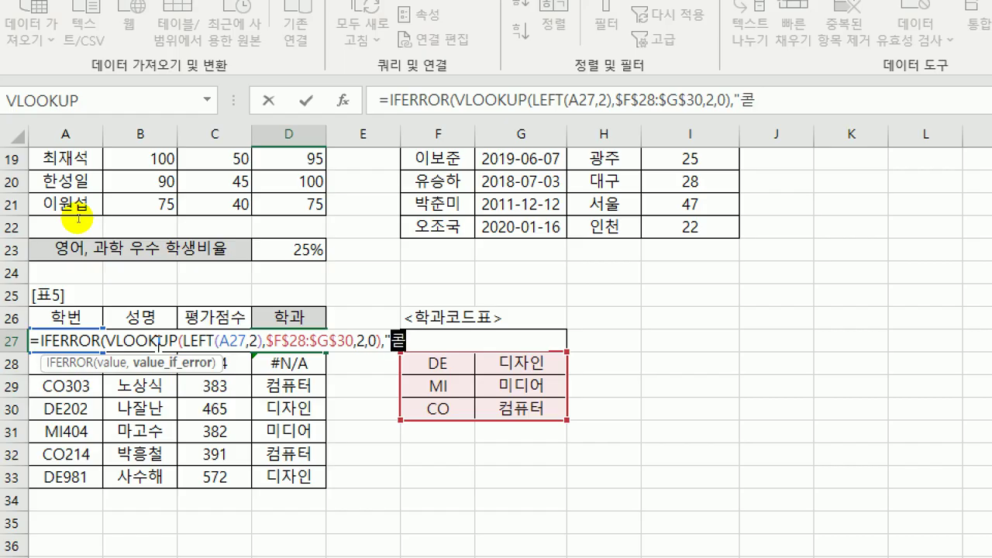
text(드오류")
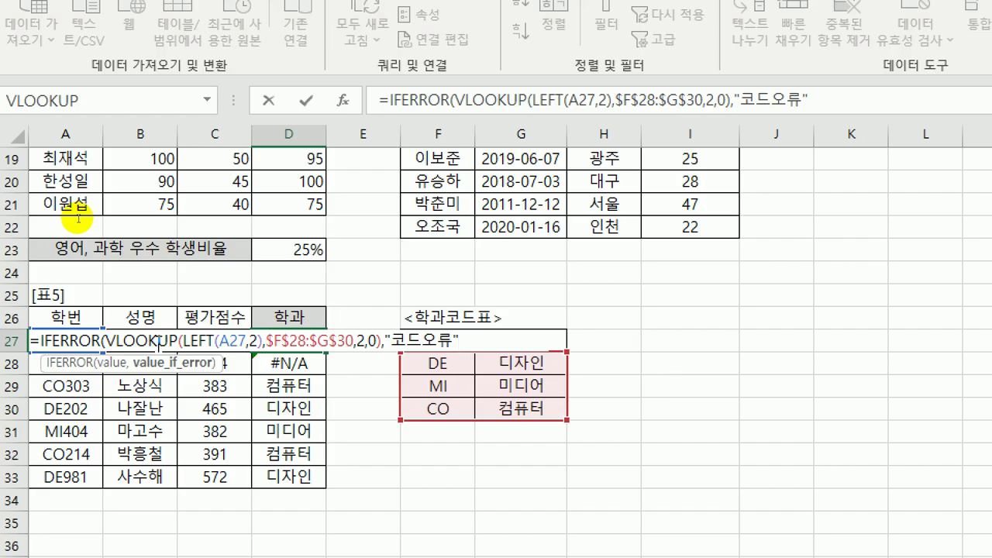
text())
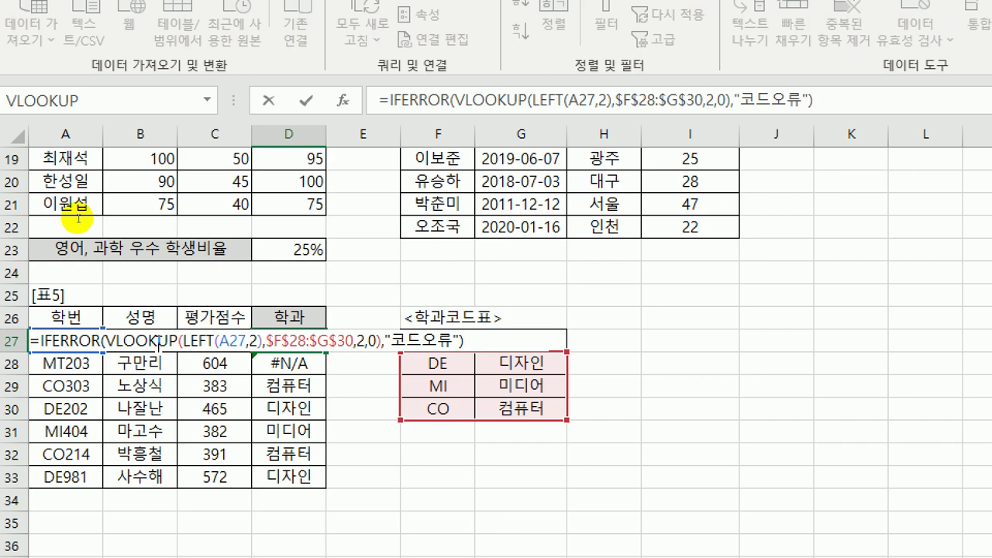
click(69, 338)
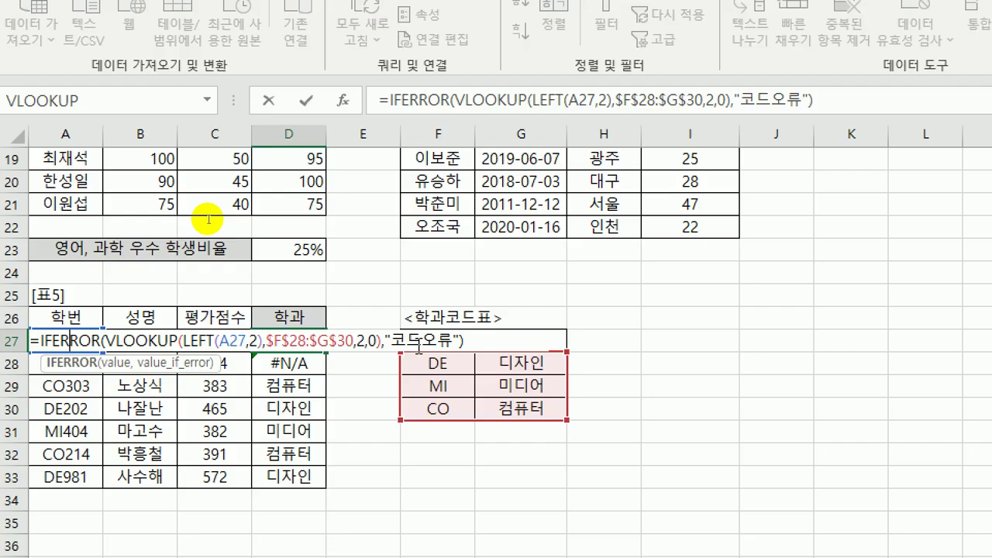
key(End)
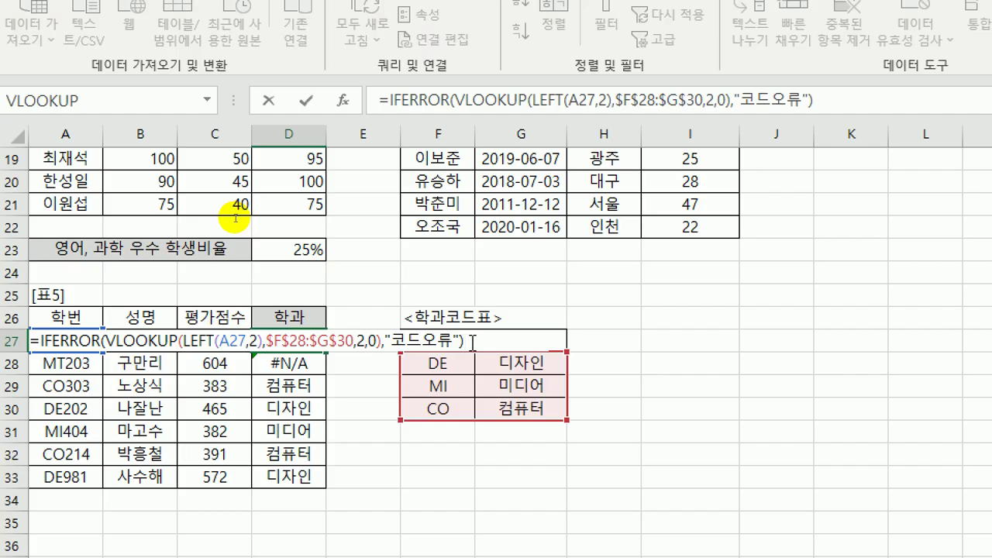
key(Return)
click(322, 341)
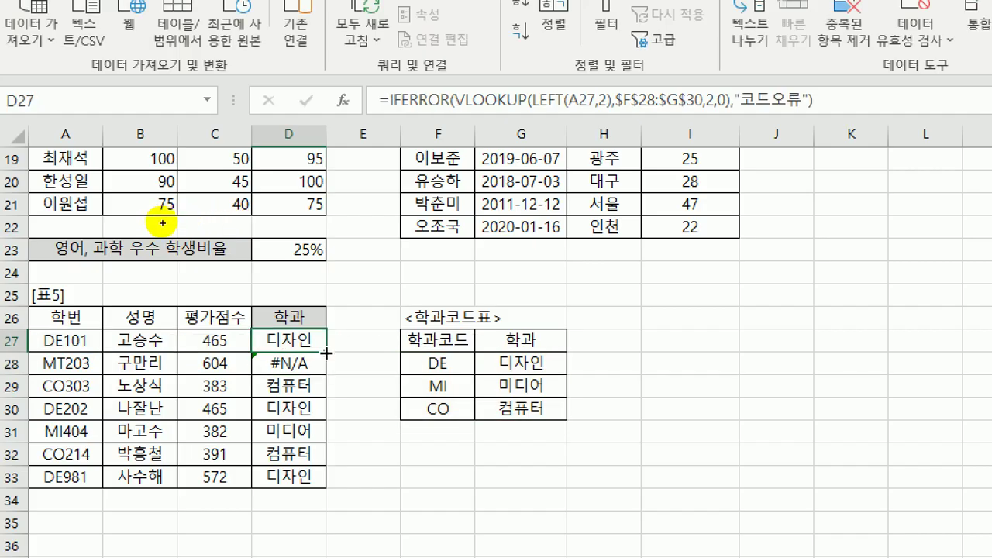
Fill the IFERROR formula from D27 down through D33 and check the formulas in D28 and D3.
drag(327, 377, 326, 482)
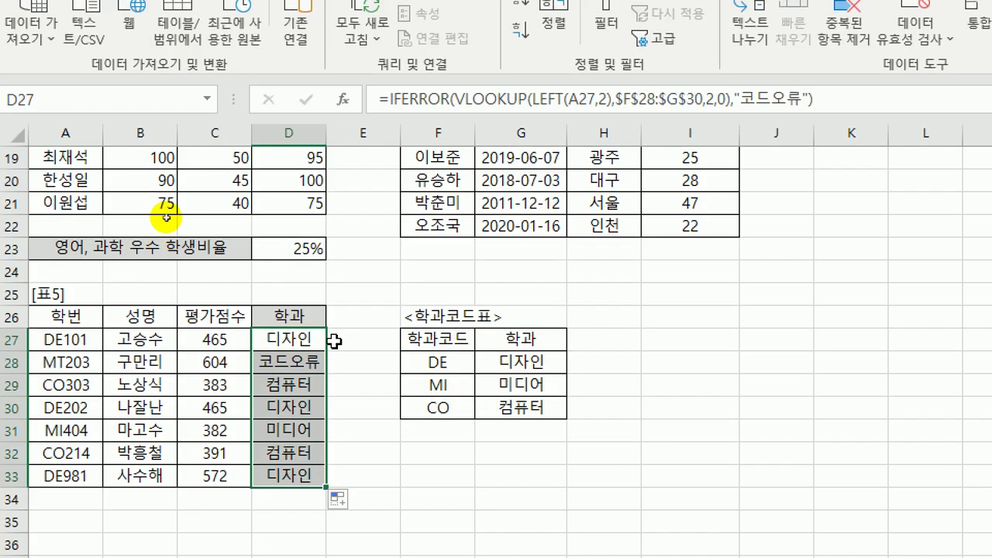
click(300, 358)
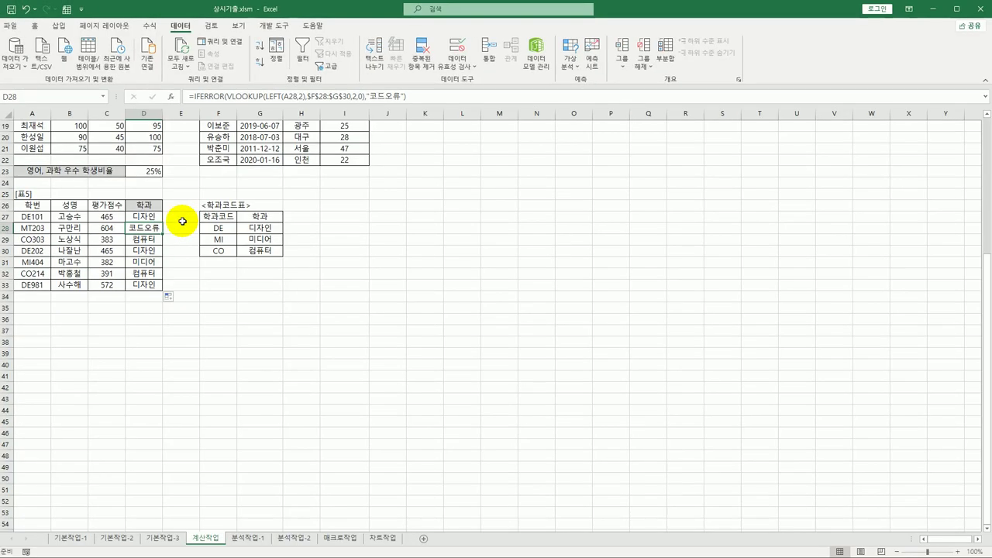
scroll(333, 232, up, 6)
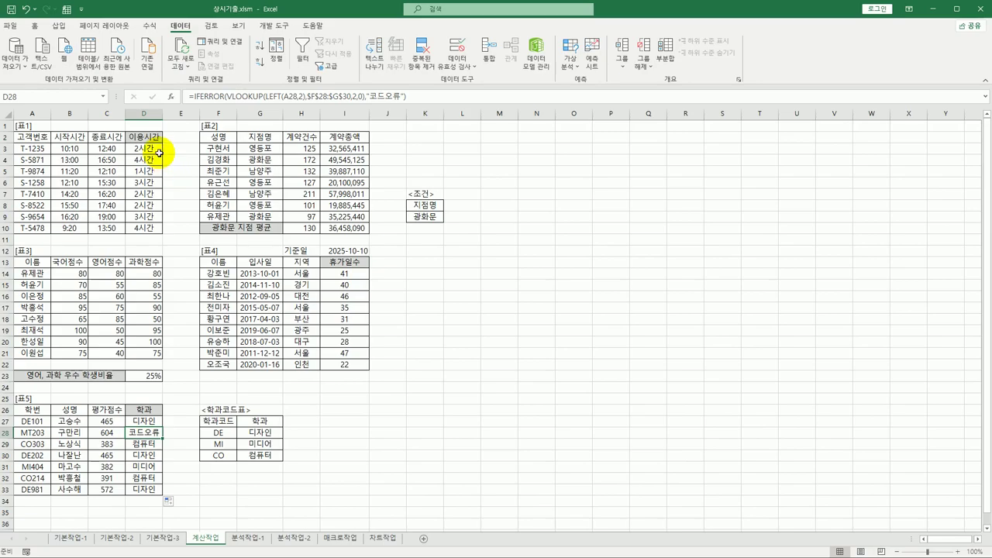
click(155, 150)
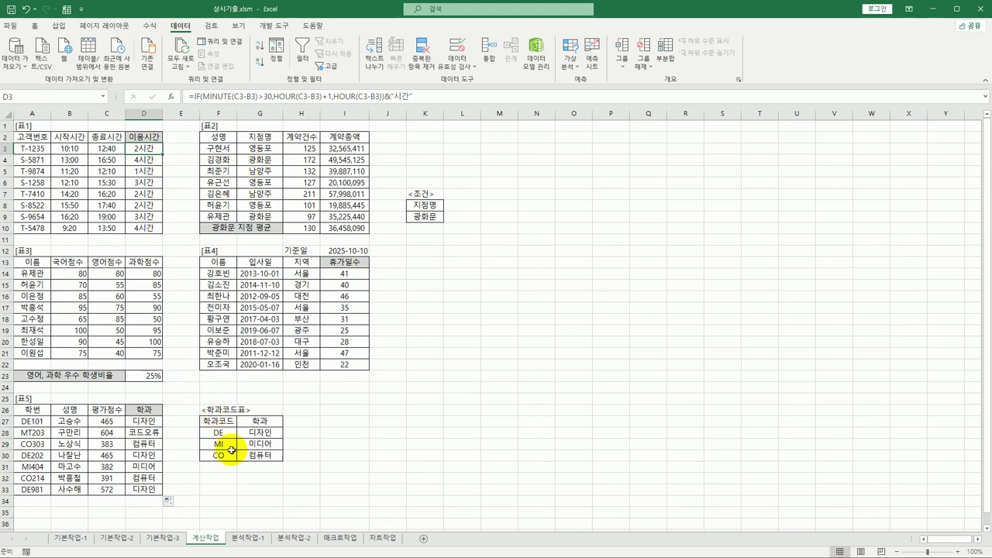
Open the 분석작업-1 sheet and examine the 구분 column and the A3:F15 range of the 전자제품 판매현황 table.
click(248, 538)
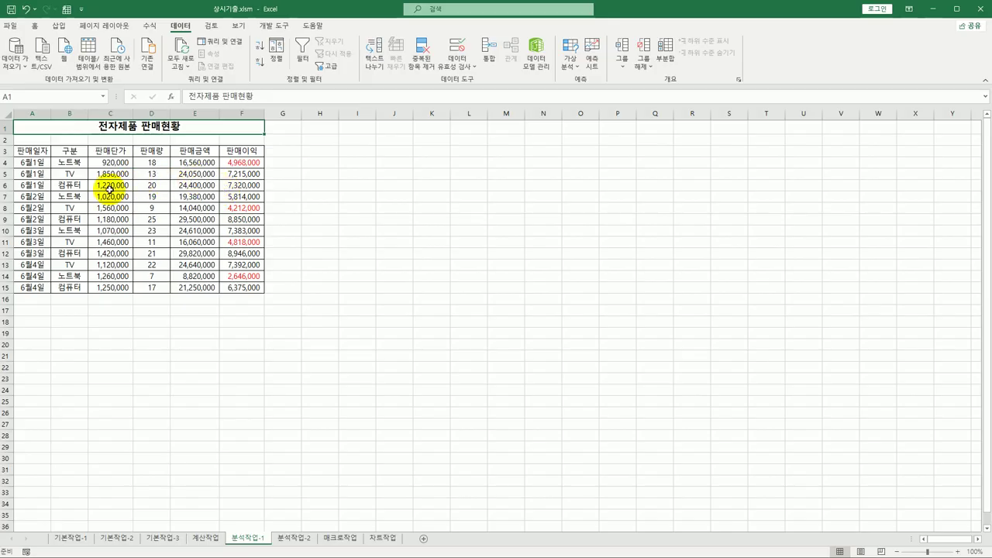
click(73, 162)
click(78, 176)
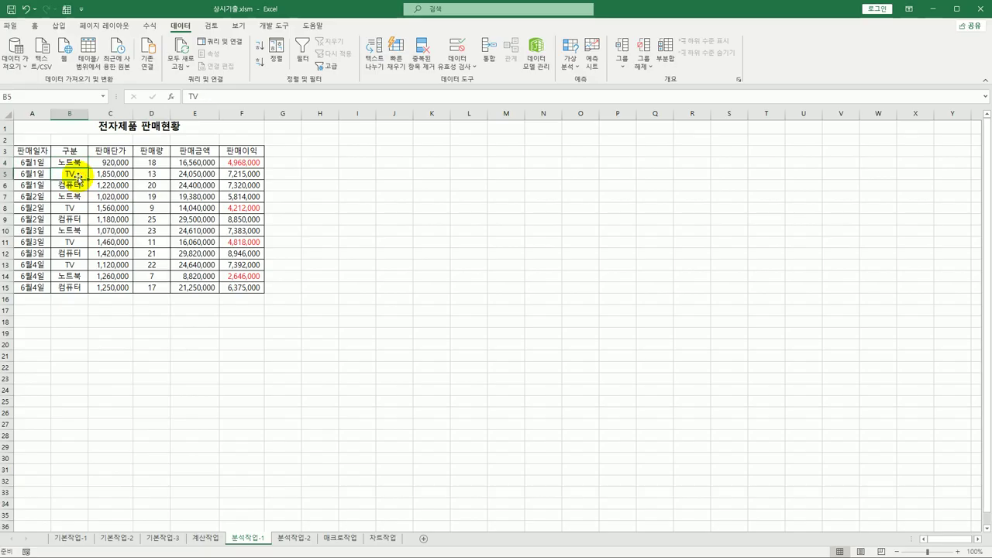
click(75, 184)
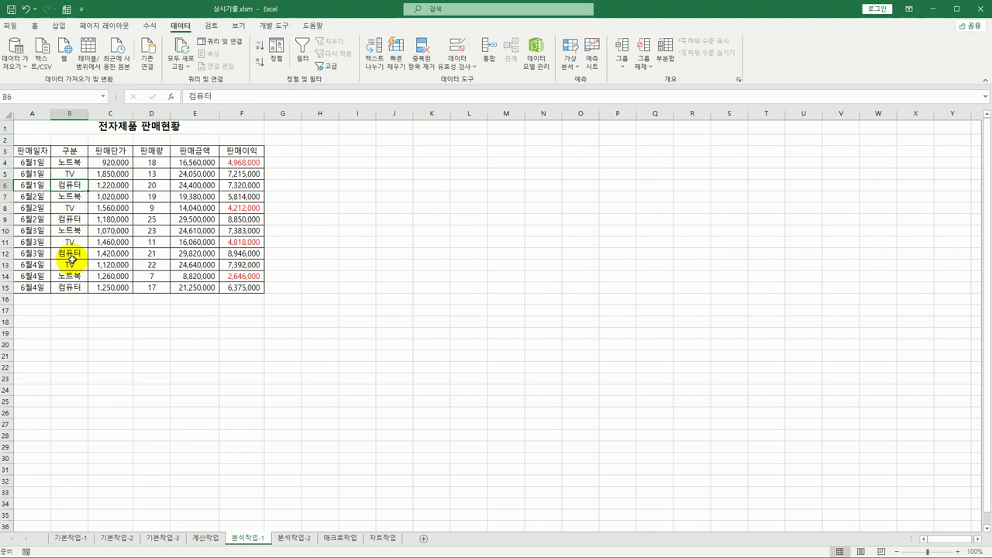
drag(71, 148, 72, 292)
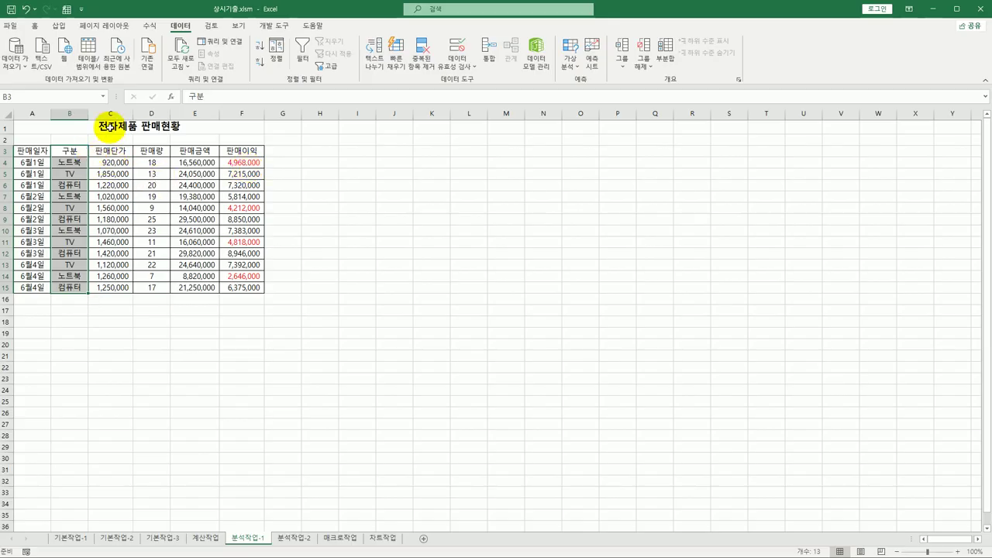
click(108, 127)
drag(56, 150, 242, 264)
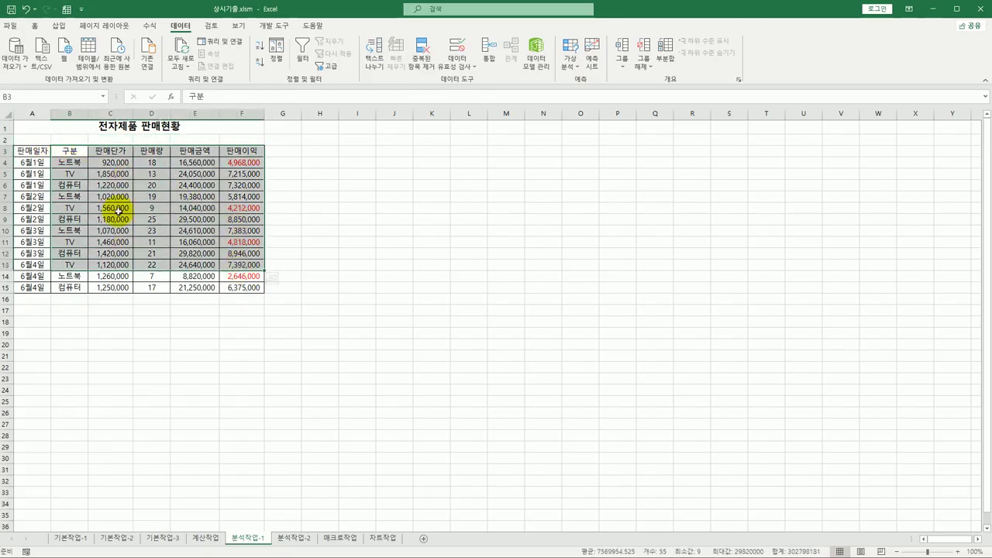
drag(31, 151, 232, 289)
click(236, 141)
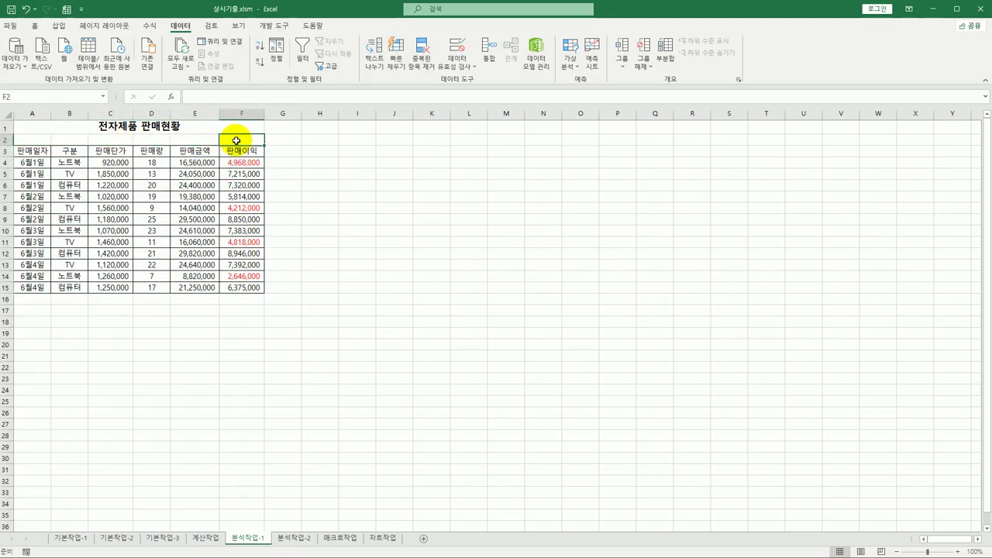
click(70, 173)
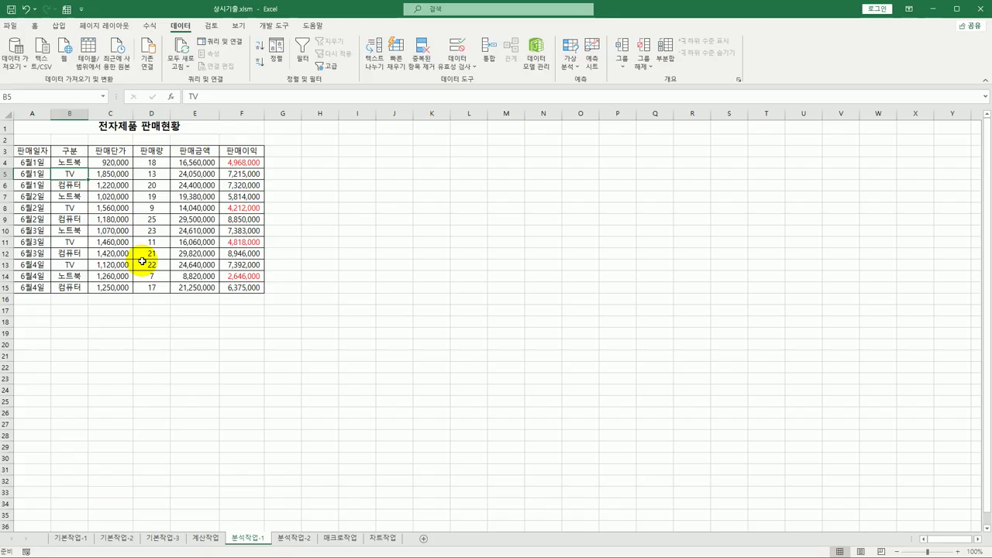
drag(33, 151, 230, 285)
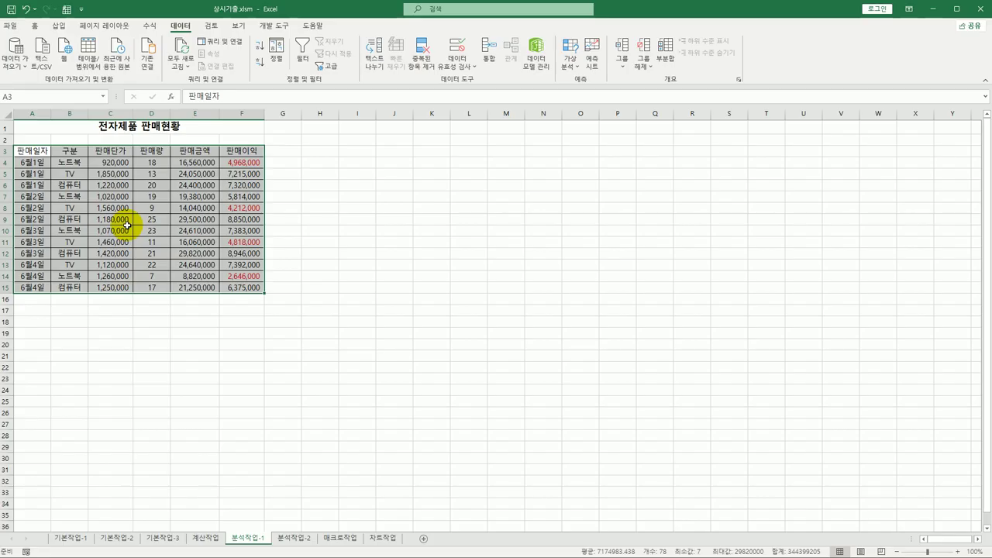
click(150, 185)
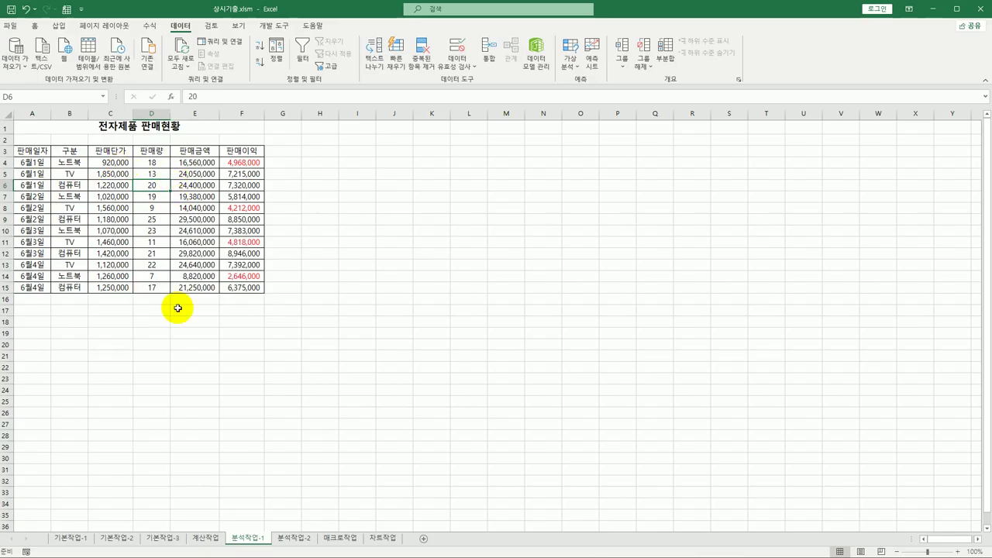
Start a custom sort of the 전자제품 판매현황 table with 구분 as the first sort column.
click(155, 206)
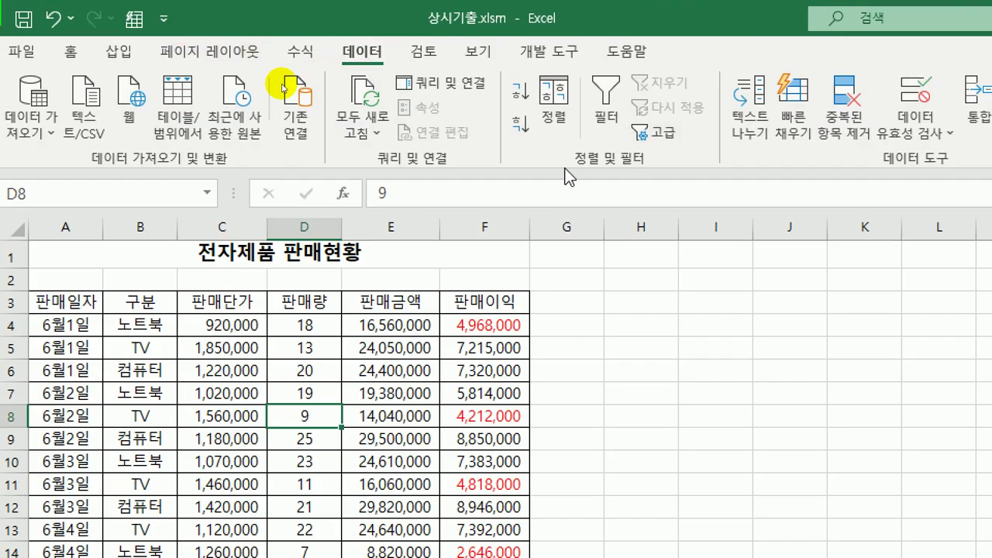
click(551, 105)
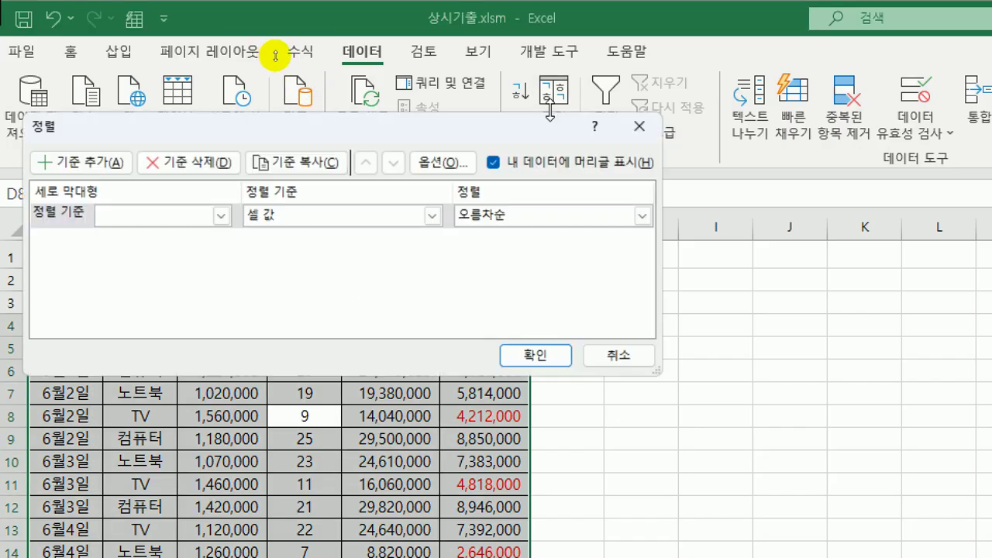
drag(464, 125, 680, 180)
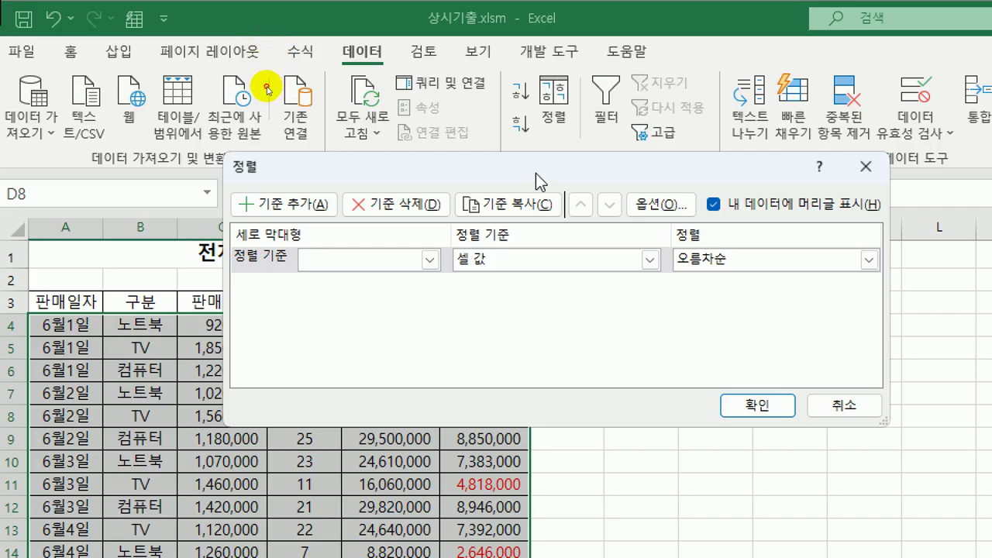
drag(538, 180, 493, 139)
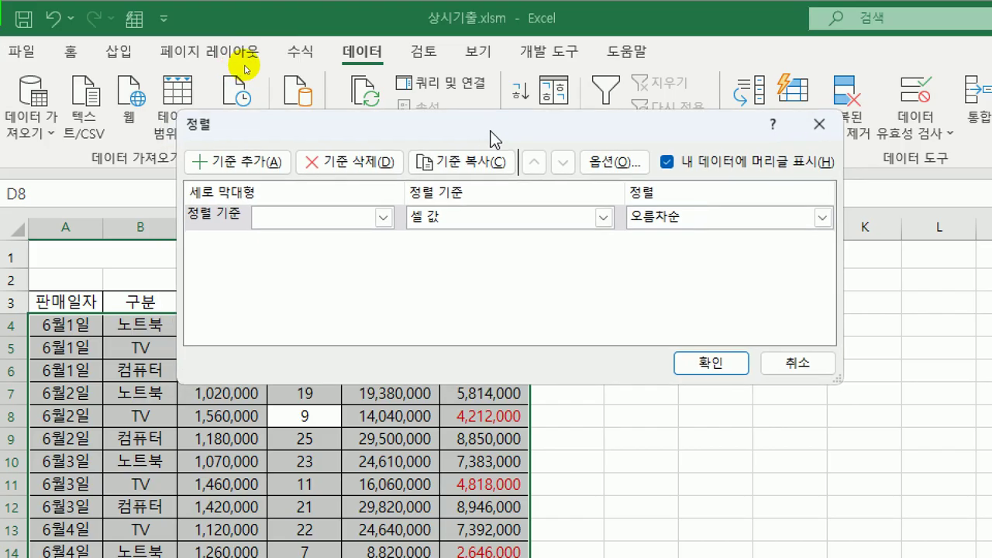
click(383, 218)
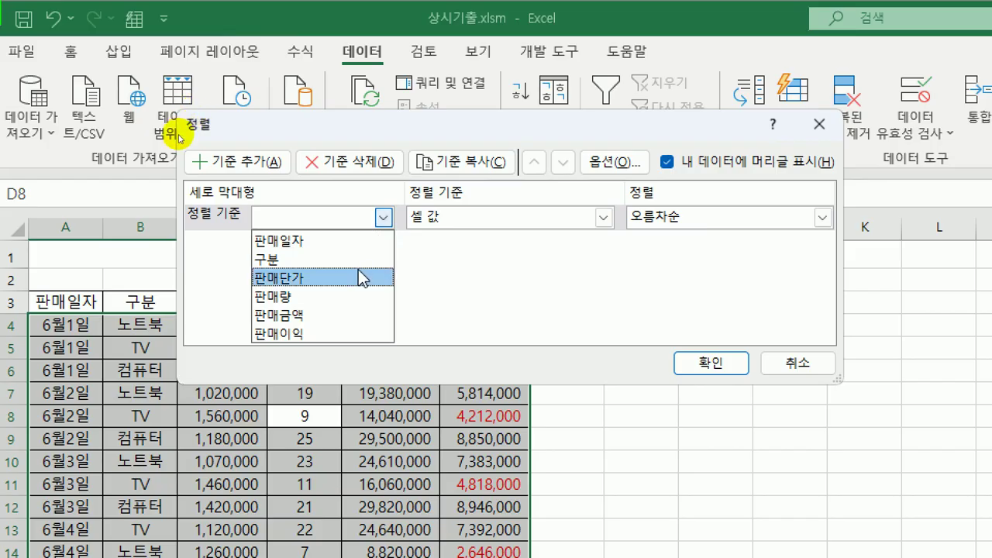
click(310, 259)
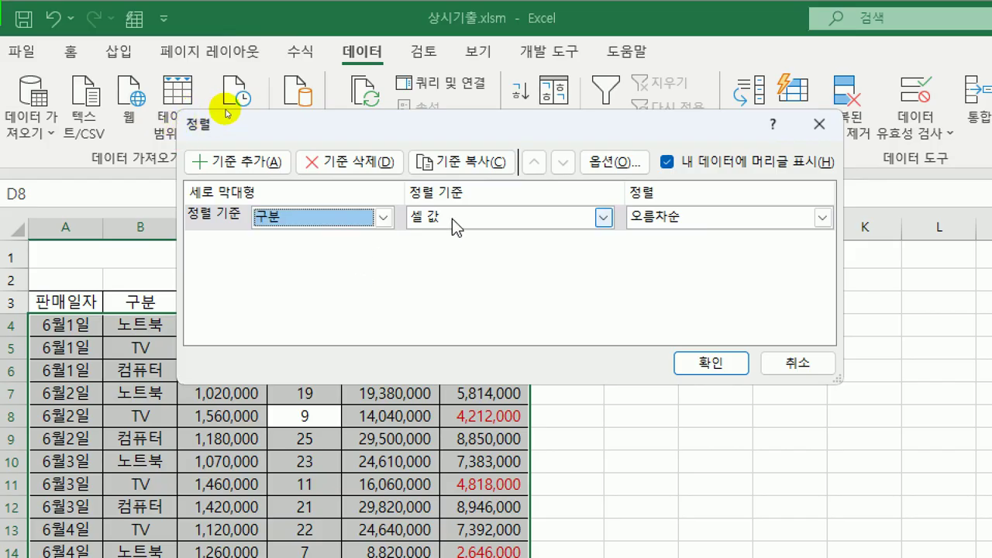
Create the custom list 노트북, TV, 컴퓨터 and use it as the sort order for 구분.
click(734, 217)
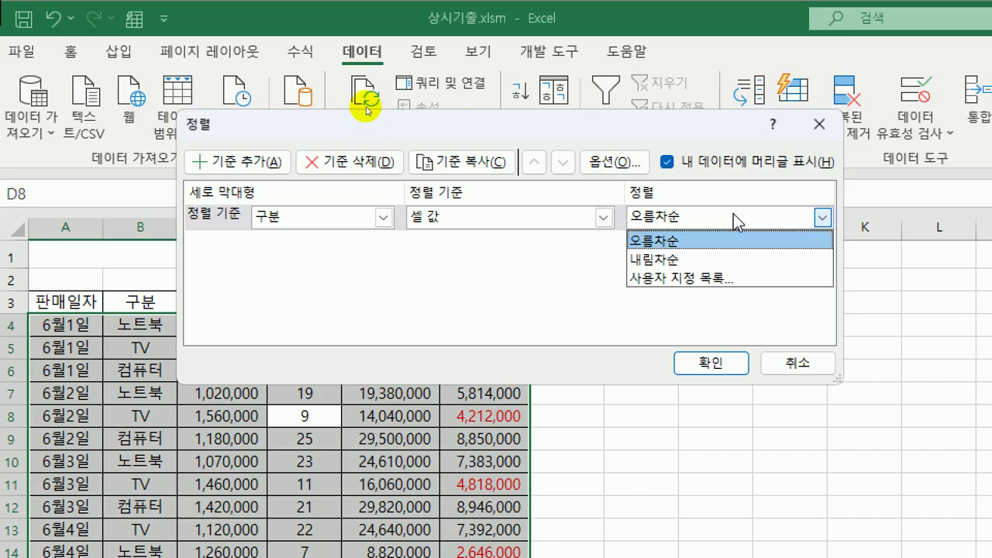
click(726, 277)
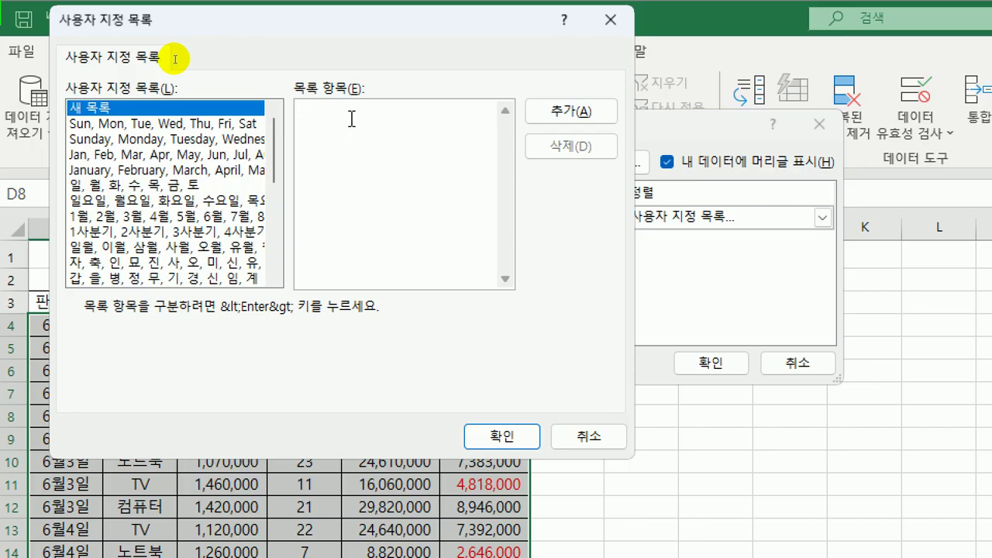
text(노트북)
key(Return)
text(TV )
text(컴퓨터)
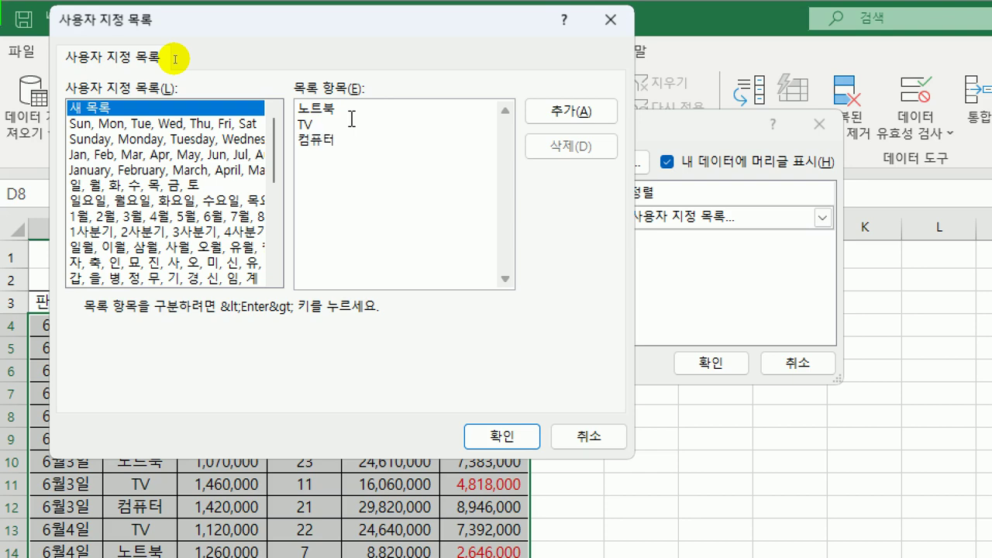
click(572, 118)
drag(275, 151, 287, 231)
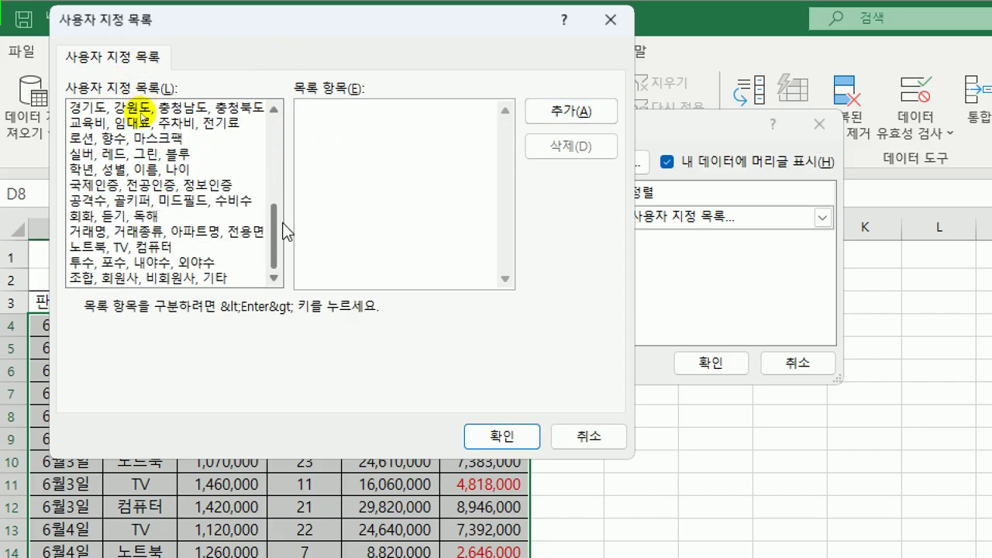
click(164, 248)
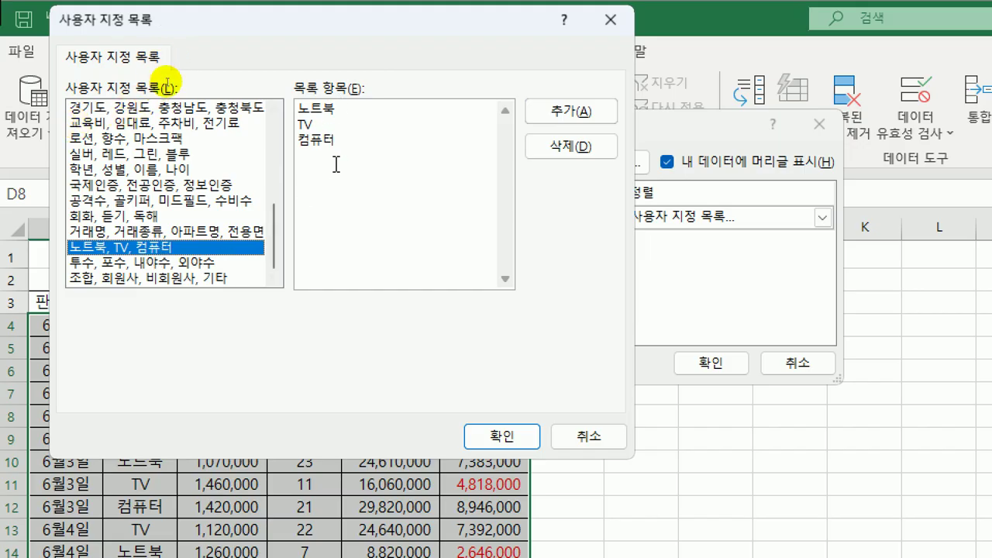
click(474, 435)
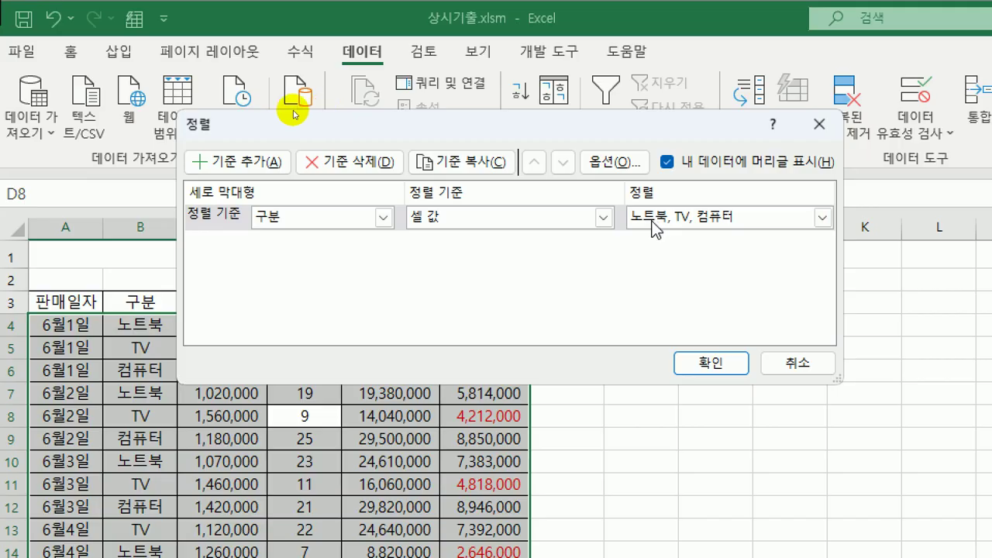
Add a second sort level on 판매이익 by 글꼴 색, with red RGB(255, 0, 0) and 위에 표시.
click(225, 161)
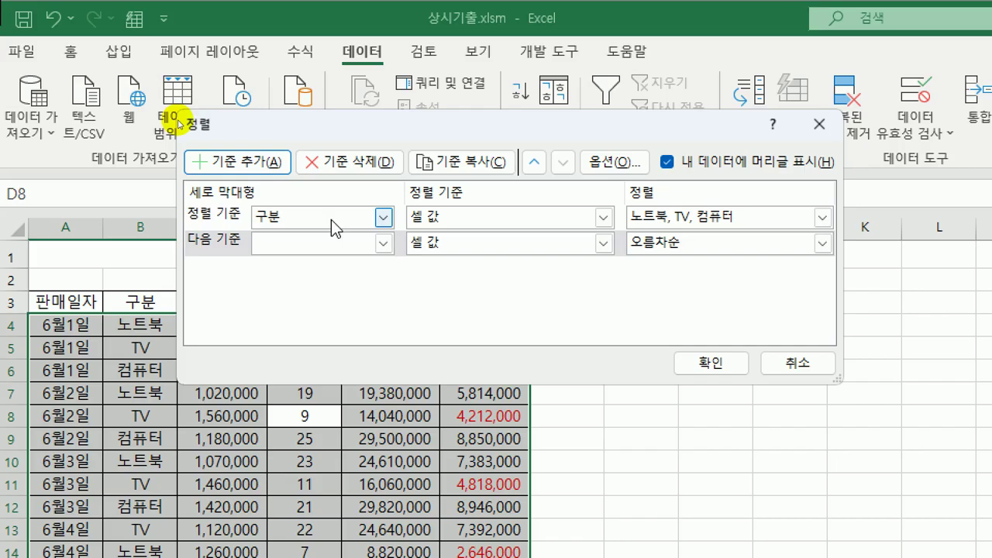
click(382, 244)
click(369, 358)
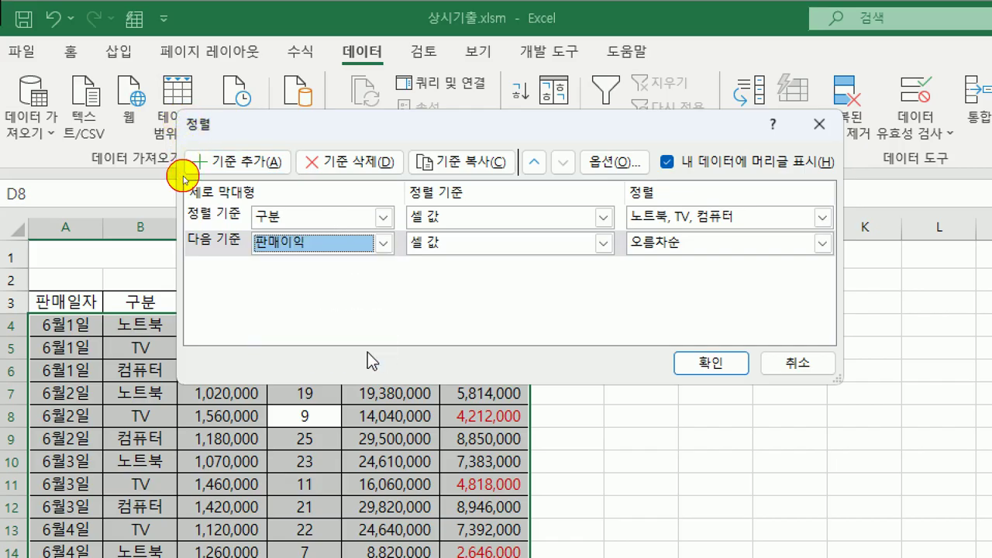
click(581, 243)
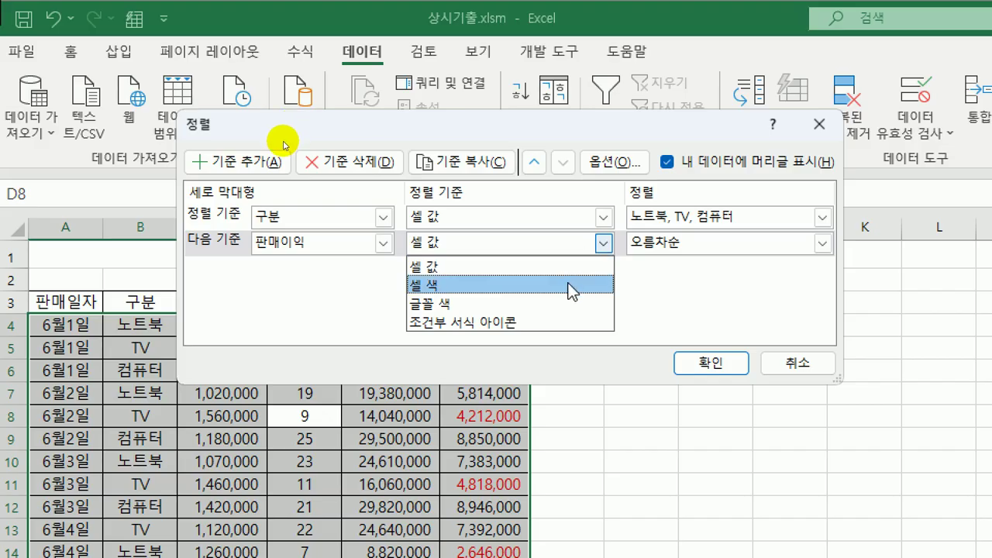
click(573, 305)
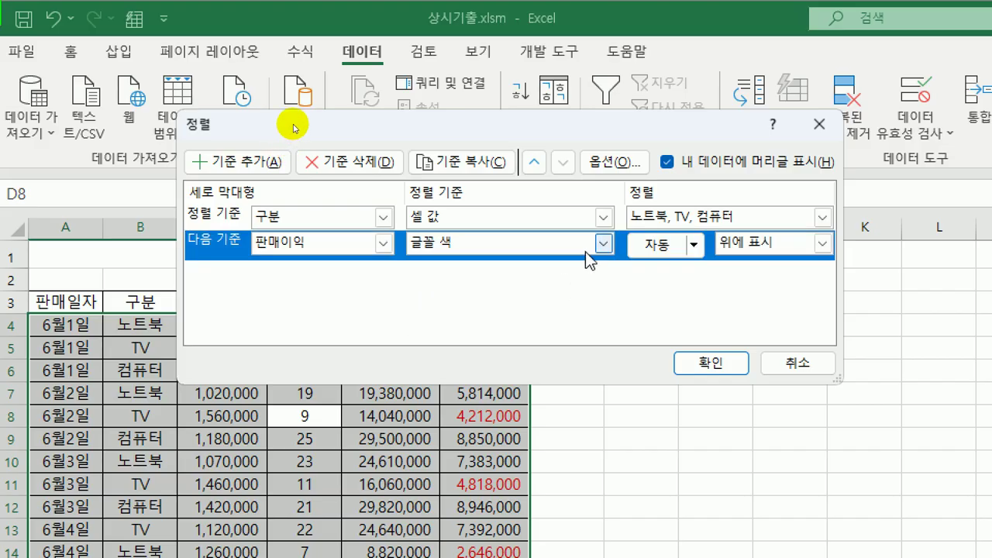
click(693, 245)
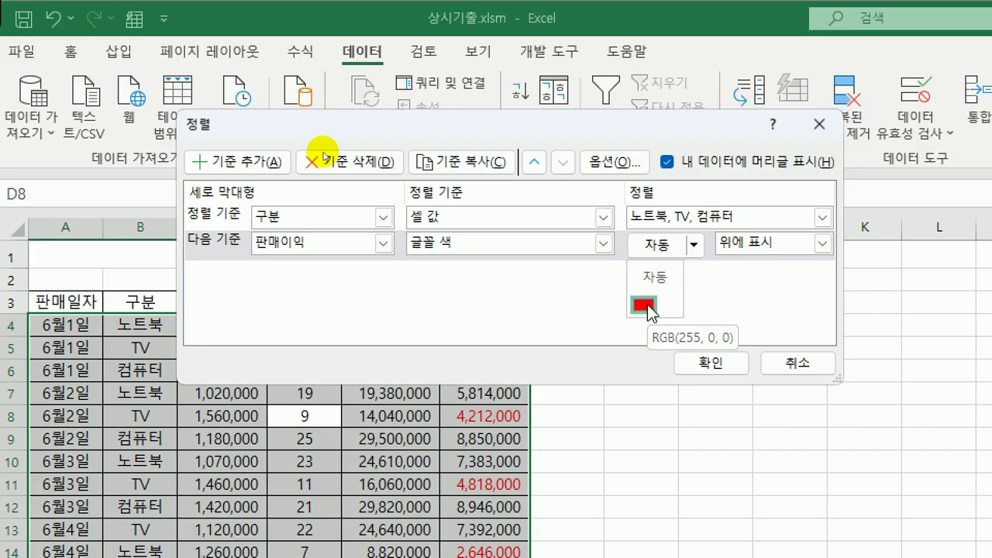
click(646, 306)
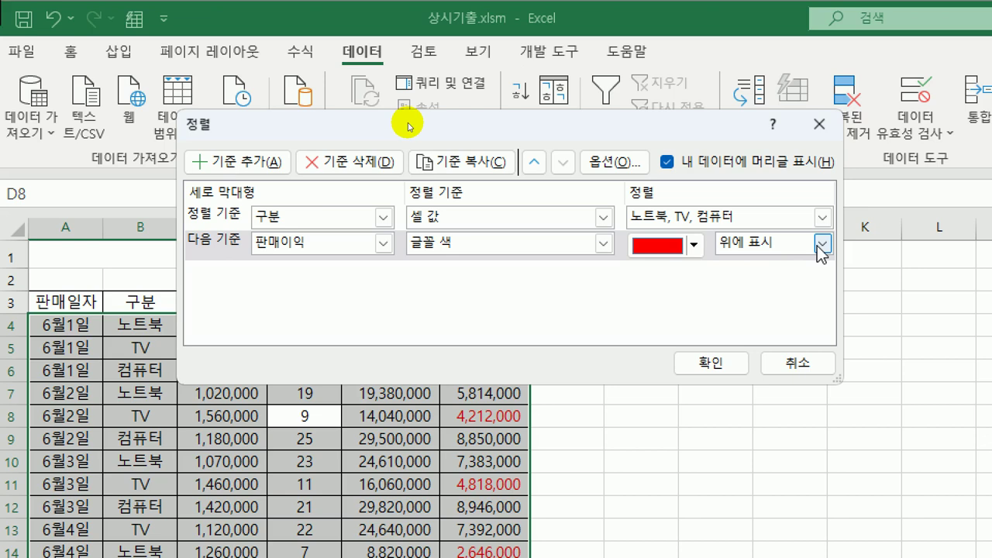
Apply the two-level sort to the table and check the order of the 구분 and 판매이익 columns.
click(711, 362)
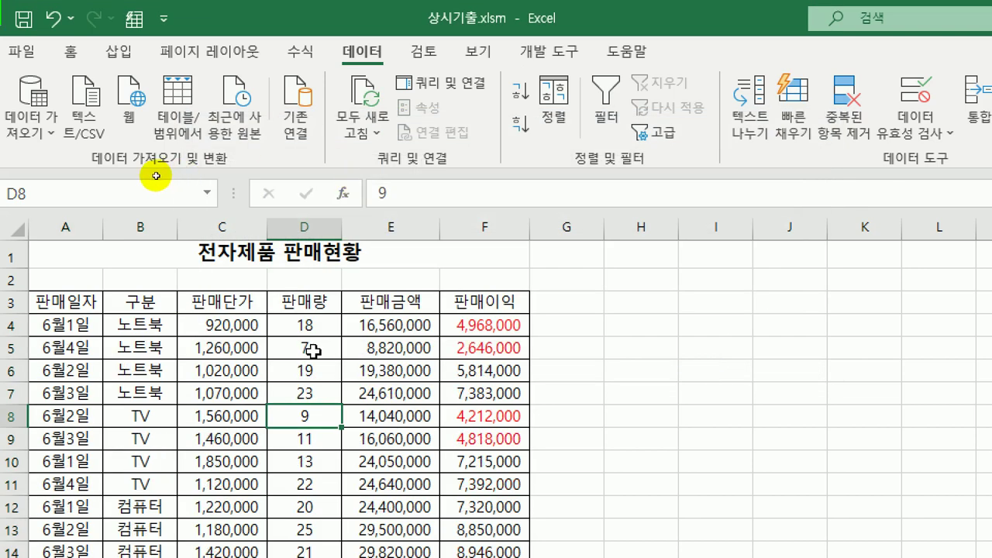
click(147, 325)
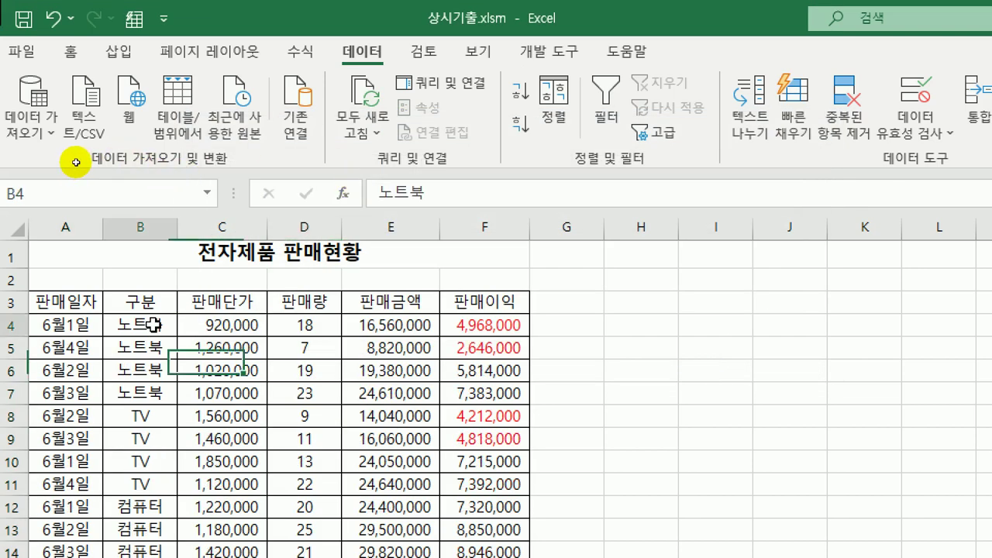
scroll(159, 337, down, 3)
scroll(167, 388, up, 3)
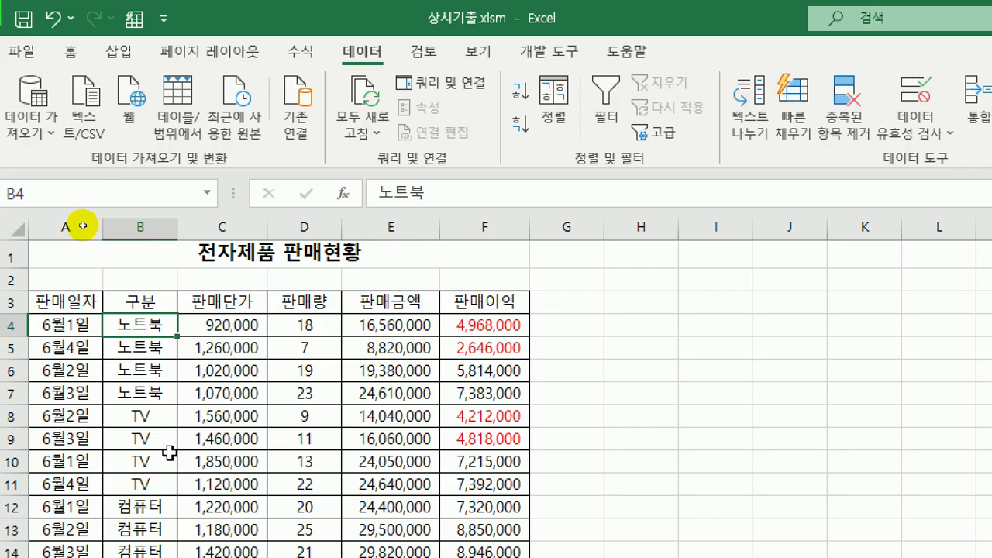
click(480, 324)
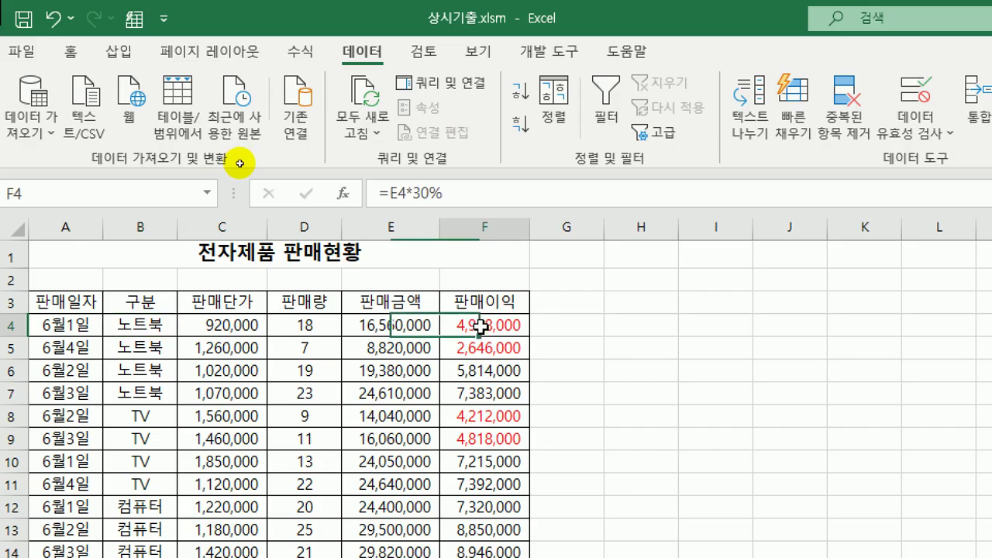
Check the red 판매이익 values within the sorted 노트북 and TV groups.
click(482, 347)
click(486, 419)
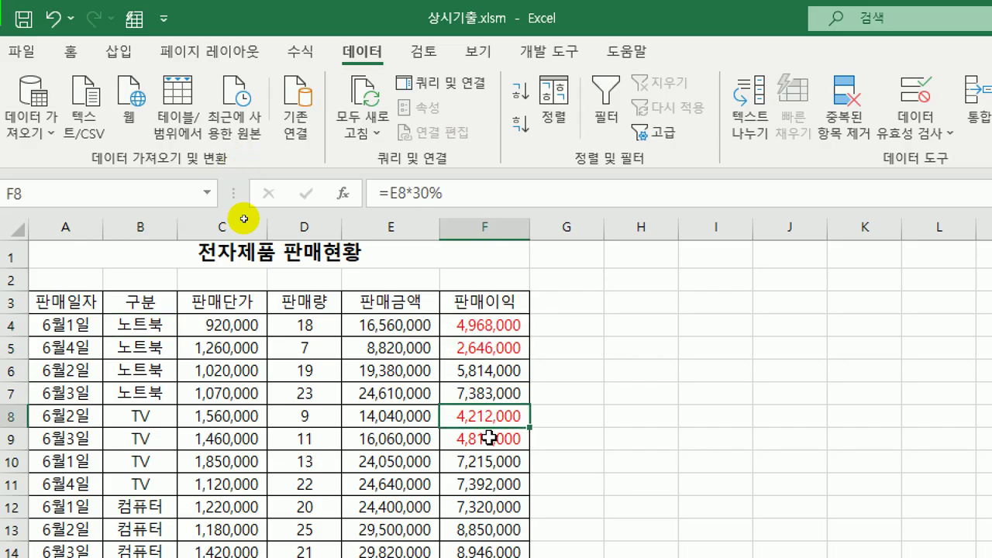
click(489, 438)
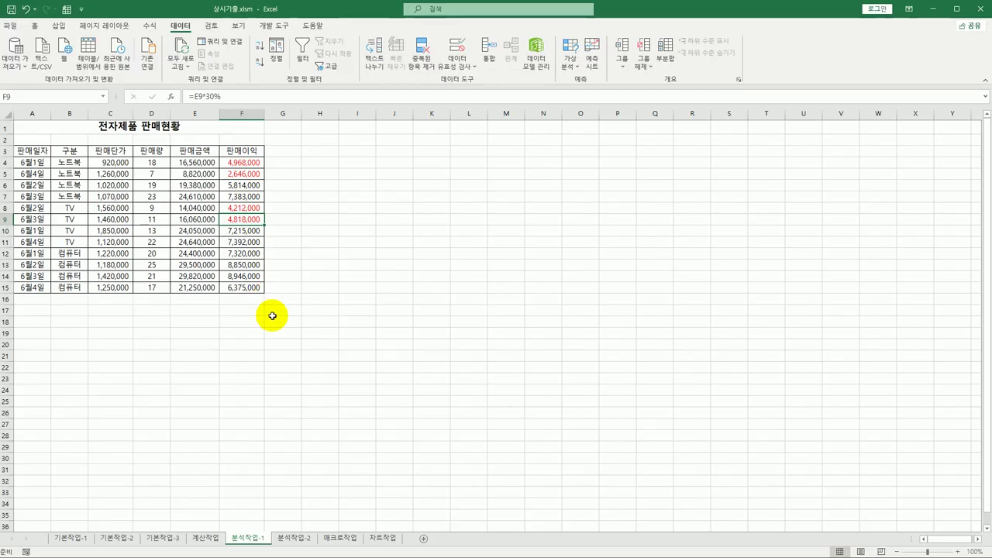
On the 분석작업-2 sheet, define the name 일반 for cell B12.
click(294, 537)
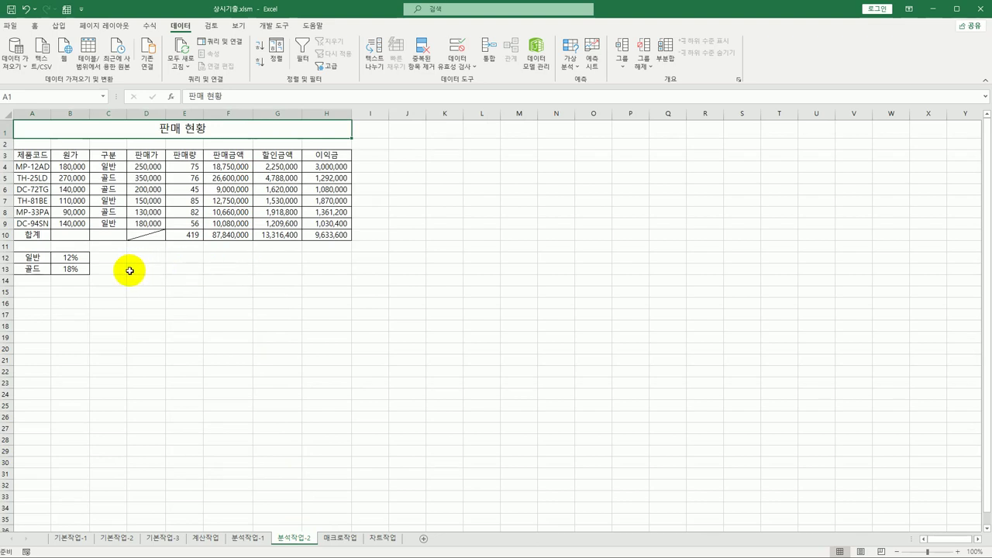
click(82, 259)
click(82, 269)
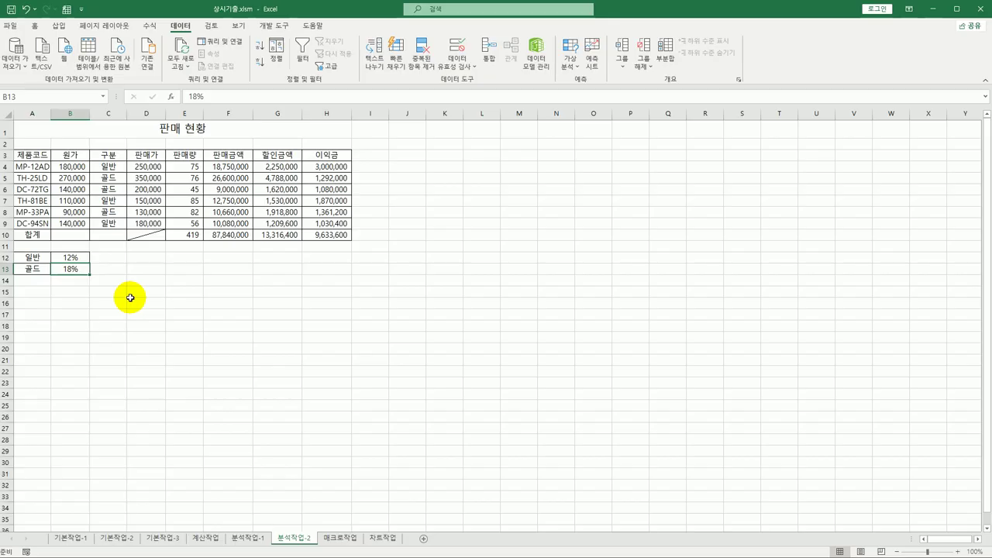
click(328, 232)
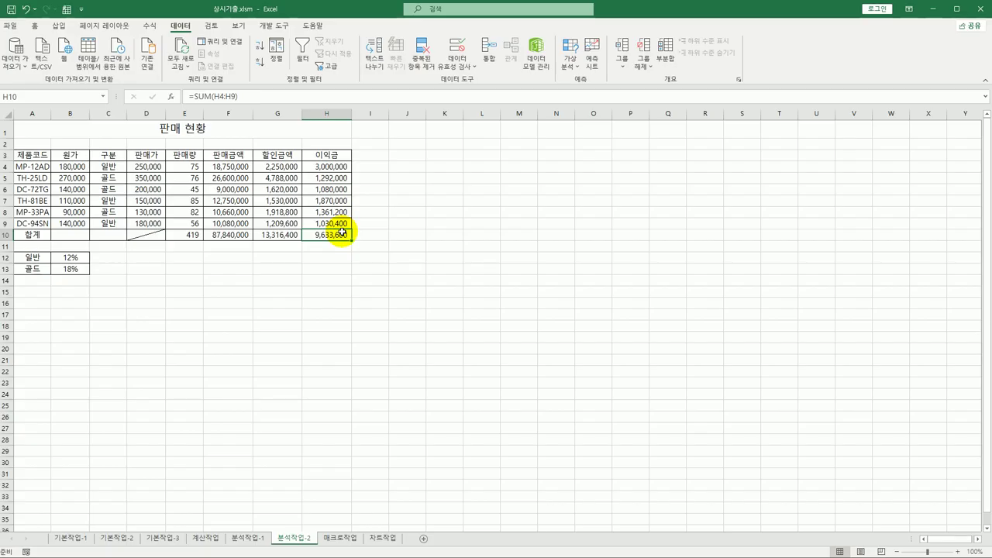
click(78, 261)
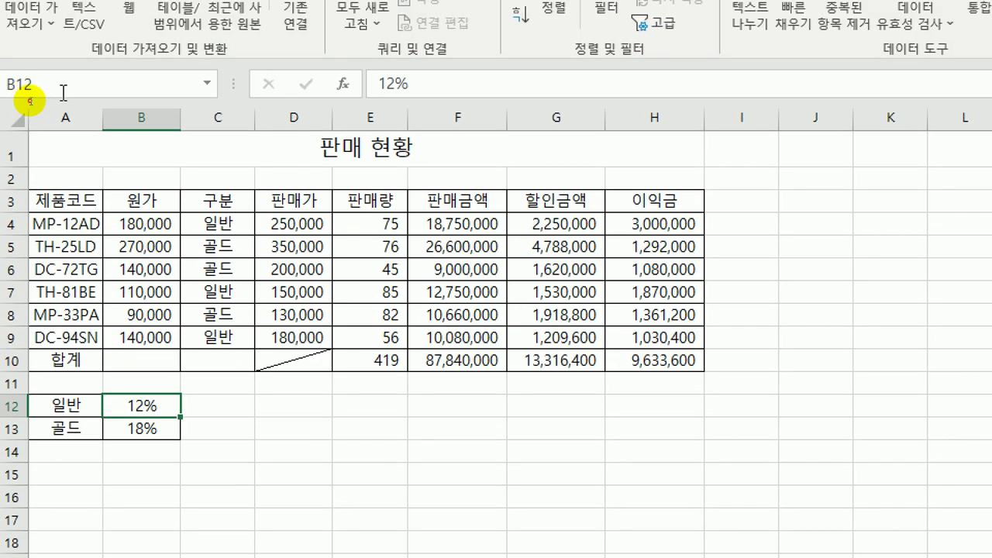
click(47, 40)
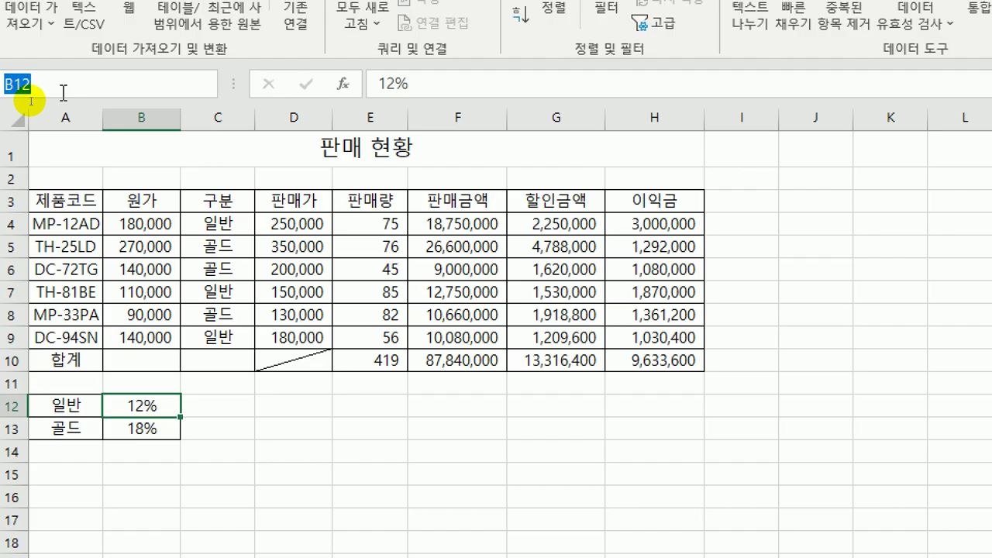
text(일반)
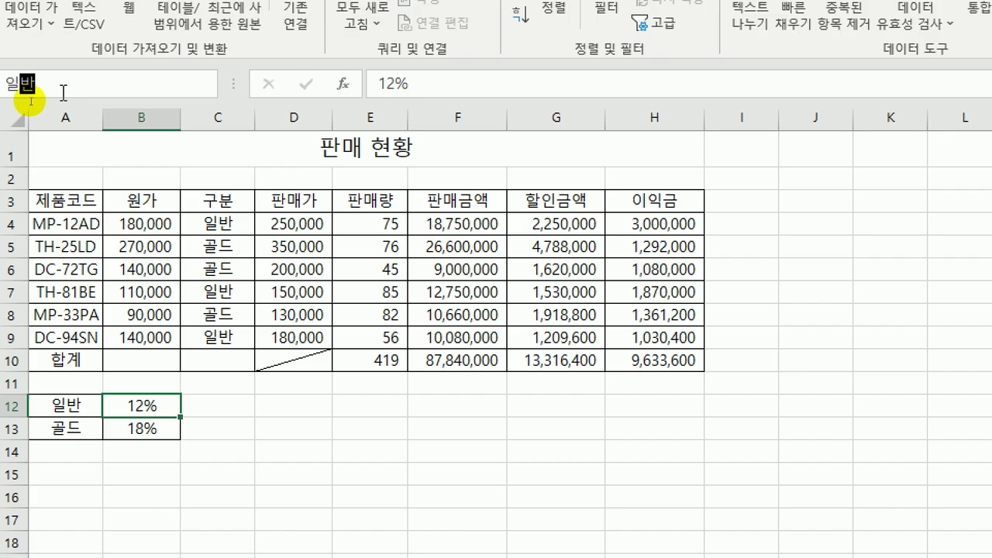
key(Return)
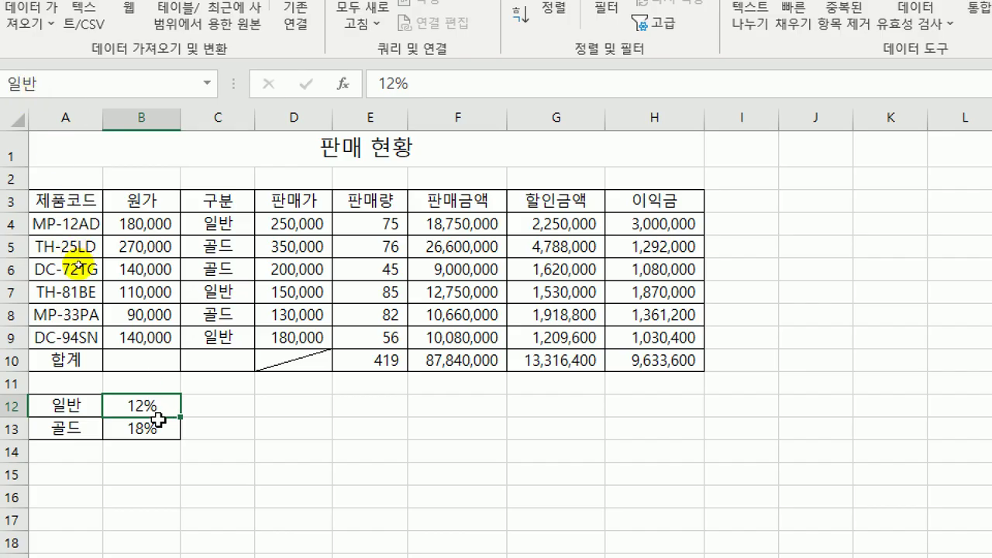
Define the name 골드 for cell B13.
click(158, 427)
click(93, 80)
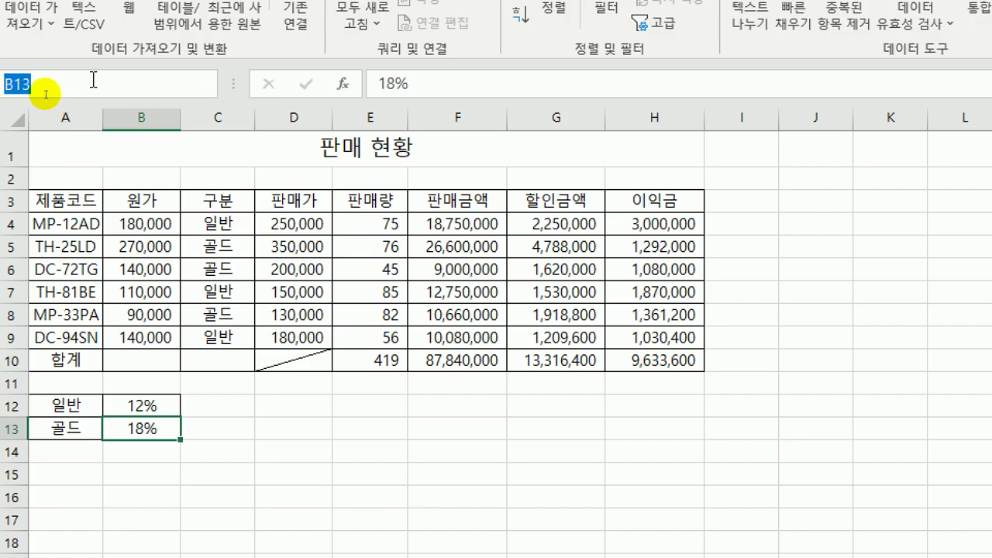
text(골드)
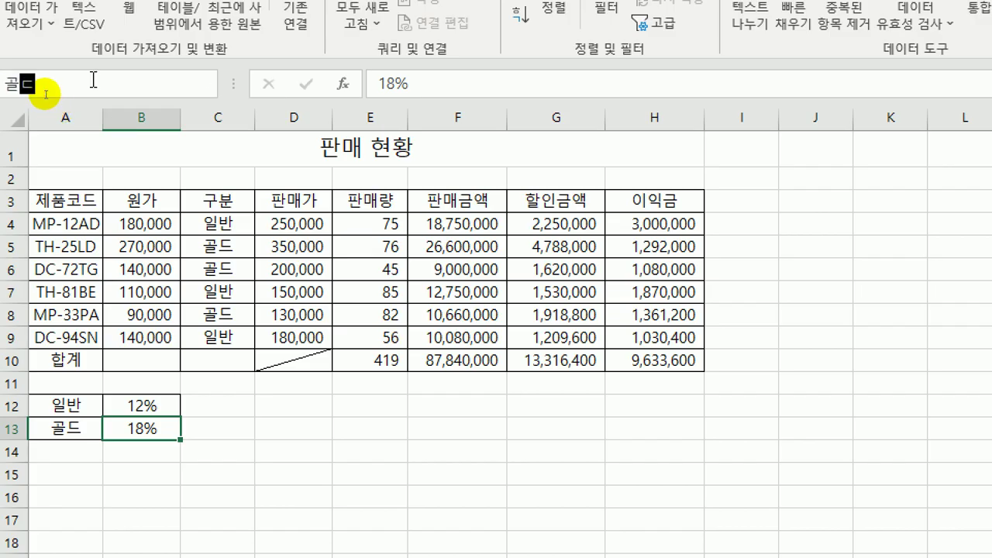
key(Return)
Define the name 판매이익합계 for the 이익금 total in cell H10.
click(657, 361)
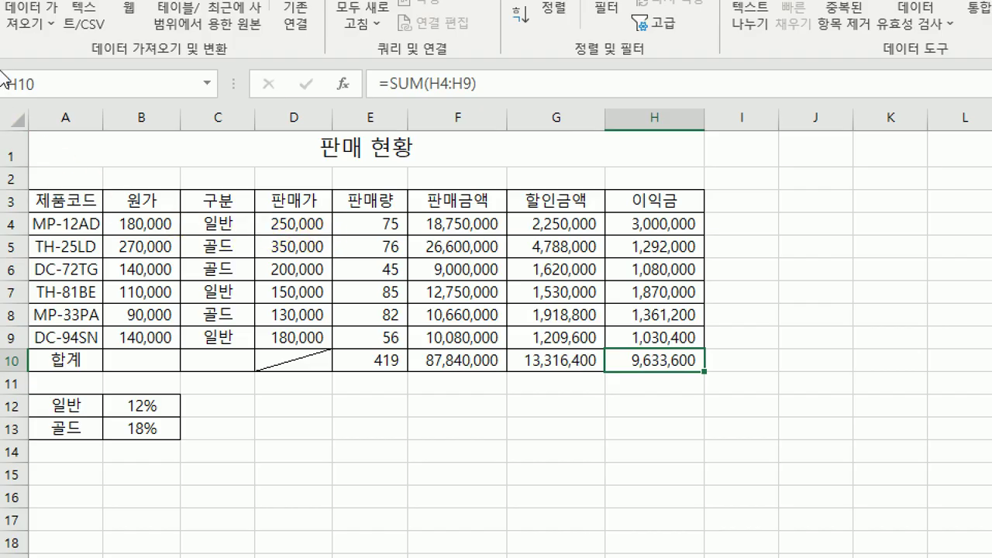
click(23, 87)
text(판)
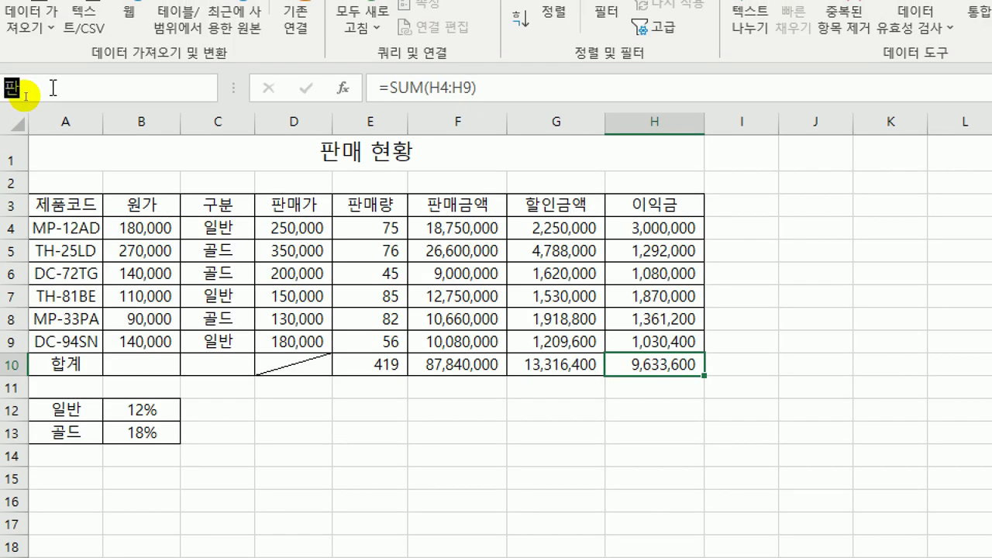
text(매잉익합ㄱ)
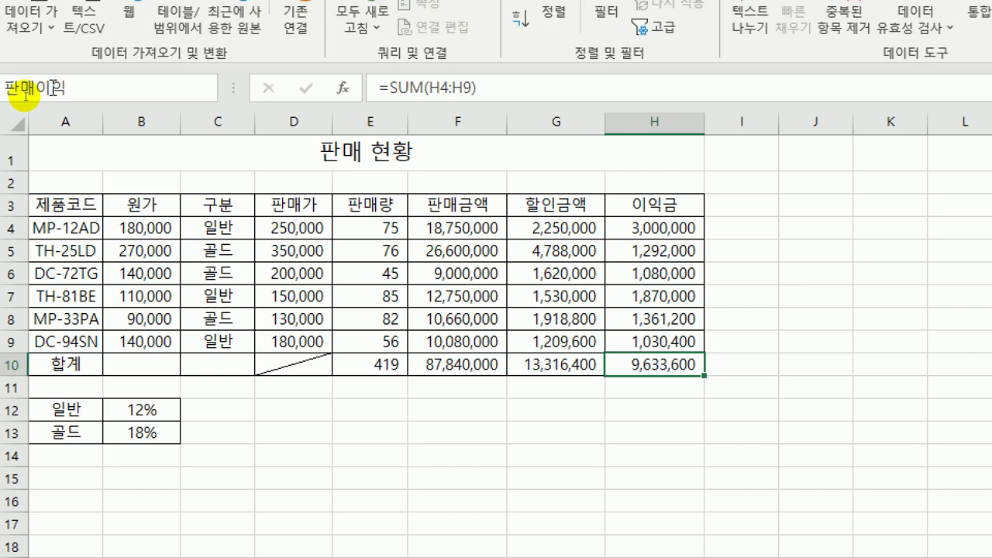
text(ㅖ)
key(Return)
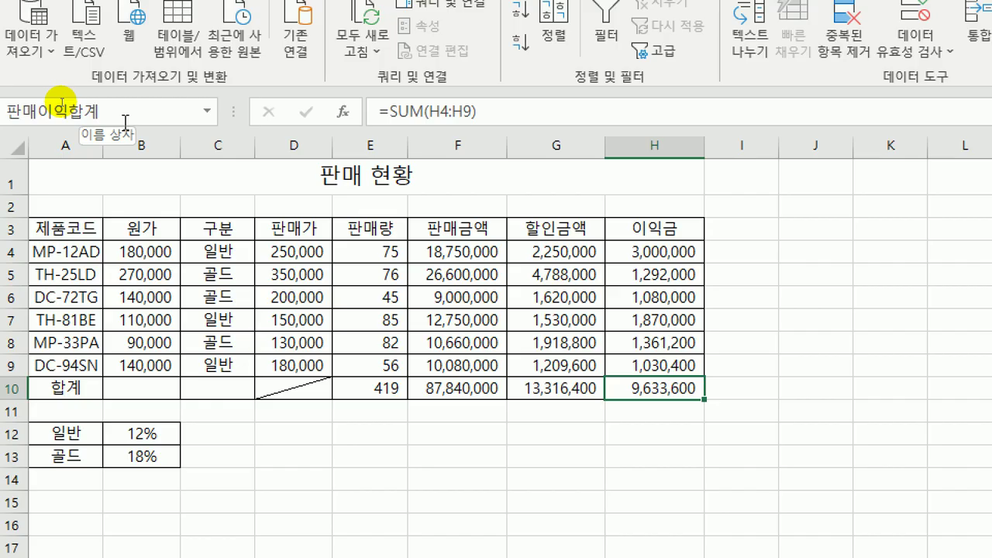
Check the name of cell H10 and try to remove it by erasing its text.
click(658, 365)
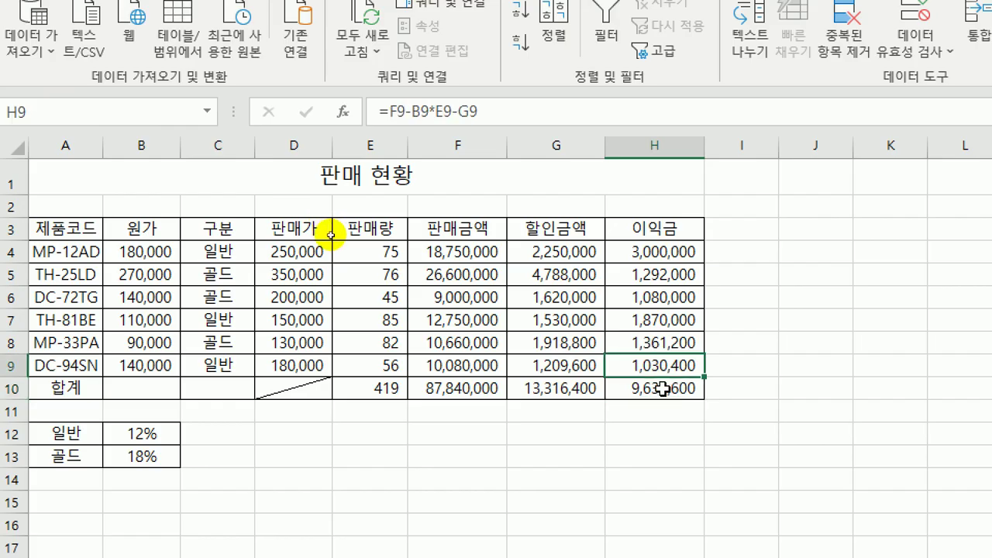
click(663, 388)
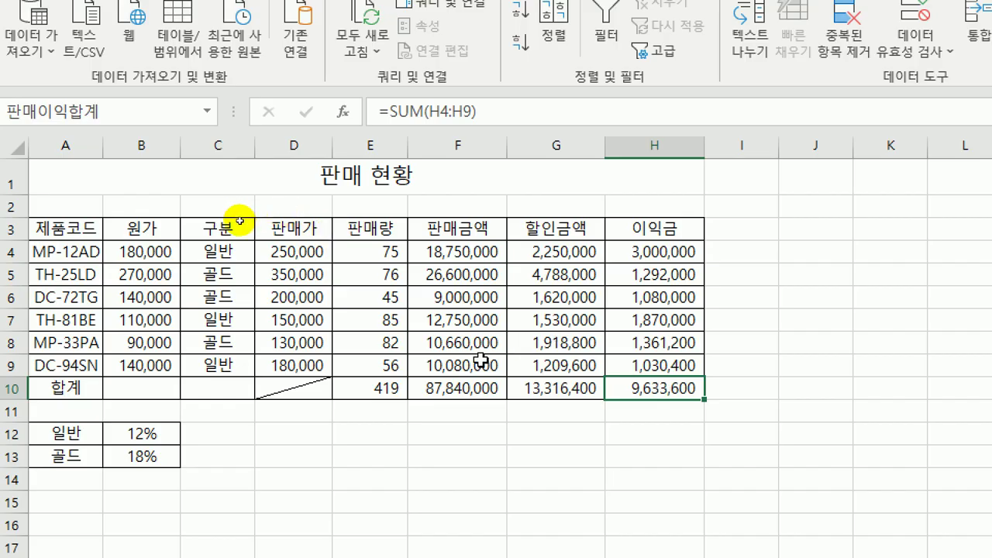
drag(8, 112, 112, 125)
key(BackSpace)
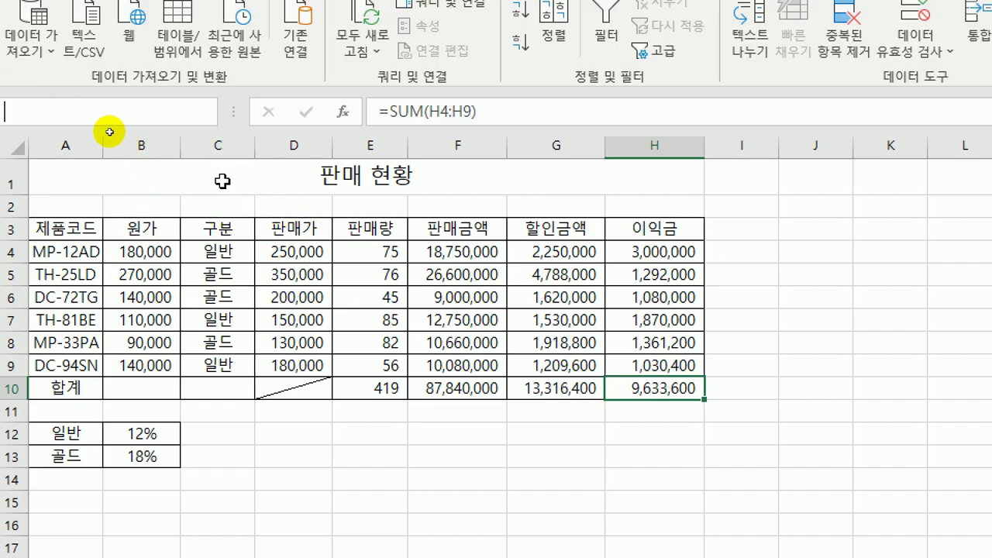
click(169, 179)
click(654, 387)
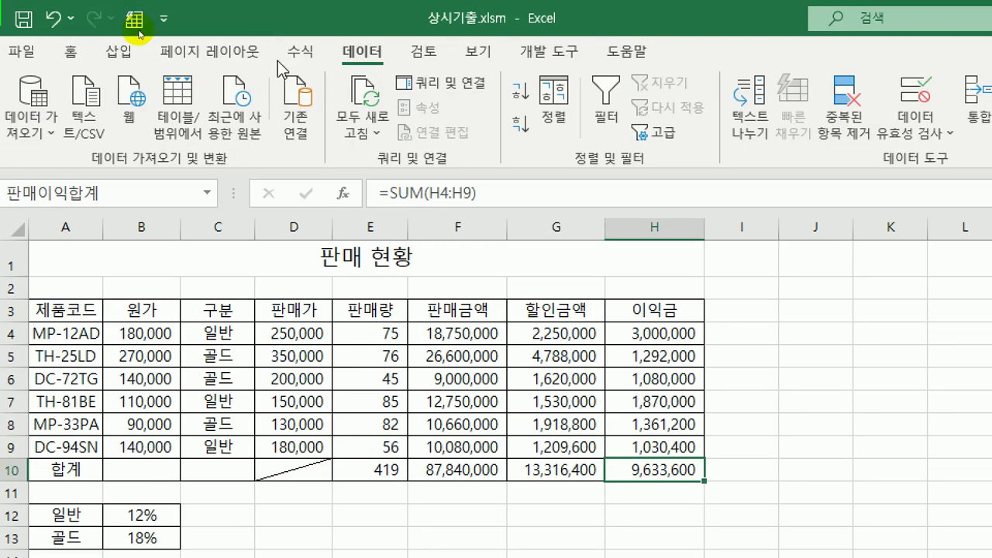
Review the defined names 골드, 일반 and 판매이익합계 and their references in the Name Manager.
click(298, 53)
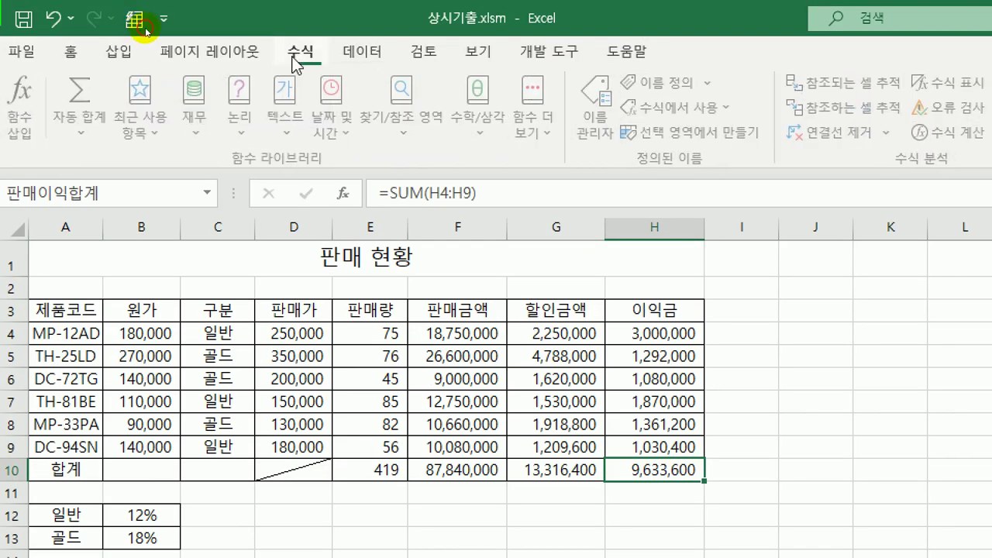
click(597, 90)
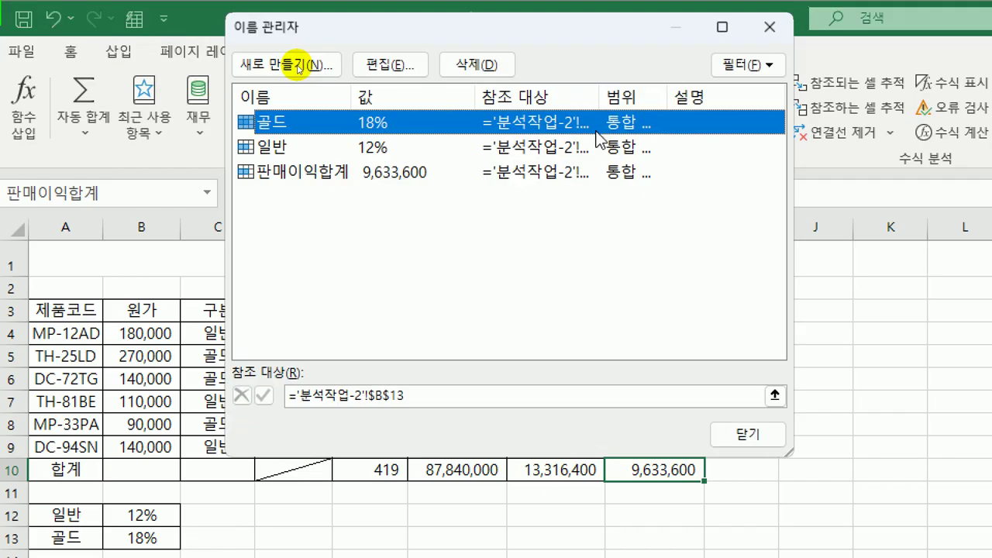
click(293, 147)
click(293, 124)
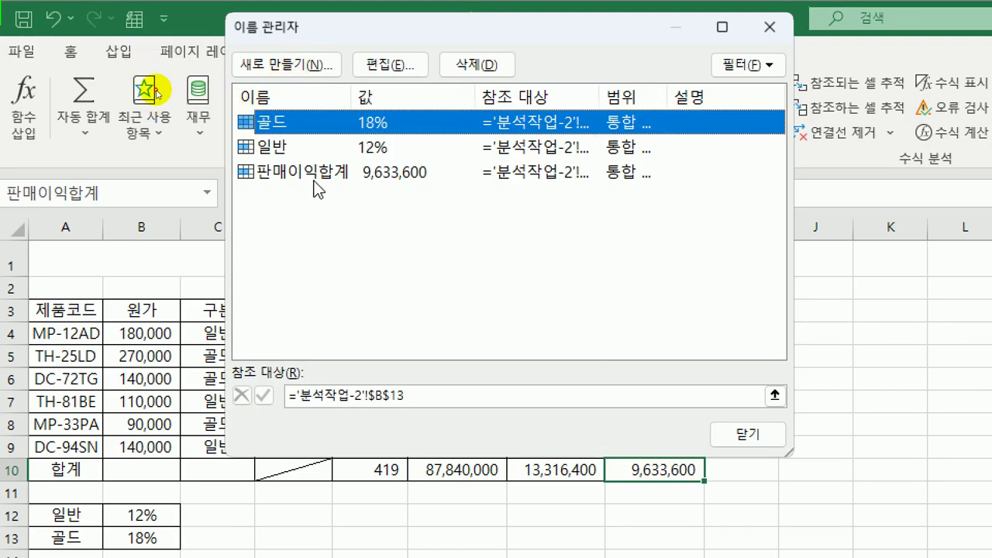
click(314, 179)
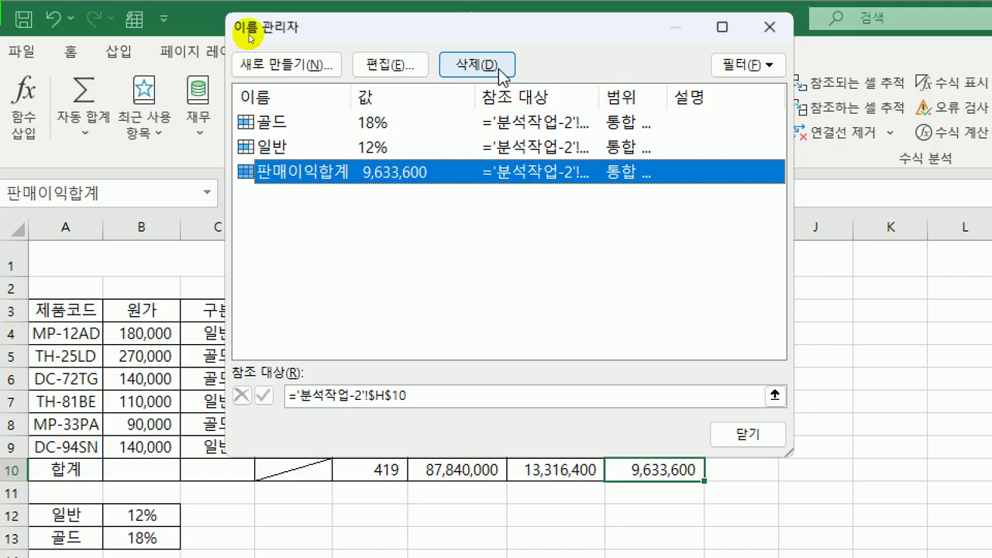
click(745, 438)
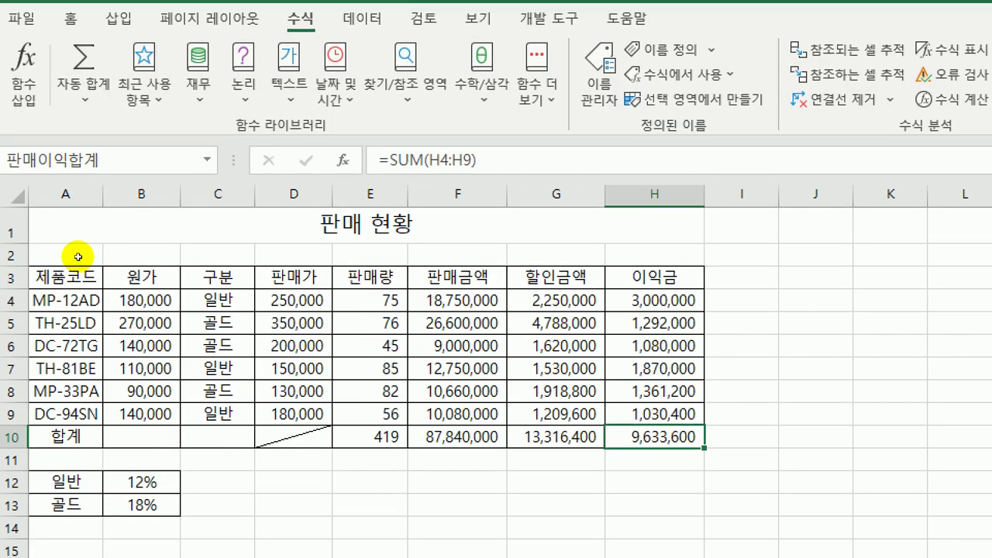
Start adding a new scenario with cells B12:B13 as the changing cells.
drag(156, 482, 156, 504)
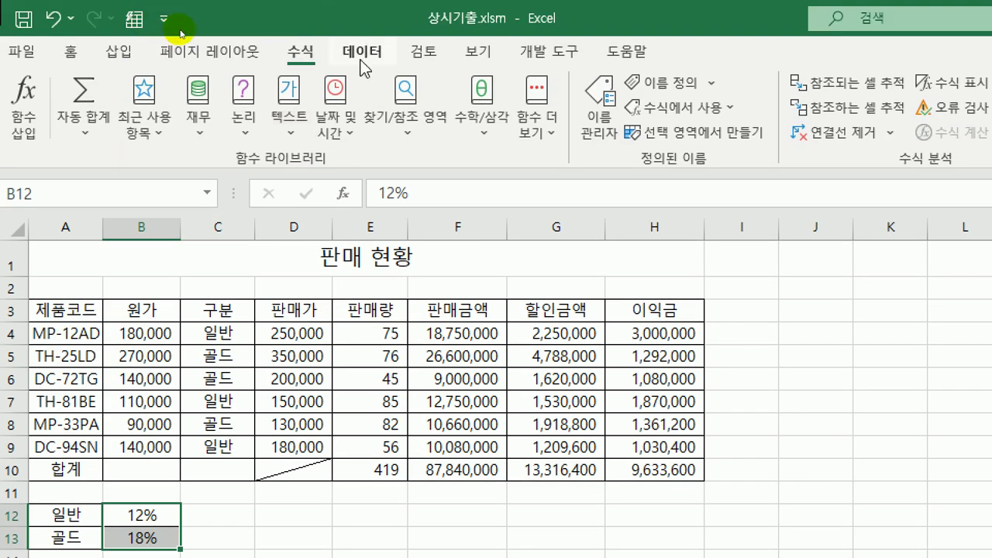
click(362, 5)
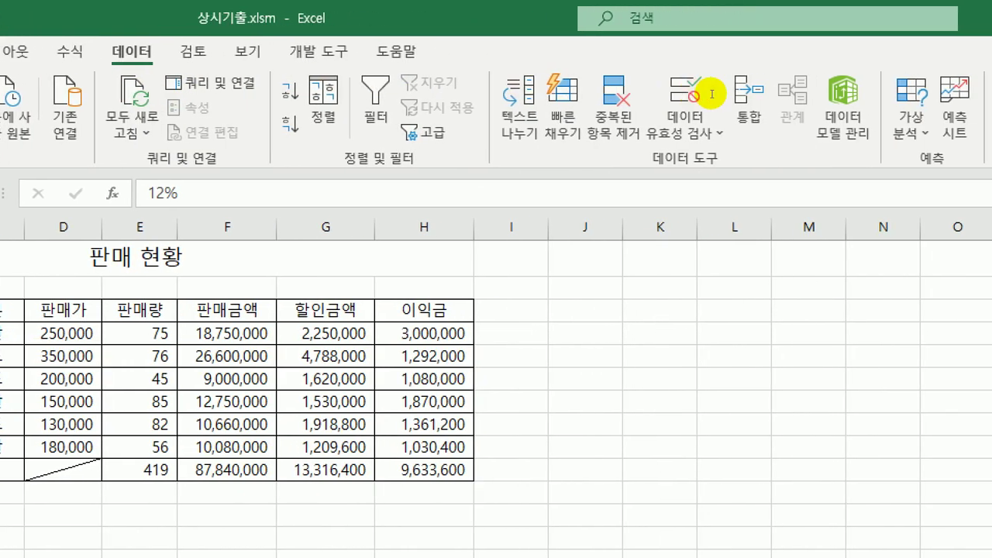
click(837, 137)
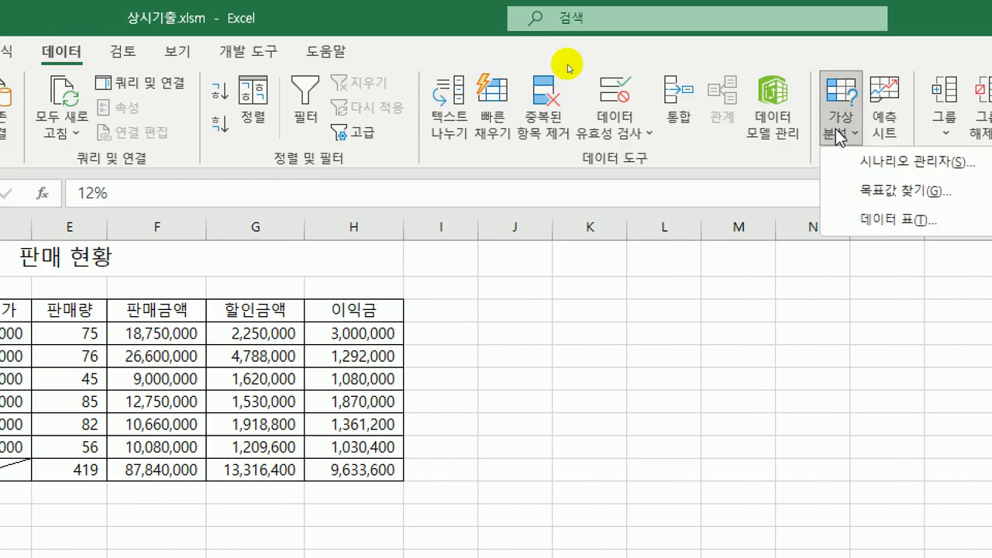
click(855, 163)
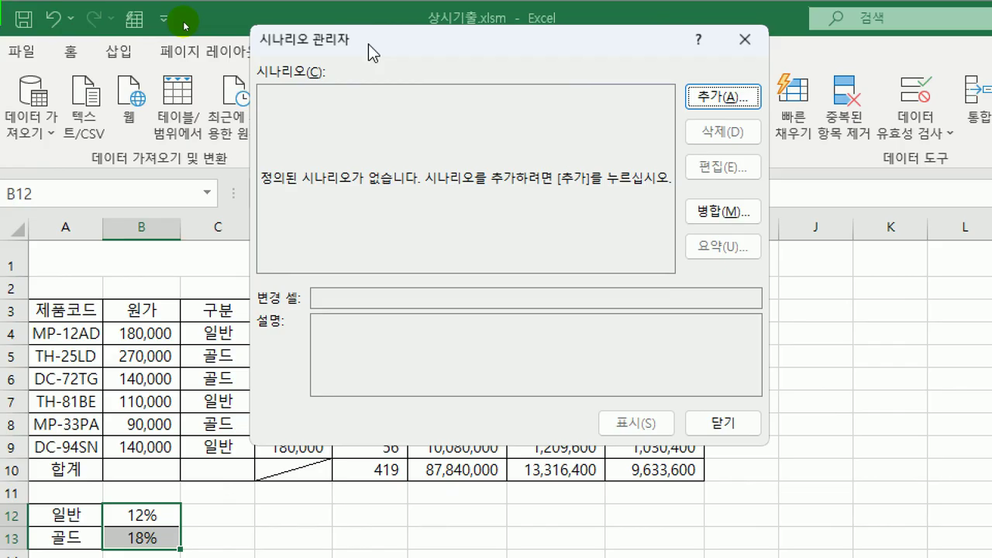
click(750, 99)
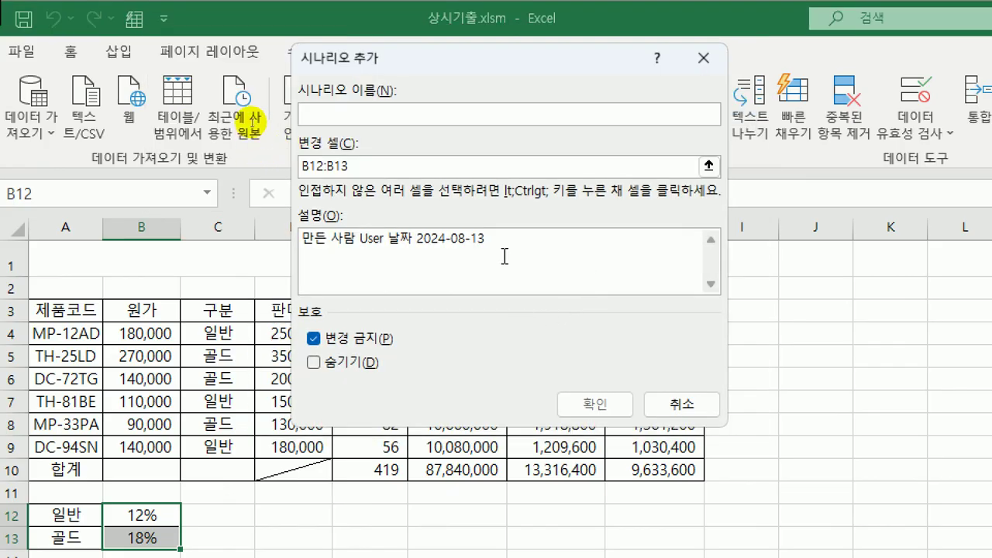
Clear the scenario's description, name it 인상 and proceed to its values.
drag(503, 240, 302, 239)
key(Delete)
click(381, 120)
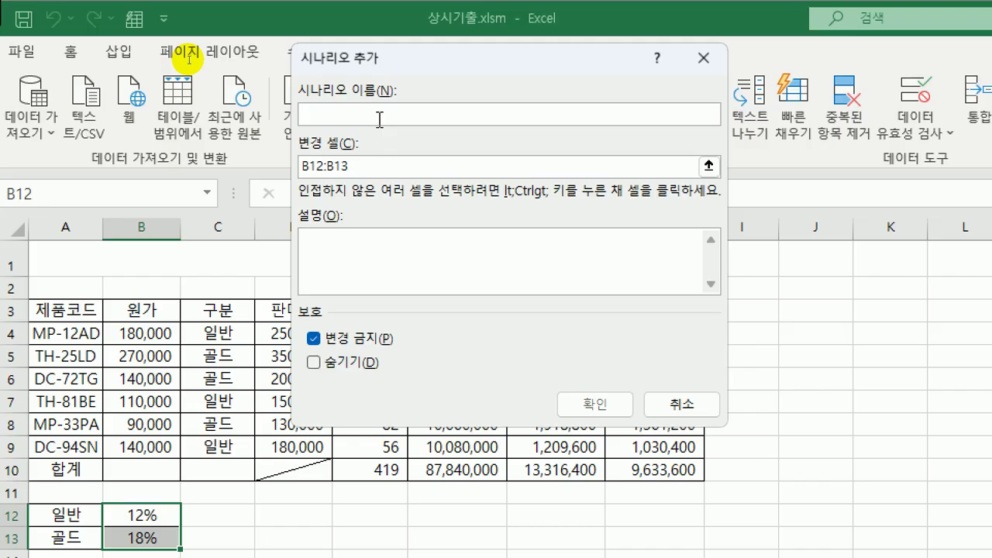
text(인상)
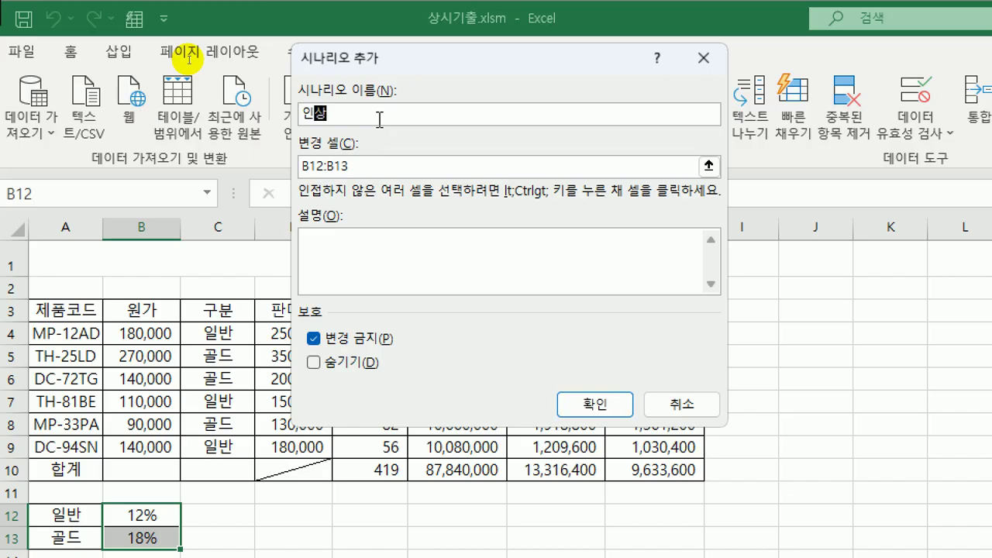
key(Tab)
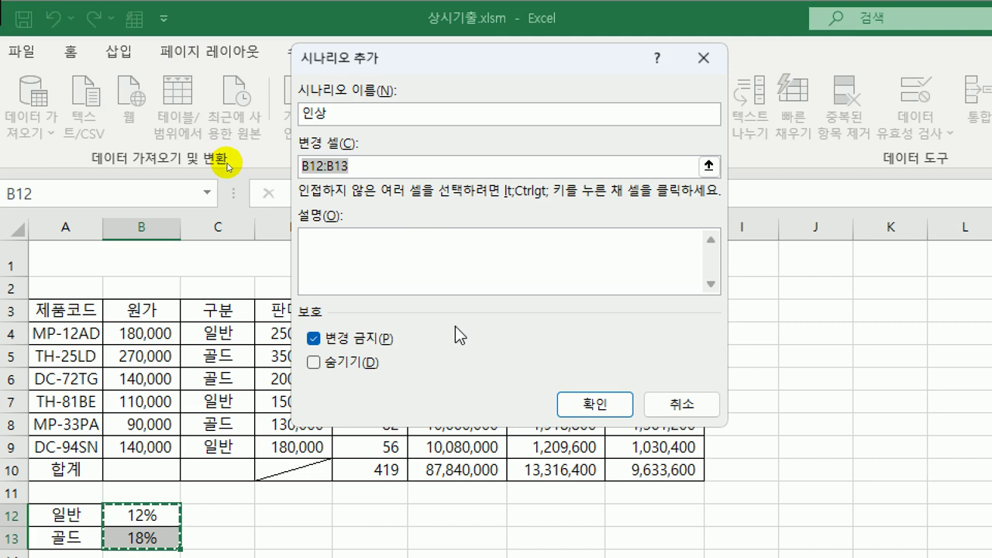
click(619, 407)
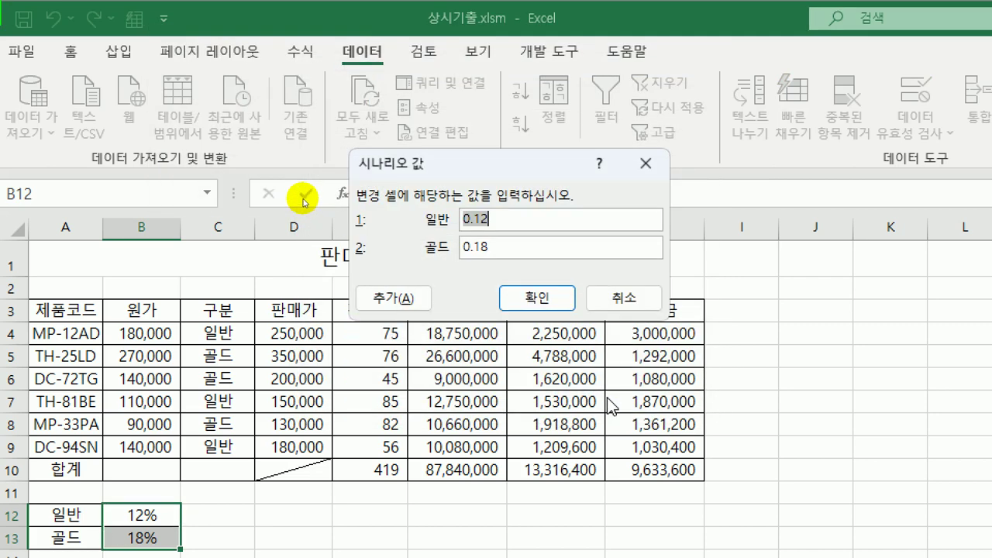
Set the 인상 scenario's values to 15% for 일반 and 20% for 골드.
text(15%)
key(Tab)
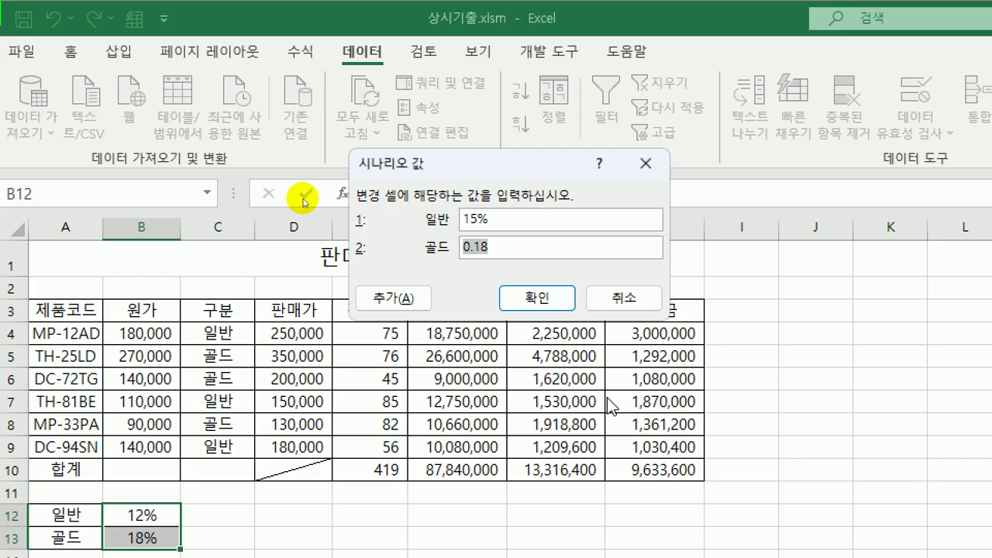
text(20%)
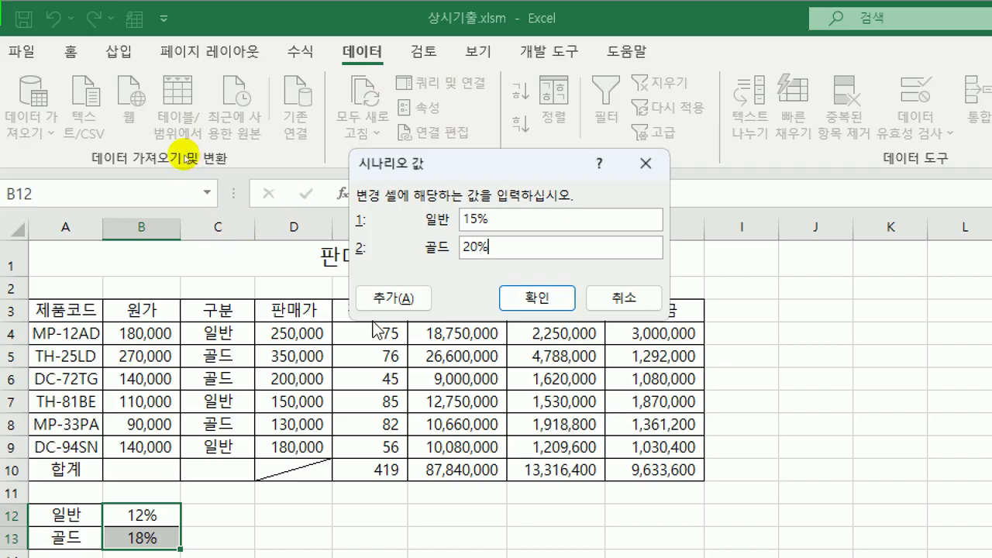
Add another scenario for cells B12:B13, clear its description, name it 인하 and proceed to its values.
key(Tab)
key(Return)
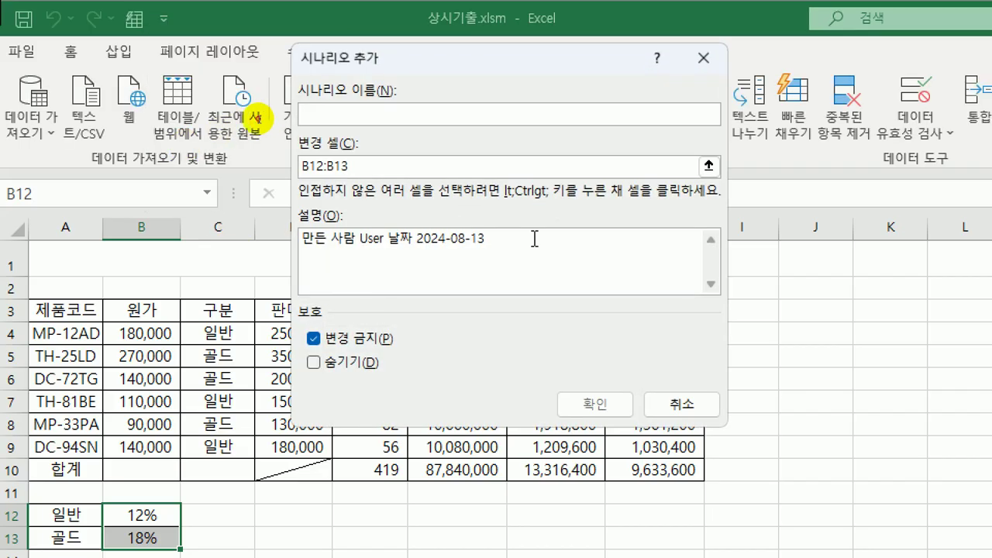
drag(532, 238, 302, 237)
key(Delete)
click(427, 116)
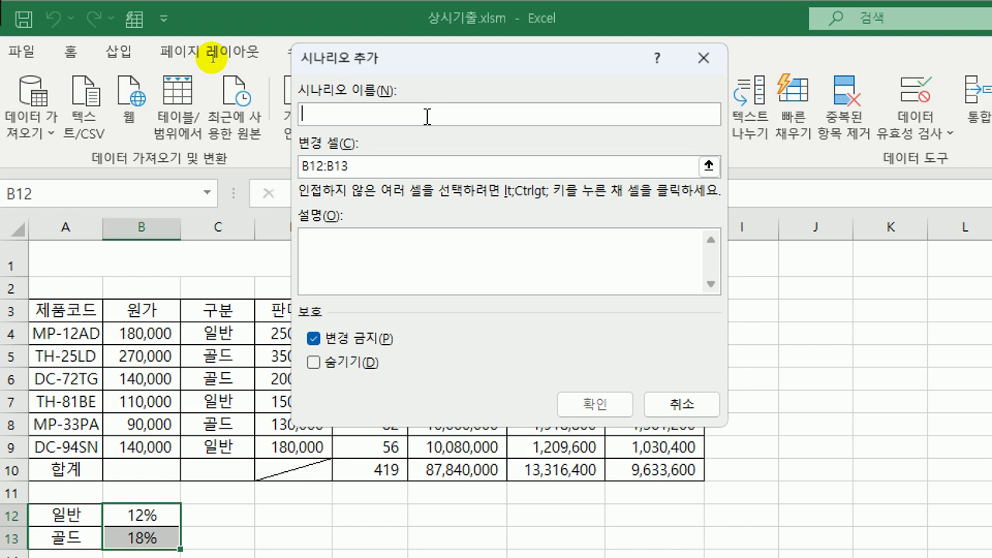
text(인하)
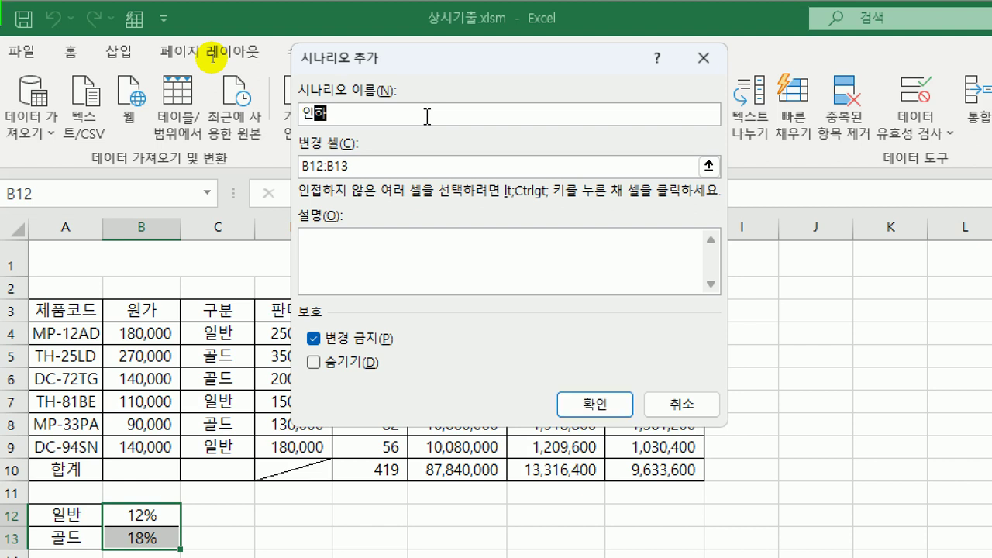
click(597, 405)
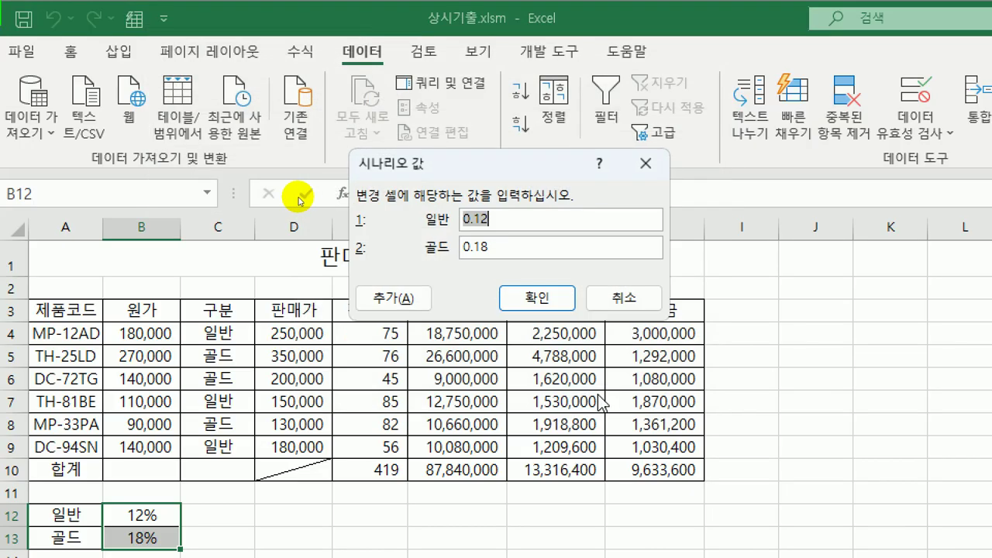
Set the 인하 scenario's values to 10% for 일반 and 15% for 골드 and finish adding scenarios.
text(10)
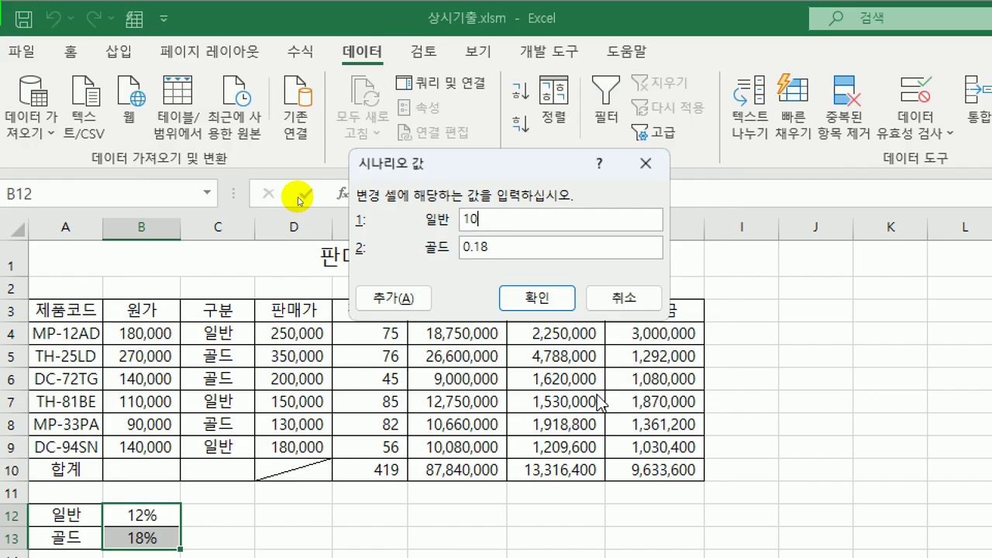
text(%)
key(Tab)
text(15%)
click(537, 297)
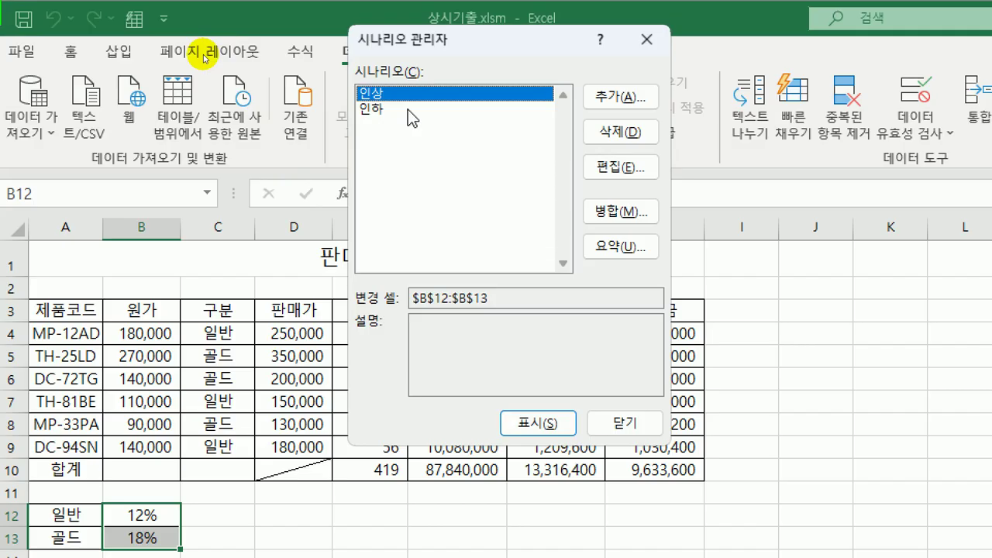
Generate a scenario summary report with H10 as the result cell.
click(627, 248)
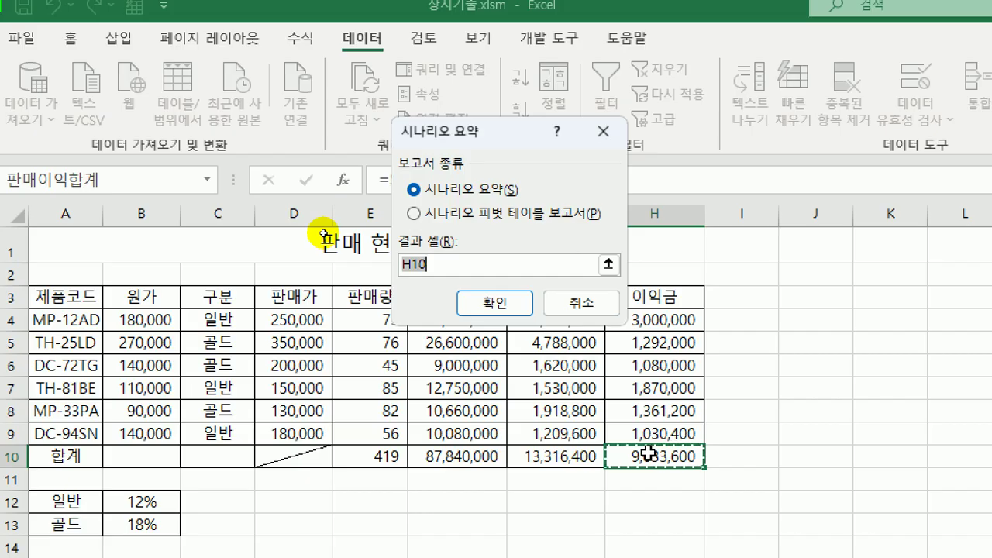
click(485, 306)
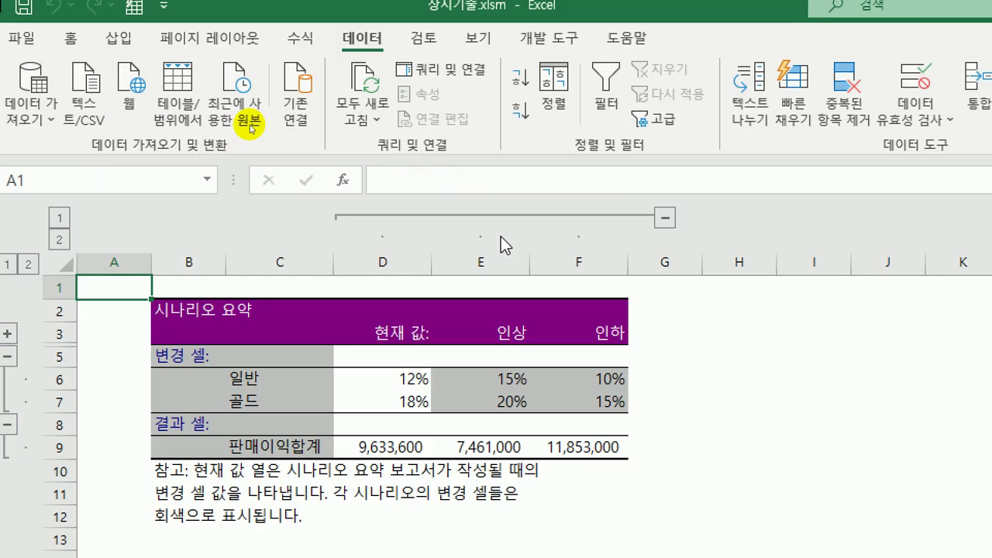
scroll(502, 291, down, 3)
scroll(502, 290, up, 3)
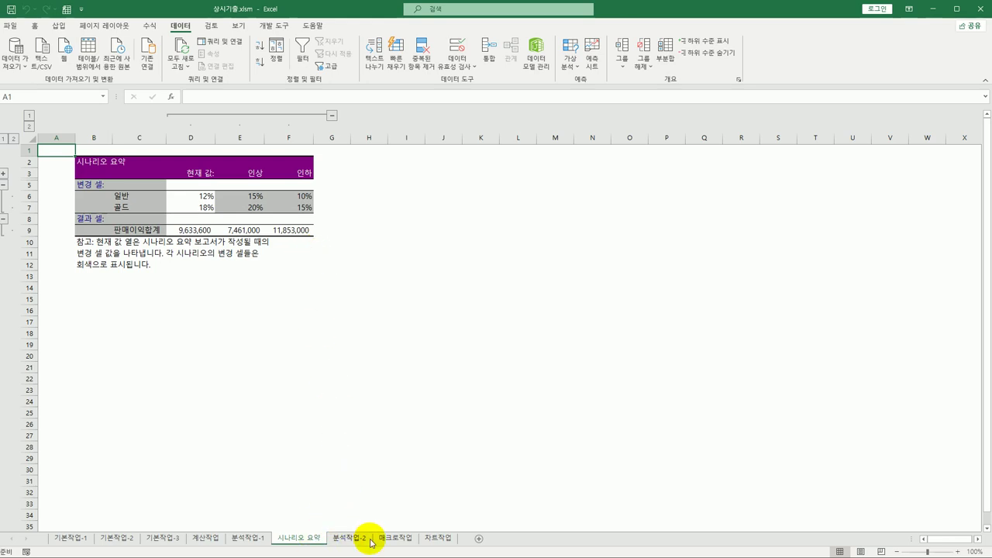
mouse_move(316, 537)
mouse_down()
mouse_move(354, 510)
mouse_move(389, 529)
mouse_move(299, 531)
mouse_up()
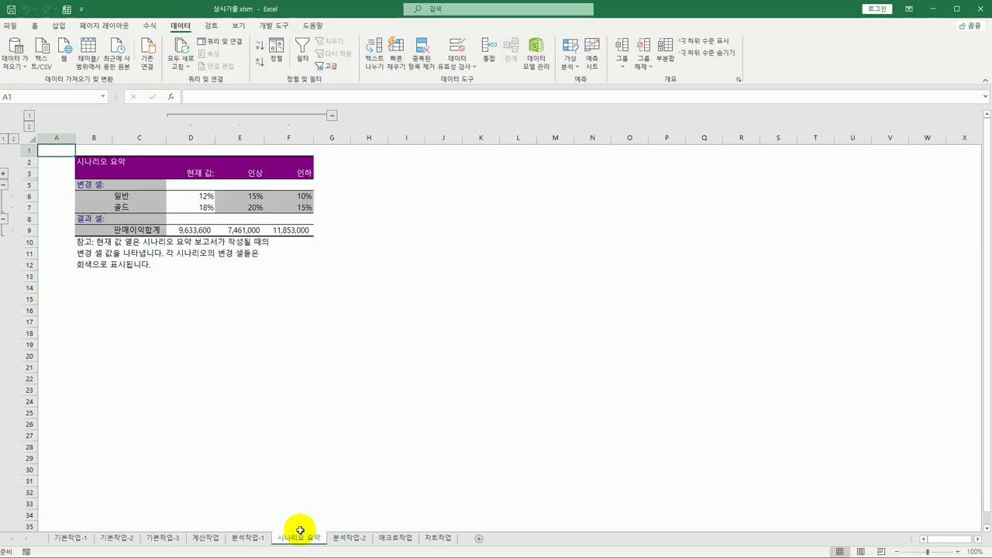
Switch to the 매크로작업 sheet and look over the empty 평균 range G4:G10.
click(374, 539)
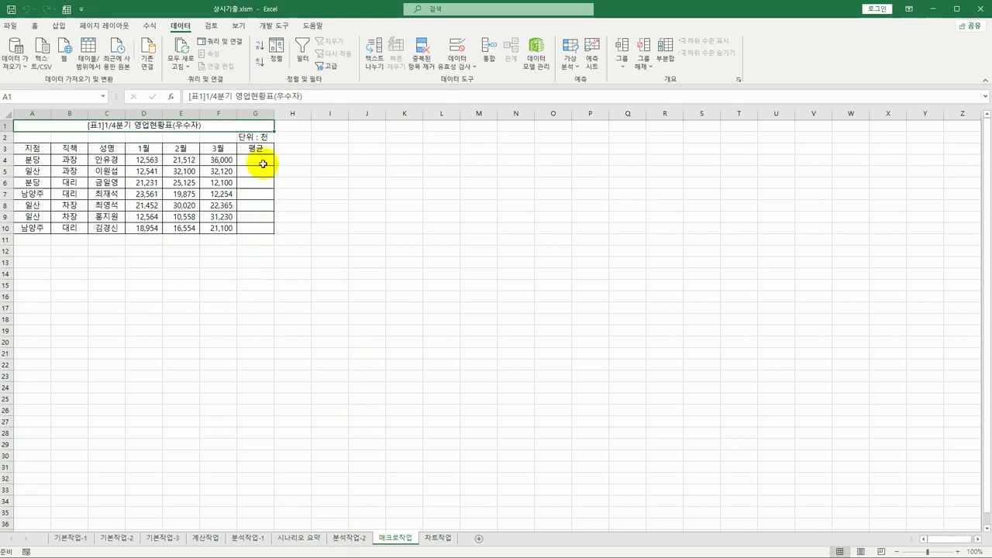
drag(259, 160, 266, 228)
click(354, 238)
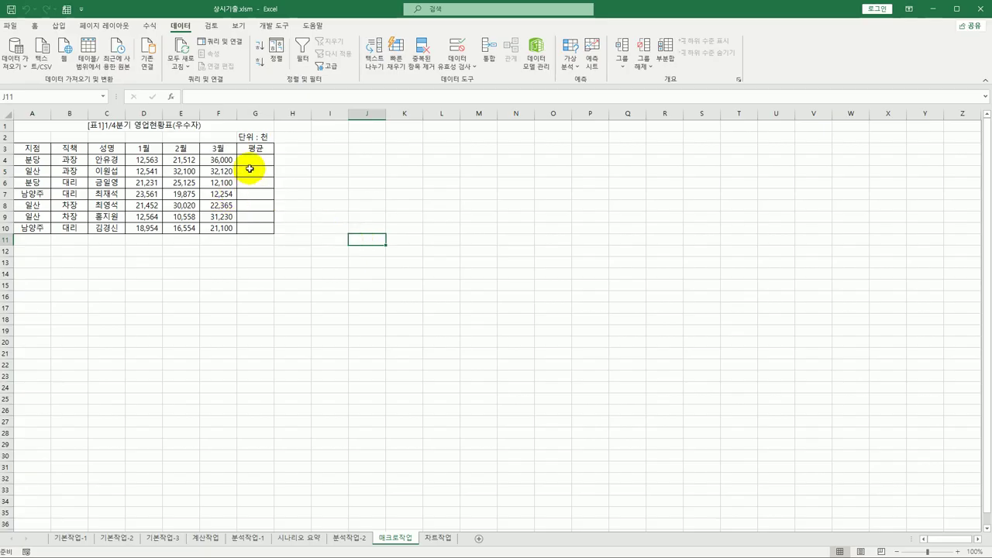
drag(254, 159, 253, 225)
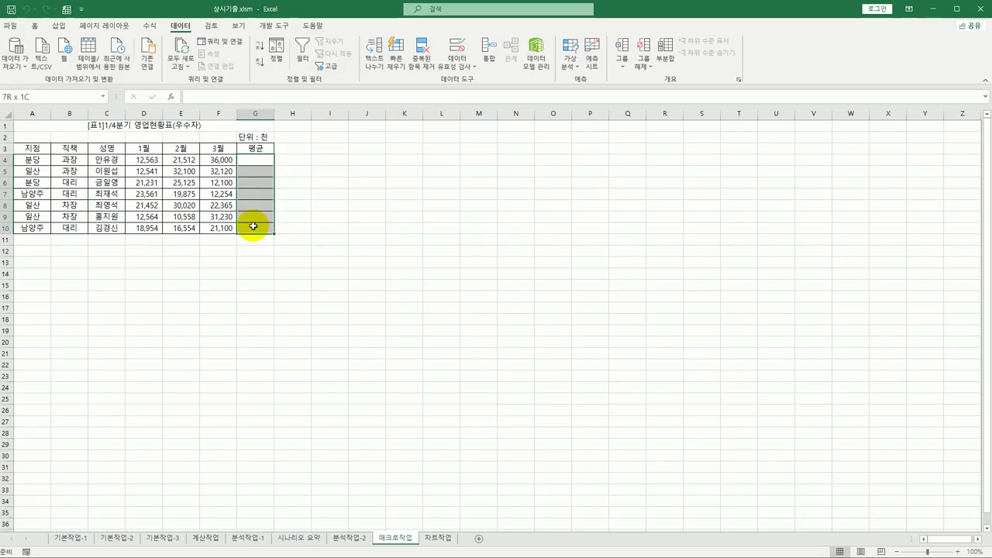
drag(254, 226, 254, 225)
click(323, 224)
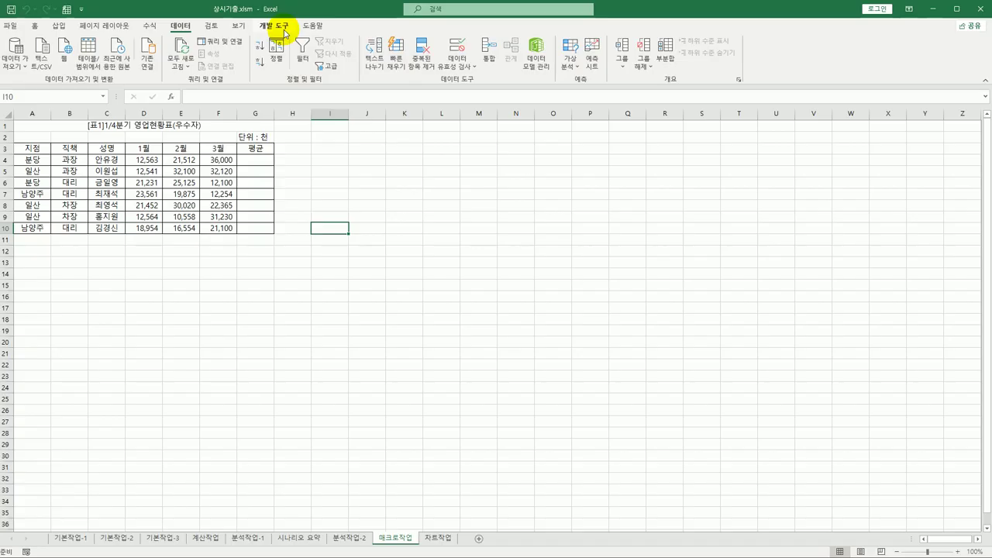
key(alt+o)
key(a)
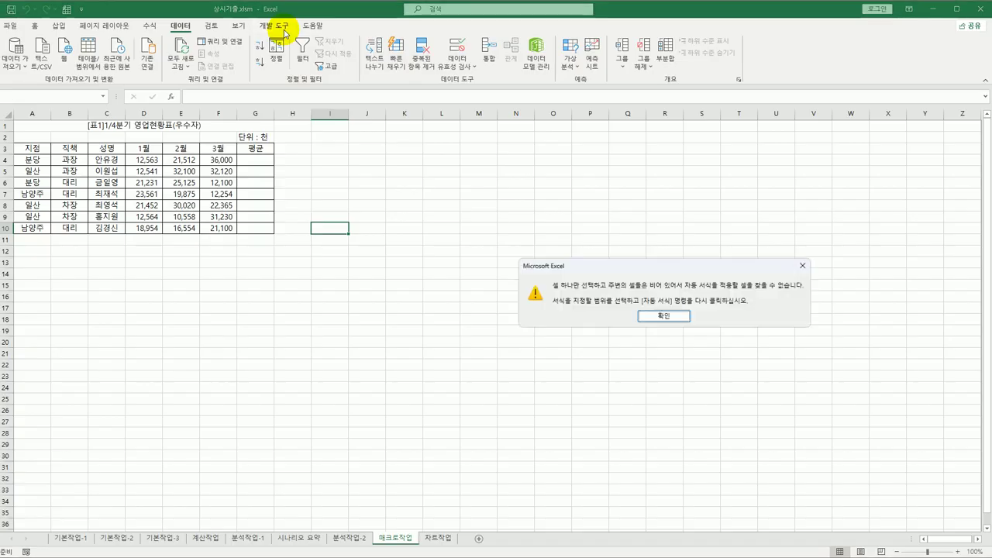
click(802, 265)
click(348, 243)
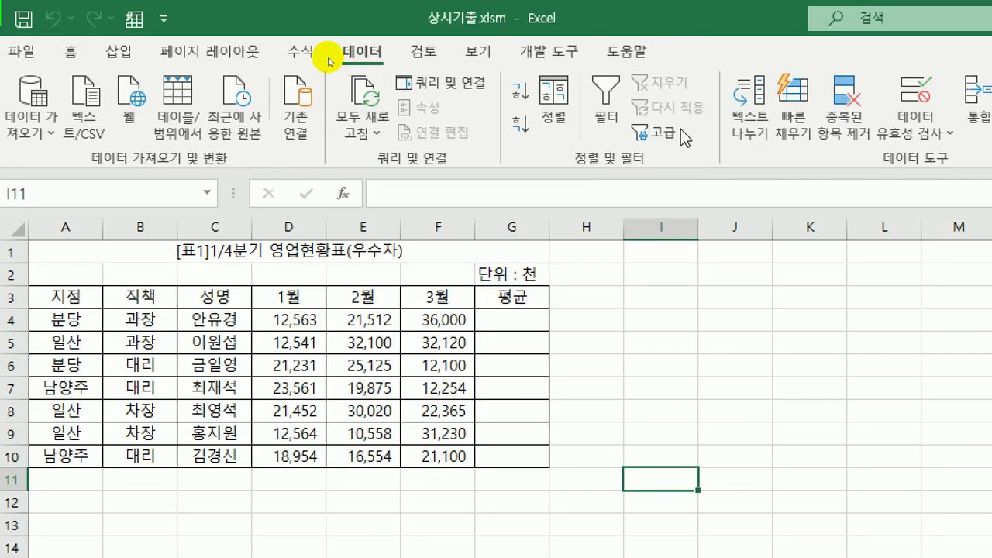
Insert a form control button covering cells I3:J4 on the 매크로작업 sheet.
key(alt+l)
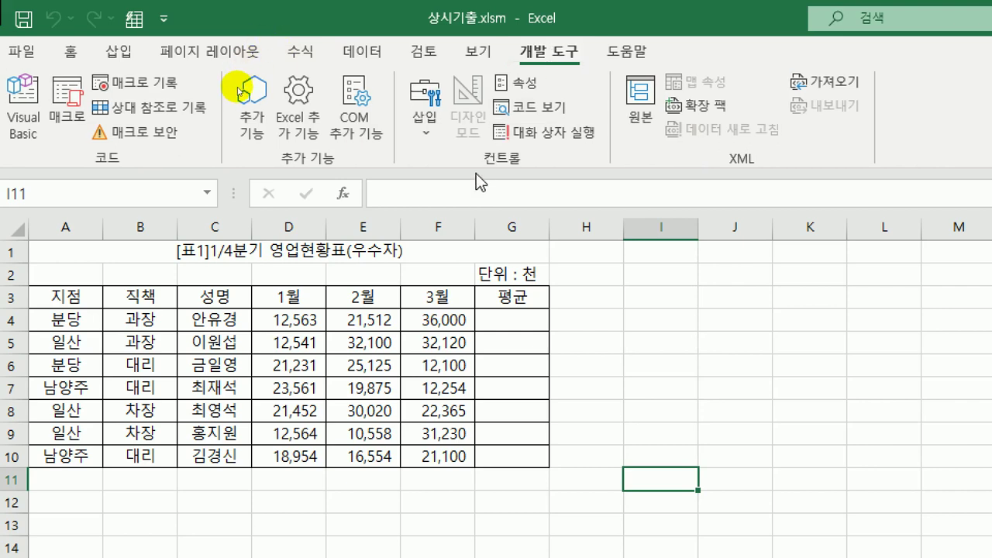
click(424, 140)
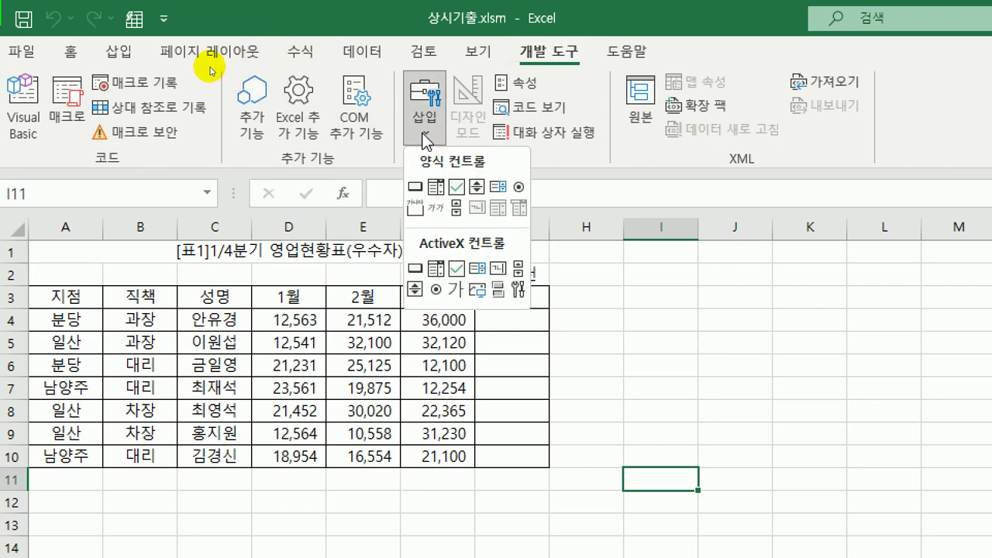
click(417, 193)
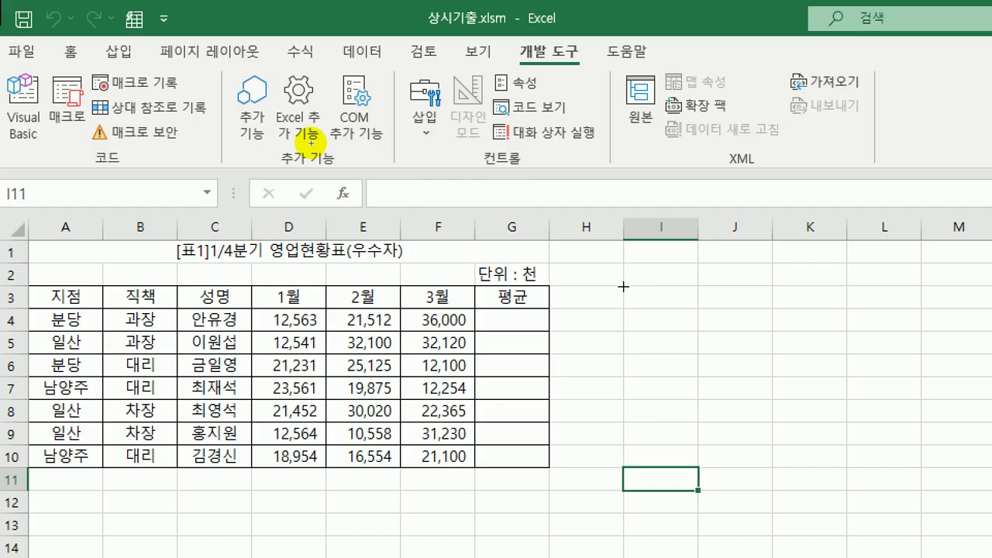
mouse_move(623, 286)
mouse_down()
mouse_move(768, 317)
mouse_move(767, 333)
mouse_up()
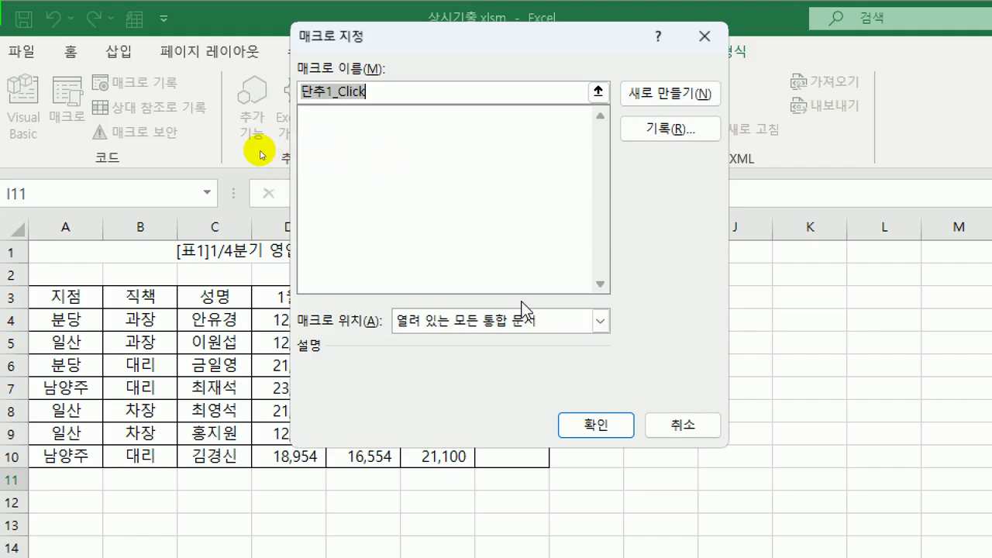
Name the button's macro 평균 and start recording it in the current workbook.
text(평균)
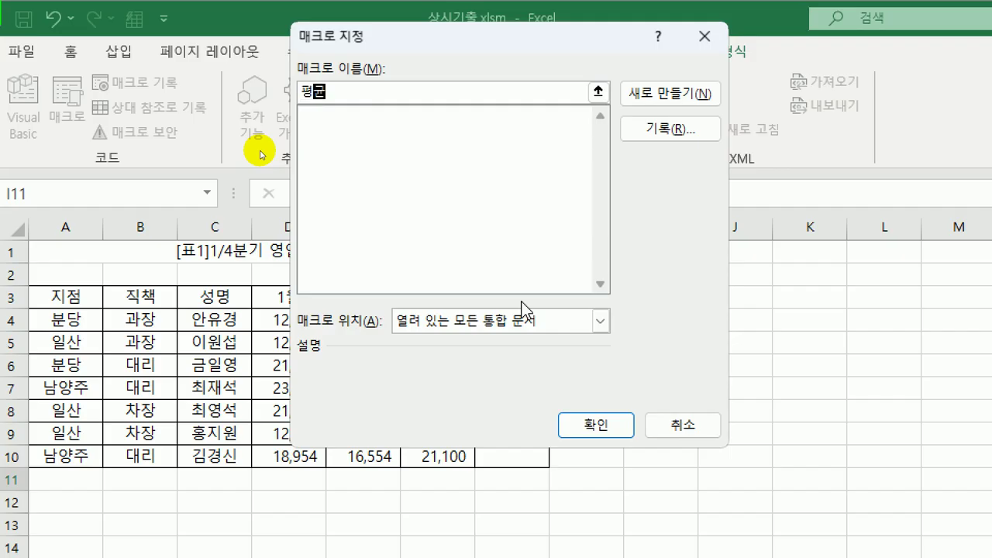
click(685, 131)
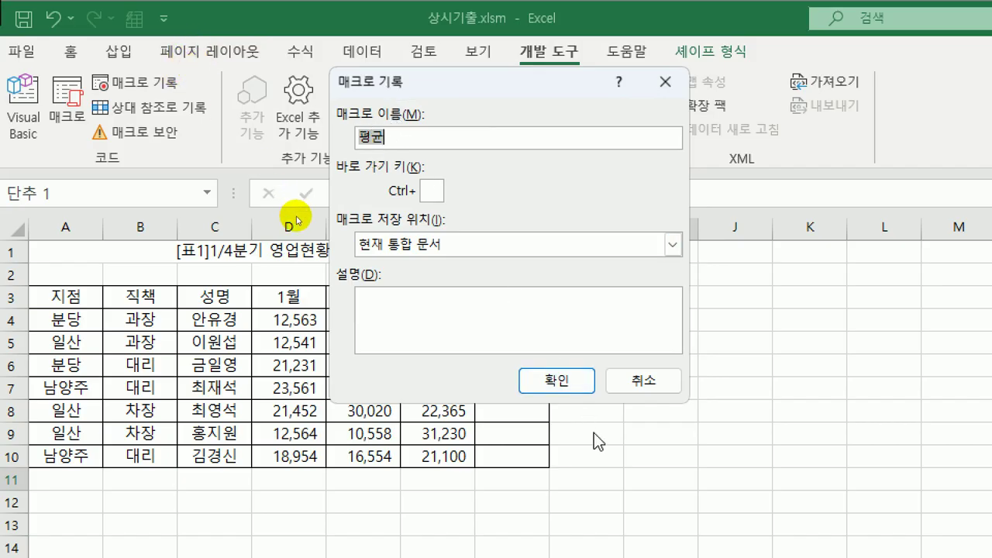
click(563, 381)
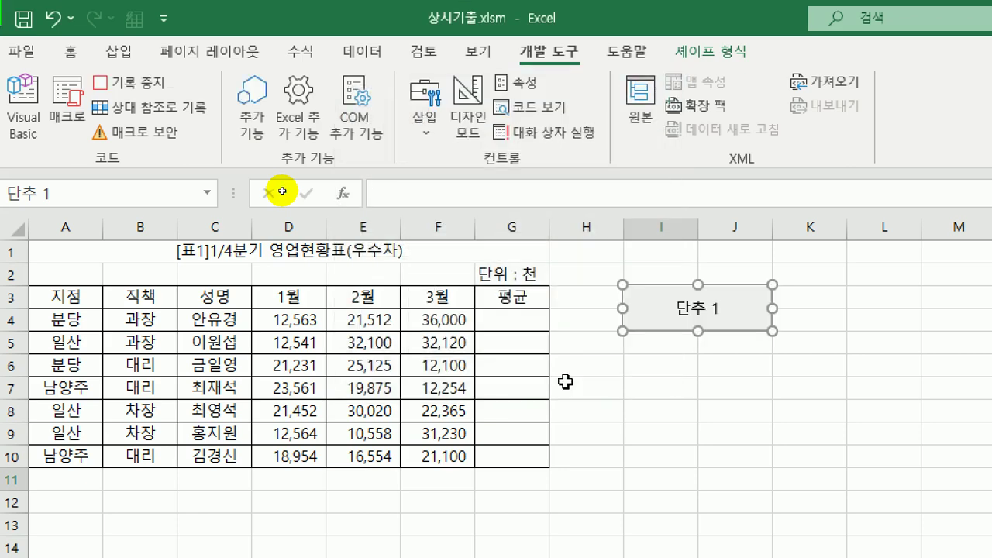
Enter the formula =AVERAGE(D4:F4) in cell G4 to average the three months.
click(518, 321)
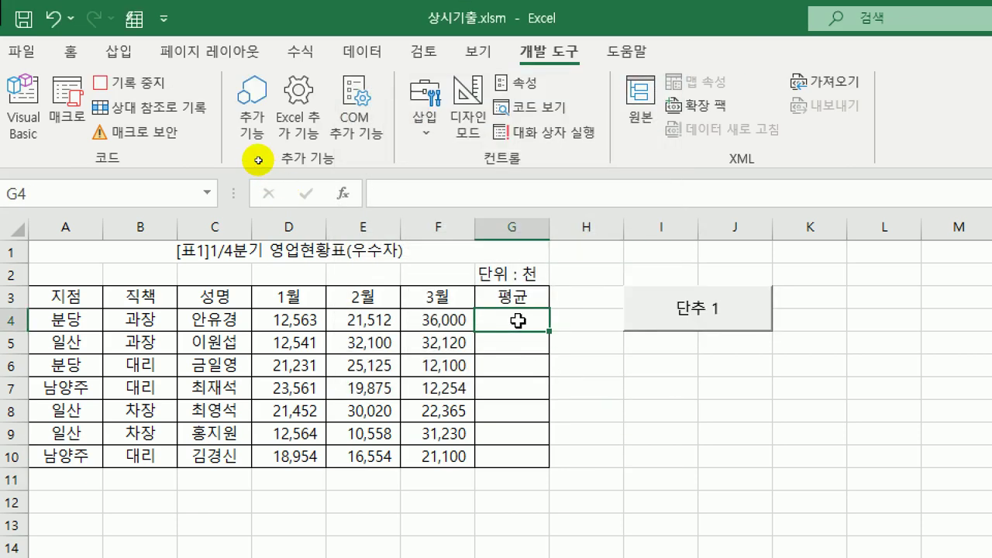
text(=ㅁ)
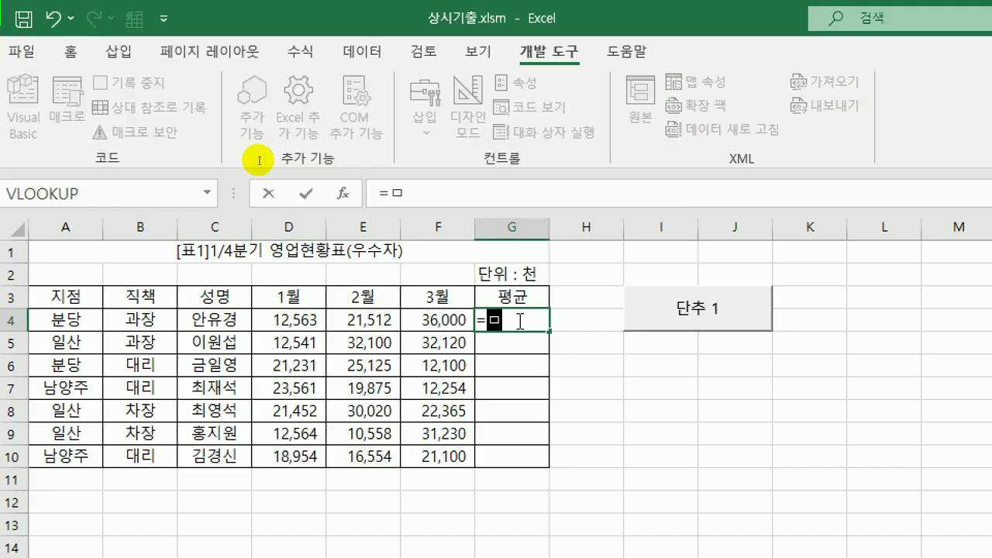
key(BackSpace)
text(av)
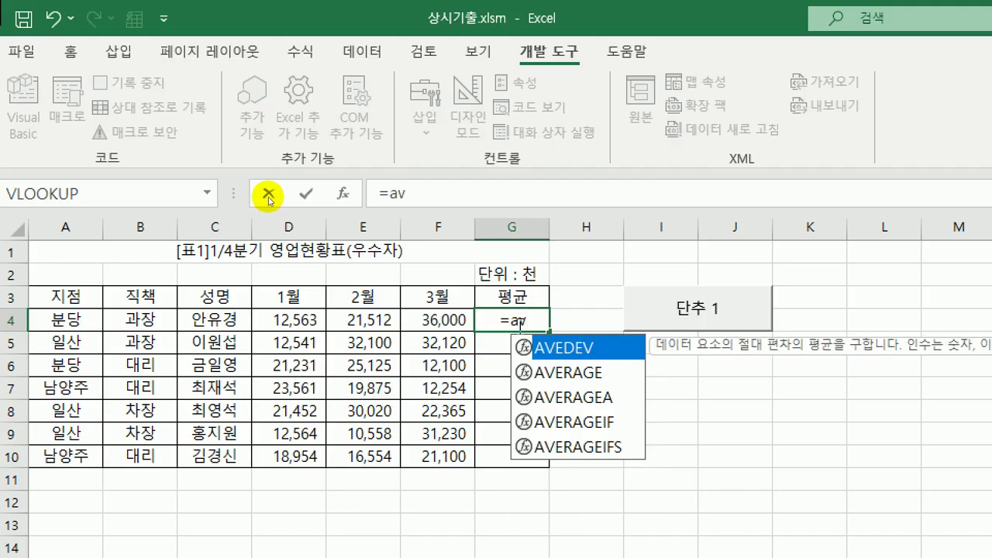
key(Down)
key(Tab)
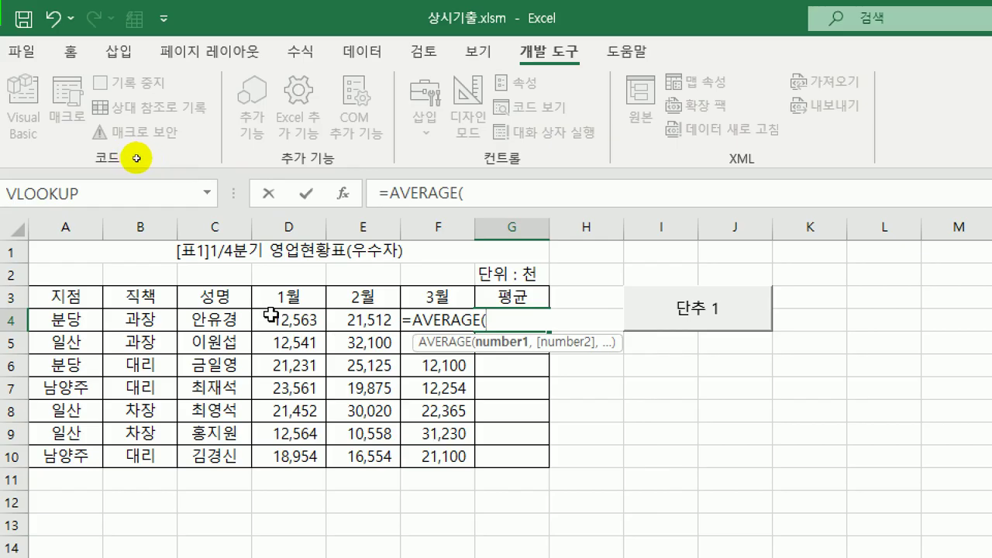
drag(267, 319, 418, 318)
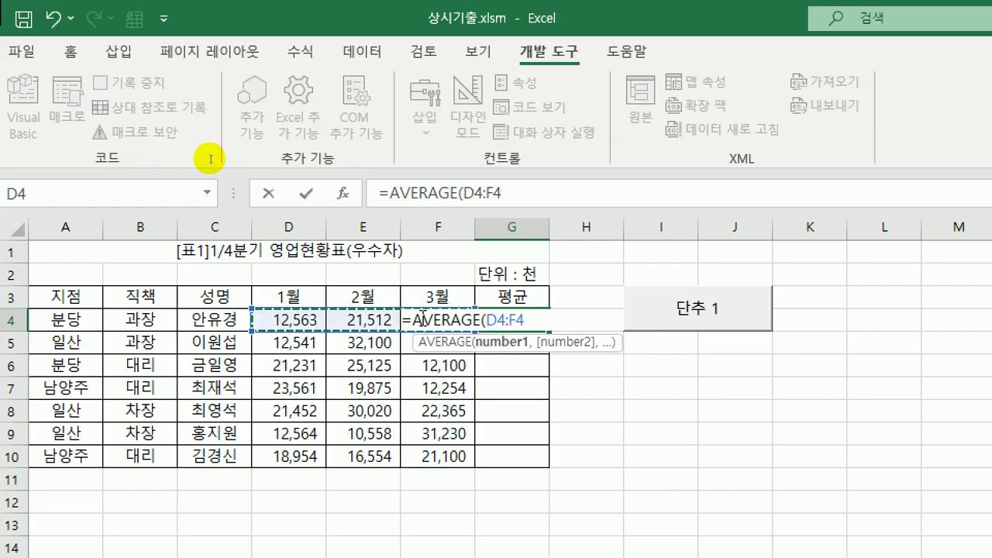
text())
key(Return)
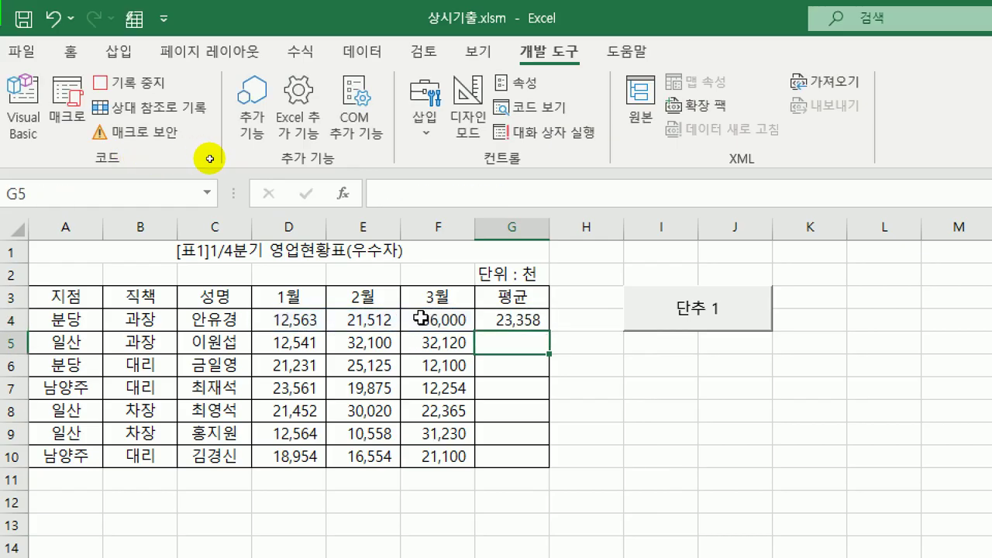
Fill the average formula from G4 down to G10 and stop recording the macro.
click(530, 323)
drag(549, 331, 545, 472)
click(520, 457)
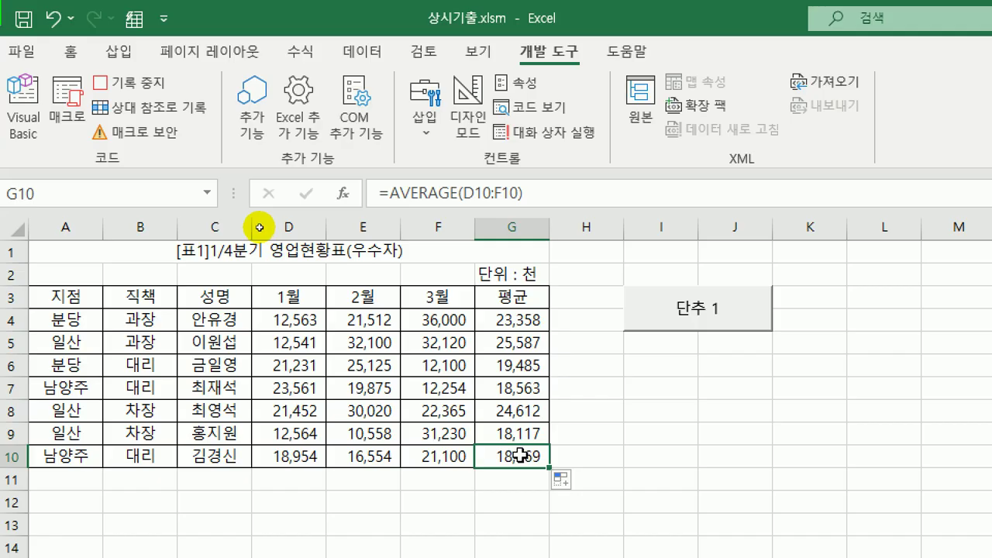
click(148, 85)
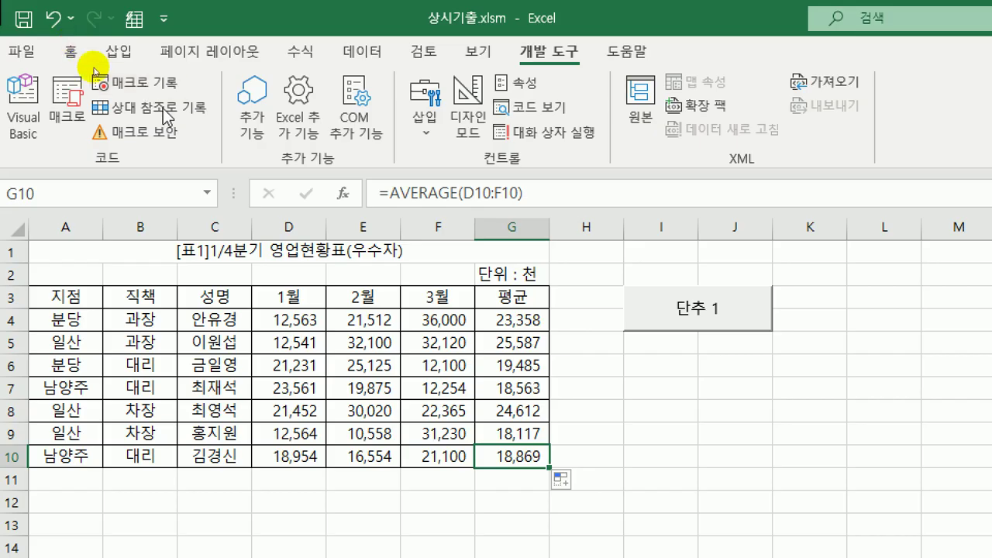
Change the form control button's label to 평균.
right_click(690, 320)
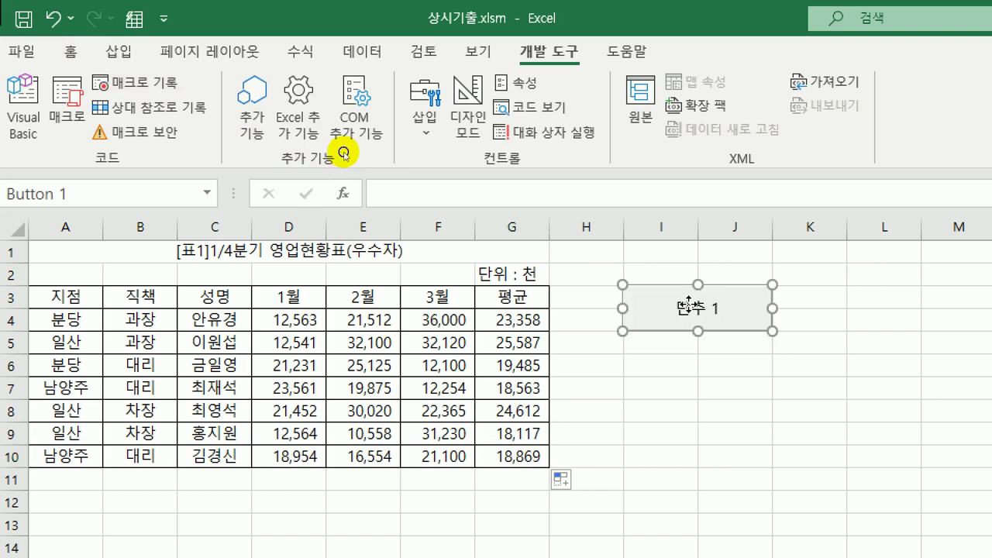
click(785, 411)
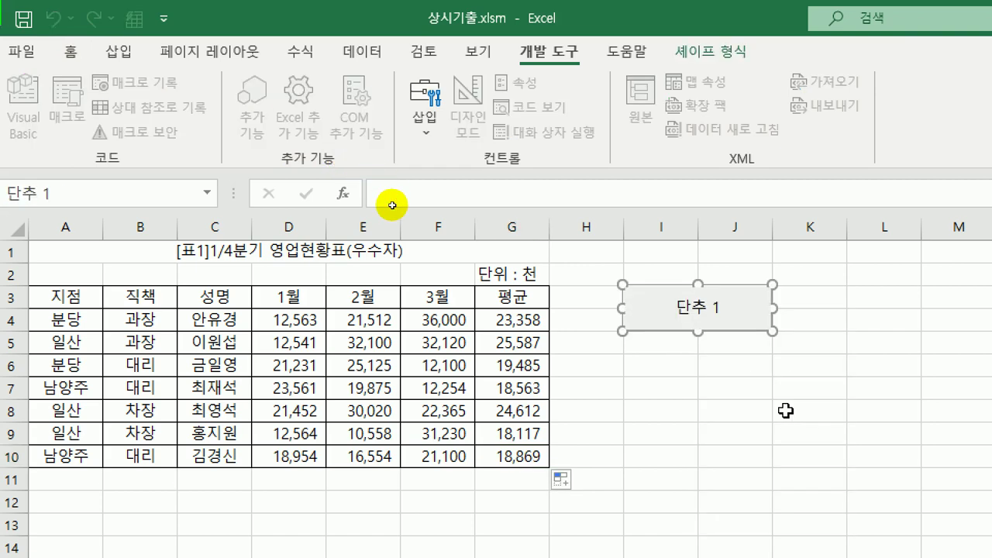
key(ctrl+a)
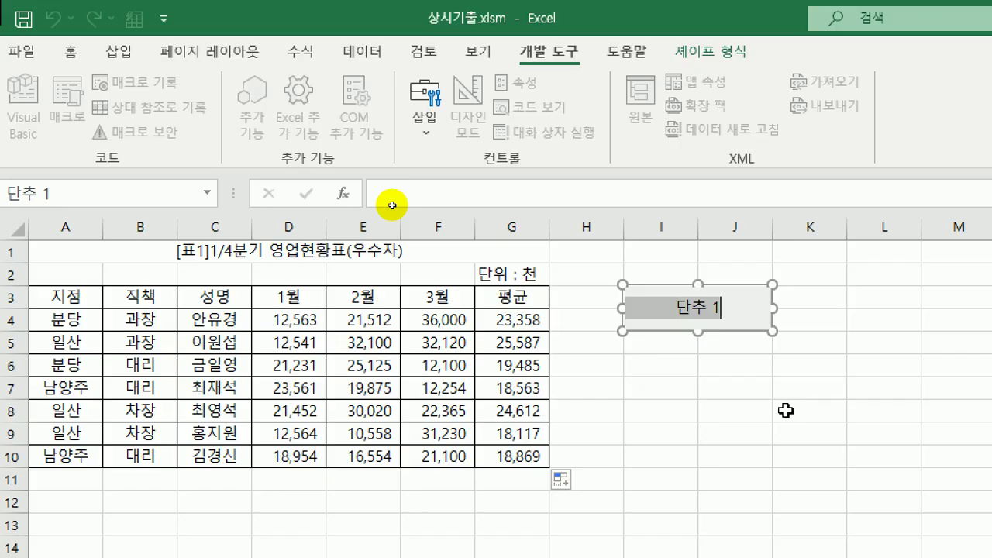
text(vud)
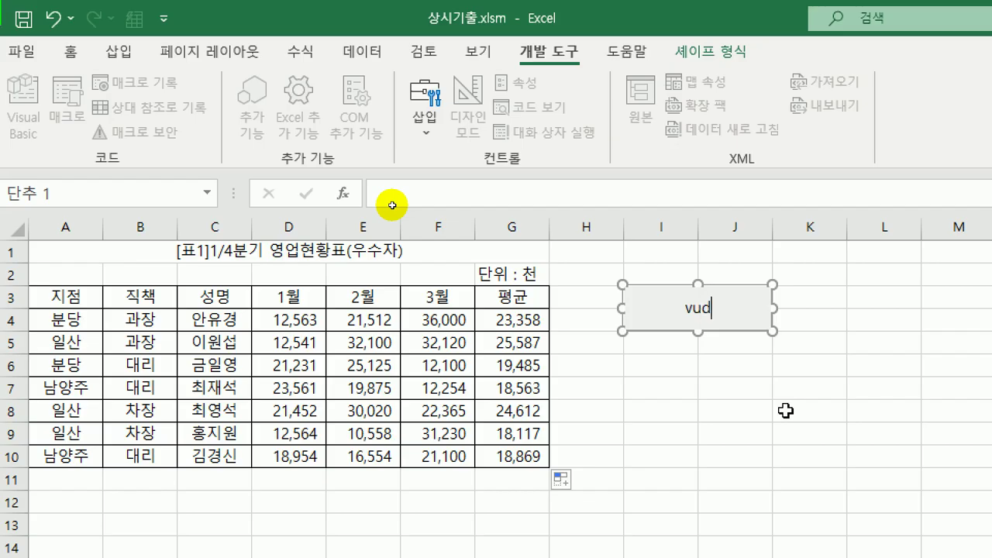
key(BackSpace)
key(BackSpace)
key(BackSpace)
text(vudrbs)
click(785, 411)
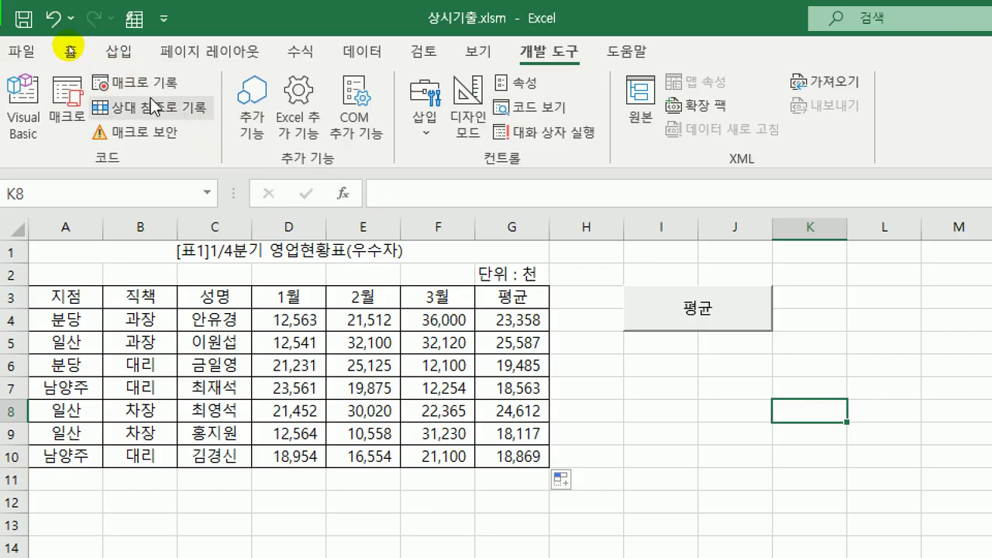
Draw a cube shape (정육면체) covering cells I6:J7 and label it 서식.
click(118, 53)
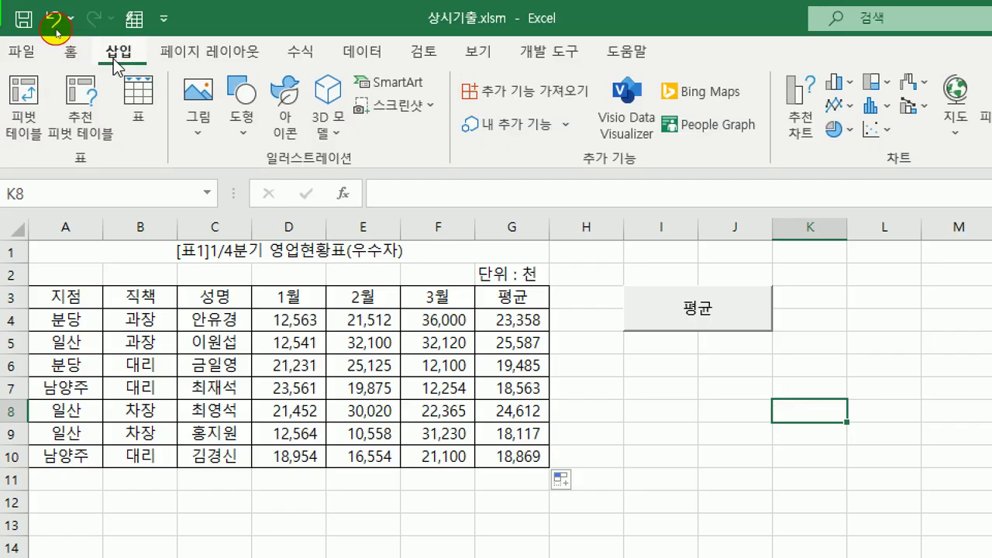
click(239, 131)
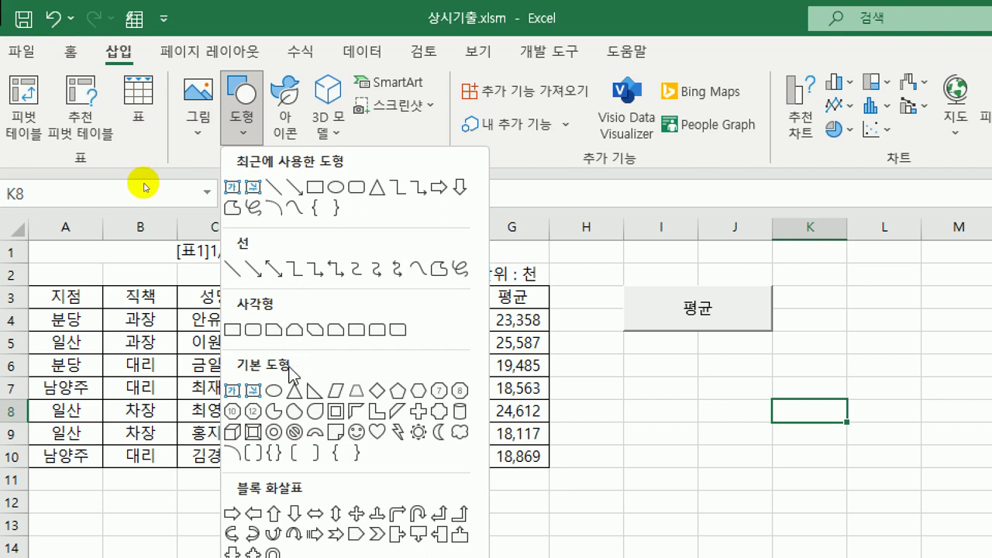
click(230, 436)
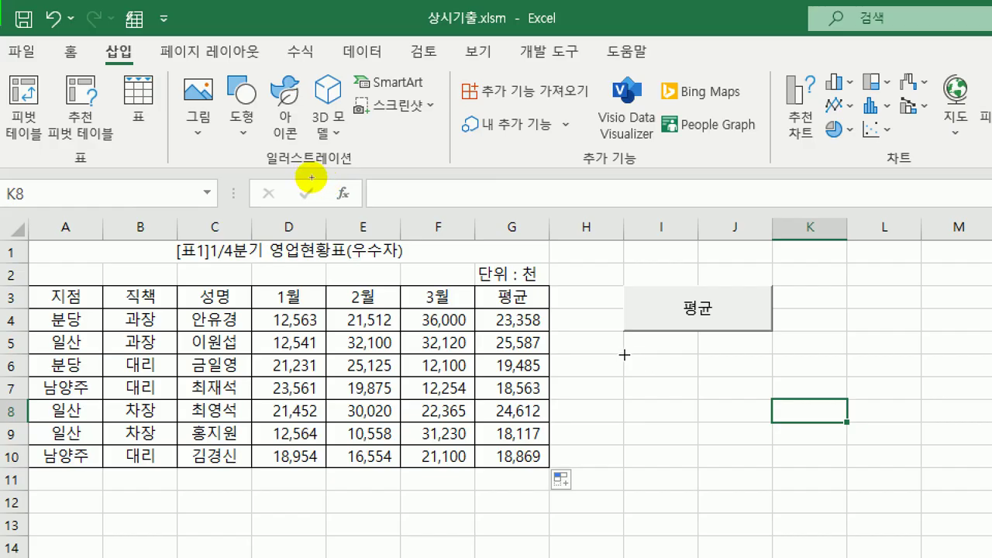
drag(625, 354, 763, 400)
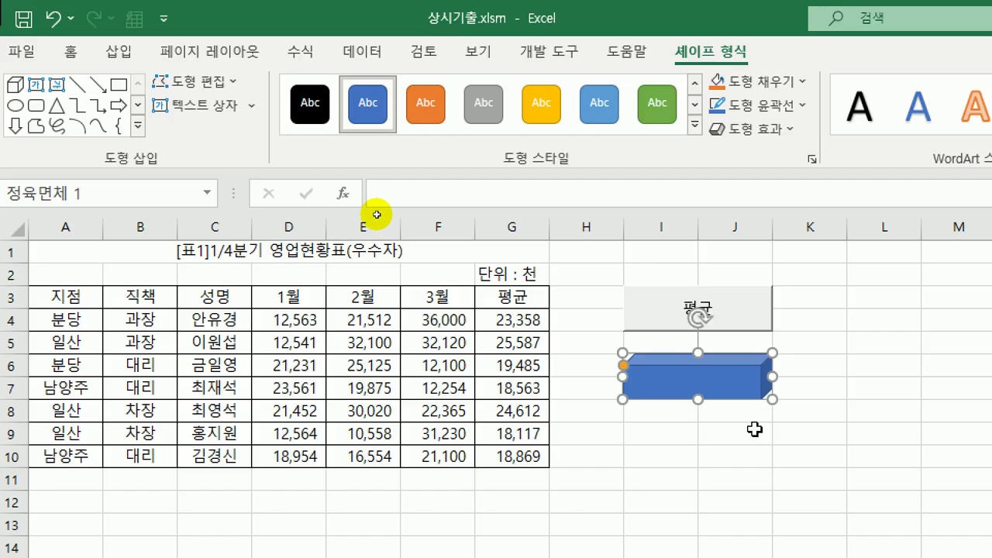
text(서식)
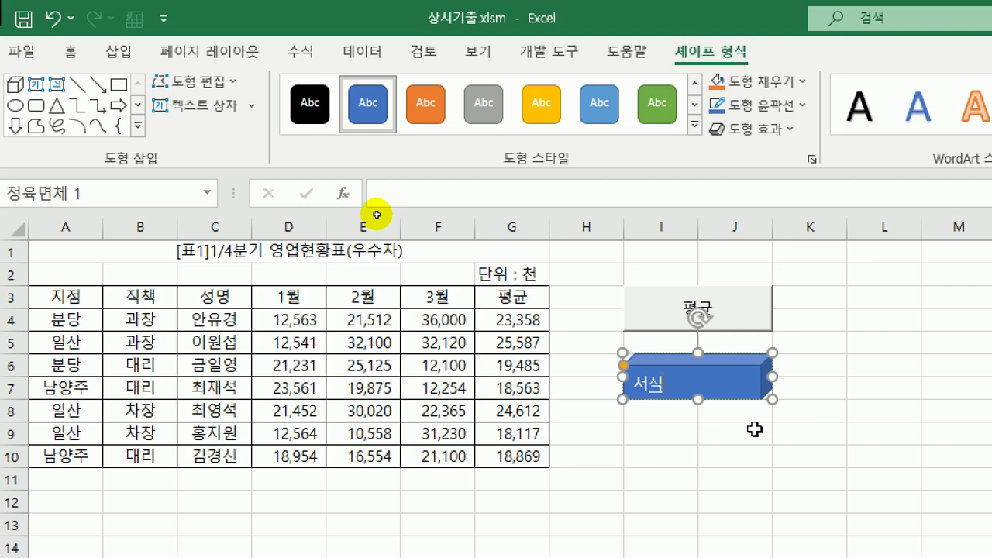
Assign a new macro named 서식 to the cube shape and start recording it in the current workbook.
right_click(712, 369)
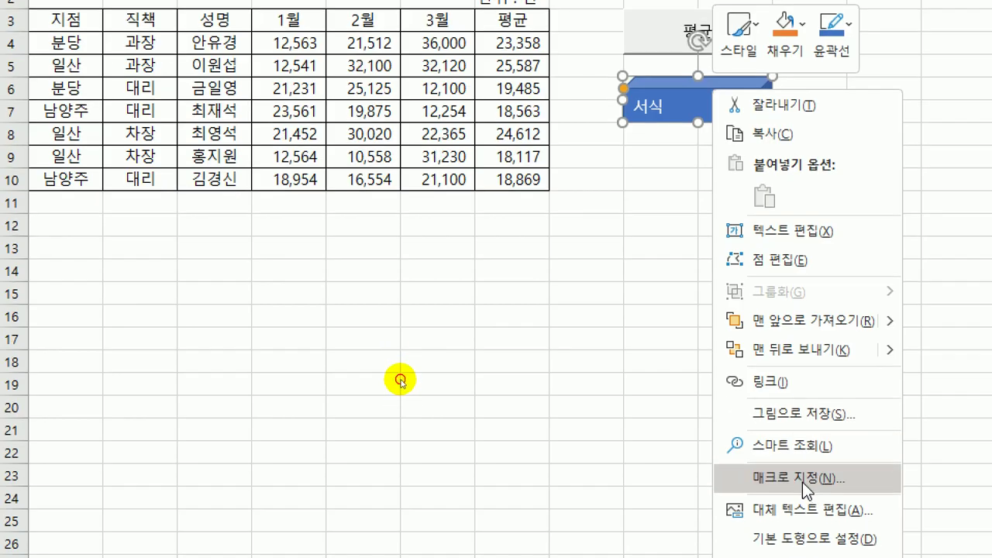
click(802, 482)
drag(687, 276, 359, 40)
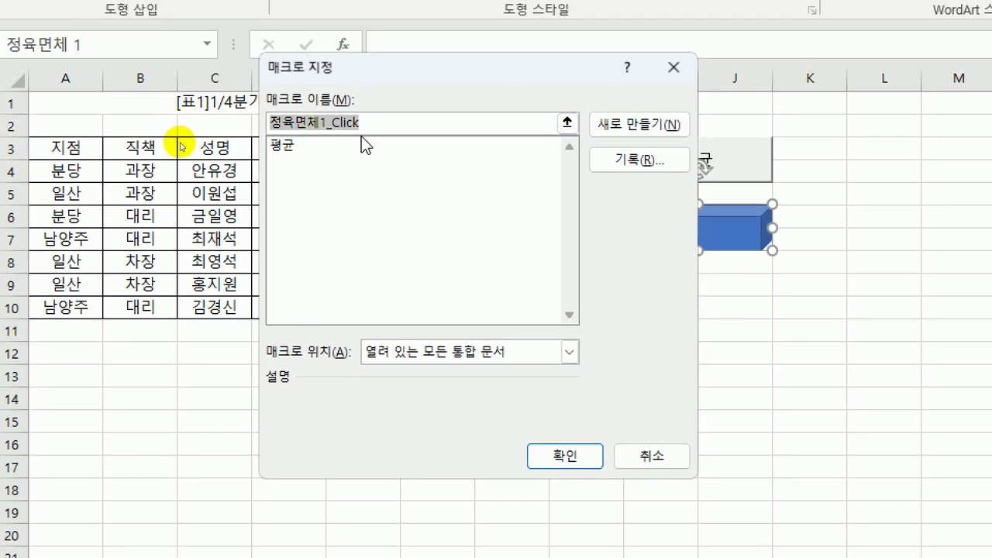
text(서시)
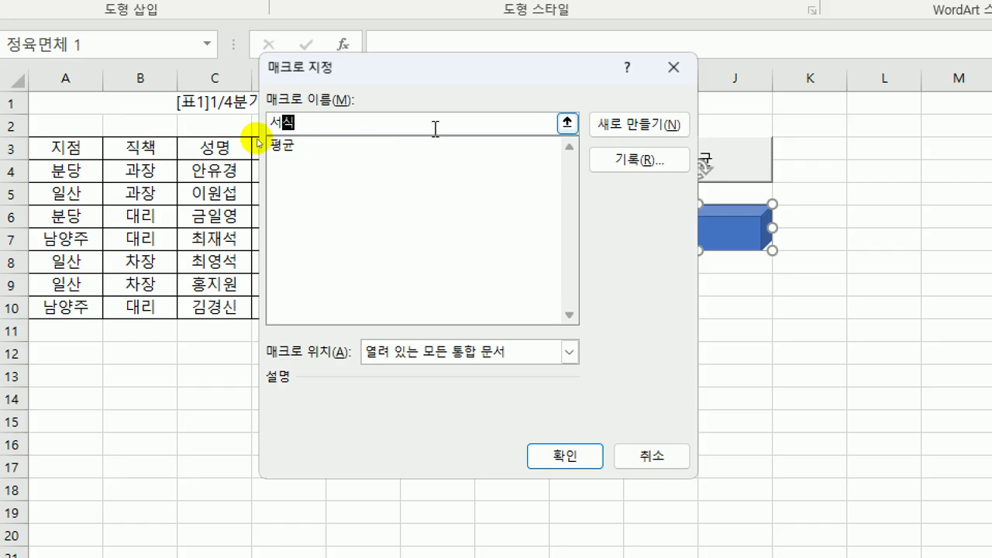
click(639, 160)
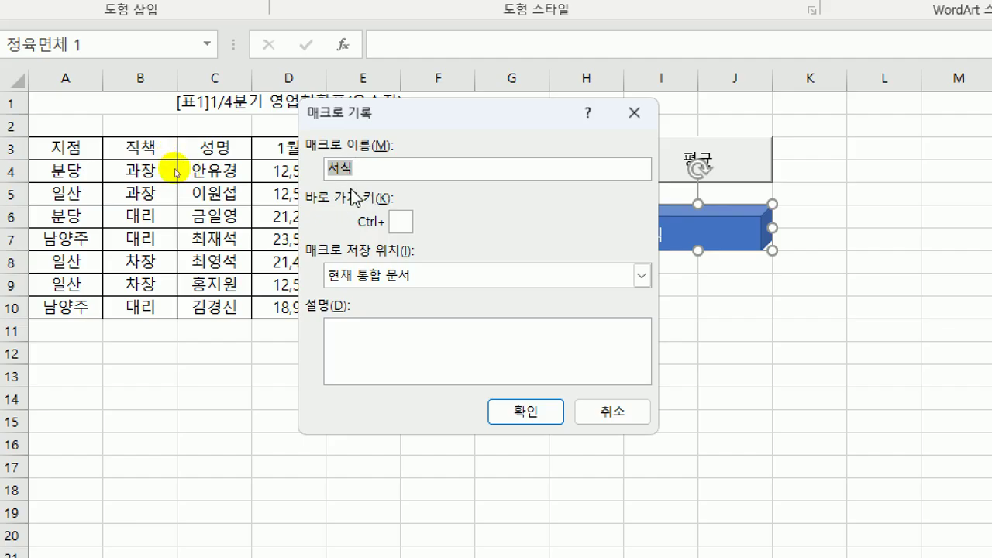
click(523, 419)
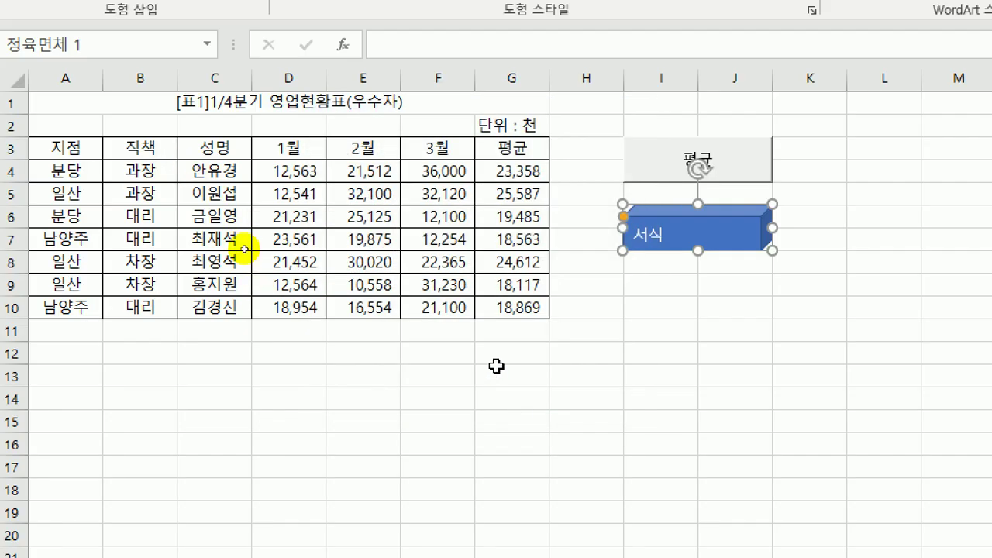
Fill cells G4:G10 with the standard yellow colour and stop recording the macro.
click(511, 172)
drag(515, 193, 525, 308)
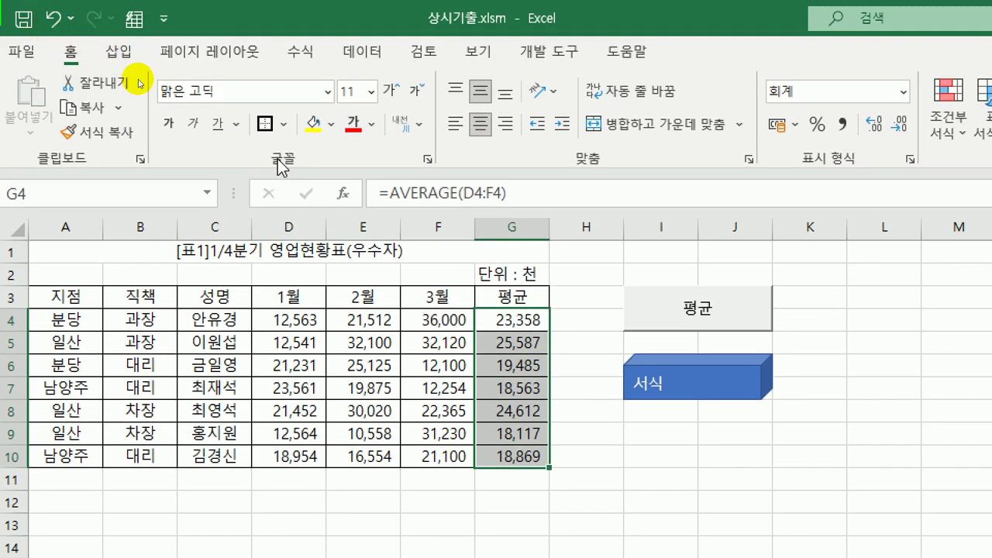
click(331, 124)
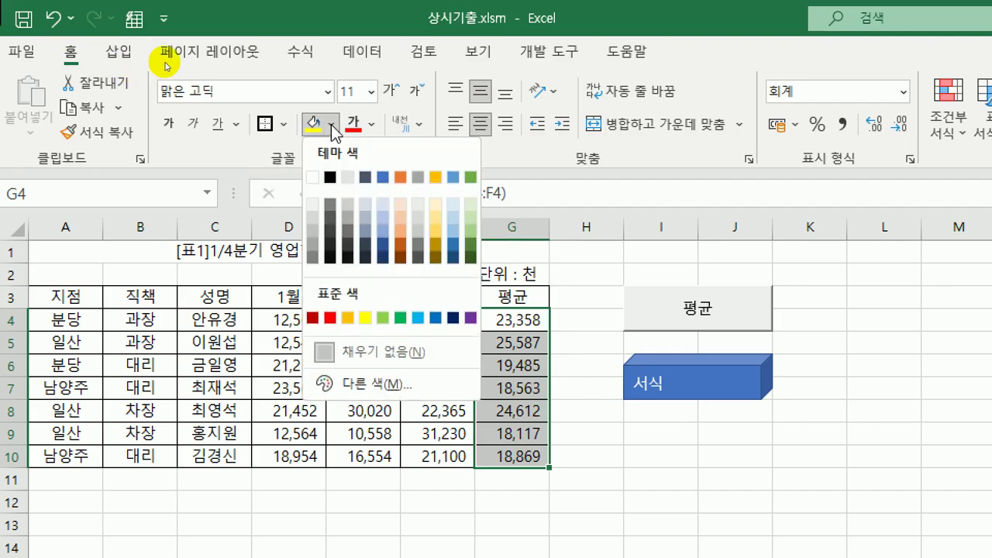
click(365, 318)
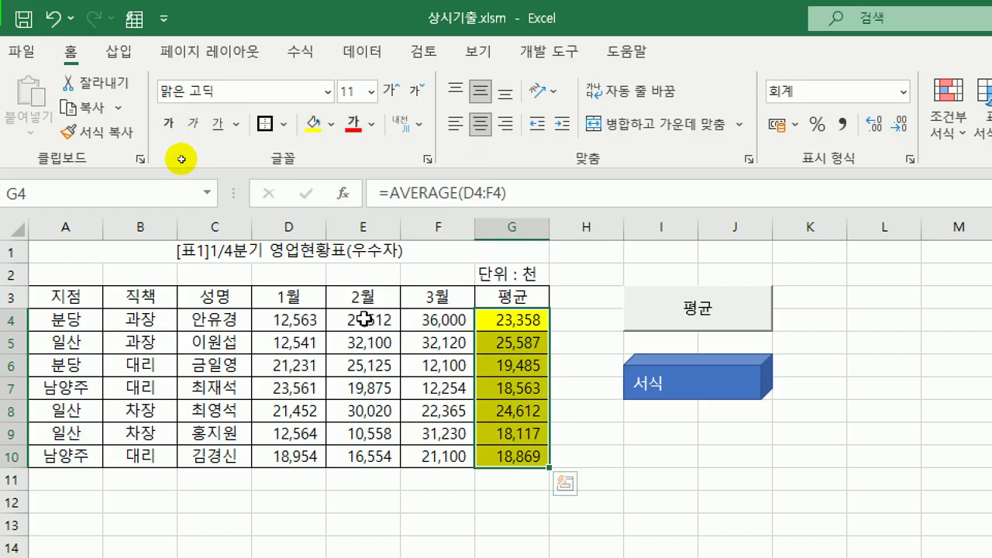
drag(510, 320, 511, 323)
click(510, 324)
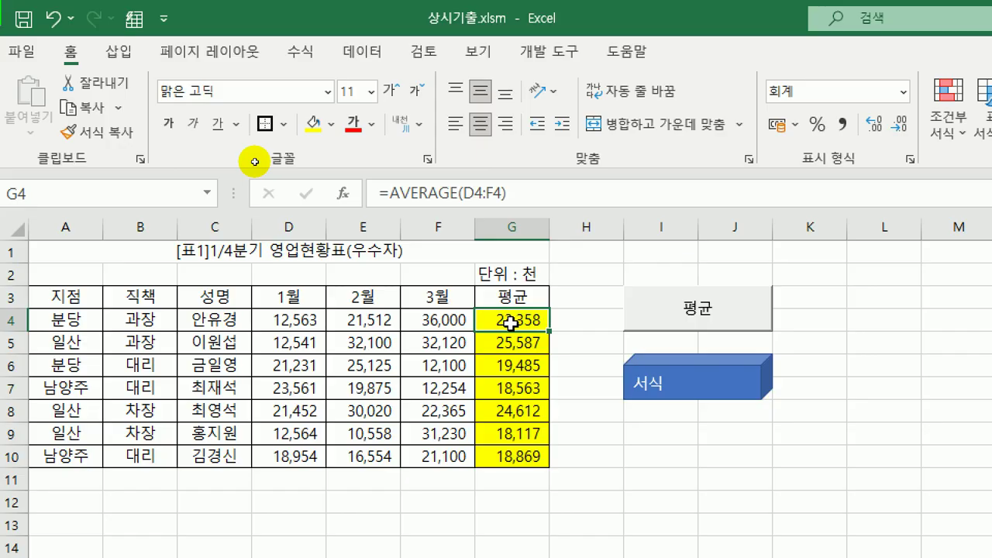
click(548, 51)
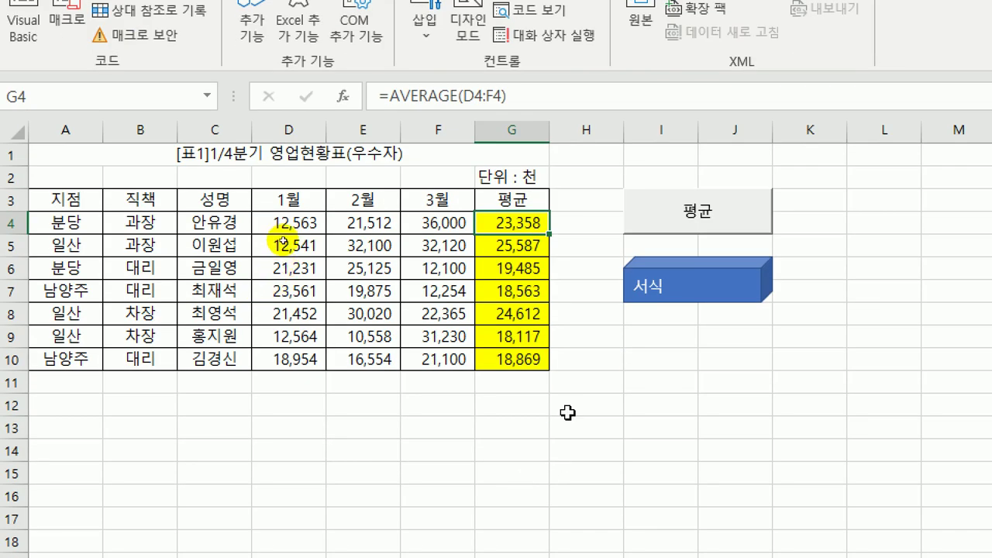
click(592, 379)
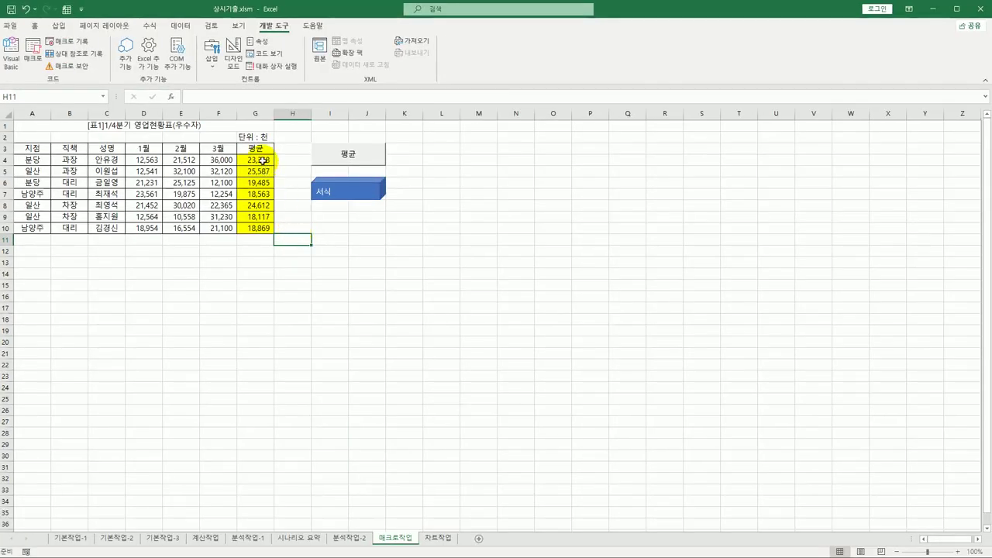
Clear the averages in G4:G10 and set the range to no fill.
drag(259, 160, 264, 227)
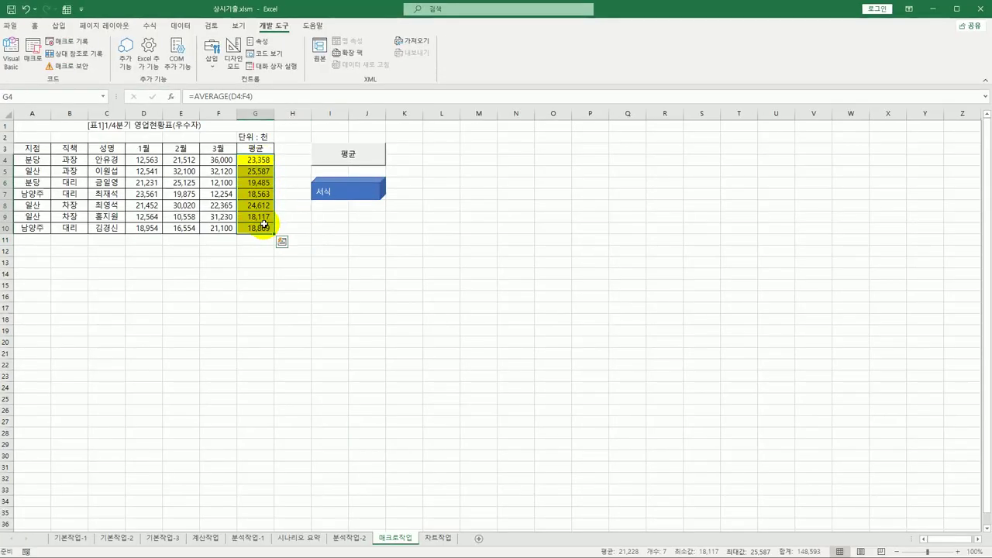
key(Delete)
click(37, 27)
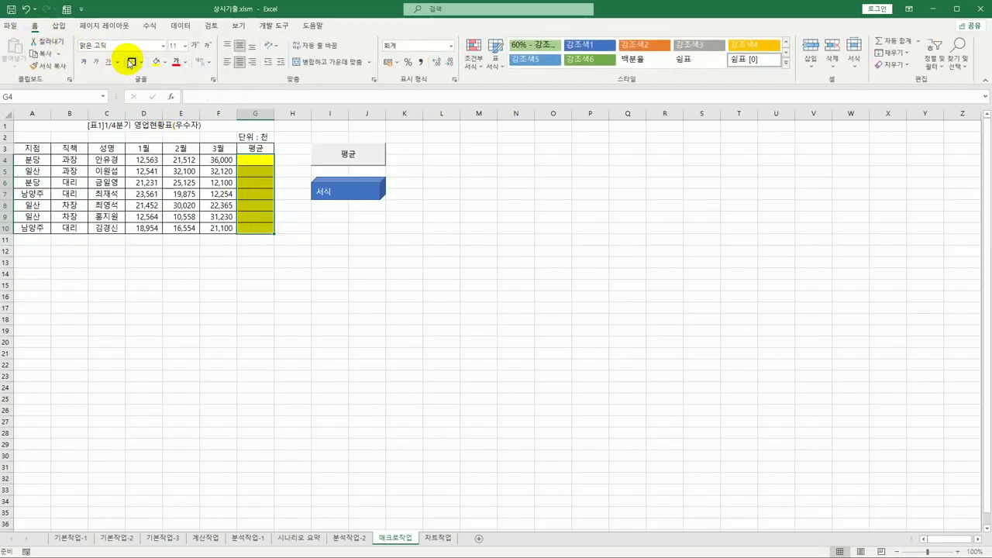
click(165, 62)
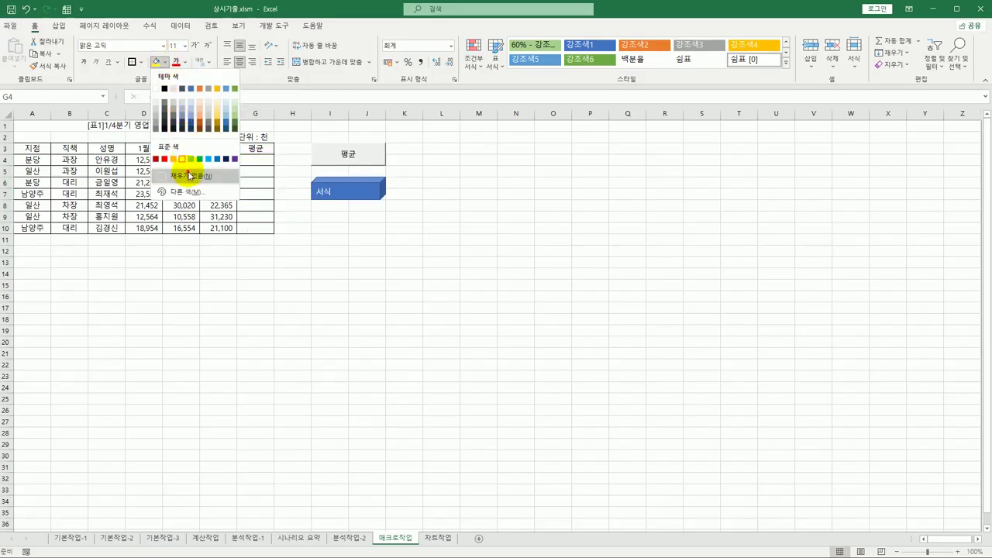
click(186, 175)
click(288, 250)
Run the 평균 button's macro and the 서식 cube's macro to test both on the table.
click(343, 158)
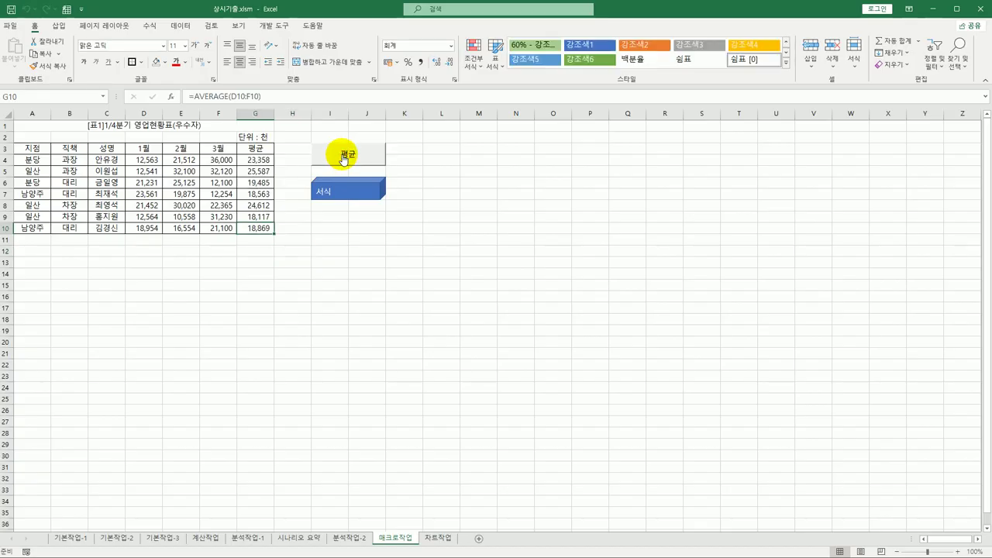
click(343, 189)
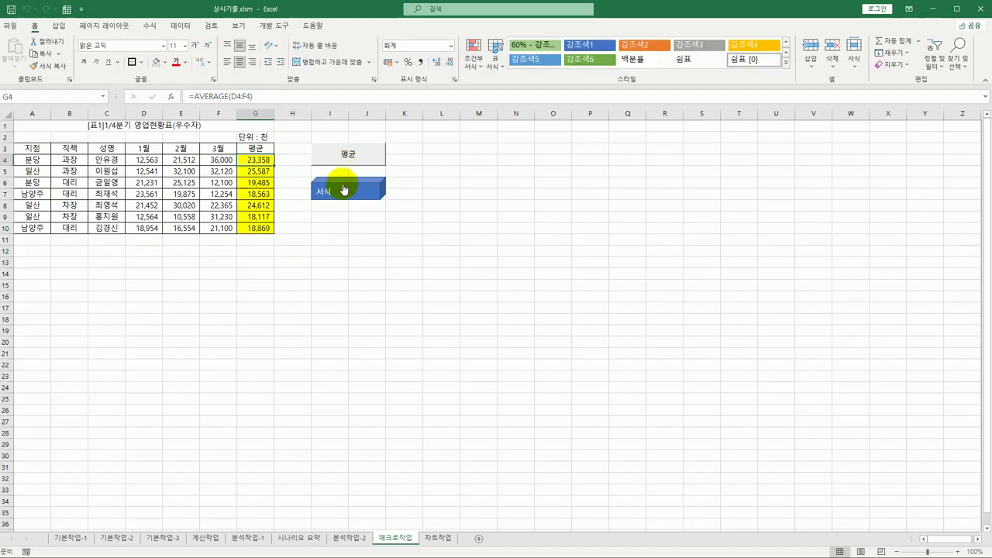
click(345, 248)
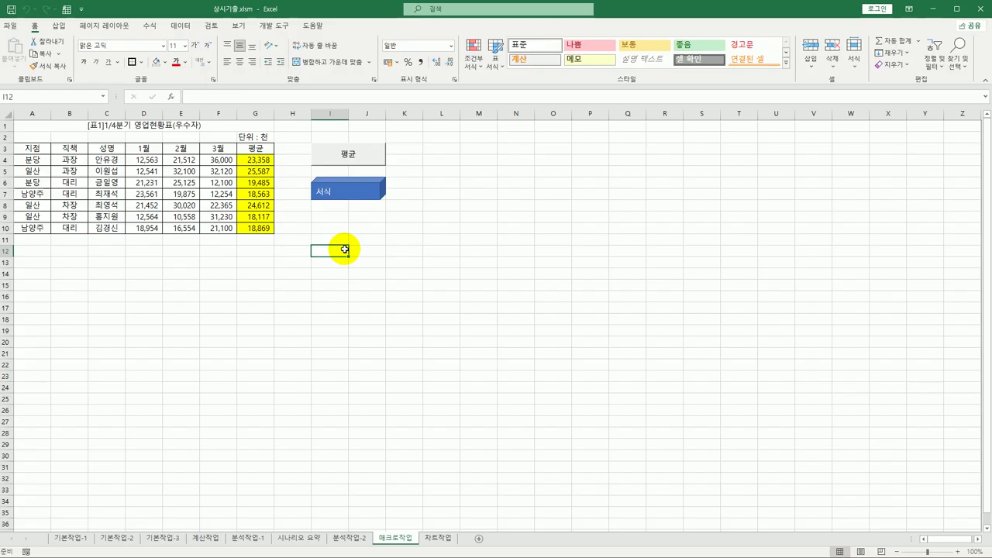
On the 차트작업 sheet, change the chart's data range to A2:A5 and D2:E5.
click(438, 538)
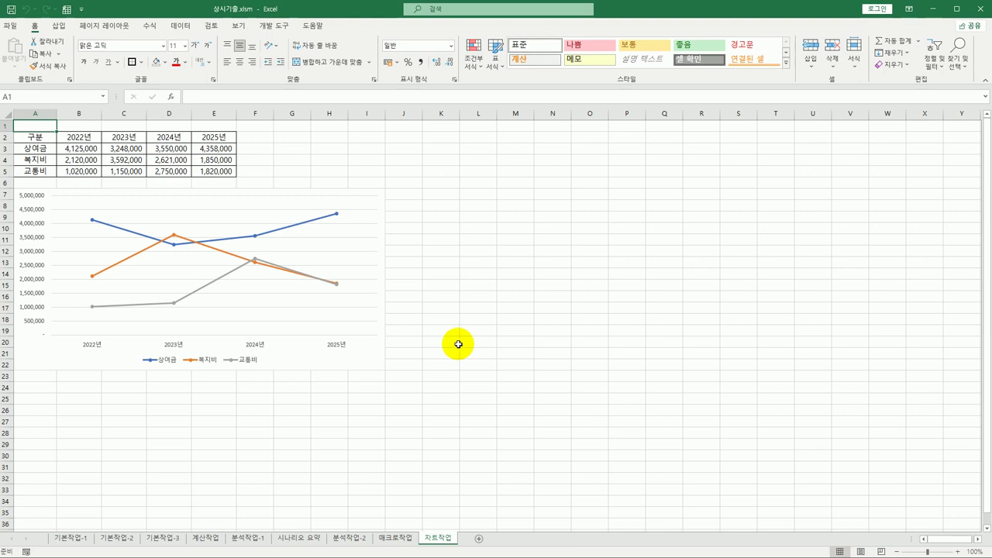
click(310, 204)
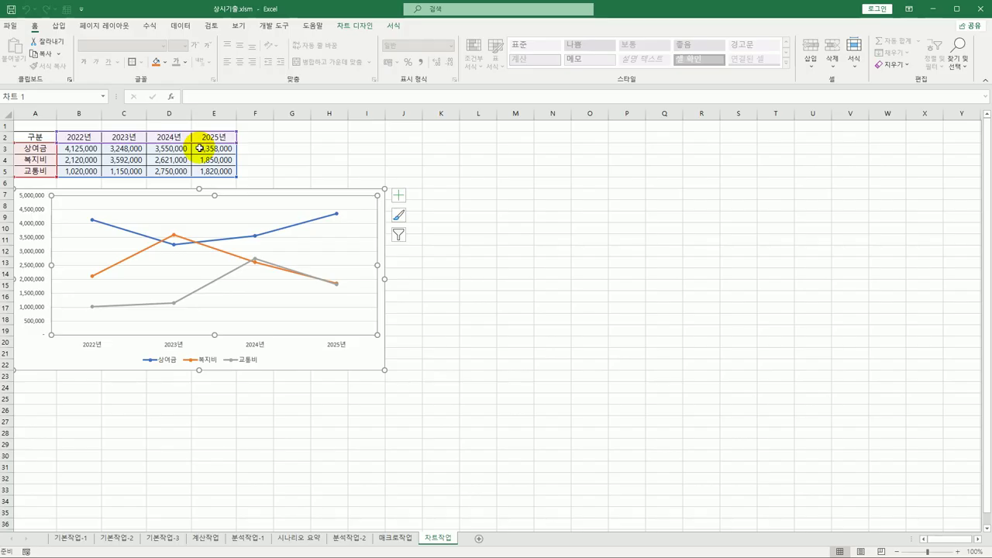
right_click(258, 205)
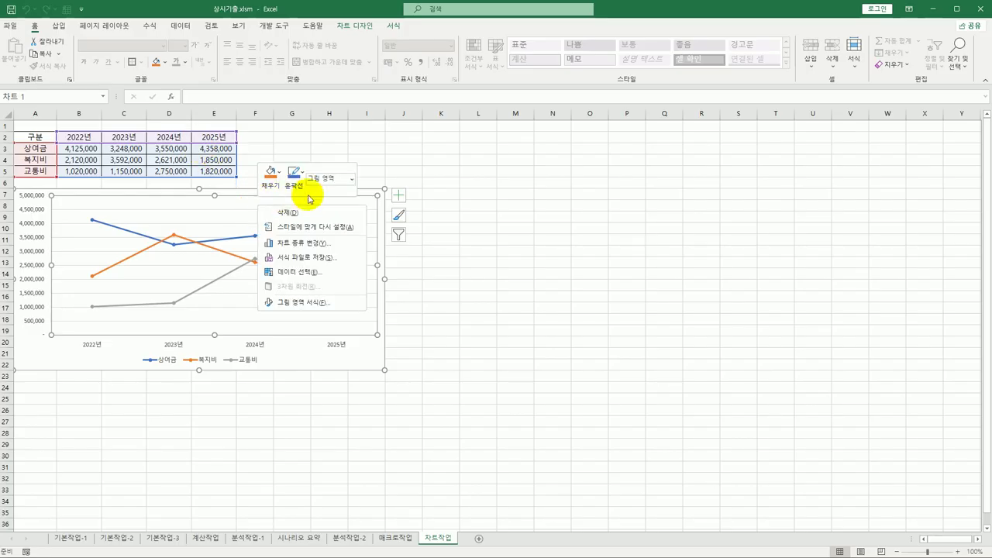
click(329, 274)
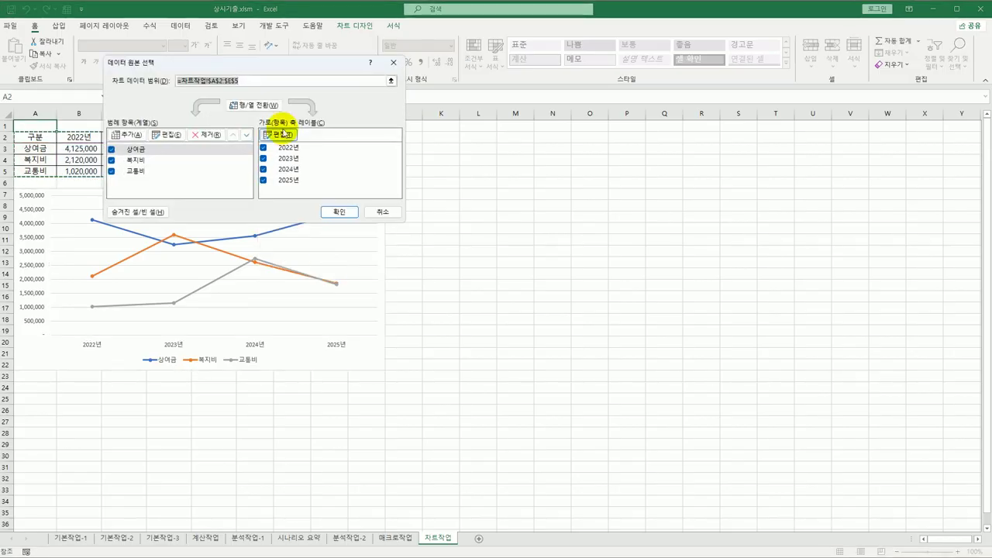
drag(277, 67, 398, 125)
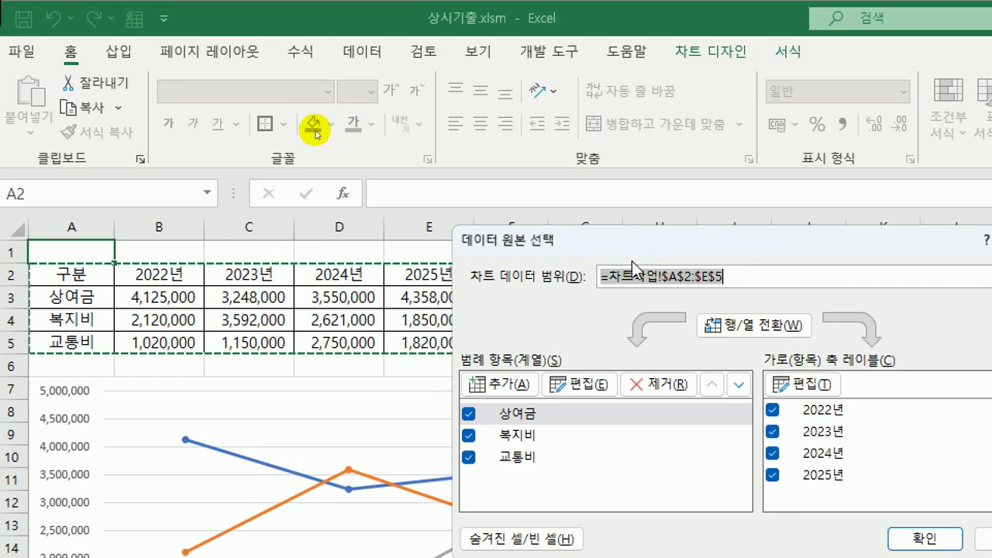
drag(628, 240, 490, 121)
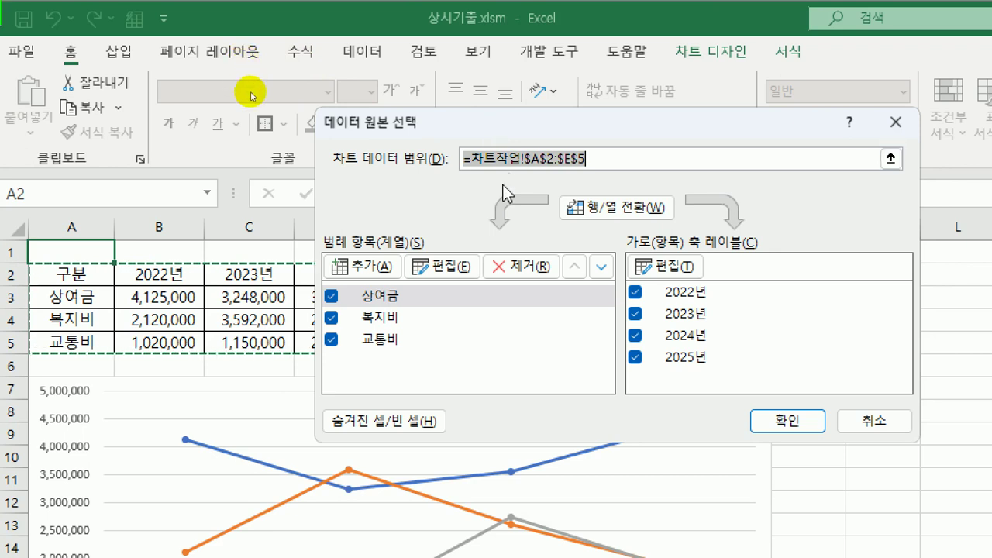
key(Delete)
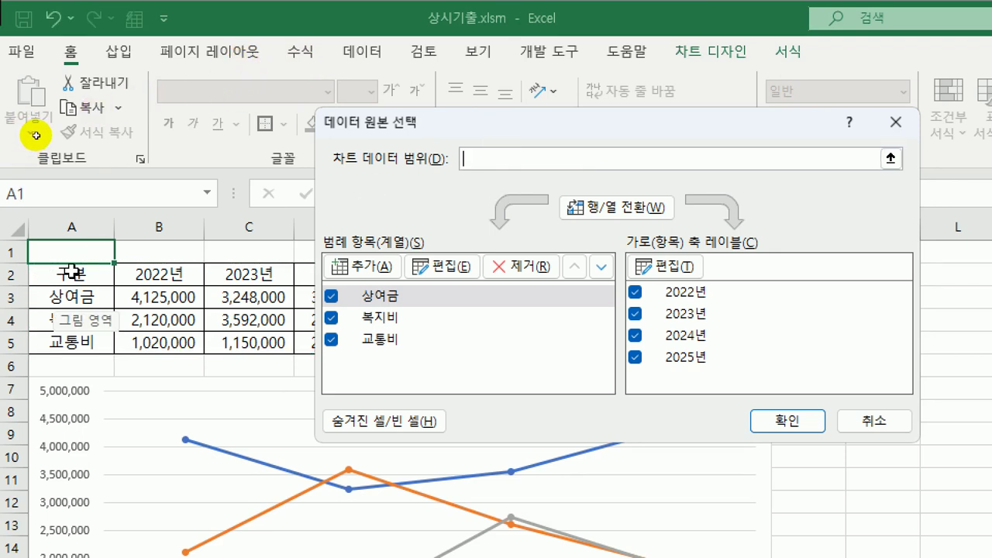
drag(67, 274, 82, 341)
drag(339, 274, 444, 338)
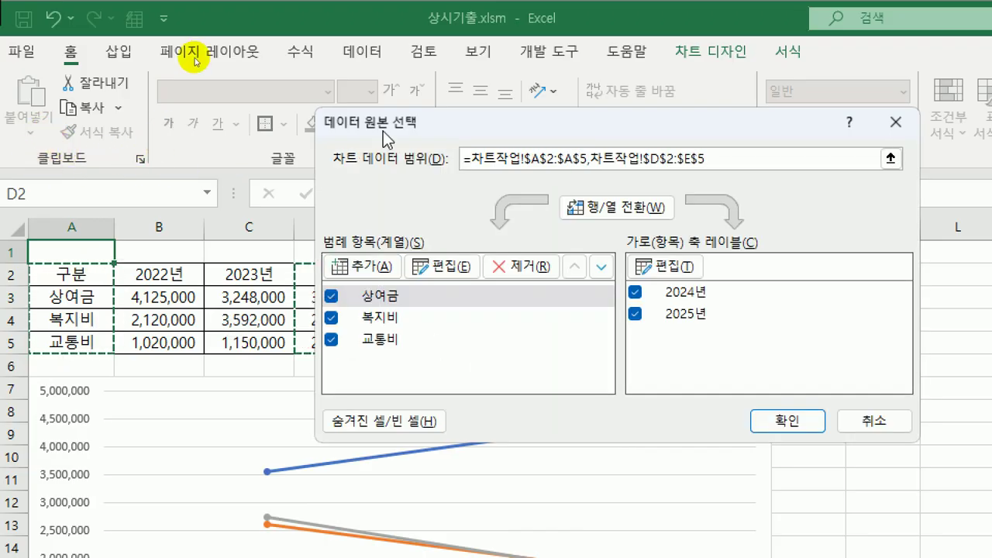
Switch the chart's rows and columns so the years are the series, and apply the new data source.
drag(385, 131, 316, 107)
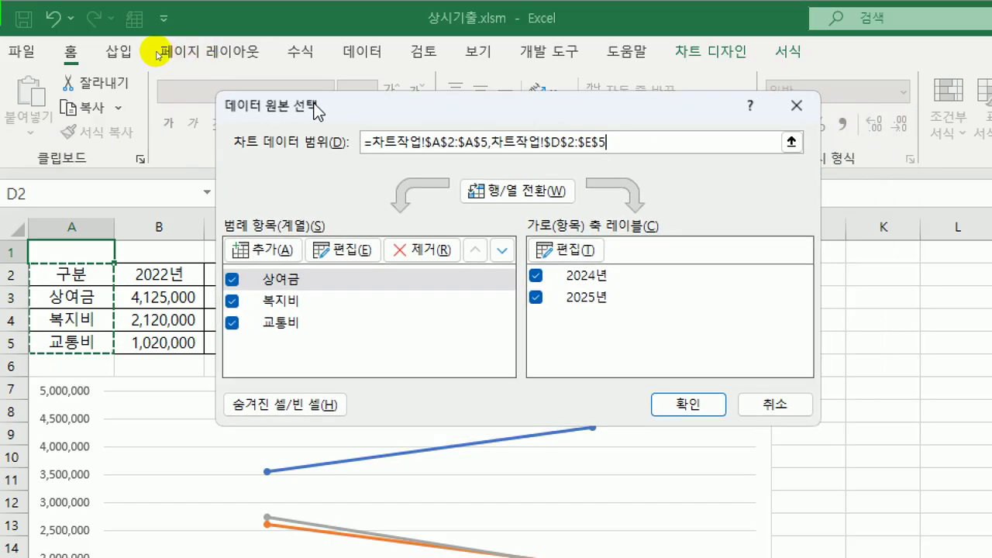
click(517, 194)
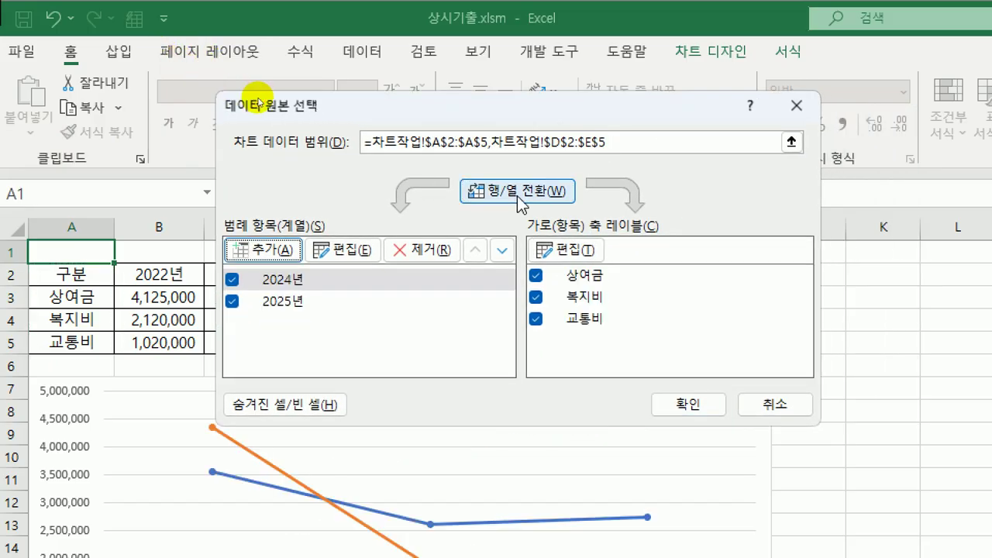
click(692, 404)
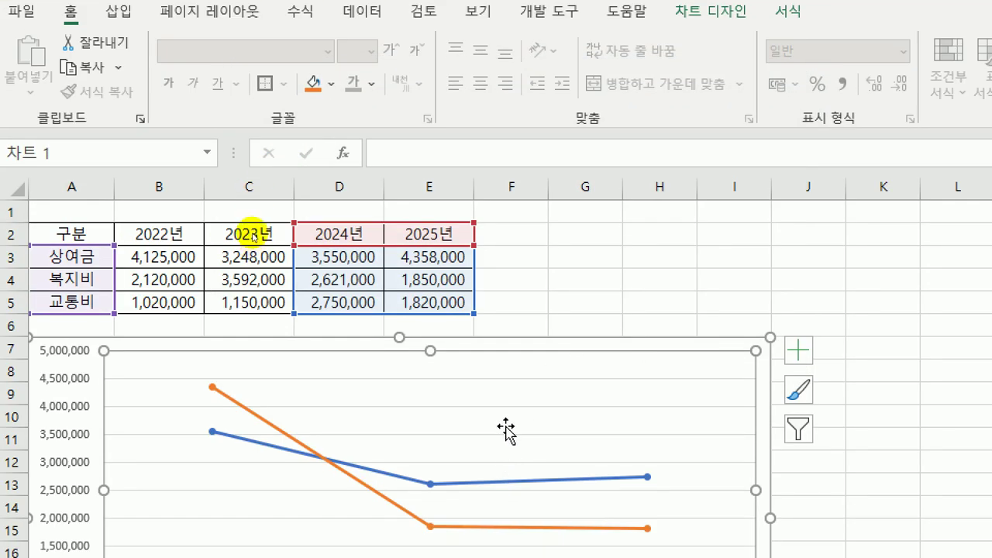
scroll(507, 422, down, 3)
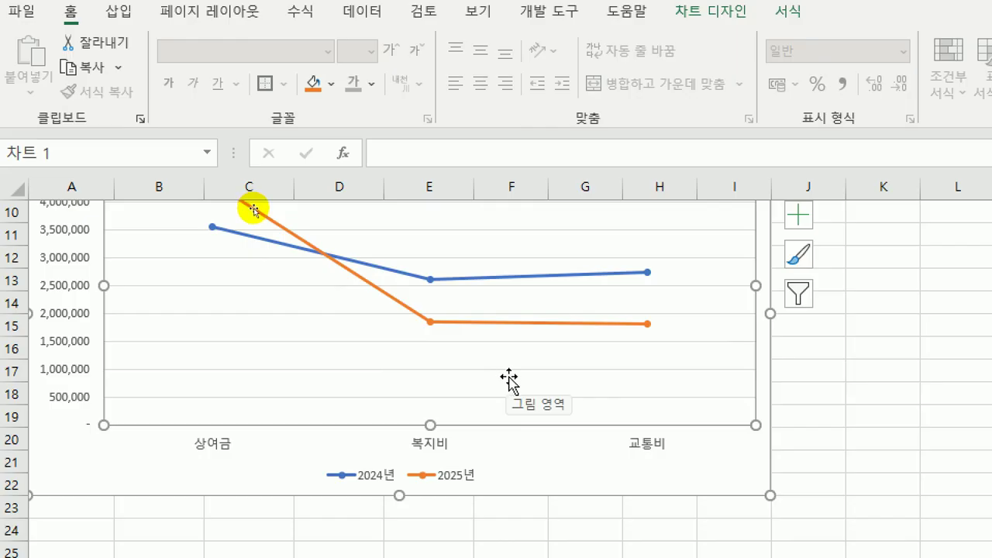
scroll(508, 380, up, 3)
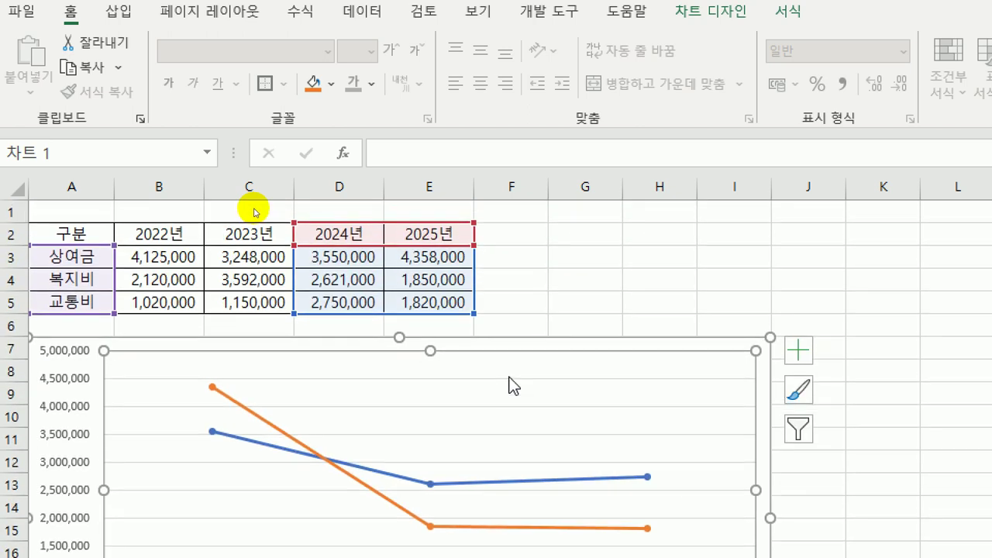
Change the chart type to 3차원 묶은 세로 막대형 with the years as series.
right_click(385, 368)
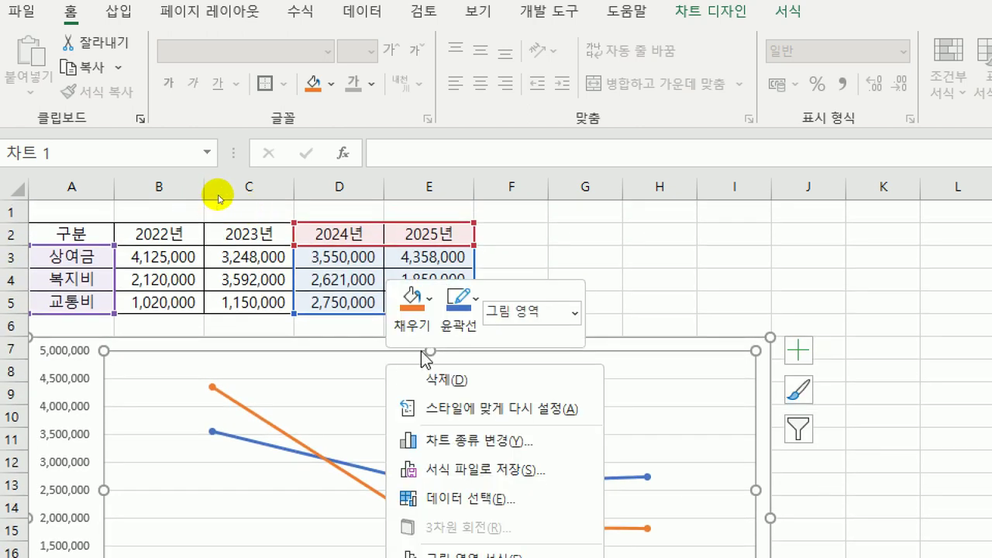
click(518, 452)
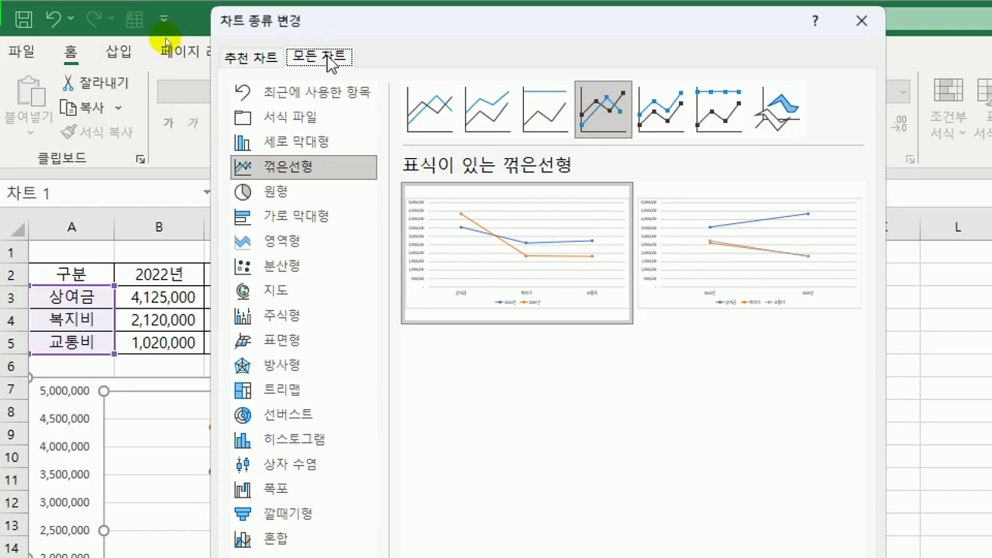
click(322, 142)
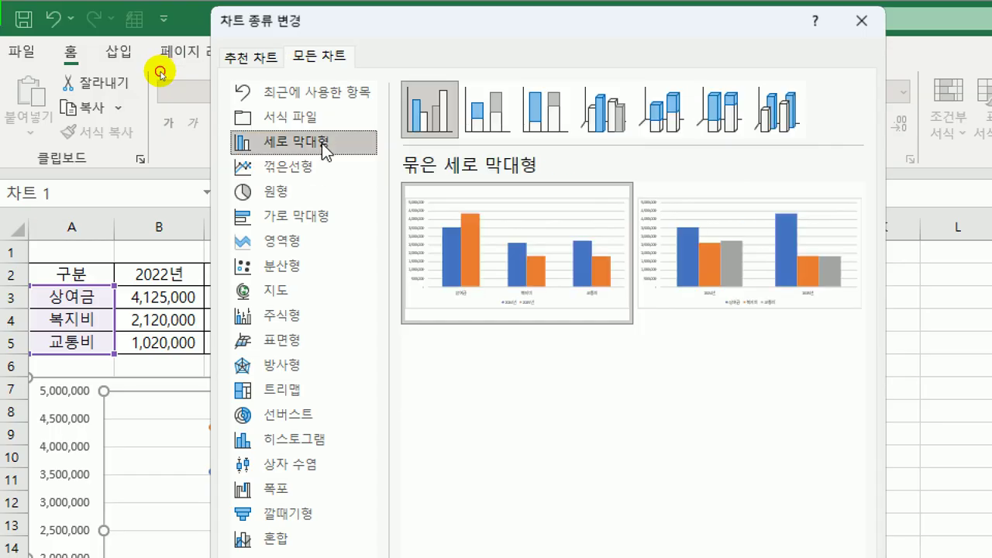
click(628, 113)
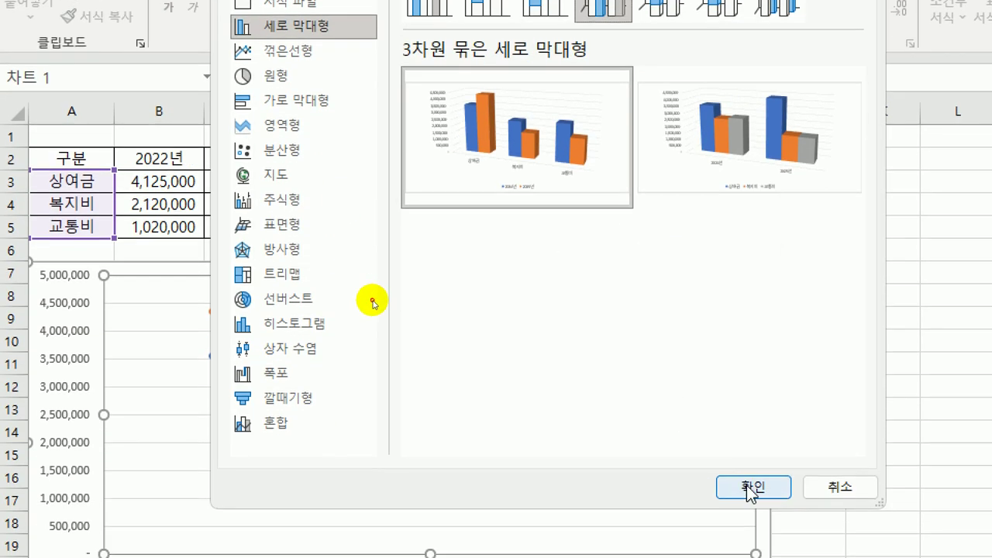
click(752, 496)
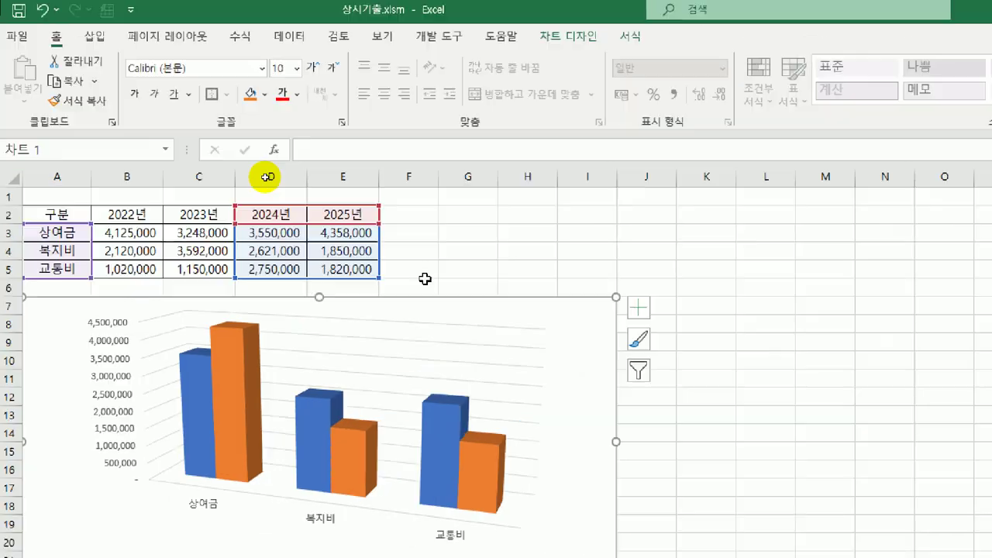
Set the column shape of the 2024년 series to 원통형.
click(798, 275)
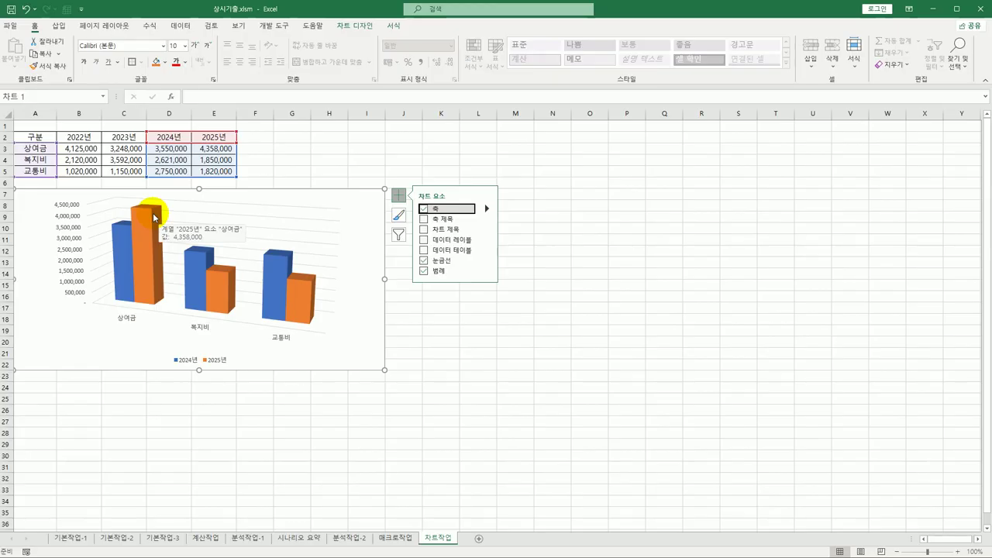
click(153, 218)
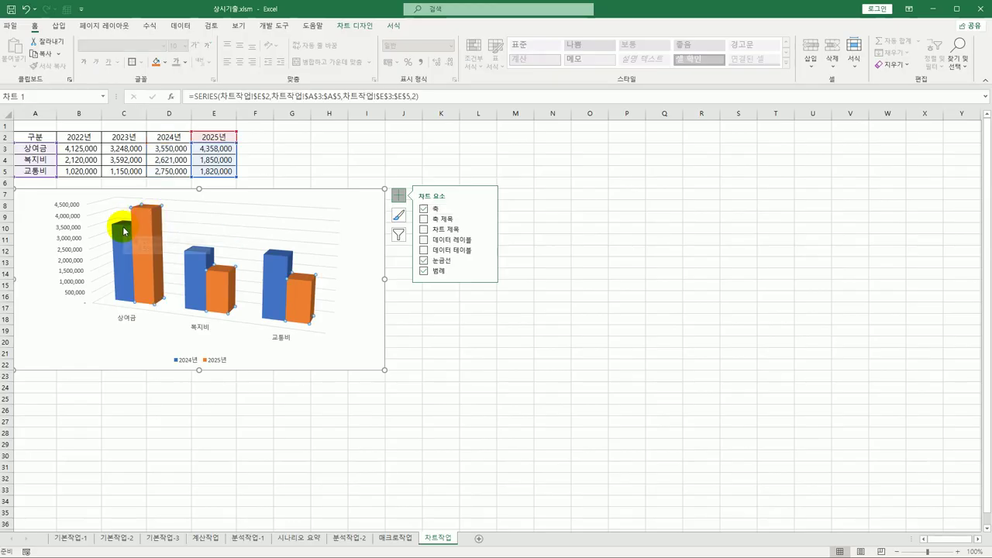
click(128, 230)
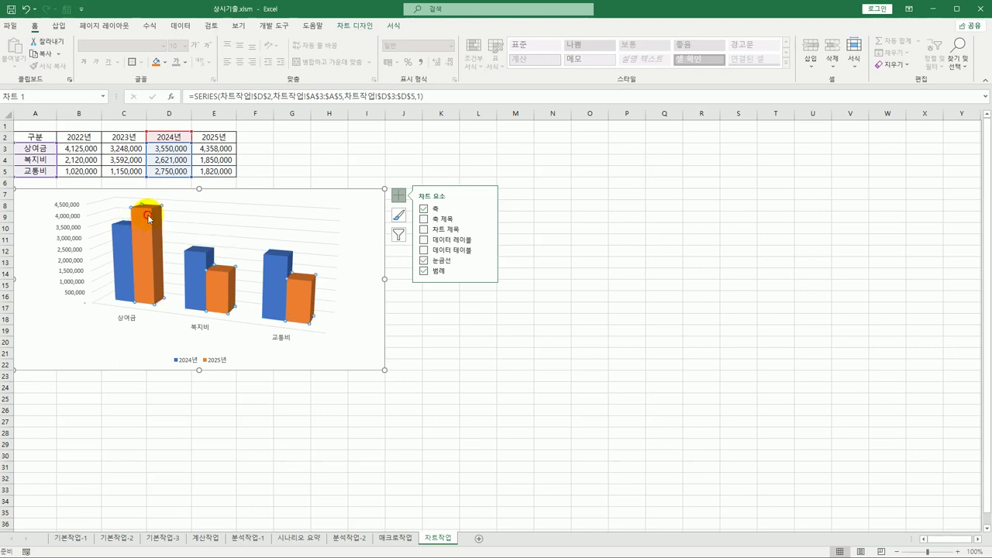
click(149, 219)
click(125, 235)
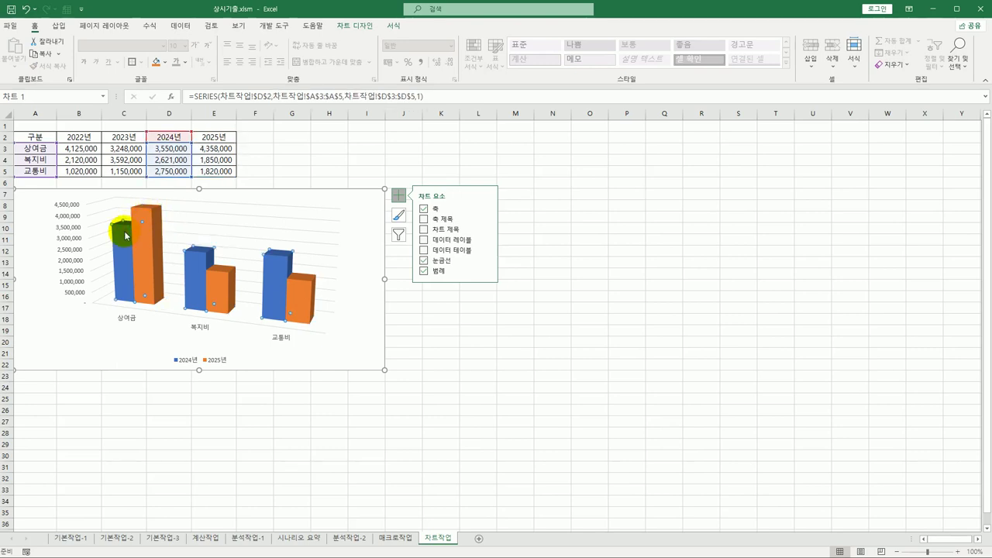
right_click(125, 234)
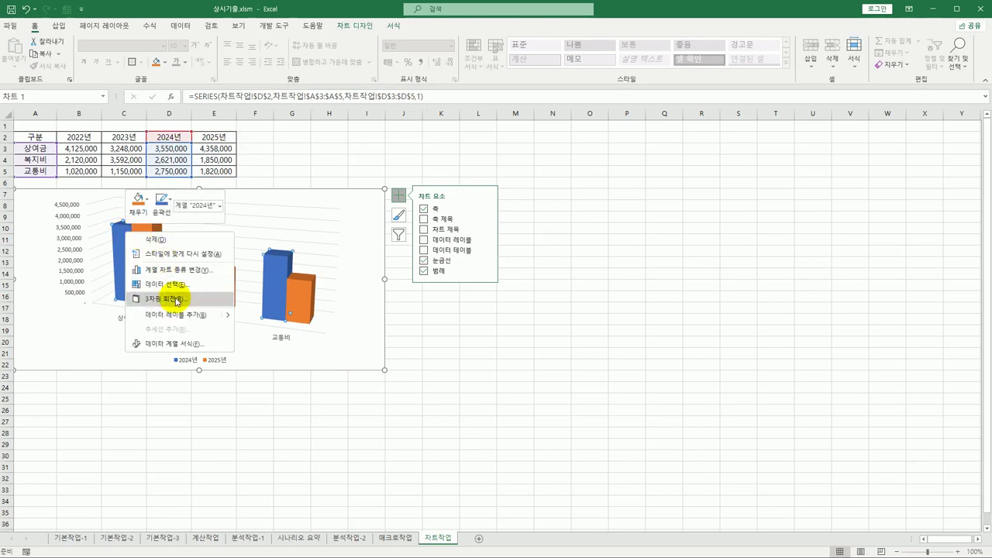
click(181, 342)
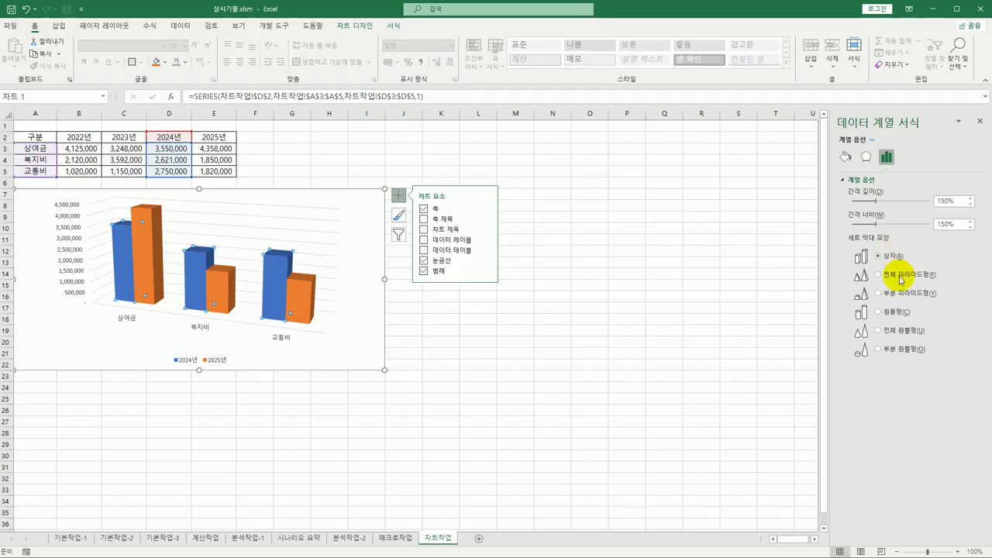
click(892, 314)
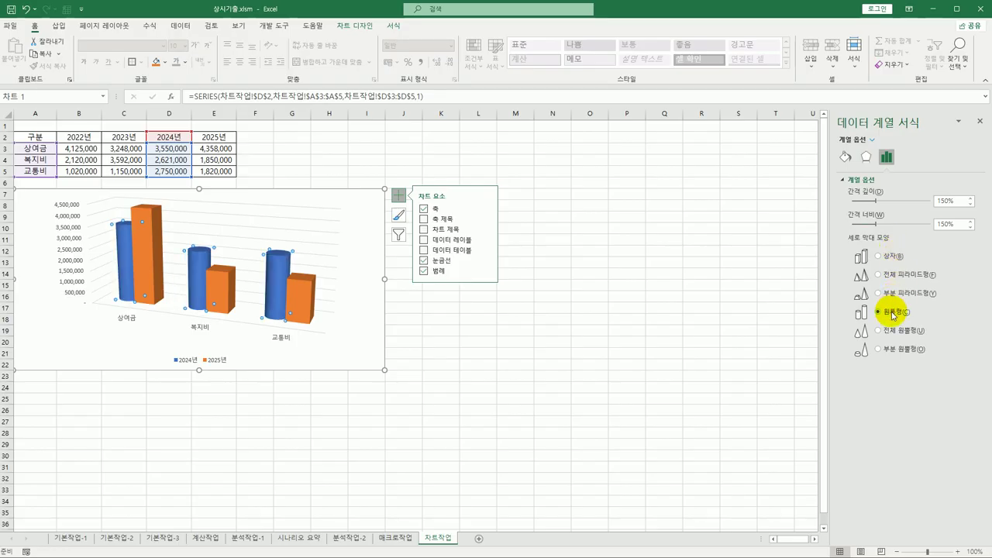
Set the column shape of the 2025년 series to 원통형.
click(149, 223)
click(142, 222)
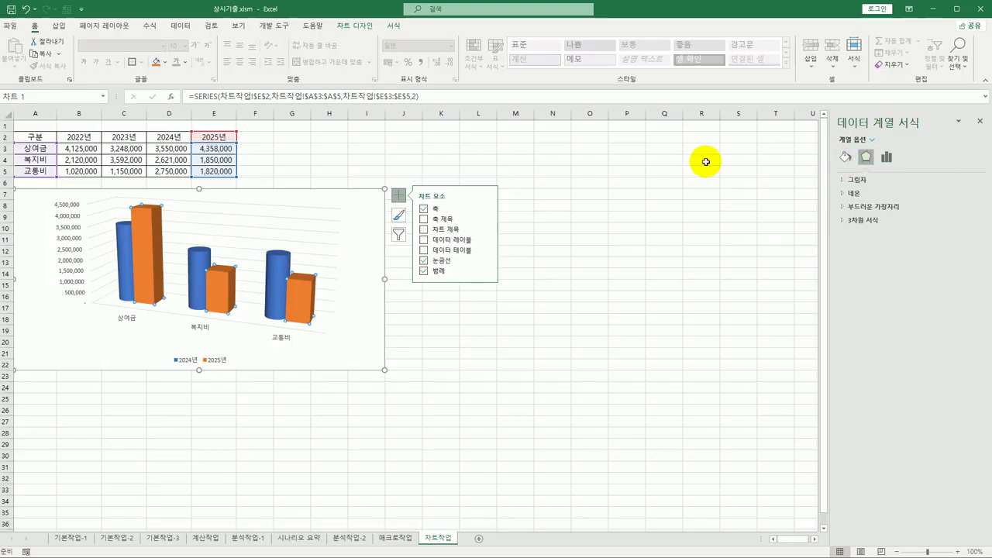
click(844, 157)
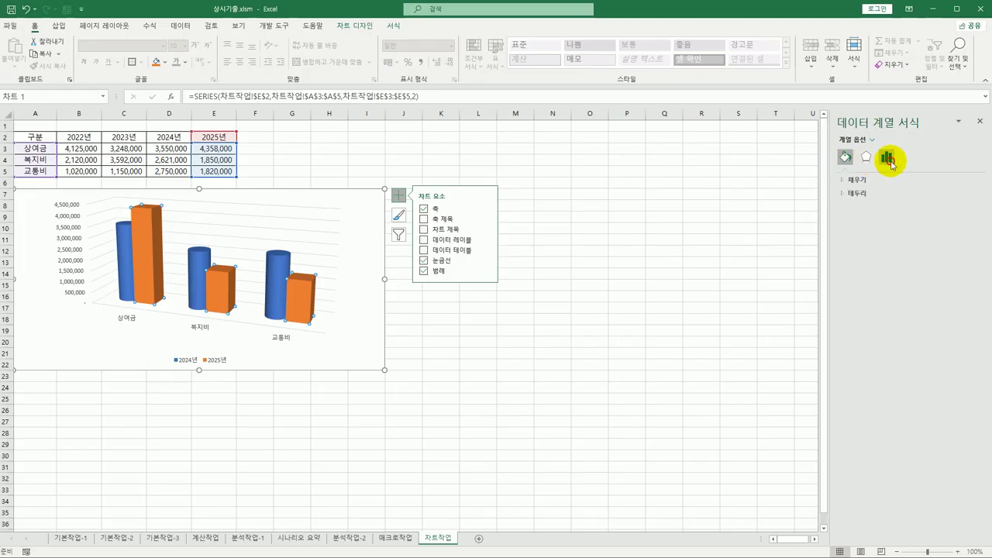
click(888, 160)
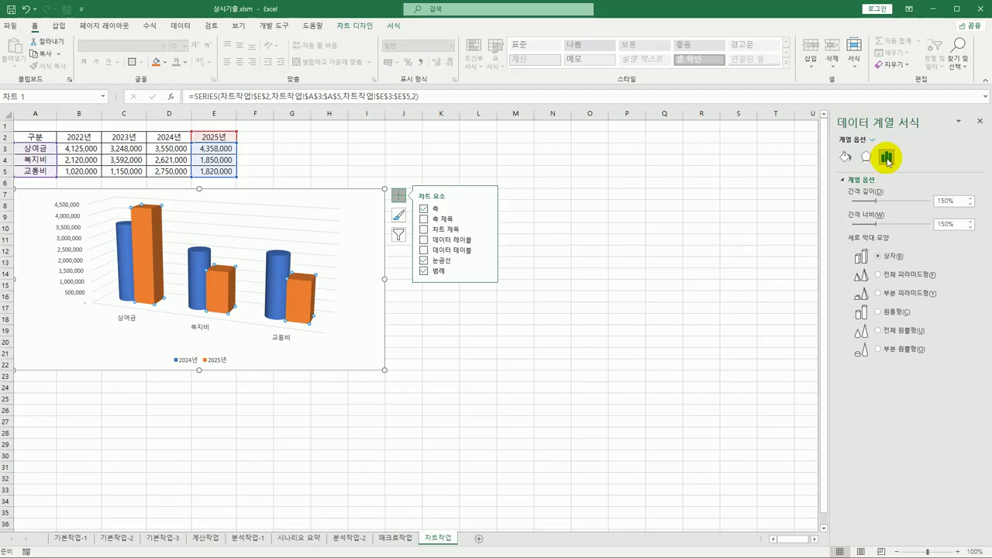
click(888, 313)
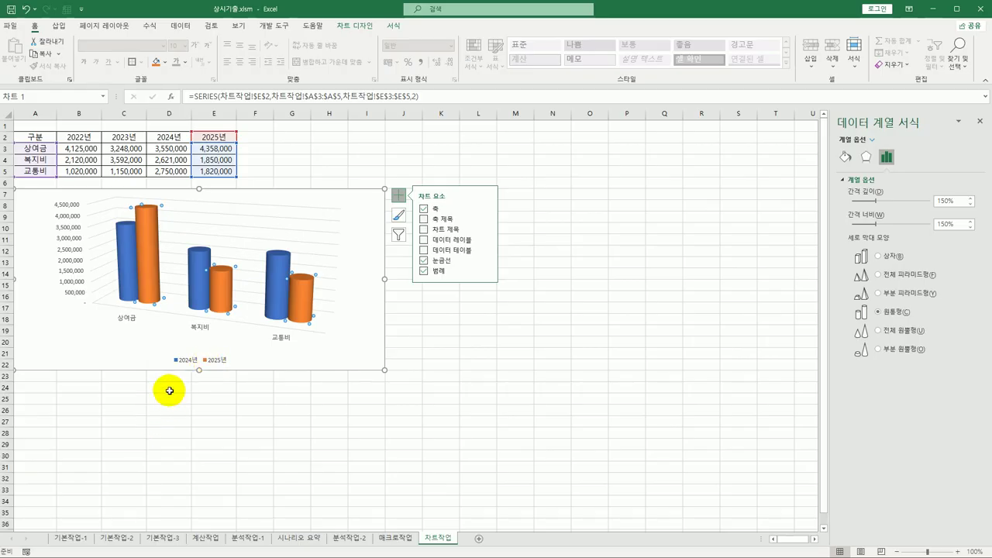
Place the legend above the plot (위쪽) and add a 기본 세로 axis title to the chart.
click(487, 272)
click(529, 286)
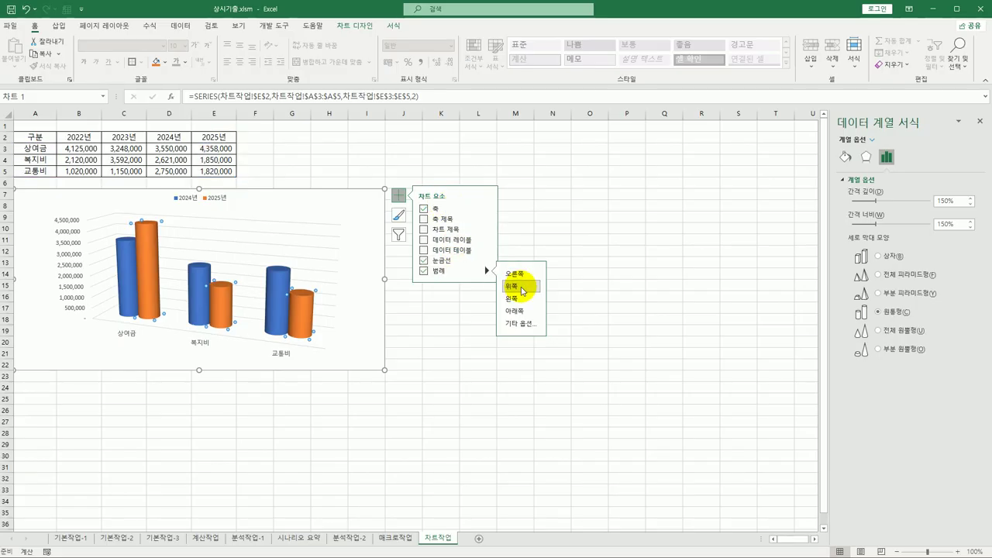
mouse_move(488, 217)
click(517, 231)
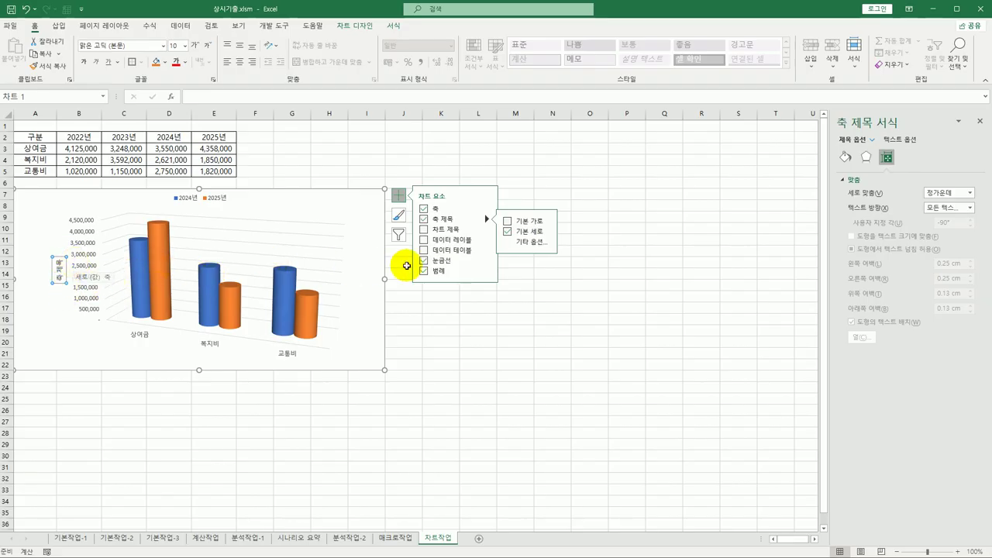
Set the vertical axis title's text direction to 세로 and change its text to 금액.
click(935, 213)
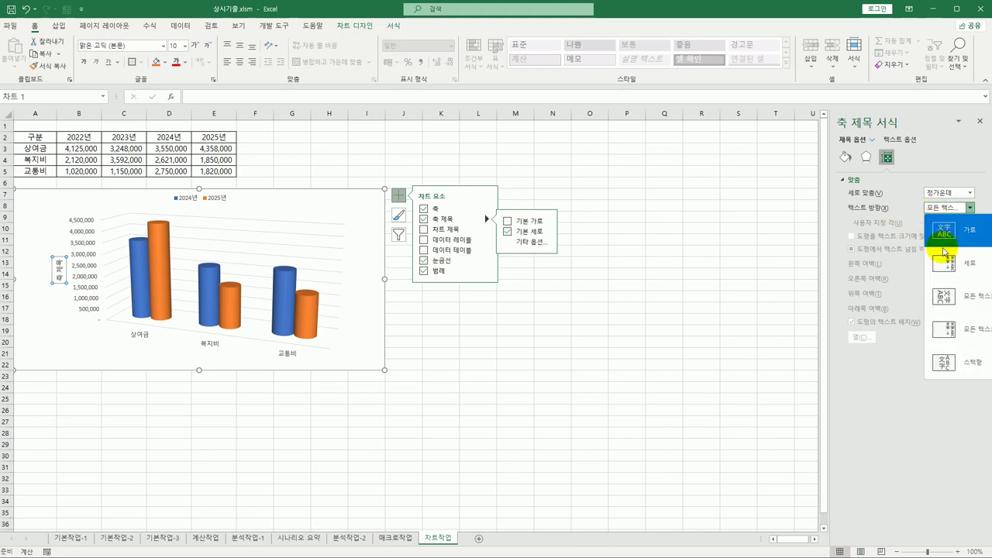
click(945, 259)
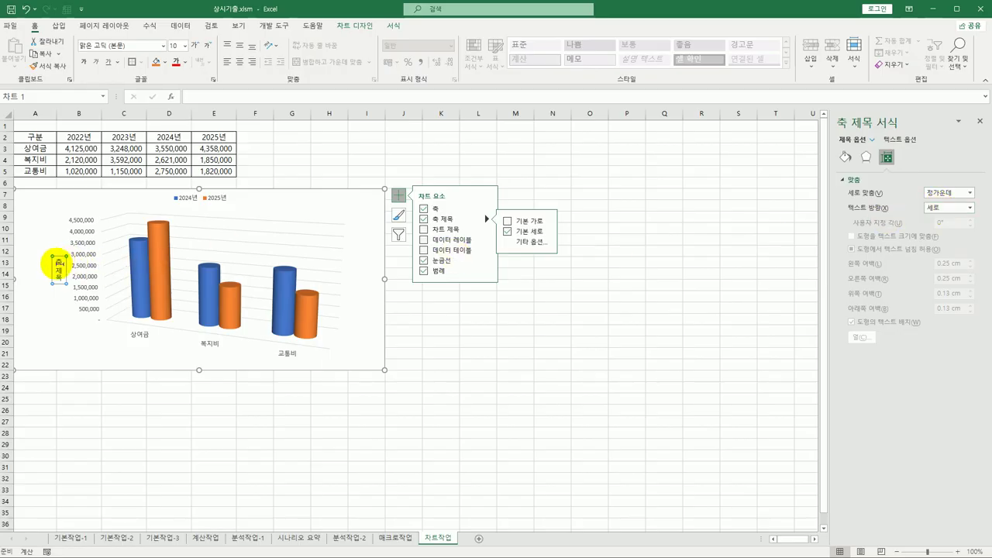
click(58, 263)
drag(57, 257, 50, 288)
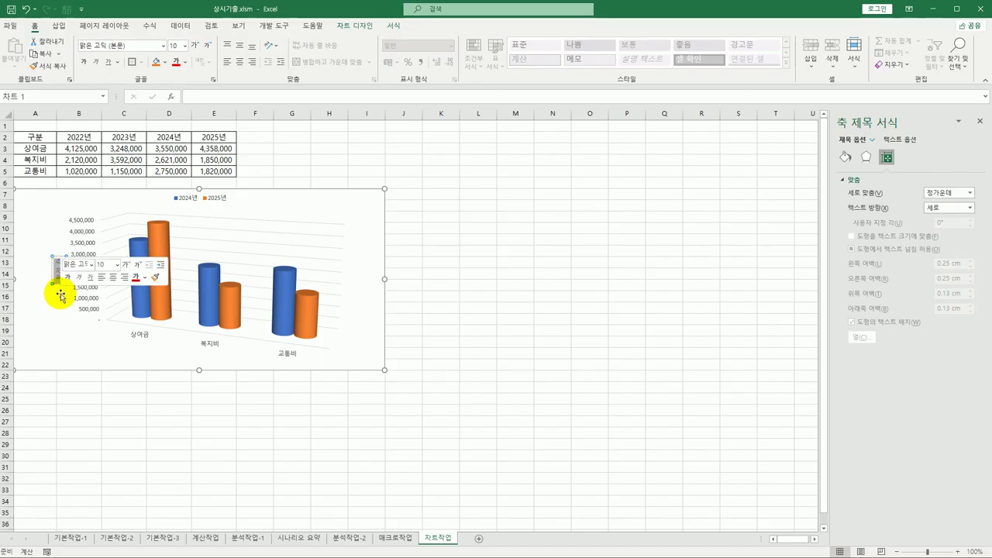
text(금액)
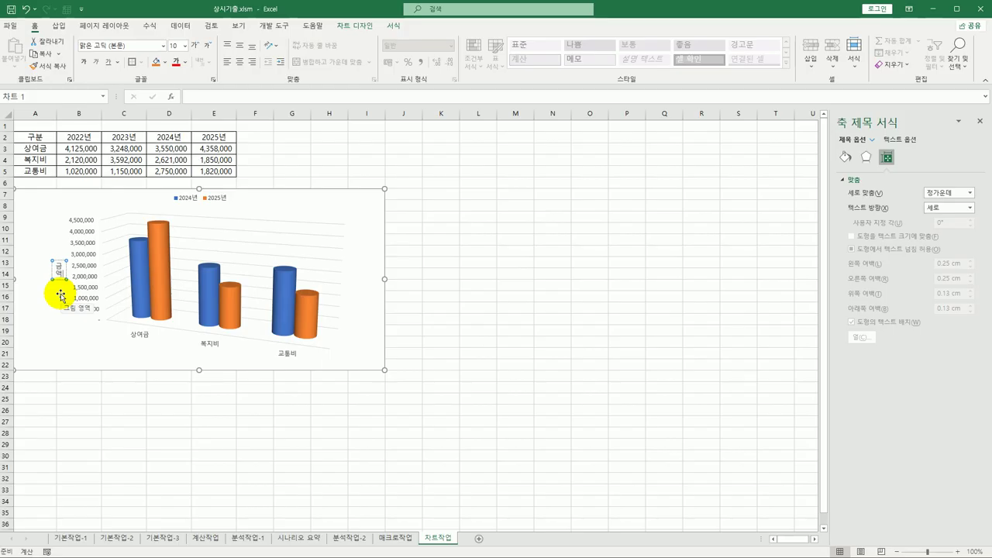
Set the minimum bound of the chart's vertical value axis to 500000.
click(79, 292)
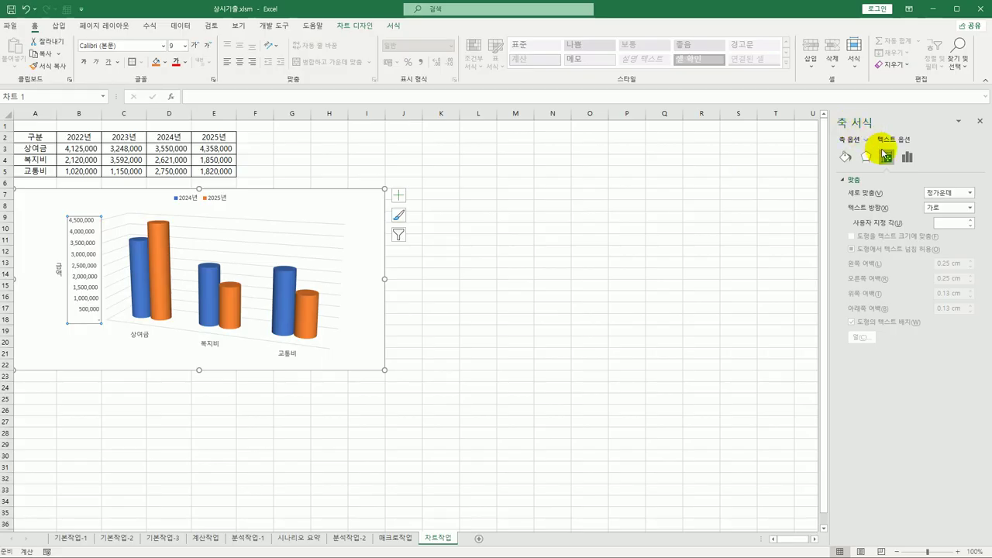
click(906, 157)
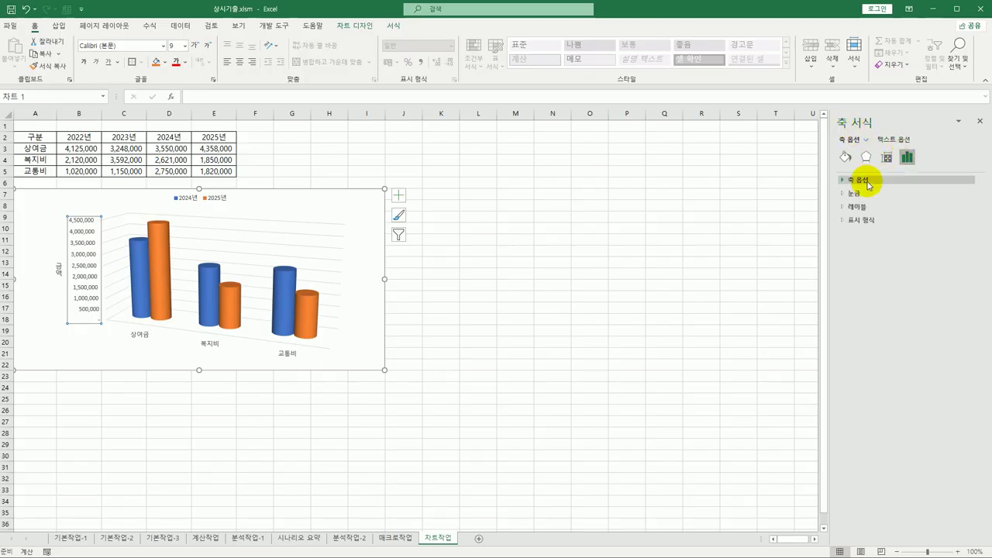
click(868, 180)
click(888, 203)
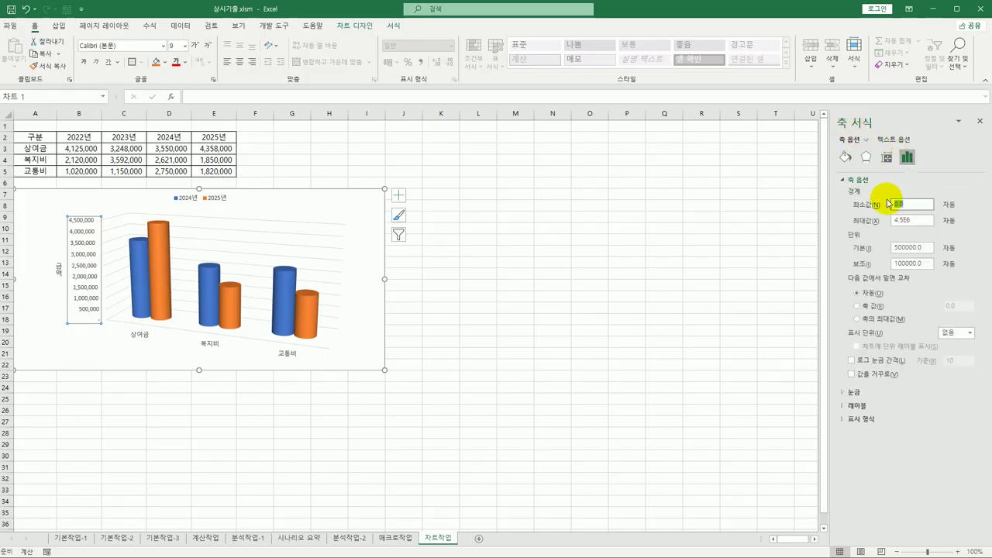
text(50)
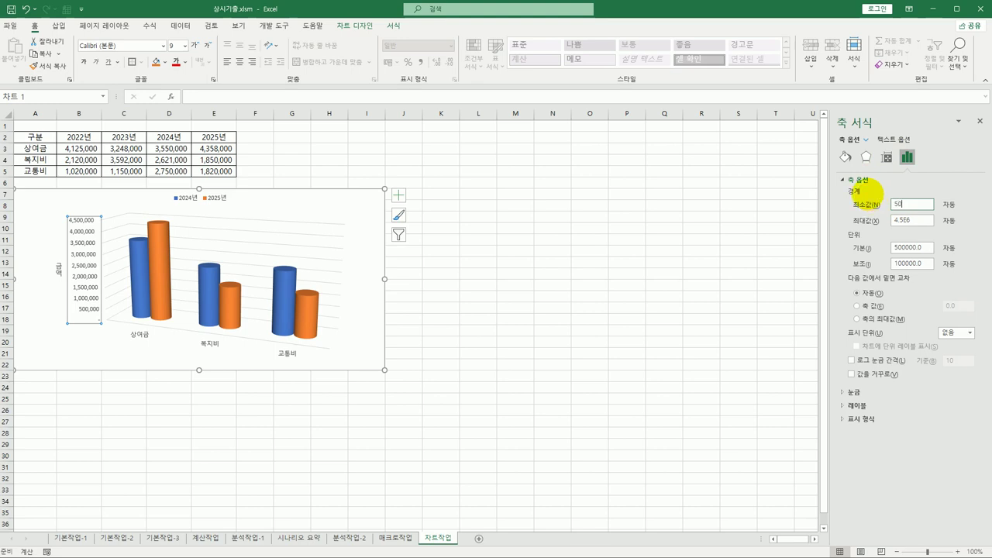
text(0000)
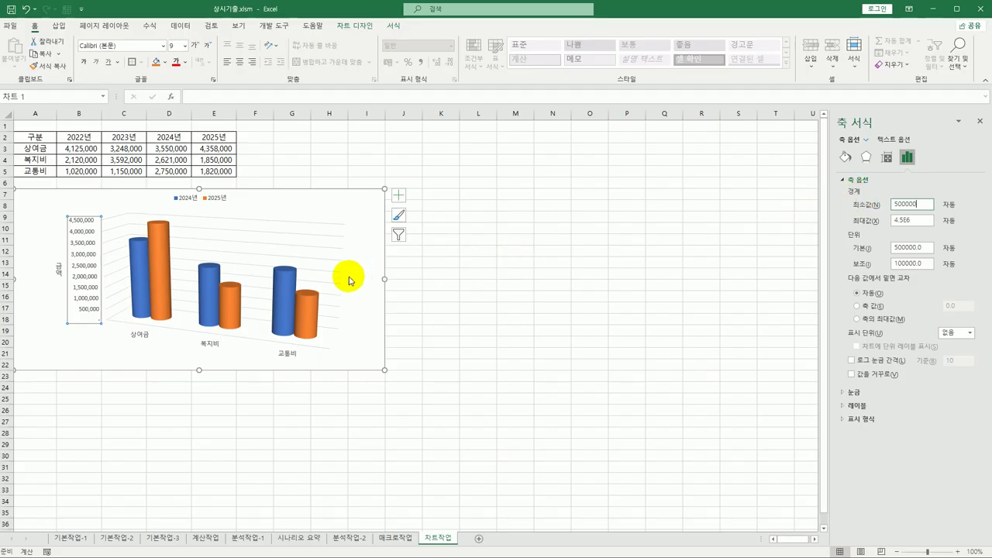
Add a data callout (데이터 설명선) to only the 상여금 column of the 2025년 series and review its label options.
click(161, 239)
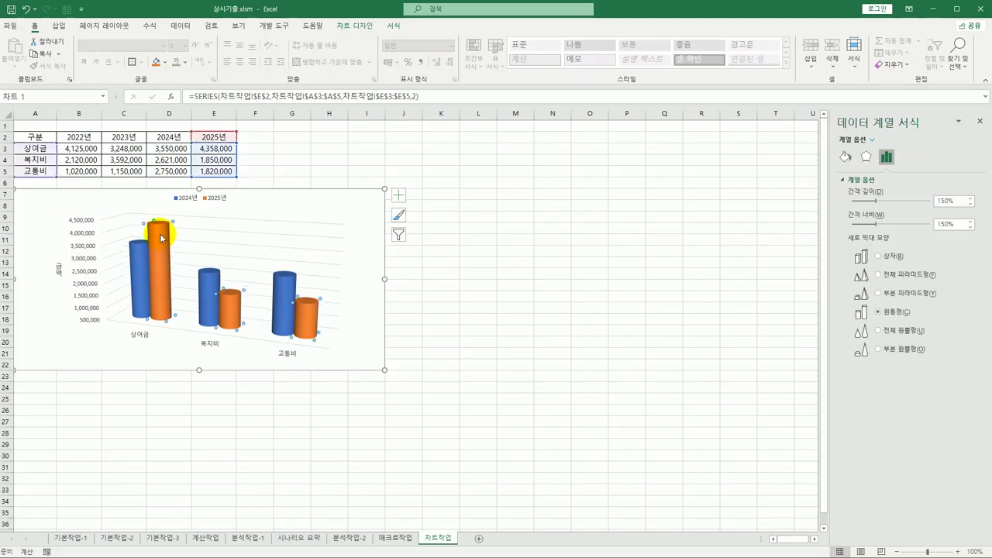
click(161, 237)
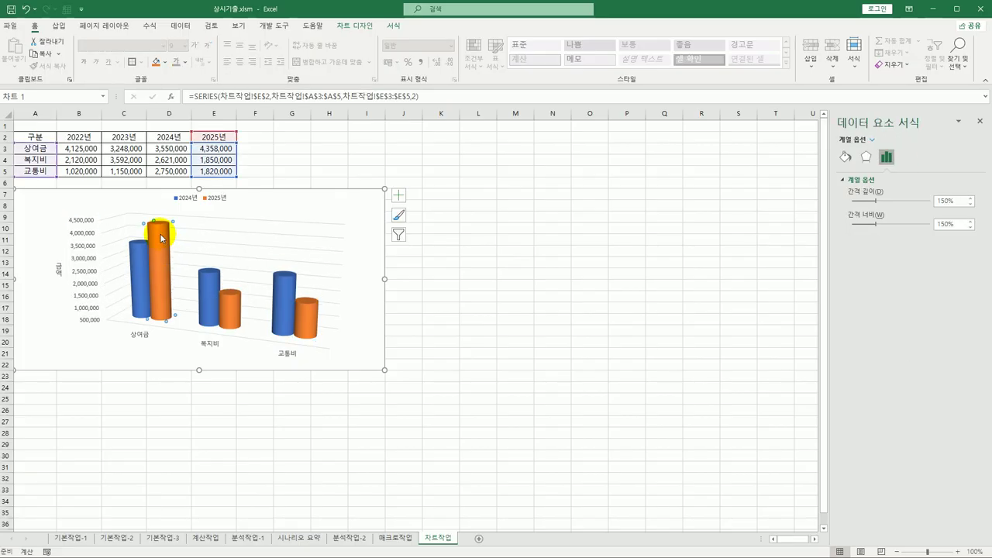
right_click(161, 238)
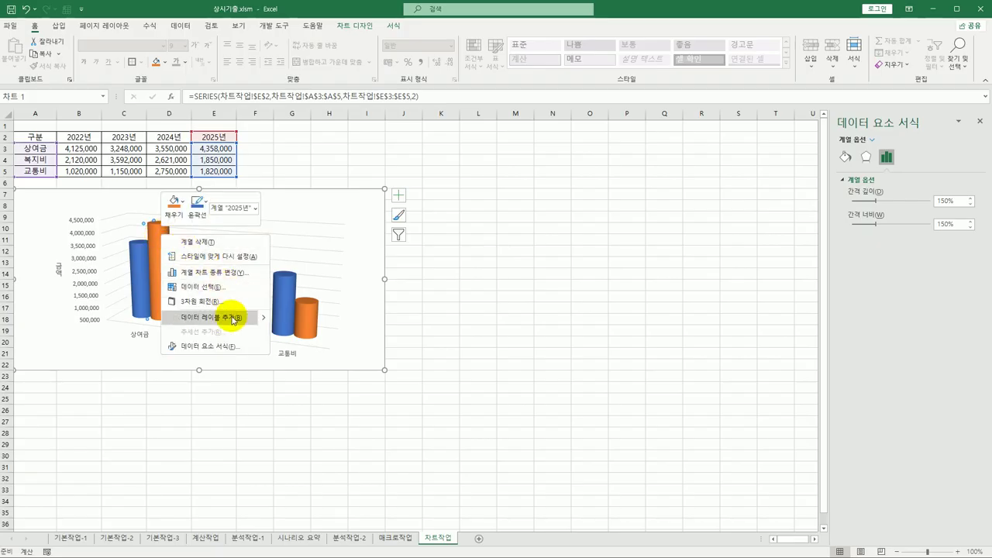
mouse_move(261, 318)
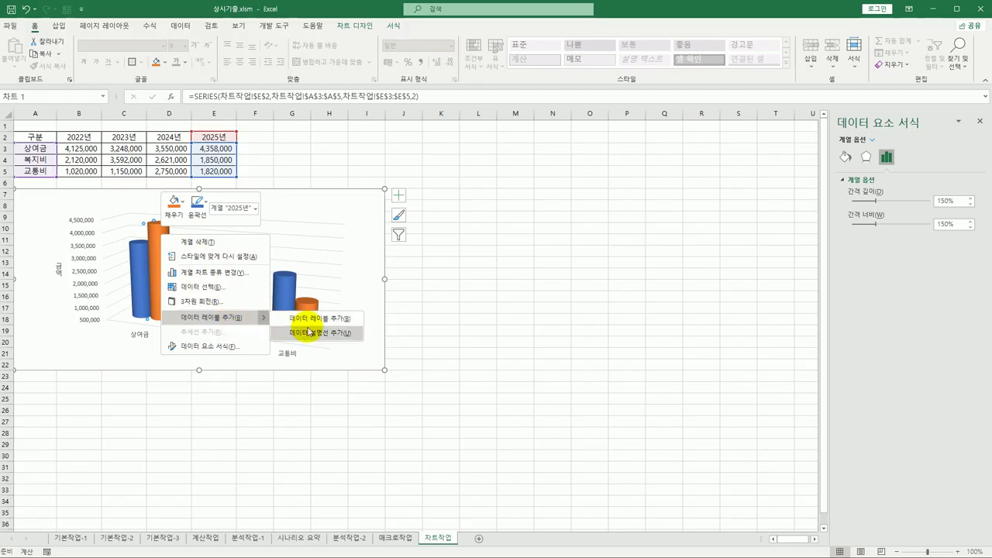
click(310, 333)
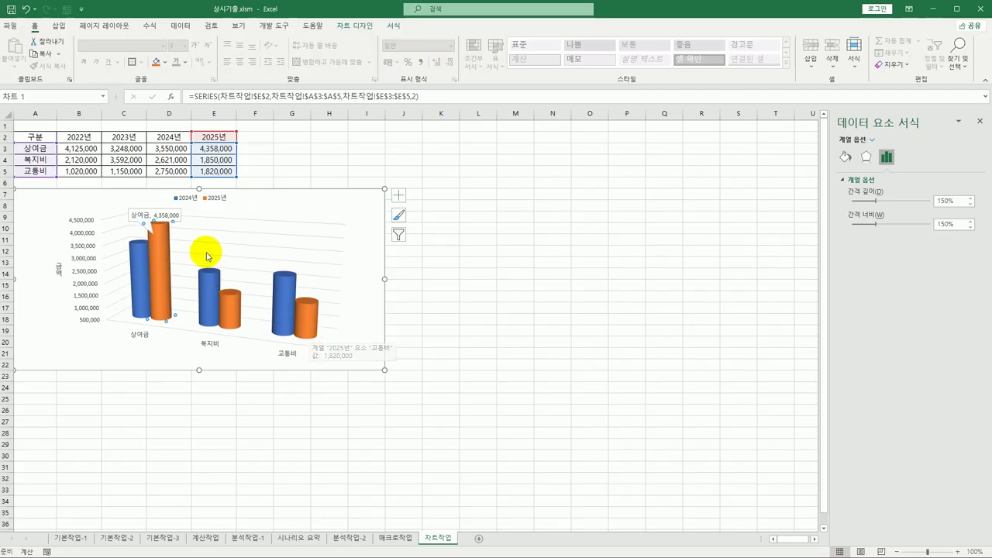
click(177, 215)
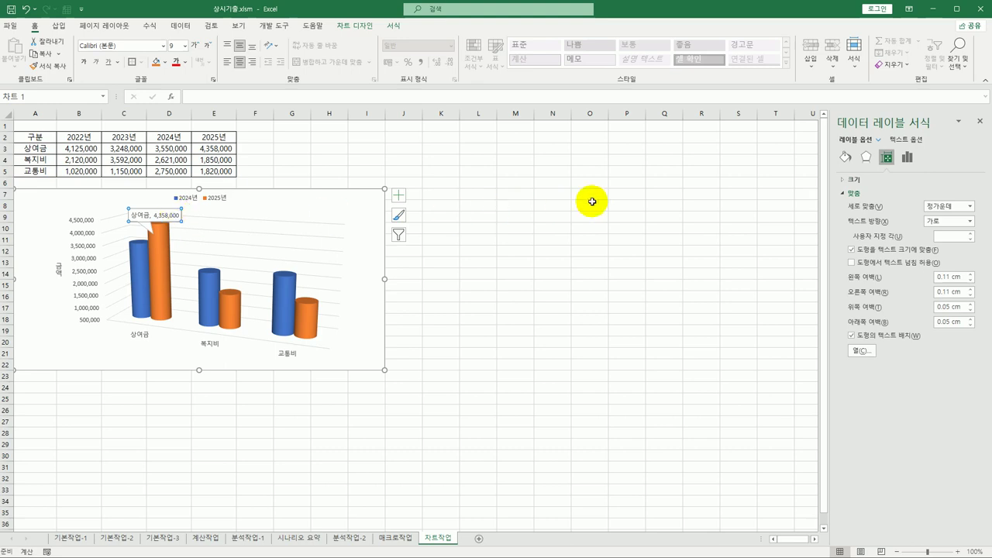
click(907, 156)
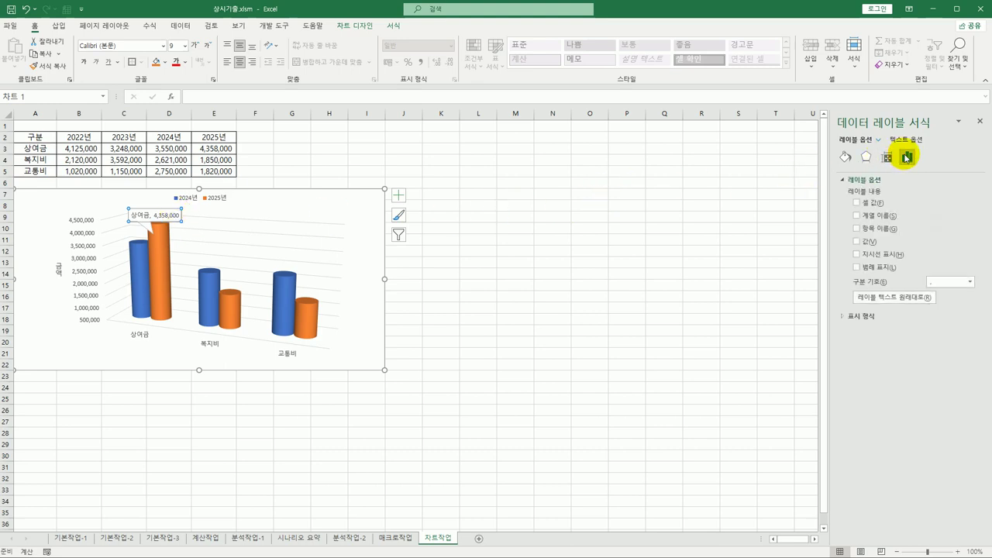
click(151, 215)
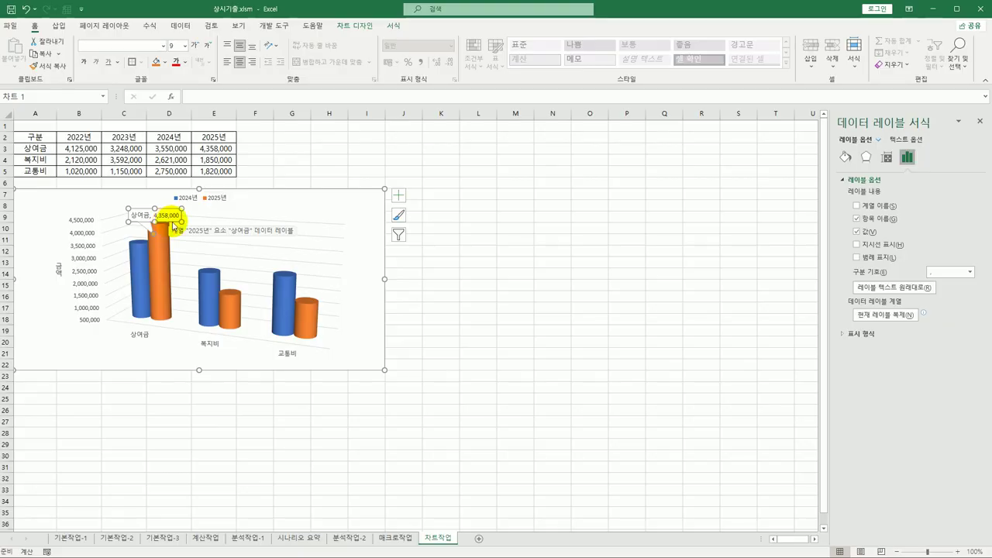
Apply the theme shape style 색 윤곽선 - 녹색, 강조 6 to the chart area and deselect the chart.
click(353, 205)
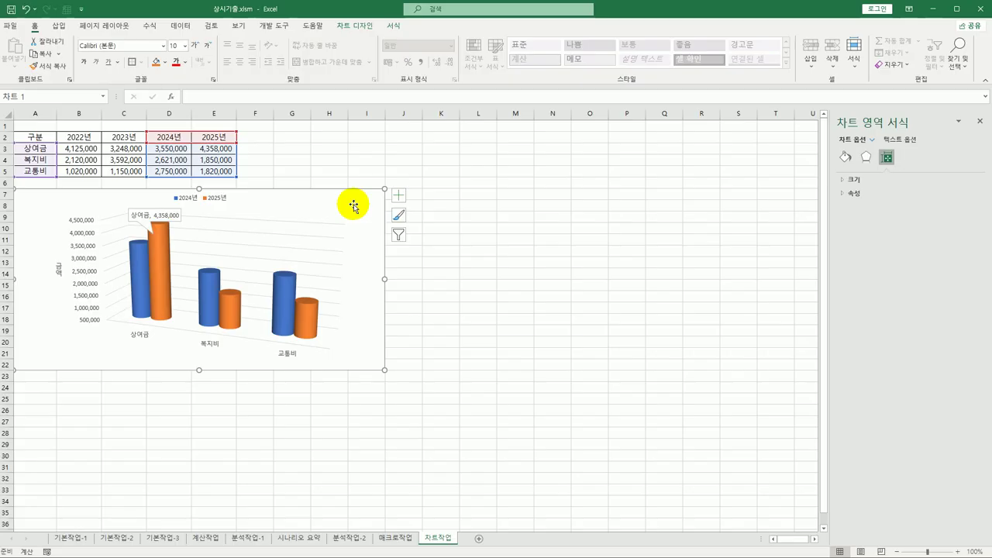
click(393, 26)
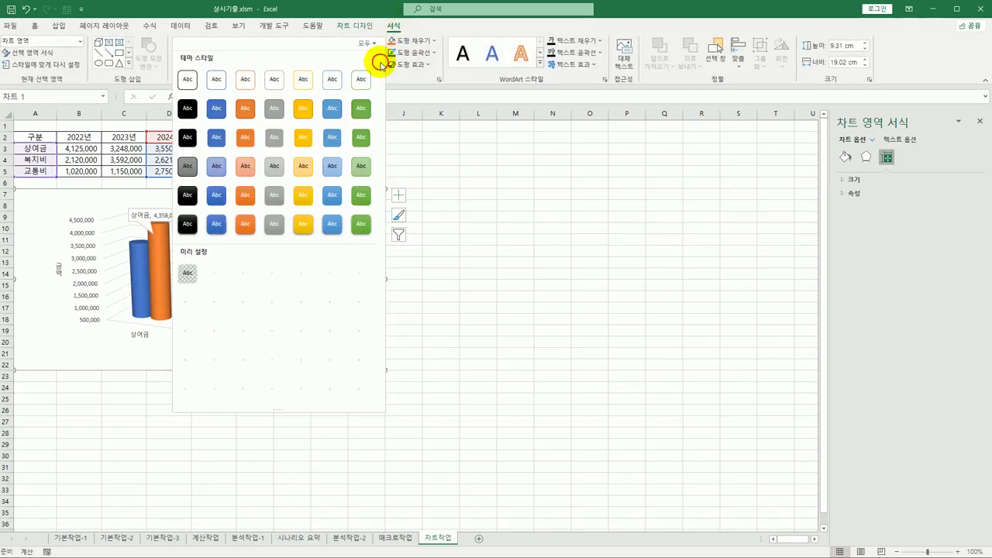
click(380, 65)
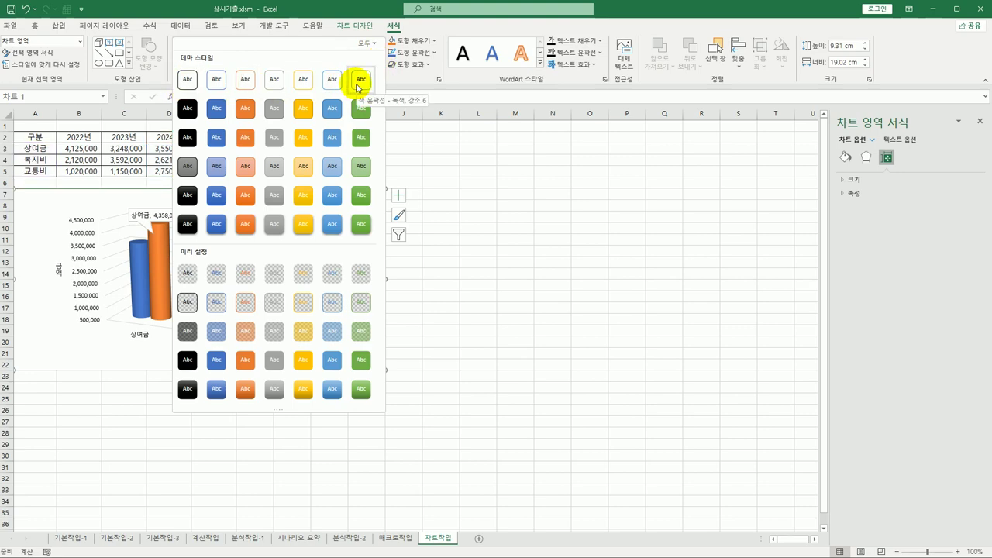
click(358, 87)
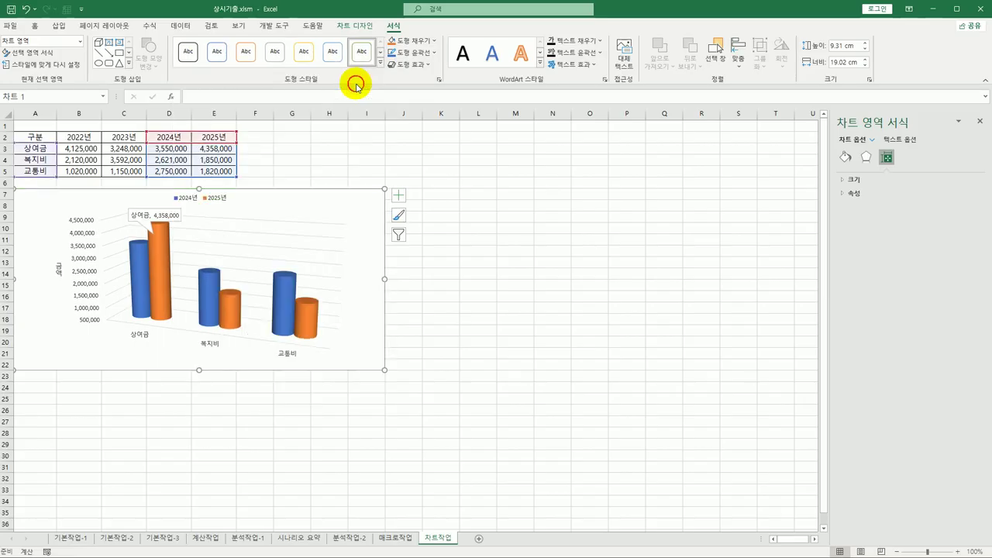
click(487, 241)
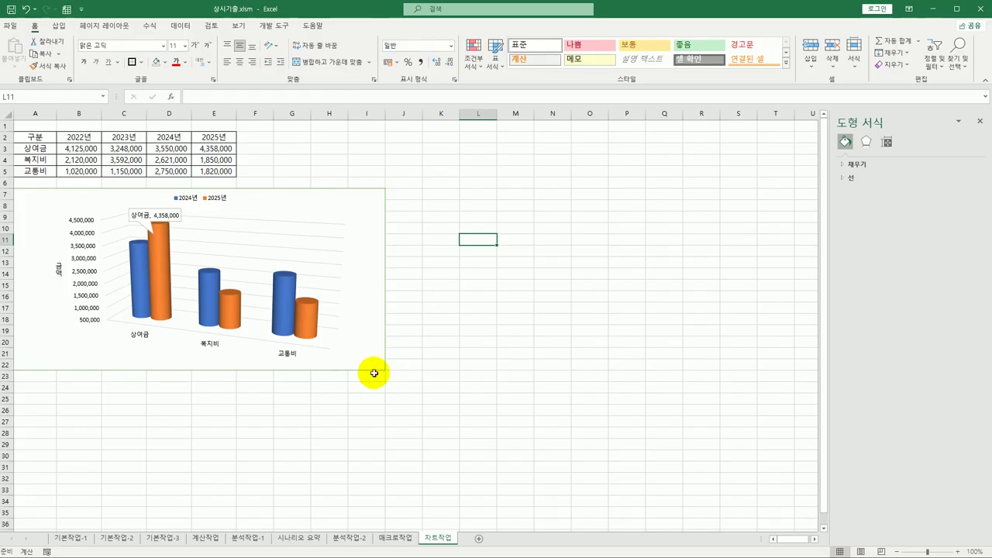
click(449, 385)
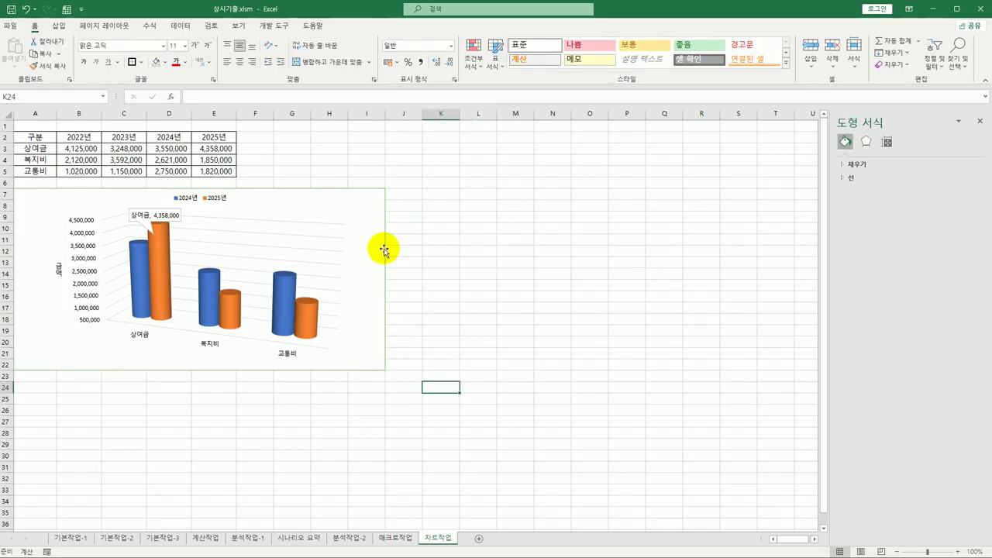
click(444, 340)
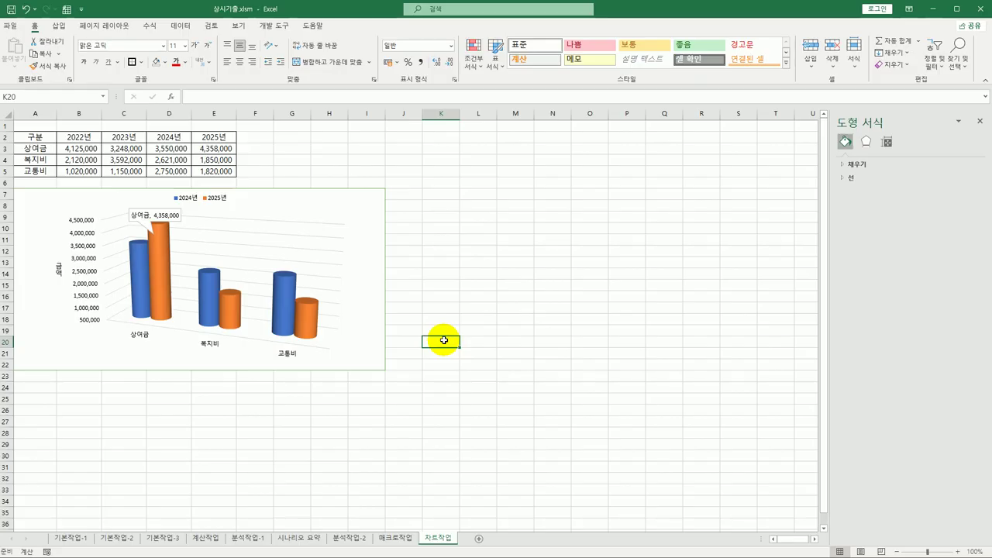
click(443, 363)
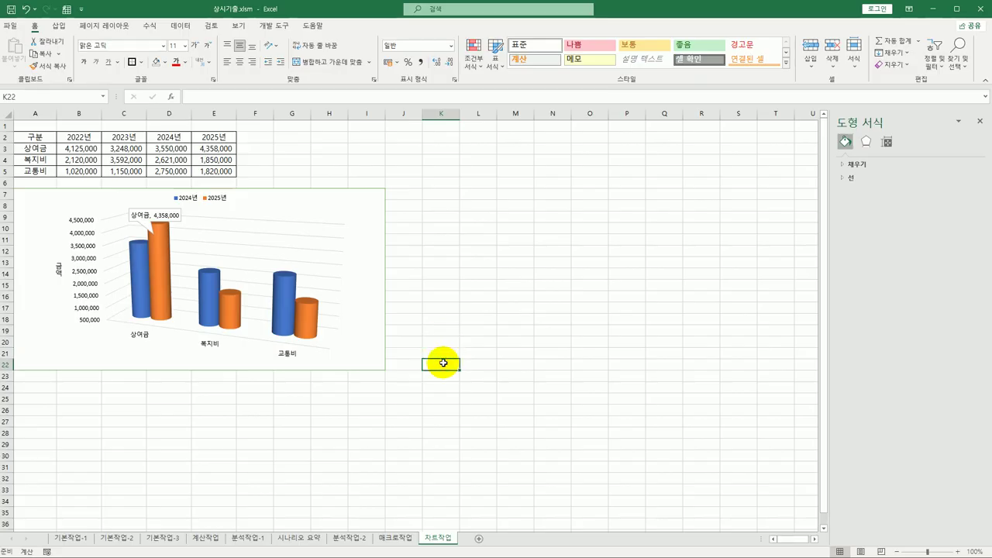